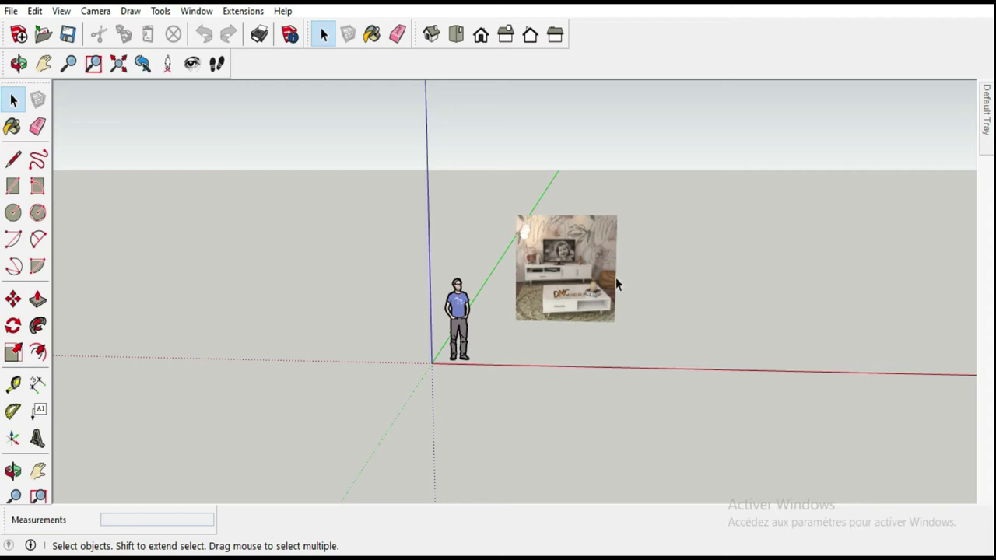
- Zoom in to study the DMC Meuble reference photo, then zoom back out
{"action": "scroll", "coordinate": [597, 277], "scroll_direction": "up", "scroll_amount": 2}
{"action": "scroll", "coordinate": [579, 284], "scroll_direction": "up", "scroll_amount": 2}
{"action": "scroll", "coordinate": [574, 284], "scroll_direction": "up", "scroll_amount": 2}
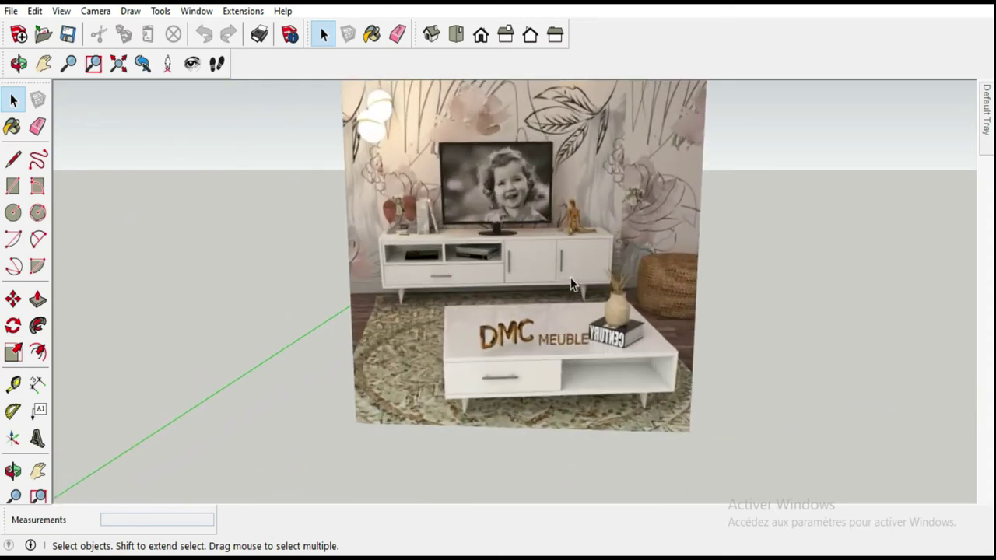
{"action": "scroll", "coordinate": [545, 272], "scroll_direction": "up", "scroll_amount": 2}
{"action": "scroll", "coordinate": [486, 249], "scroll_direction": "up", "scroll_amount": 2}
{"action": "scroll", "coordinate": [498, 296], "scroll_direction": "down", "scroll_amount": 1}
{"action": "scroll", "coordinate": [508, 334], "scroll_direction": "down", "scroll_amount": 2}
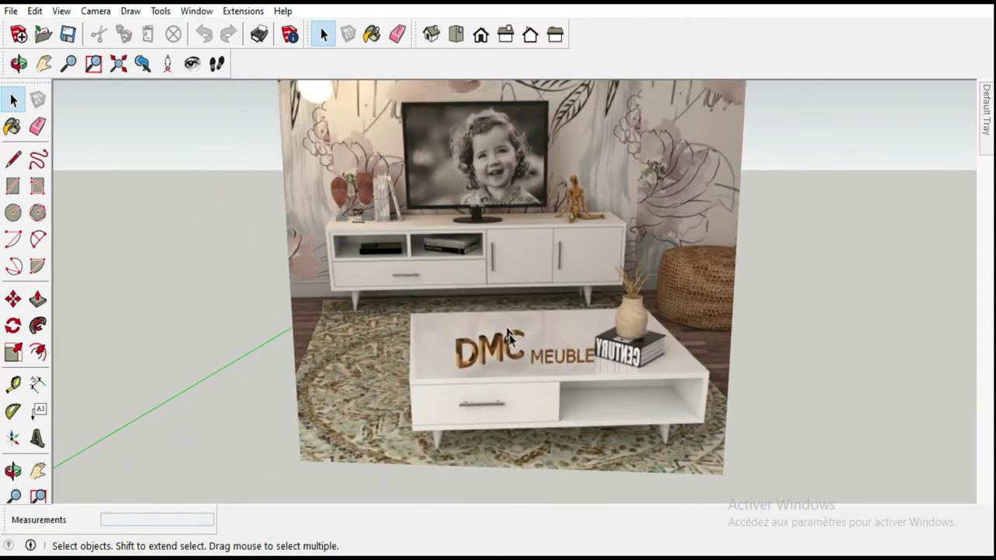
{"action": "scroll", "coordinate": [507, 335], "scroll_direction": "up", "scroll_amount": 2}
{"action": "scroll", "coordinate": [603, 292], "scroll_direction": "down", "scroll_amount": 1}
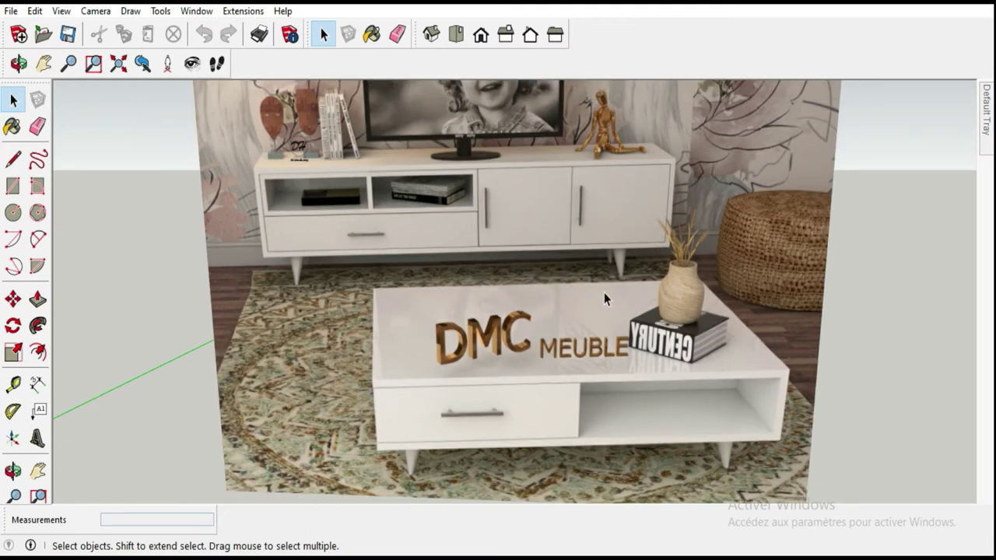
{"action": "scroll", "coordinate": [599, 291], "scroll_direction": "down", "scroll_amount": 2}
{"action": "scroll", "coordinate": [580, 290], "scroll_direction": "down", "scroll_amount": 2}
{"action": "scroll", "coordinate": [580, 290], "scroll_direction": "down", "scroll_amount": 1}
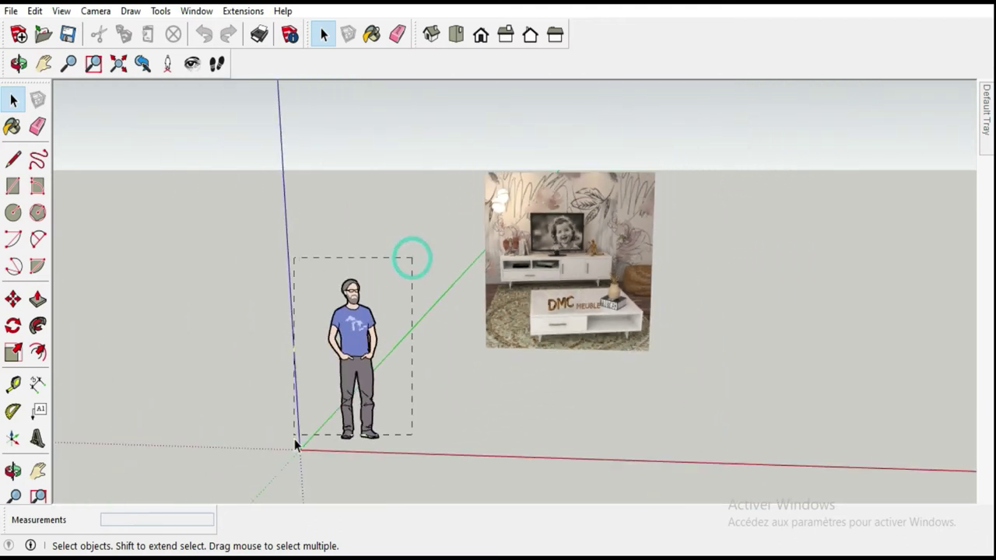
- Delete the scale figure, leaving only the axes and the reference photo
{"action": "key", "text": "Delete"}
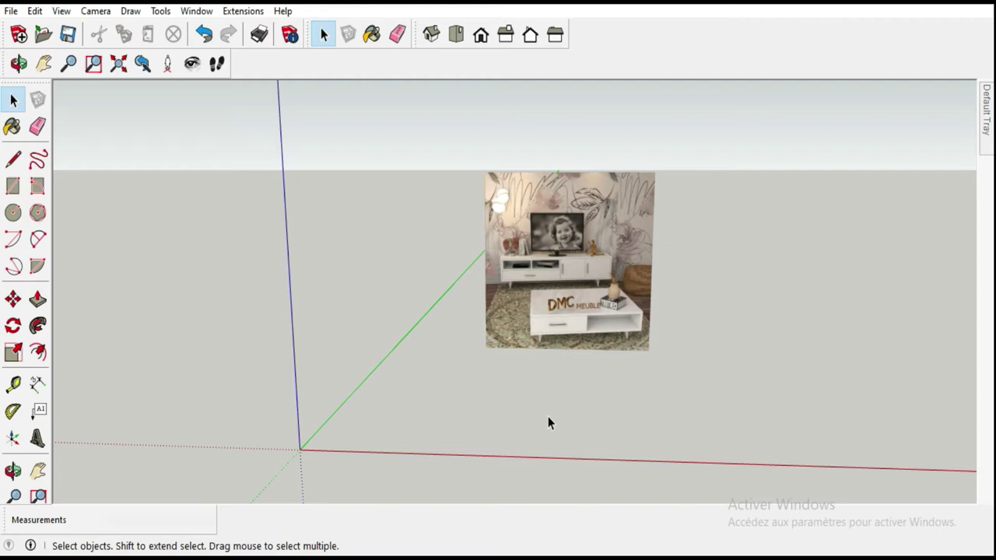
{"action": "scroll", "coordinate": [600, 423], "scroll_direction": "up", "scroll_amount": 2}
{"action": "scroll", "coordinate": [599, 420], "scroll_direction": "up", "scroll_amount": 1}
- Draw a 1220 mm × 1533 mm rectangle on the ground and make it a group
{"action": "left_click", "coordinate": [13, 185]}
{"action": "left_click", "coordinate": [349, 357]}
{"action": "left_click", "coordinate": [455, 427]}
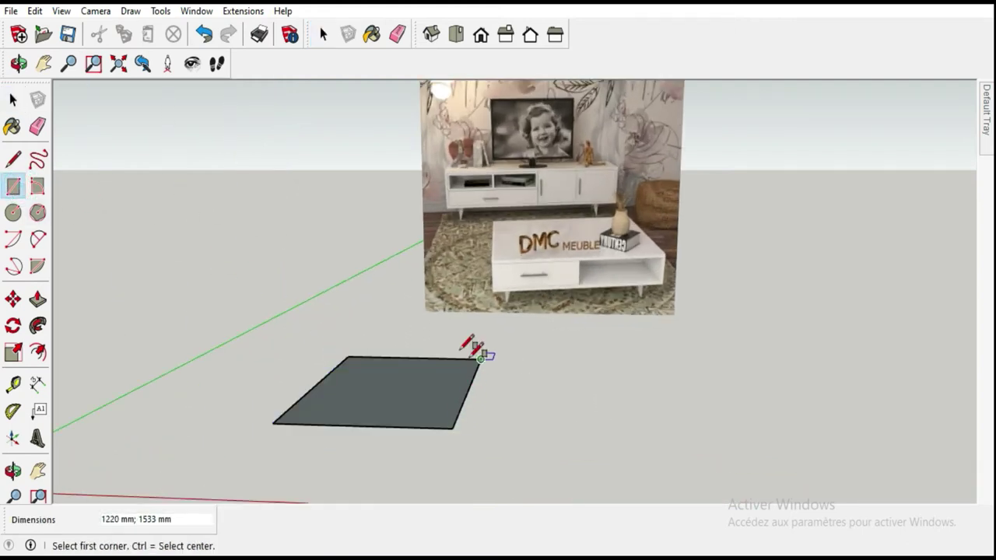
{"action": "left_click", "coordinate": [13, 99]}
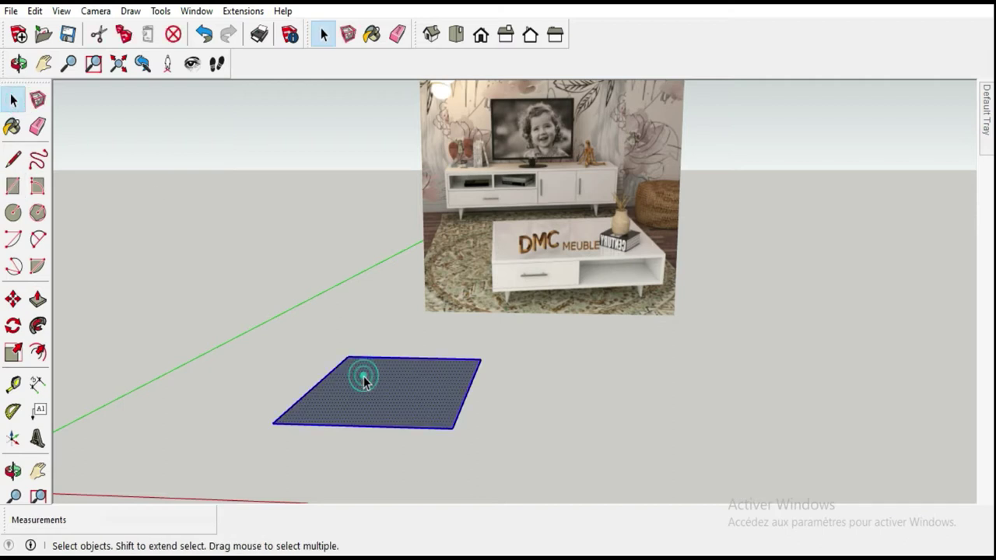
{"action": "right_click", "coordinate": [363, 379]}
{"action": "left_click", "coordinate": [411, 135]}
{"action": "double_click", "coordinate": [394, 382]}
- Push/pull the grouped rectangle up 160 mm into a solid slab
{"action": "left_click", "coordinate": [39, 299]}
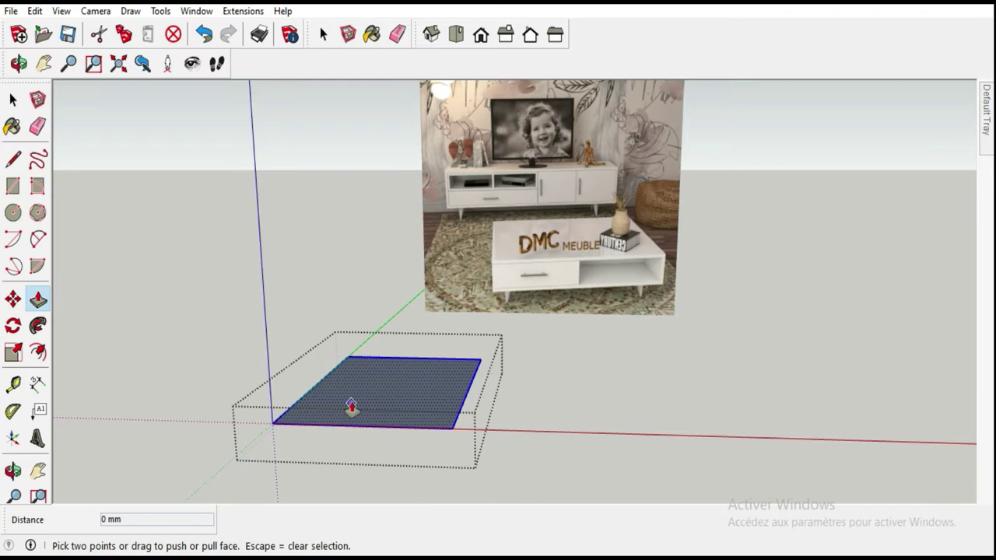
{"action": "left_click_drag", "start_coordinate": [351, 406], "coordinate": [355, 395]}
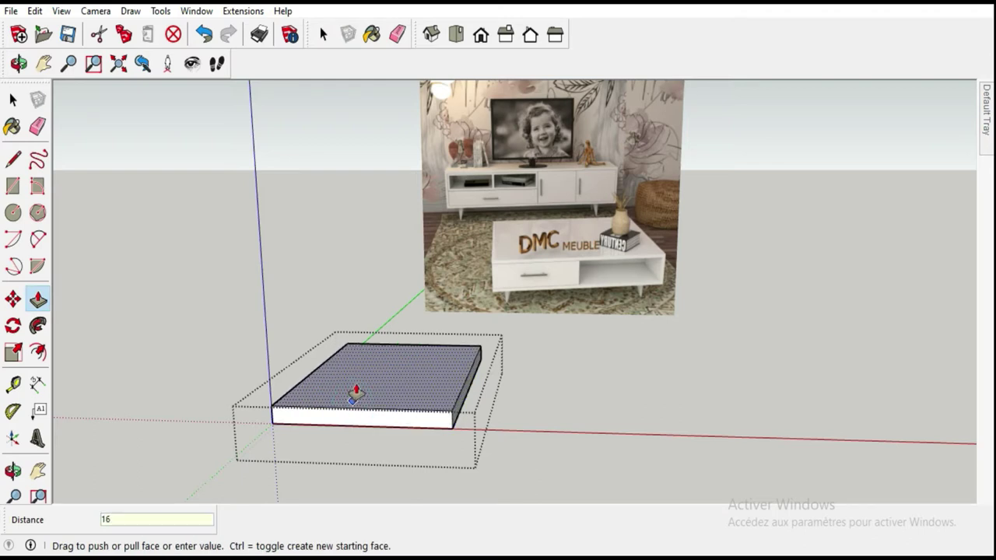
{"action": "type", "text": "0"}
{"action": "key", "text": "Return"}
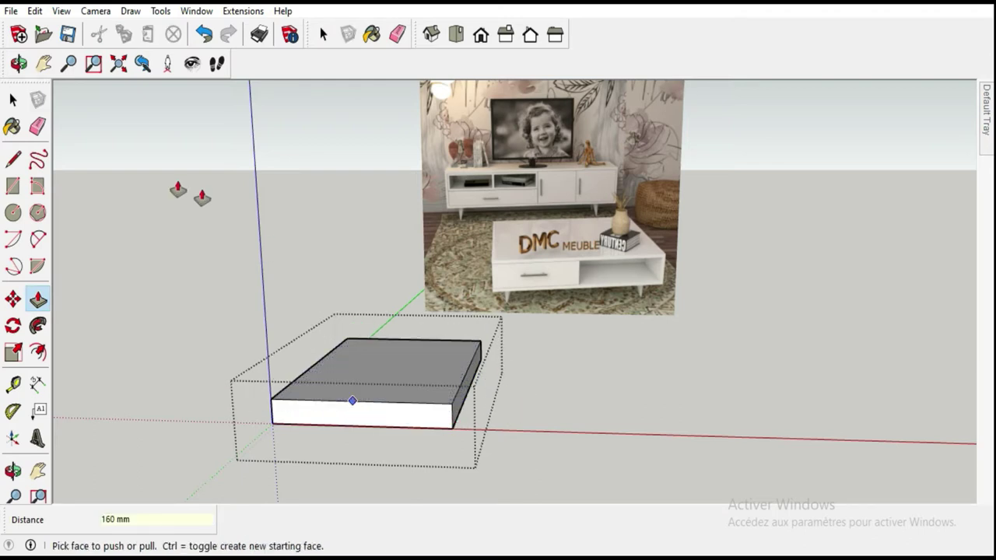
{"action": "left_click", "coordinate": [13, 99]}
{"action": "scroll", "coordinate": [396, 447], "scroll_direction": "up", "scroll_amount": 3}
{"action": "left_click", "coordinate": [410, 424]}
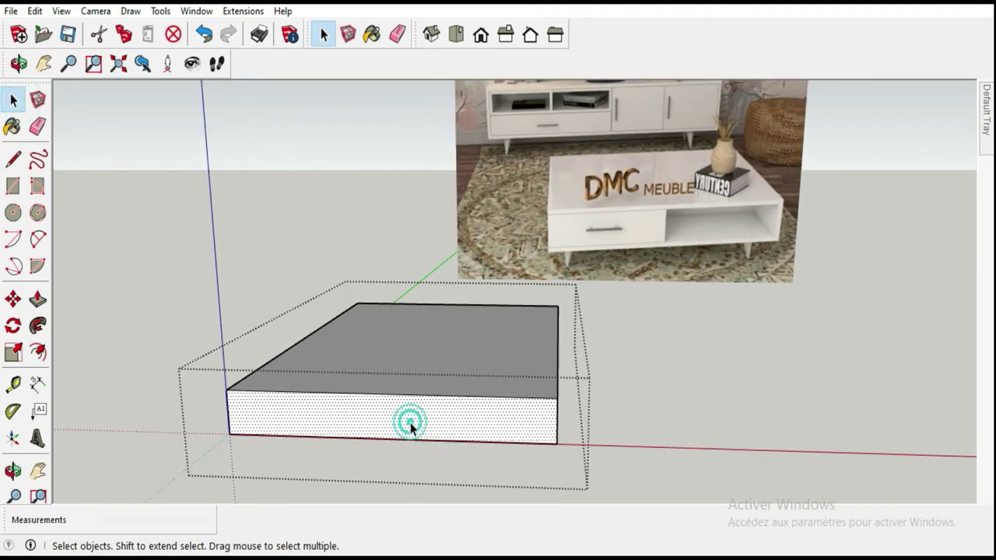
- Offset the front face 17 mm inward and push the inner face in 450 mm
{"action": "left_click", "coordinate": [38, 352]}
{"action": "left_click", "coordinate": [270, 391]}
{"action": "type", "text": "17"}
{"action": "key", "text": "Return"}
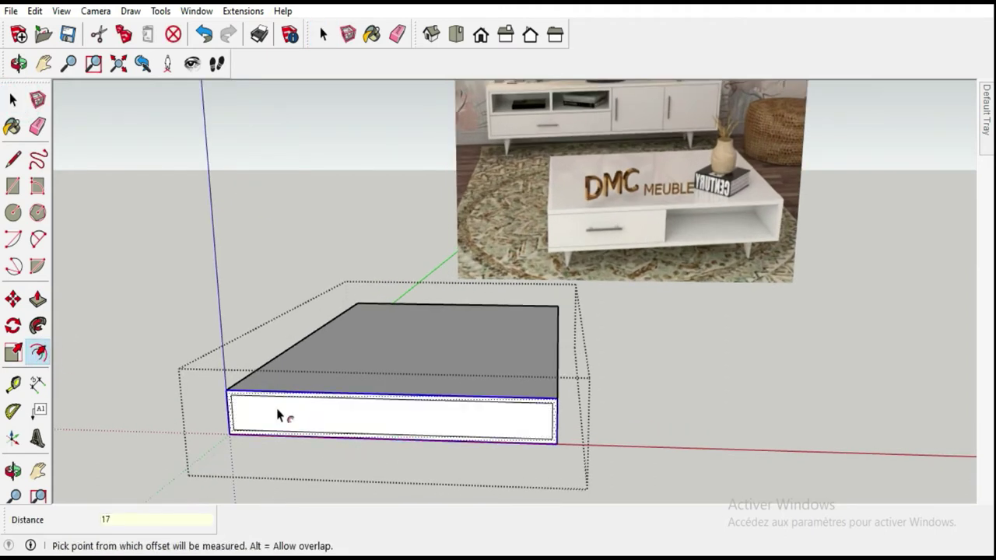
{"action": "left_click", "coordinate": [37, 300]}
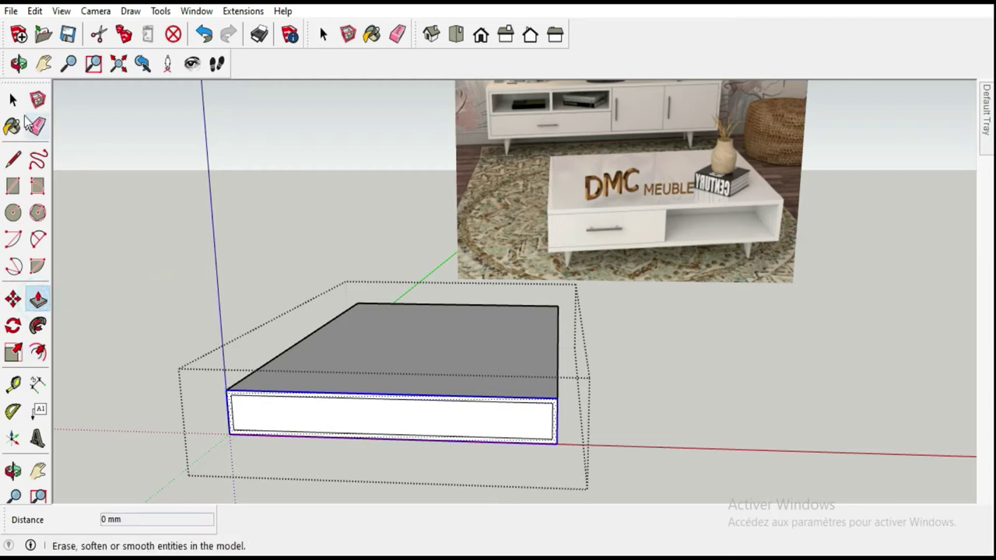
{"action": "left_click", "coordinate": [14, 98]}
{"action": "left_click", "coordinate": [263, 420]}
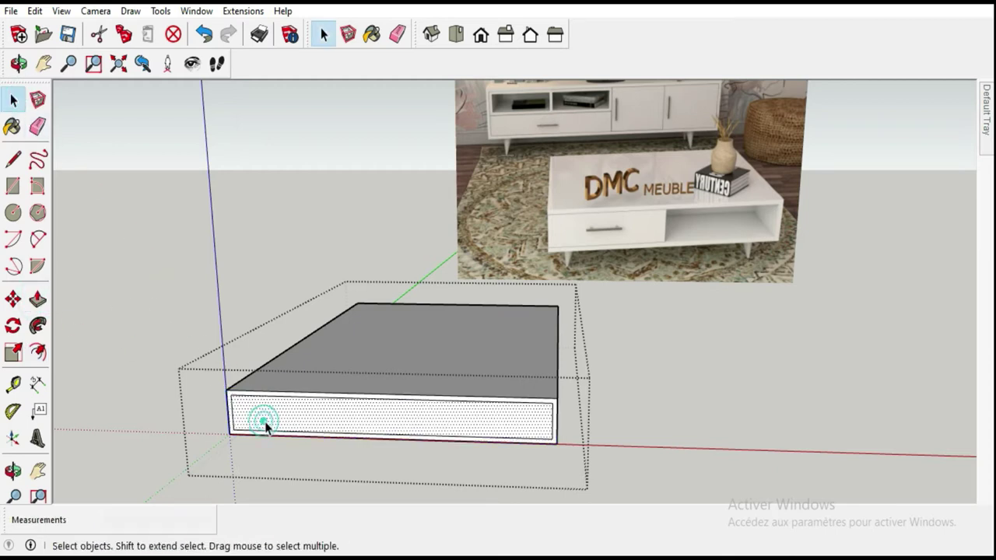
{"action": "key", "text": "p"}
{"action": "left_click", "coordinate": [355, 417]}
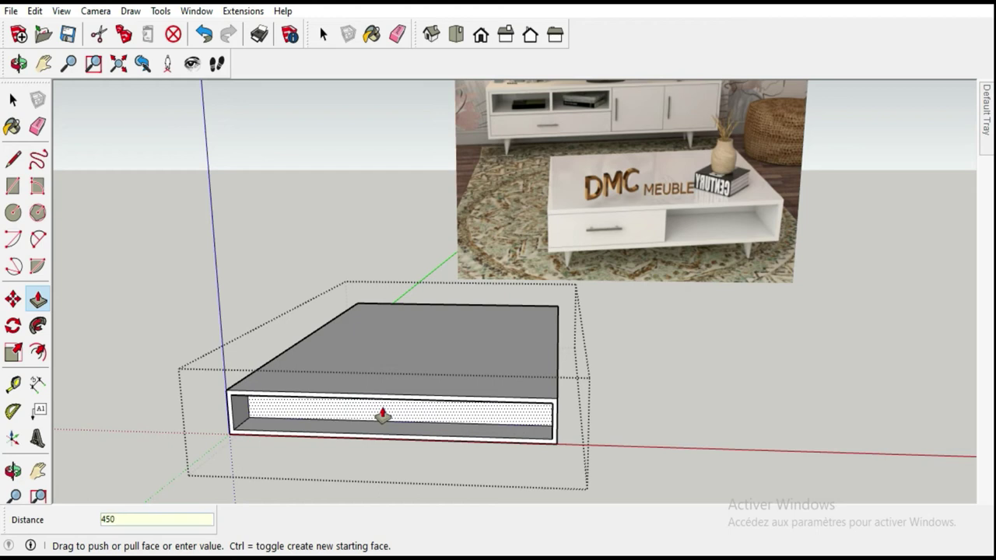
{"action": "key", "text": "Return"}
- Offset the end face 15 mm and push the inner face through to hollow the box
{"action": "mouse_move", "coordinate": [285, 363]}
{"action": "middle_mouse_down"}
{"action": "mouse_move", "coordinate": [400, 378]}
{"action": "mouse_move", "coordinate": [668, 355]}
{"action": "mouse_move", "coordinate": [620, 329]}
{"action": "middle_mouse_up"}
{"action": "scroll", "coordinate": [625, 340], "scroll_direction": "up", "scroll_amount": 4}
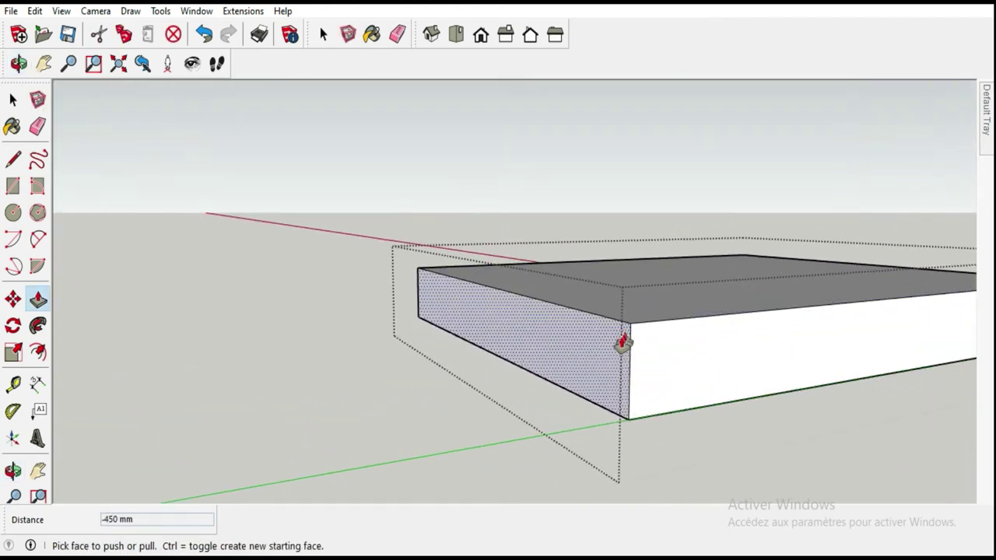
{"action": "left_click", "coordinate": [39, 352]}
{"action": "left_click", "coordinate": [505, 292]}
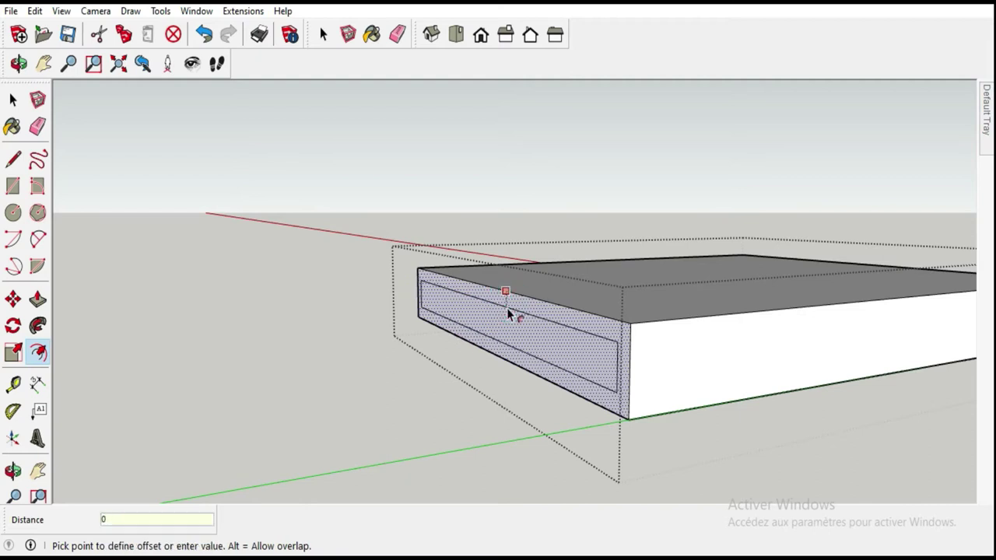
{"action": "type", "text": "15"}
{"action": "key", "text": "Return"}
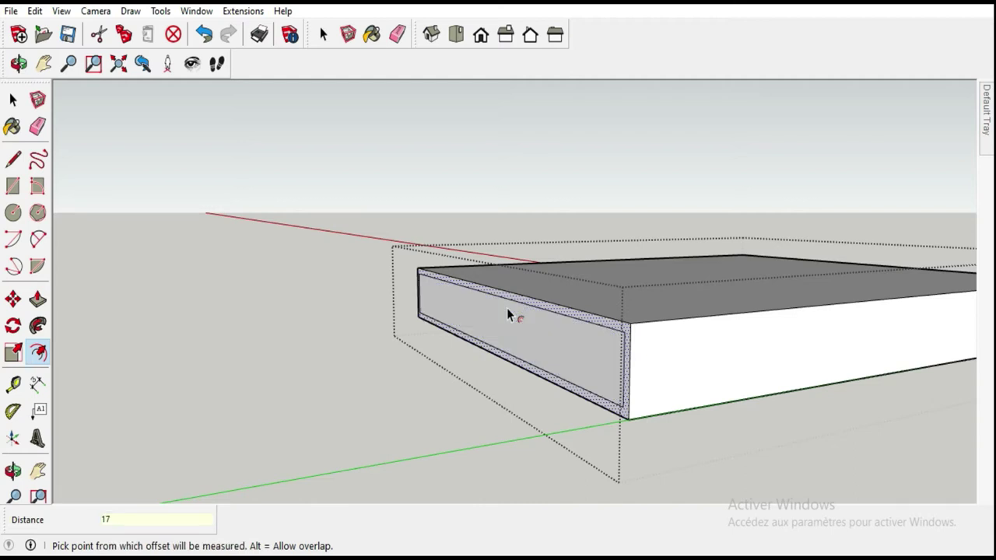
{"action": "left_click", "coordinate": [37, 299]}
{"action": "left_click", "coordinate": [544, 322]}
{"action": "left_click", "coordinate": [546, 325]}
- Orbit around the hollowed box to face its front opening
{"action": "mouse_move", "coordinate": [693, 273]}
{"action": "middle_mouse_down"}
{"action": "mouse_move", "coordinate": [586, 300]}
{"action": "mouse_move", "coordinate": [309, 308]}
{"action": "mouse_move", "coordinate": [415, 345]}
{"action": "mouse_move", "coordinate": [256, 301]}
{"action": "mouse_move", "coordinate": [244, 366]}
{"action": "mouse_move", "coordinate": [256, 296]}
{"action": "mouse_move", "coordinate": [289, 329]}
{"action": "middle_mouse_up"}
{"action": "scroll", "coordinate": [280, 304], "scroll_direction": "down", "scroll_amount": 3}
{"action": "scroll", "coordinate": [501, 331], "scroll_direction": "up", "scroll_amount": 3}
{"action": "scroll", "coordinate": [502, 331], "scroll_direction": "up", "scroll_amount": 2}
{"action": "middle_click_drag", "start_coordinate": [487, 318], "coordinate": [498, 326]}
{"action": "left_click", "coordinate": [12, 100]}
{"action": "mouse_move", "coordinate": [435, 326]}
{"action": "middle_mouse_down"}
{"action": "mouse_move", "coordinate": [481, 339]}
{"action": "mouse_move", "coordinate": [493, 328]}
{"action": "middle_mouse_up"}
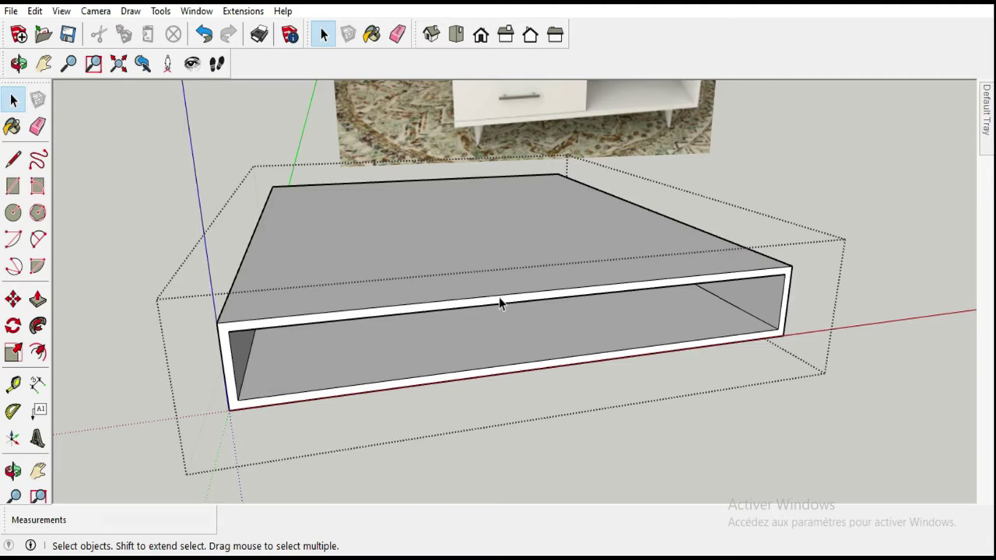
- Divide the top front edge and draw a vertical line from its midpoint, splitting the front
{"action": "left_click", "coordinate": [499, 302]}
{"action": "right_click", "coordinate": [427, 304]}
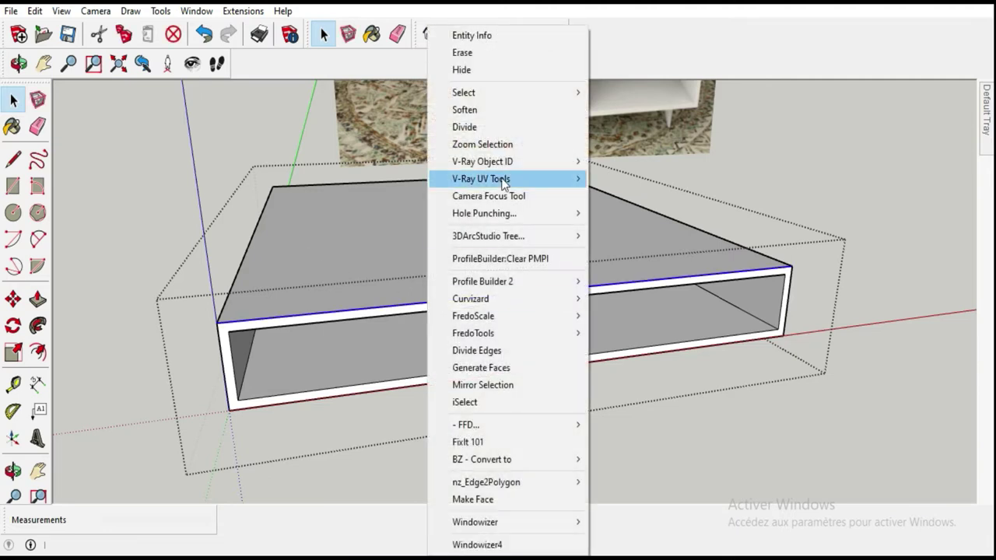
{"action": "left_click", "coordinate": [498, 126]}
{"action": "key", "text": "l"}
{"action": "left_click", "coordinate": [542, 291]}
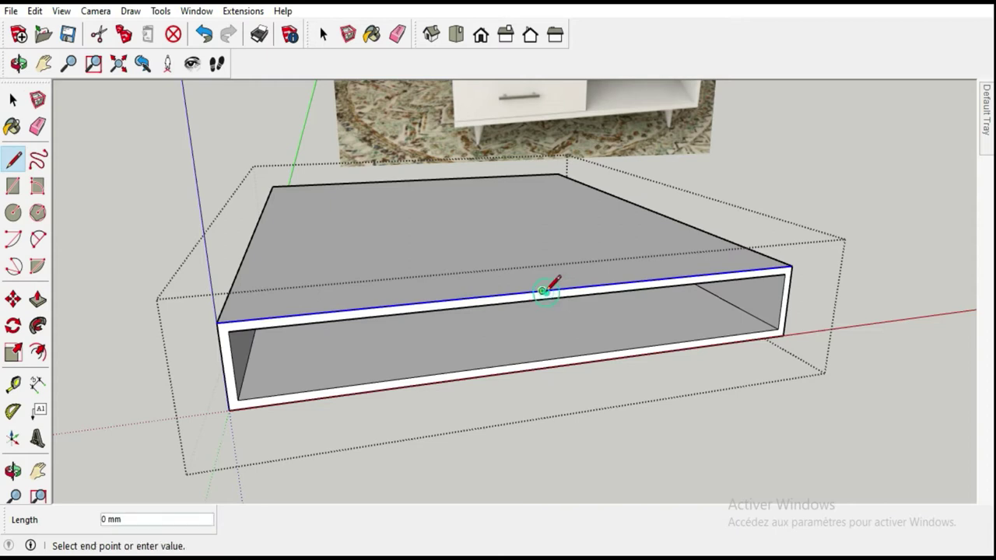
{"action": "left_click", "coordinate": [542, 359]}
{"action": "left_click", "coordinate": [12, 98]}
{"action": "key", "text": "l"}
{"action": "key", "text": "Escape"}
- Delete the right front face to open the niche and group the left face as a drawer panel
{"action": "left_click", "coordinate": [13, 99]}
{"action": "left_click", "coordinate": [580, 327]}
{"action": "key", "text": "Delete"}
{"action": "left_click", "coordinate": [524, 327]}
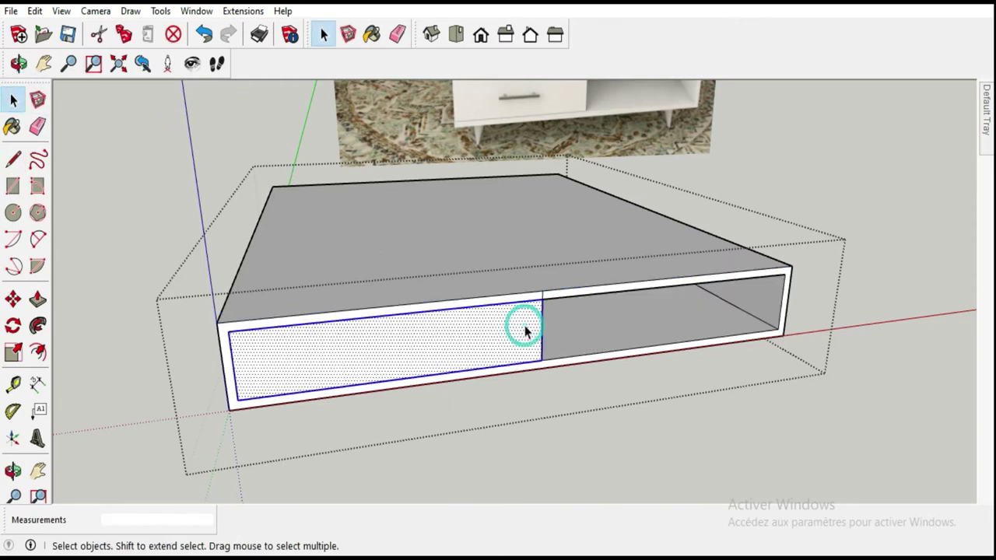
{"action": "right_click", "coordinate": [525, 327]}
{"action": "left_click", "coordinate": [572, 137]}
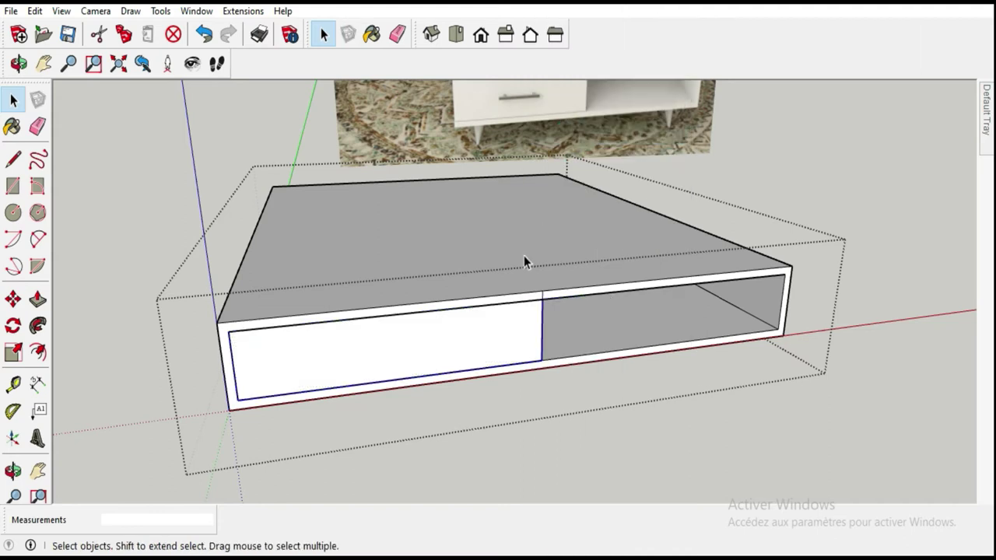
{"action": "middle_click_drag", "start_coordinate": [467, 336], "coordinate": [498, 320]}
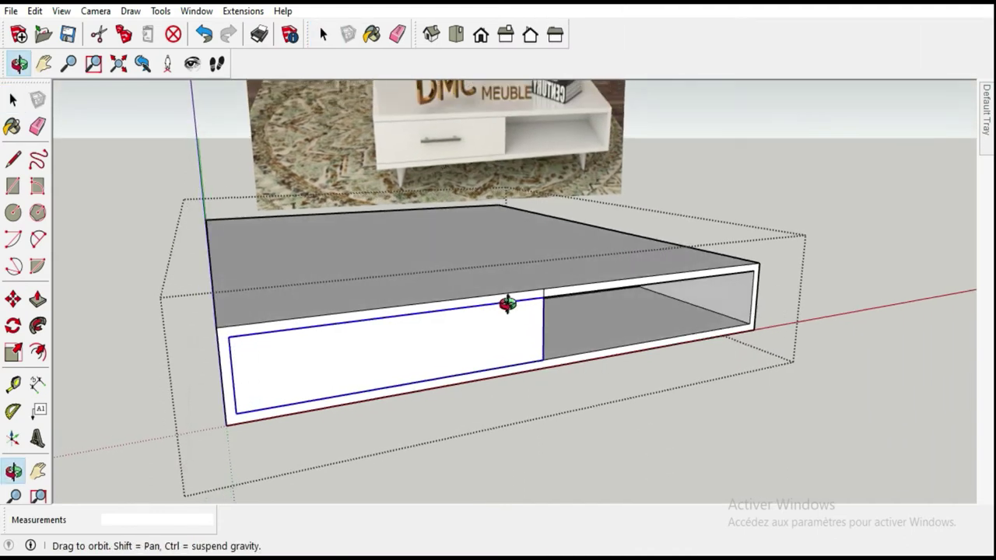
- Edit the drawer group and pull its front face out 5 mm
{"action": "double_click", "coordinate": [475, 336]}
{"action": "left_click", "coordinate": [474, 333]}
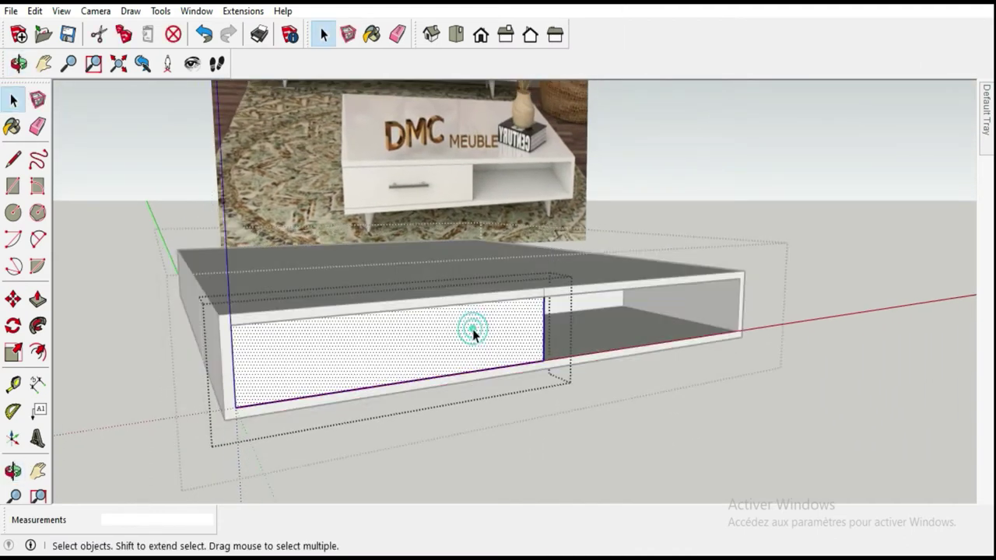
{"action": "key", "text": "p"}
{"action": "left_click_drag", "start_coordinate": [474, 335], "coordinate": [480, 340]}
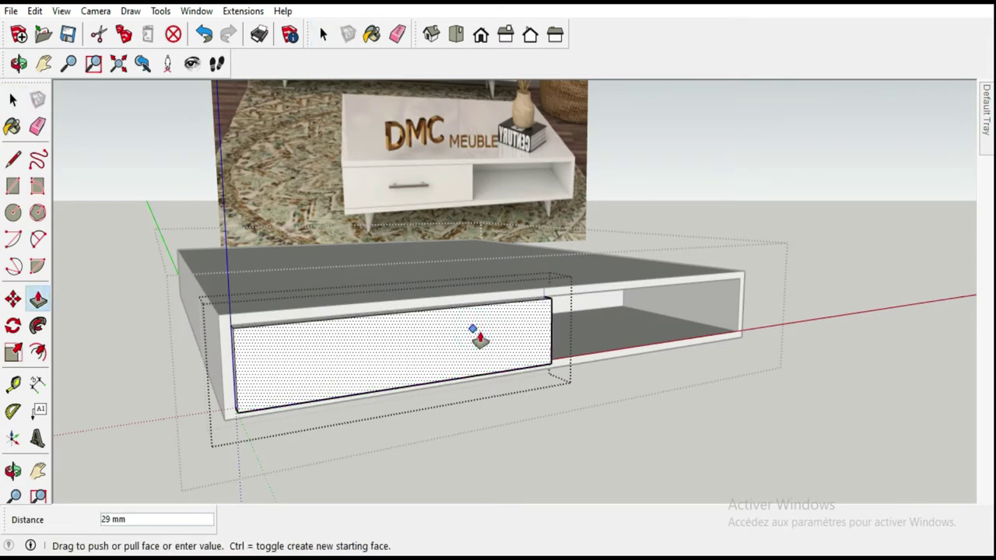
{"action": "type", "text": "5"}
{"action": "key", "text": "Return"}
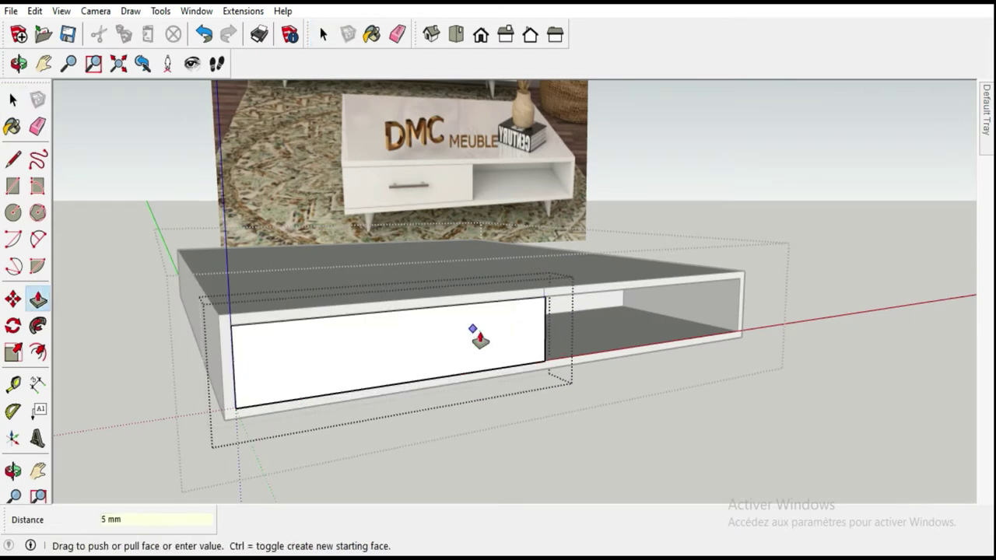
{"action": "scroll", "coordinate": [100, 306], "scroll_direction": "up", "scroll_amount": 3}
{"action": "mouse_move", "coordinate": [289, 389]}
{"action": "middle_mouse_down"}
{"action": "mouse_move", "coordinate": [373, 345]}
{"action": "mouse_move", "coordinate": [309, 353]}
{"action": "middle_mouse_up"}
{"action": "mouse_move", "coordinate": [331, 352]}
{"action": "left_mouse_down"}
{"action": "mouse_move", "coordinate": [317, 356]}
{"action": "mouse_move", "coordinate": [298, 322]}
{"action": "left_mouse_up"}
{"action": "scroll", "coordinate": [298, 311], "scroll_direction": "down", "scroll_amount": 5}
{"action": "middle_click_drag", "start_coordinate": [693, 273], "coordinate": [584, 273]}
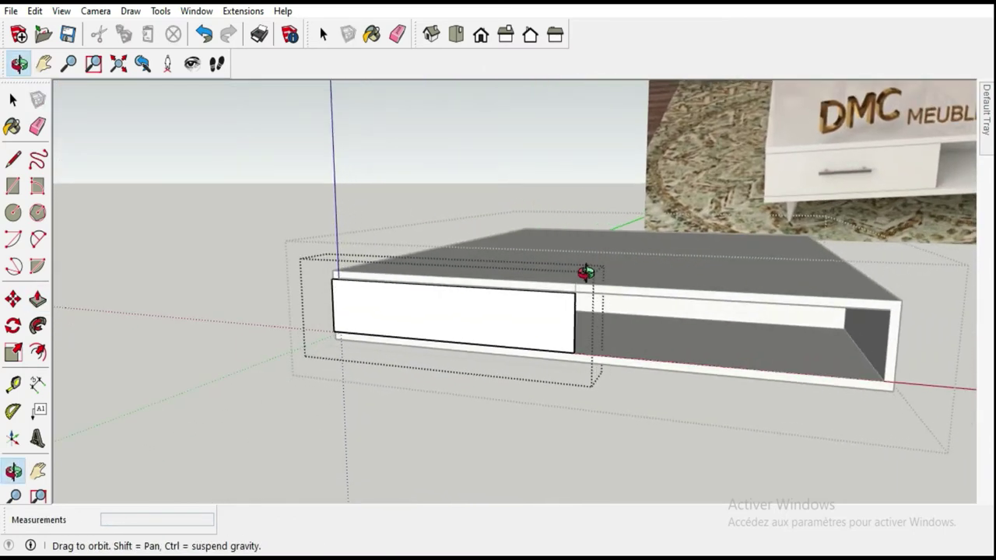
- Select the cabinet and drawer front, orbiting to check the drawer's added depth
{"action": "left_click", "coordinate": [14, 99]}
{"action": "left_click", "coordinate": [427, 342]}
{"action": "mouse_move", "coordinate": [509, 316]}
{"action": "middle_mouse_down"}
{"action": "mouse_move", "coordinate": [469, 251]}
{"action": "mouse_move", "coordinate": [402, 285]}
{"action": "mouse_move", "coordinate": [433, 331]}
{"action": "mouse_move", "coordinate": [490, 364]}
{"action": "middle_mouse_up"}
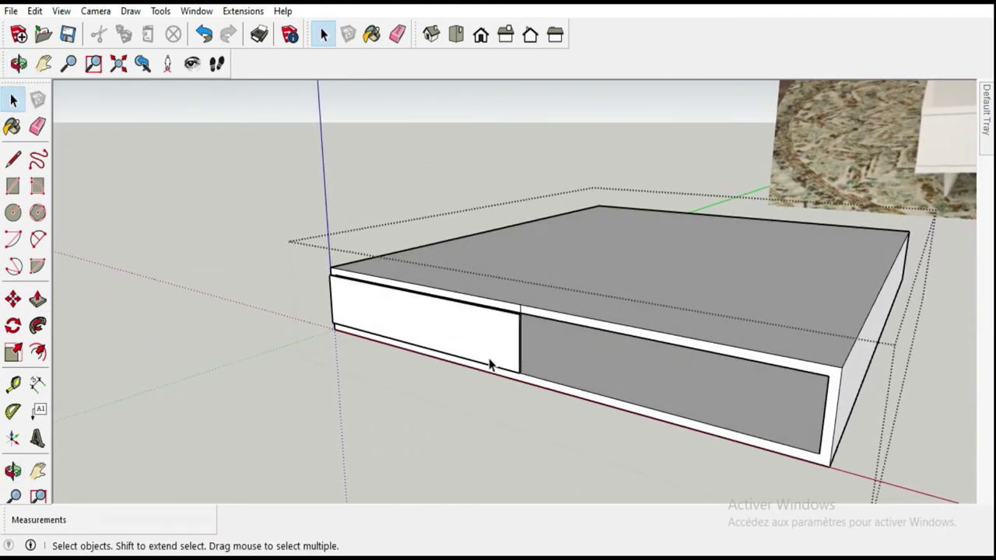
{"action": "scroll", "coordinate": [542, 332], "scroll_direction": "up", "scroll_amount": 5}
{"action": "scroll", "coordinate": [526, 294], "scroll_direction": "up", "scroll_amount": 3}
{"action": "left_click", "coordinate": [524, 289]}
{"action": "mouse_move", "coordinate": [469, 299]}
{"action": "middle_mouse_down"}
{"action": "mouse_move", "coordinate": [566, 305]}
{"action": "mouse_move", "coordinate": [511, 294]}
{"action": "middle_mouse_up"}
{"action": "key", "text": "r"}
{"action": "mouse_move", "coordinate": [271, 213]}
{"action": "middle_mouse_down"}
{"action": "mouse_move", "coordinate": [520, 229]}
{"action": "mouse_move", "coordinate": [472, 222]}
{"action": "middle_mouse_up"}
{"action": "scroll", "coordinate": [563, 178], "scroll_direction": "up", "scroll_amount": 3}
{"action": "scroll", "coordinate": [568, 161], "scroll_direction": "up", "scroll_amount": 1}
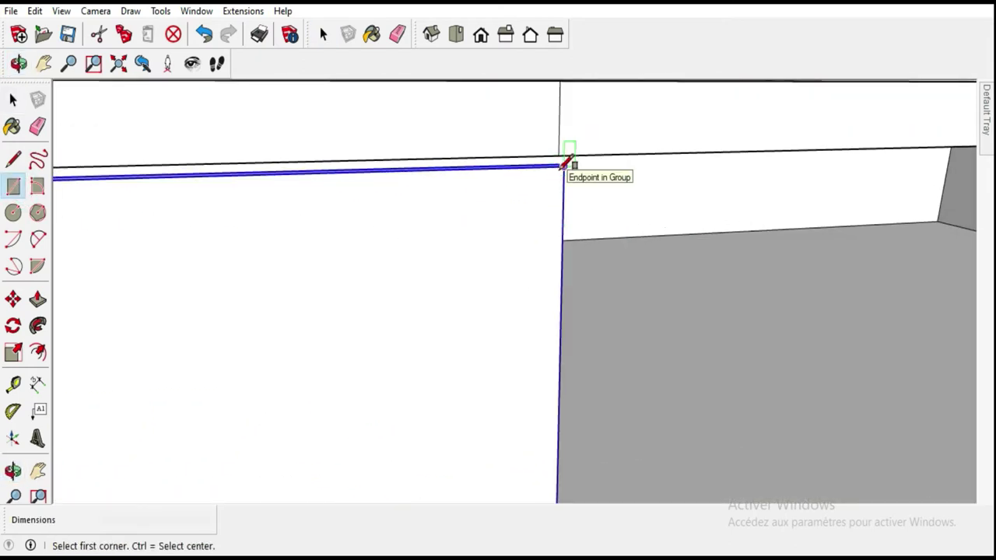
- Draw a thin rectangle beside the drawer front and make it a group
{"action": "left_click", "coordinate": [563, 165]}
{"action": "scroll", "coordinate": [458, 212], "scroll_direction": "down", "scroll_amount": 2}
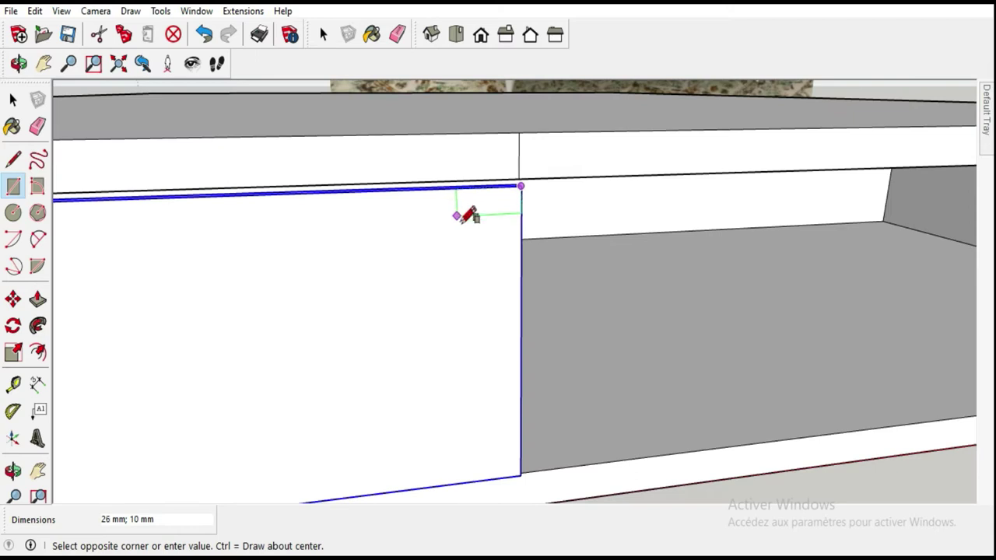
{"action": "left_click", "coordinate": [14, 103]}
{"action": "left_click", "coordinate": [13, 211]}
{"action": "left_click", "coordinate": [13, 185]}
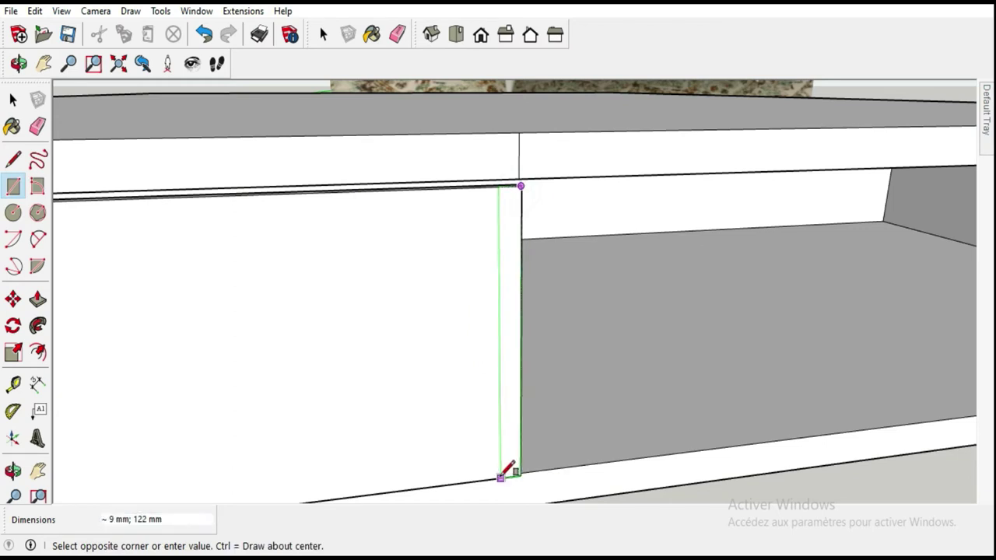
{"action": "left_click", "coordinate": [499, 476]}
{"action": "left_click", "coordinate": [14, 98]}
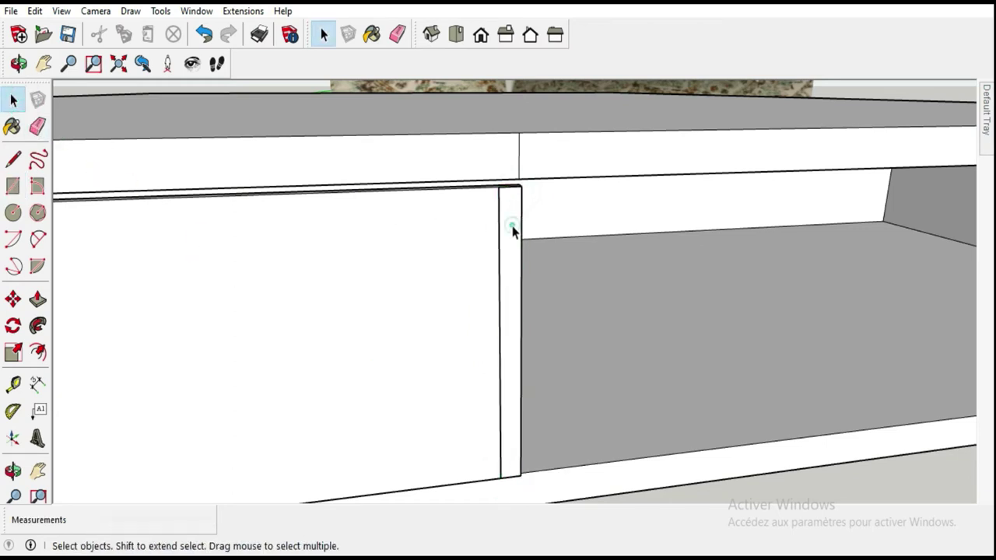
{"action": "right_click", "coordinate": [513, 231]}
{"action": "left_click", "coordinate": [563, 134]}
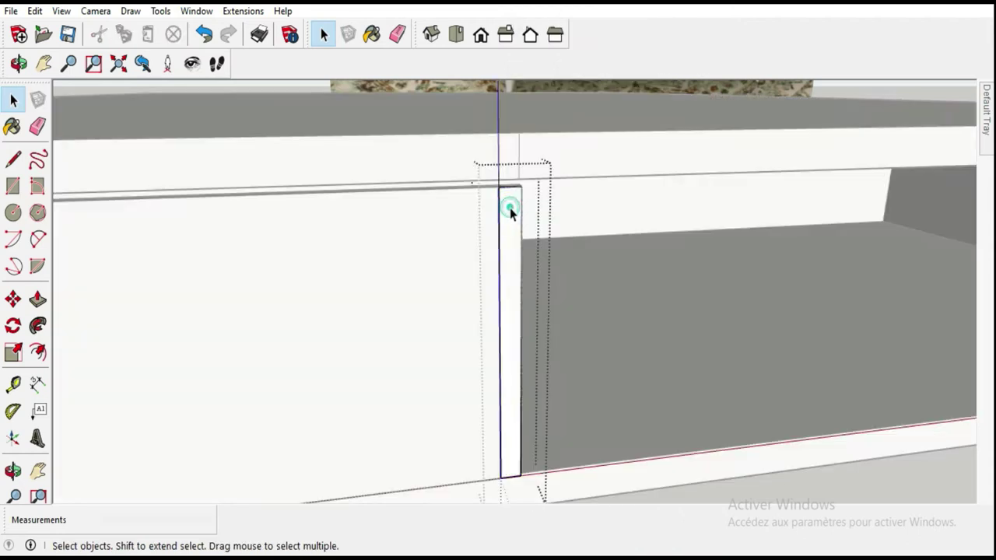
{"action": "double_click", "coordinate": [509, 209]}
- Scale the thin panel down slightly to 0.95 of its height
{"action": "left_click", "coordinate": [13, 353]}
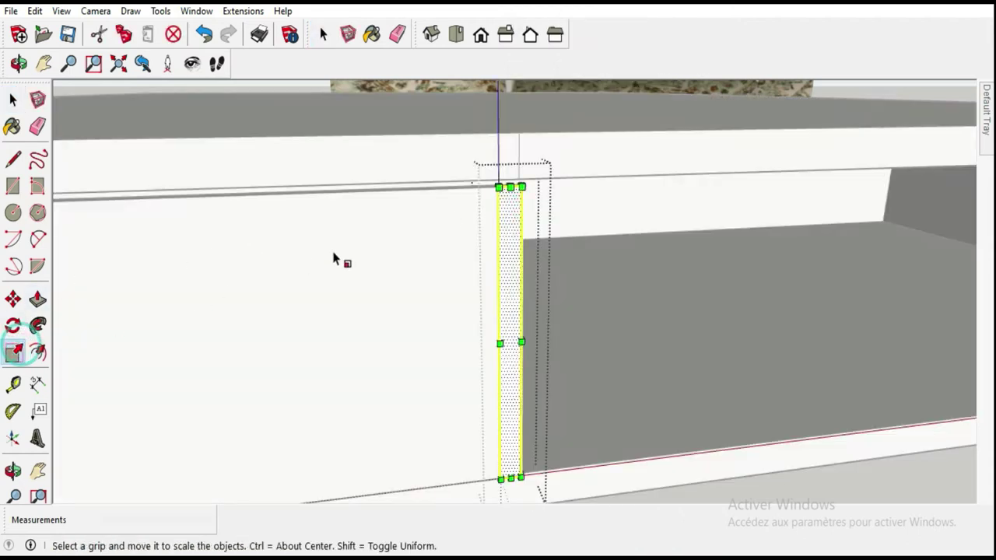
{"action": "left_click", "coordinate": [13, 99]}
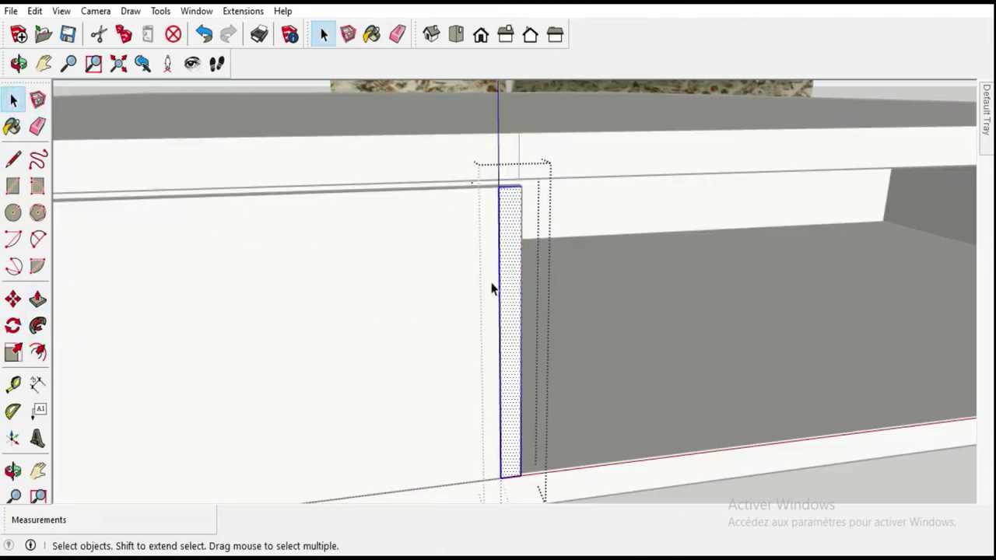
{"action": "key", "text": "s"}
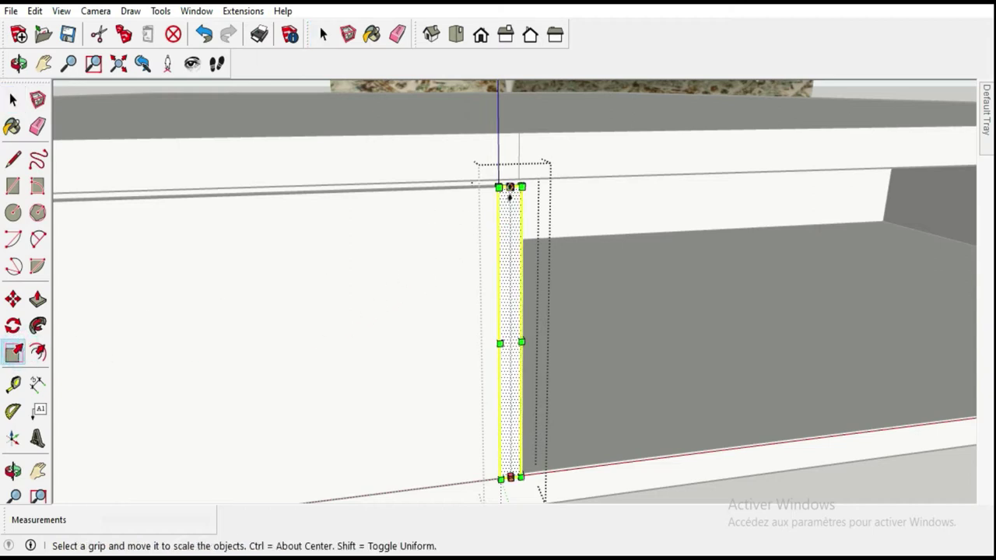
{"action": "left_click", "coordinate": [509, 193]}
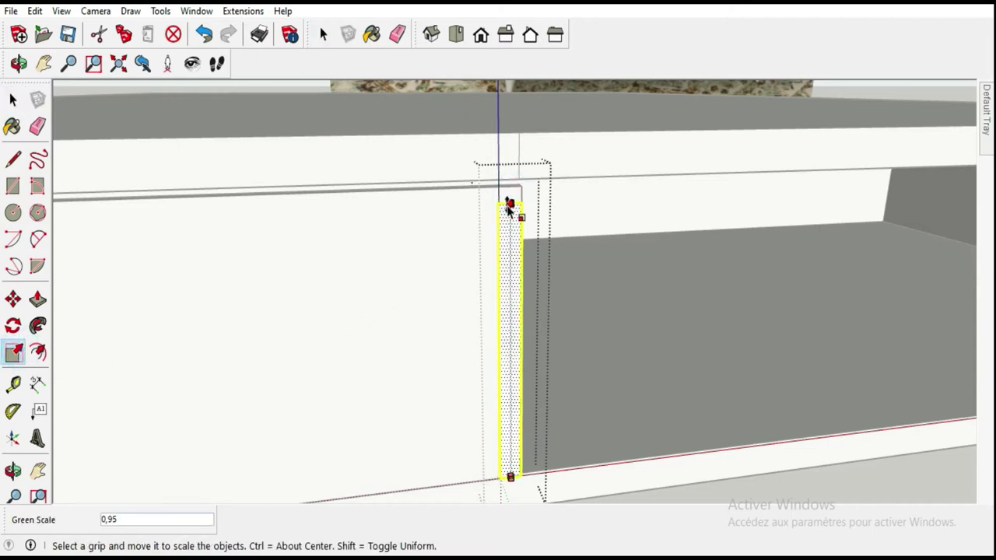
{"action": "left_click", "coordinate": [509, 204]}
- Try a 32 mm extrusion of the panel face, then undo it
{"action": "left_click", "coordinate": [37, 300]}
{"action": "mouse_move", "coordinate": [484, 303]}
{"action": "middle_mouse_down"}
{"action": "mouse_move", "coordinate": [367, 329]}
{"action": "mouse_move", "coordinate": [399, 349]}
{"action": "middle_mouse_up"}
{"action": "scroll", "coordinate": [490, 373], "scroll_direction": "up", "scroll_amount": 5}
{"action": "left_click", "coordinate": [476, 358]}
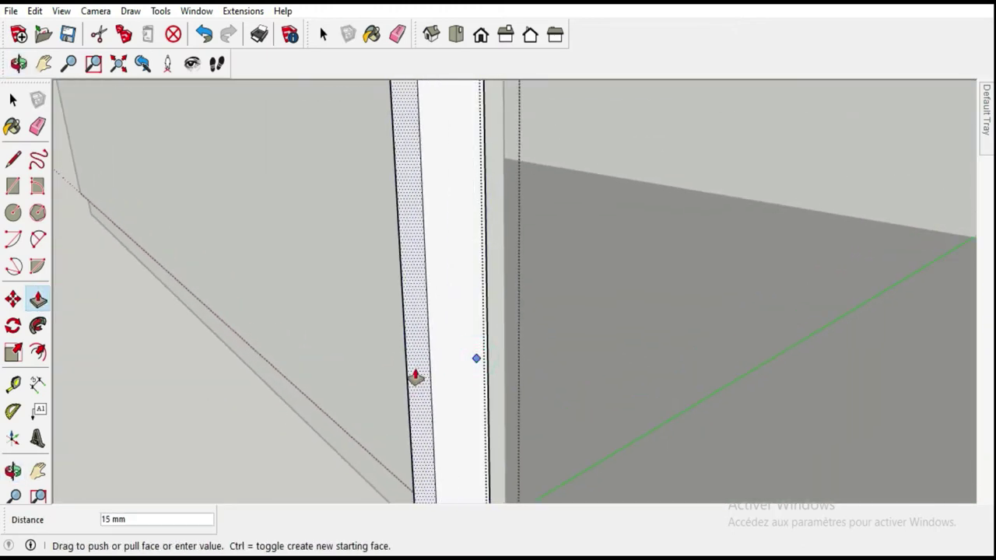
{"action": "scroll", "coordinate": [416, 377], "scroll_direction": "down", "scroll_amount": 1}
{"action": "scroll", "coordinate": [410, 366], "scroll_direction": "down", "scroll_amount": 1}
{"action": "scroll", "coordinate": [411, 361], "scroll_direction": "down", "scroll_amount": 1}
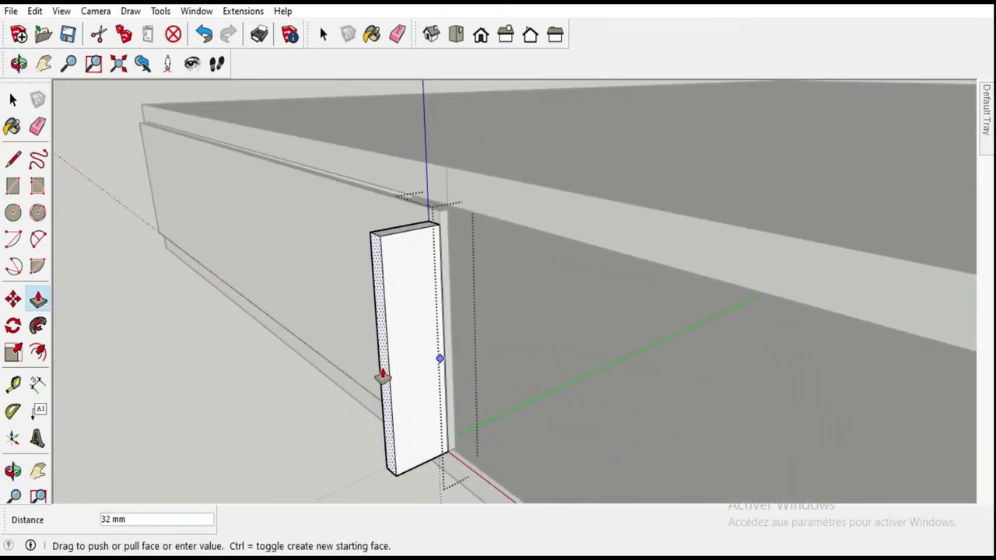
{"action": "left_click", "coordinate": [382, 376]}
{"action": "key", "text": "space"}
{"action": "left_click", "coordinate": [100, 175]}
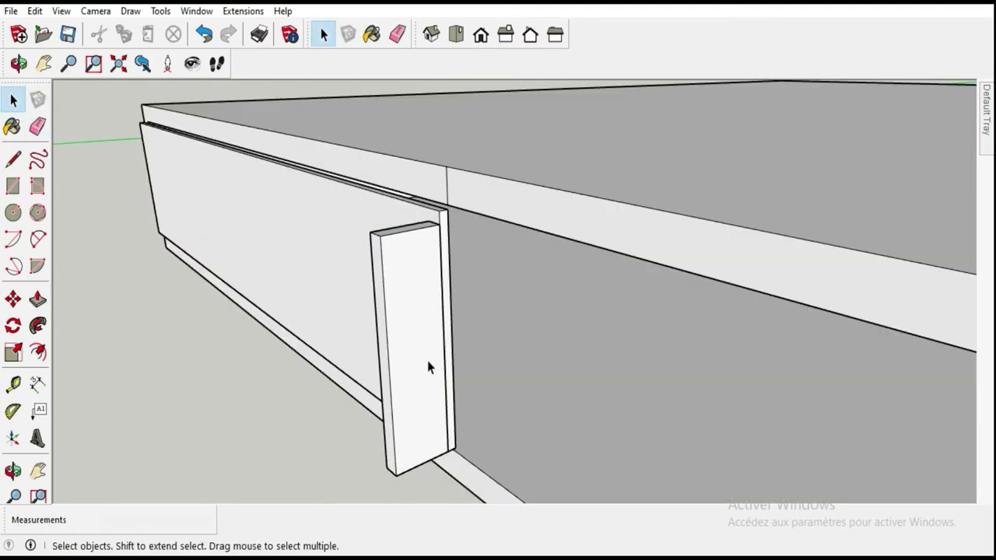
{"action": "middle_click_drag", "start_coordinate": [381, 288], "coordinate": [426, 333]}
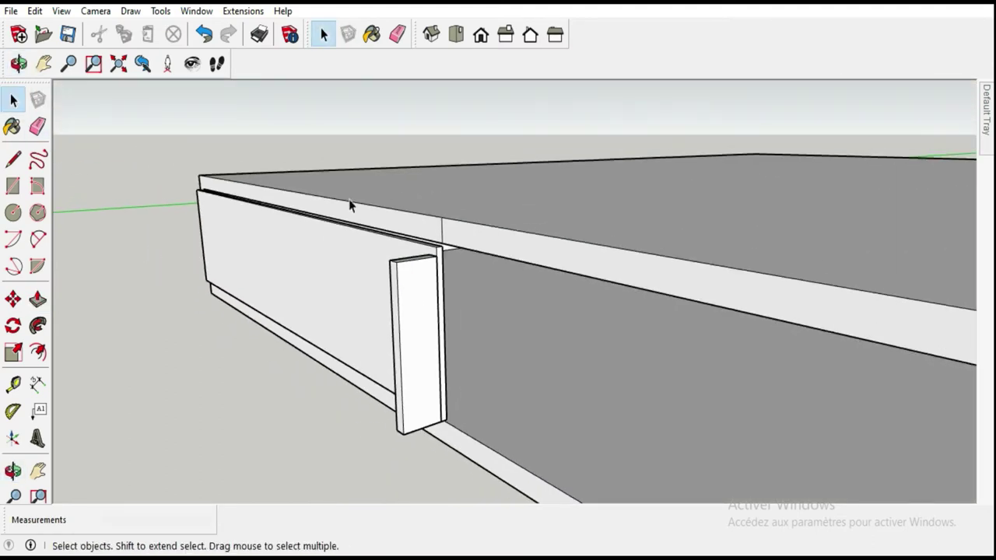
{"action": "left_click", "coordinate": [204, 34]}
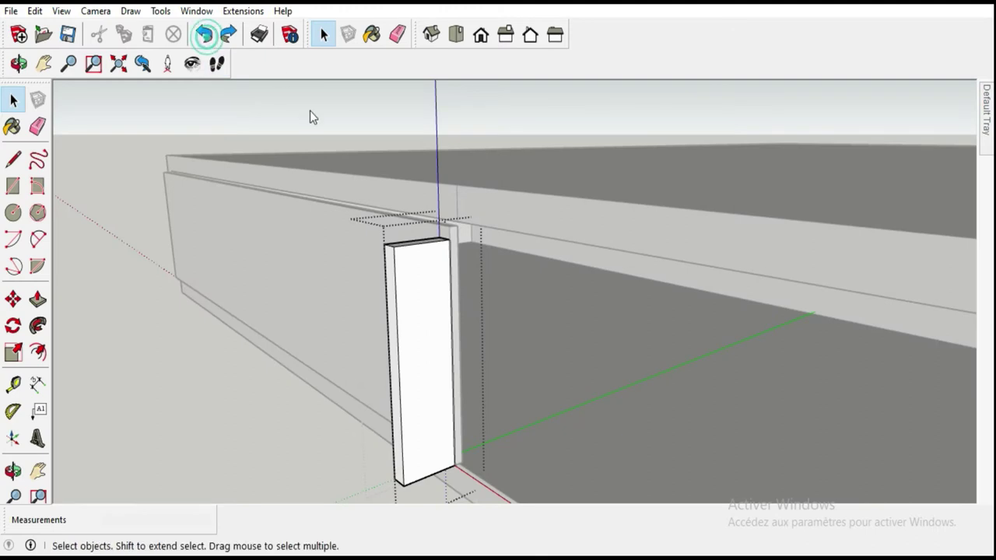
- Pull the panel's narrow face out to make the board 900 mm deep
{"action": "middle_click_drag", "start_coordinate": [310, 117], "coordinate": [437, 355]}
{"action": "left_click", "coordinate": [469, 279]}
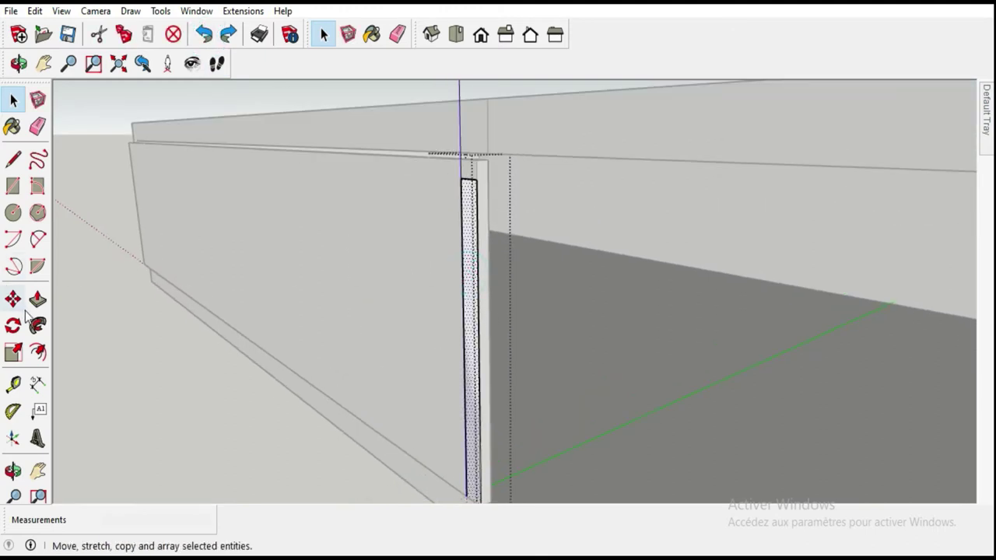
{"action": "left_click", "coordinate": [37, 300]}
{"action": "left_click", "coordinate": [459, 293]}
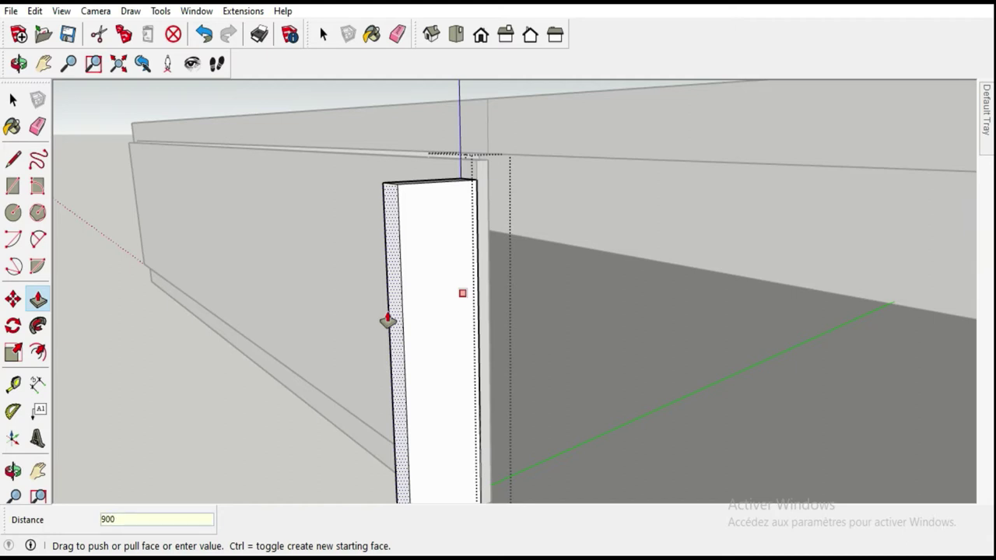
{"action": "key", "text": "Return"}
{"action": "middle_click_drag", "start_coordinate": [422, 318], "coordinate": [507, 333]}
- Move the board group 85 mm into the drawer opening
{"action": "left_click", "coordinate": [322, 34]}
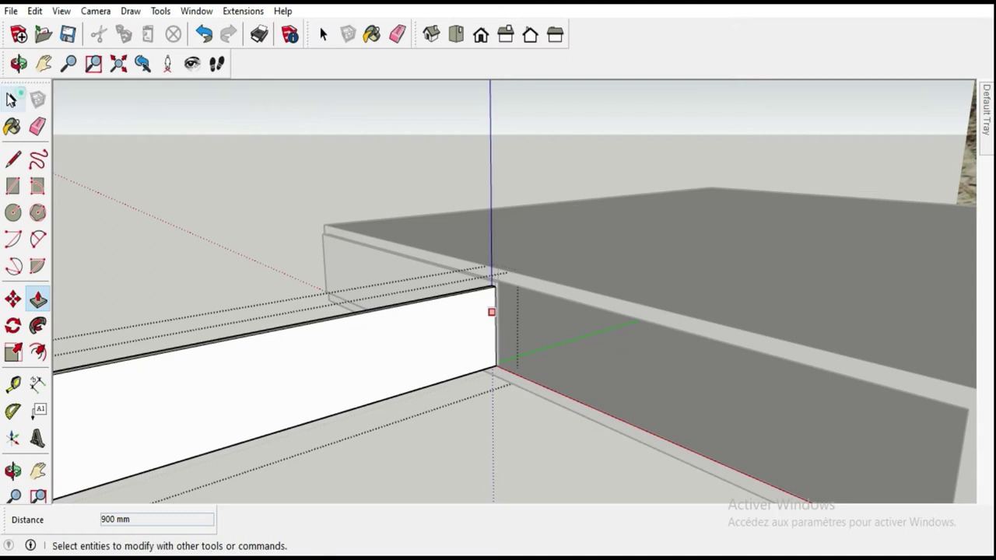
{"action": "left_click", "coordinate": [211, 167]}
{"action": "left_click", "coordinate": [356, 329]}
{"action": "key", "text": "Escape"}
{"action": "left_click", "coordinate": [369, 333]}
{"action": "left_click", "coordinate": [13, 300]}
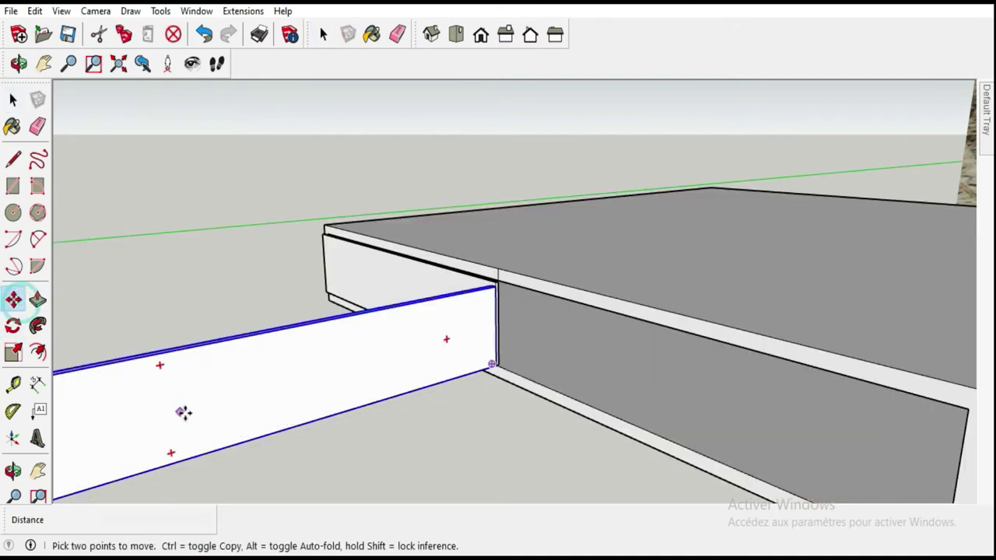
{"action": "left_click", "coordinate": [186, 409]}
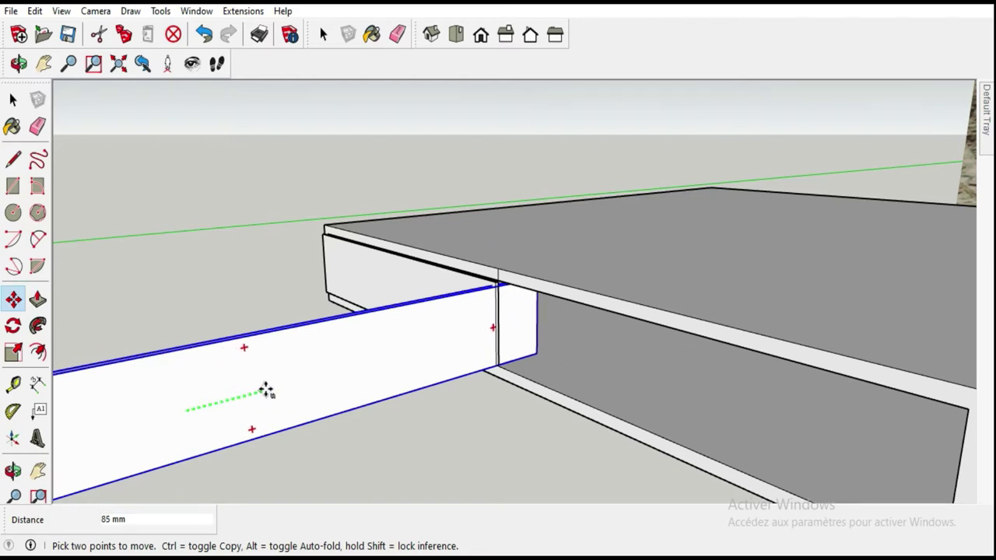
{"action": "type", "text": "900"}
{"action": "key", "text": "Return"}
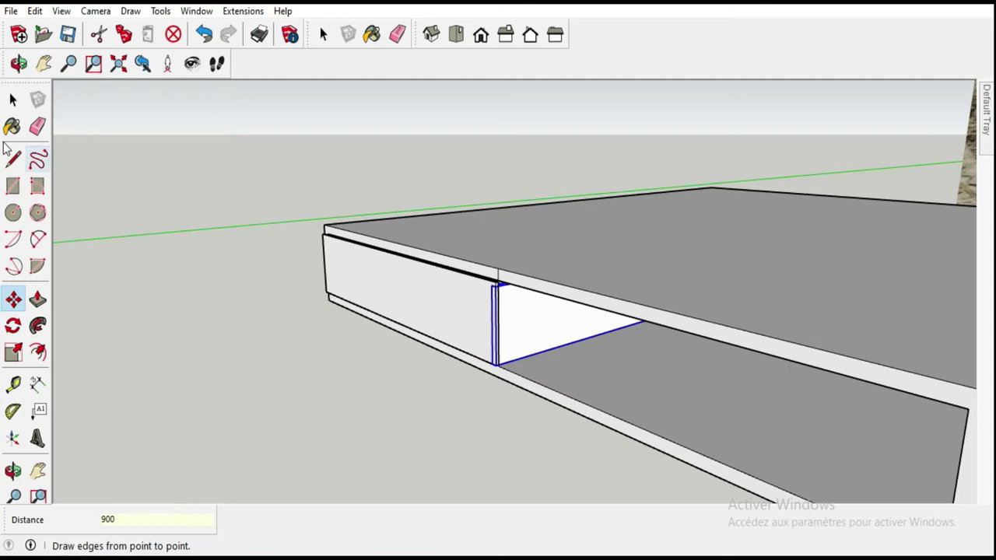
- Push the board's inner face back 5 mm
{"action": "left_click", "coordinate": [13, 99]}
{"action": "scroll", "coordinate": [429, 306], "scroll_direction": "up", "scroll_amount": 1}
{"action": "scroll", "coordinate": [517, 331], "scroll_direction": "up", "scroll_amount": 2}
{"action": "scroll", "coordinate": [505, 311], "scroll_direction": "up", "scroll_amount": 2}
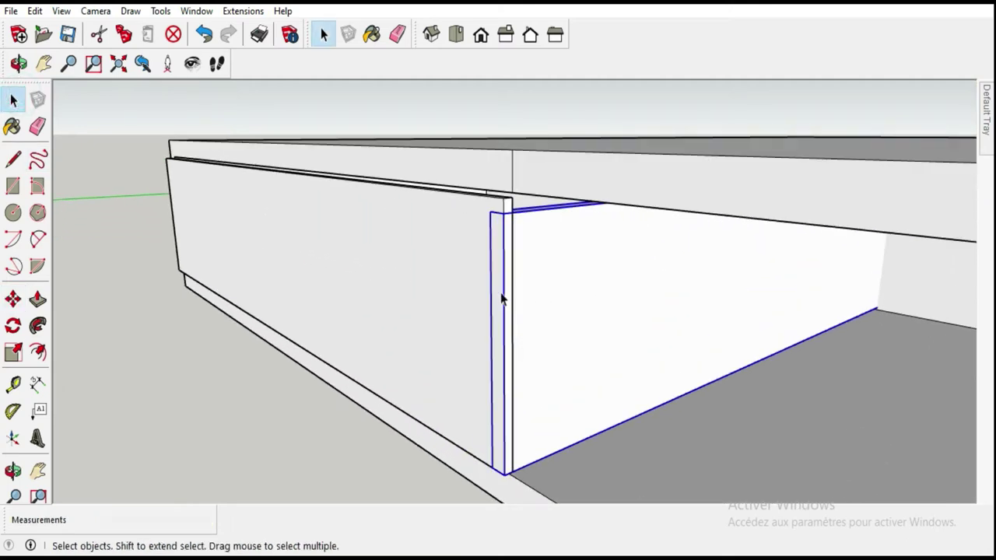
{"action": "double_click", "coordinate": [500, 292]}
{"action": "left_click", "coordinate": [497, 282]}
{"action": "left_click", "coordinate": [38, 299]}
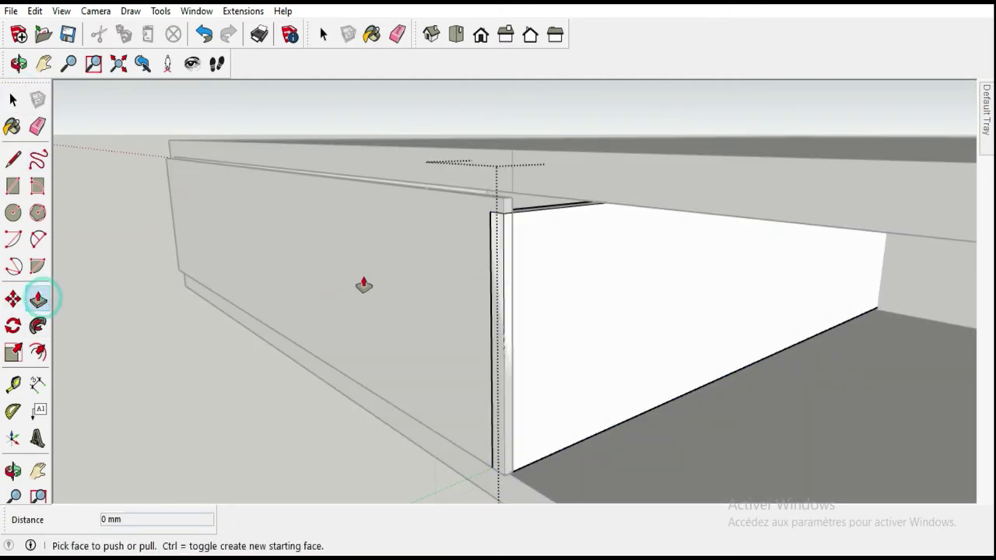
{"action": "left_click", "coordinate": [498, 248]}
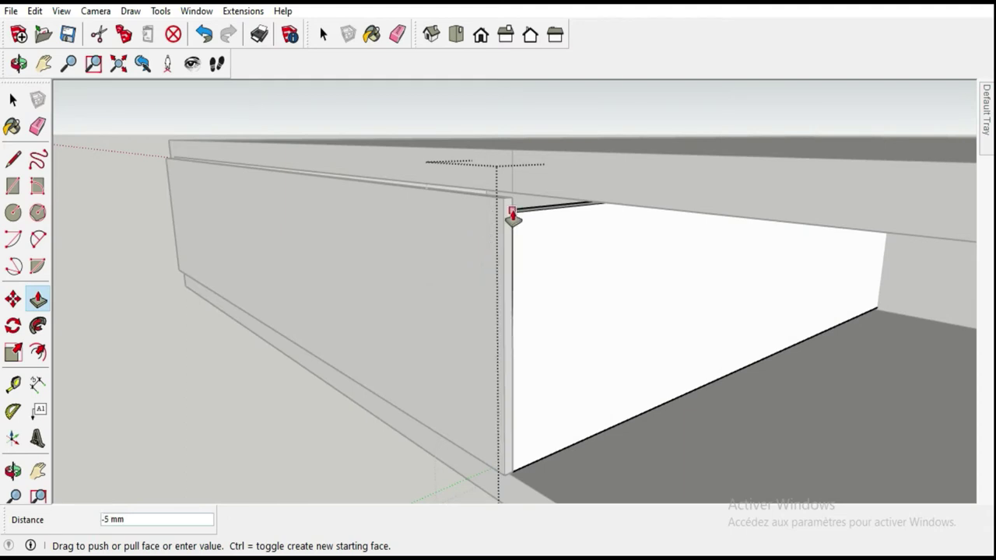
{"action": "left_click", "coordinate": [514, 216]}
{"action": "scroll", "coordinate": [486, 356], "scroll_direction": "down", "scroll_amount": 2}
{"action": "mouse_move", "coordinate": [486, 358]}
{"action": "middle_mouse_down"}
{"action": "mouse_move", "coordinate": [485, 278]}
{"action": "mouse_move", "coordinate": [715, 284]}
{"action": "mouse_move", "coordinate": [807, 334]}
{"action": "middle_mouse_up"}
{"action": "scroll", "coordinate": [569, 261], "scroll_direction": "down", "scroll_amount": 3}
{"action": "mouse_move", "coordinate": [569, 261]}
{"action": "middle_mouse_down"}
{"action": "mouse_move", "coordinate": [438, 216]}
{"action": "mouse_move", "coordinate": [801, 195]}
{"action": "mouse_move", "coordinate": [511, 253]}
{"action": "mouse_move", "coordinate": [545, 212]}
{"action": "mouse_move", "coordinate": [607, 211]}
{"action": "mouse_move", "coordinate": [582, 273]}
{"action": "mouse_move", "coordinate": [58, 271]}
{"action": "mouse_move", "coordinate": [583, 257]}
{"action": "mouse_move", "coordinate": [326, 262]}
{"action": "mouse_move", "coordinate": [7, 72]}
{"action": "middle_mouse_up"}
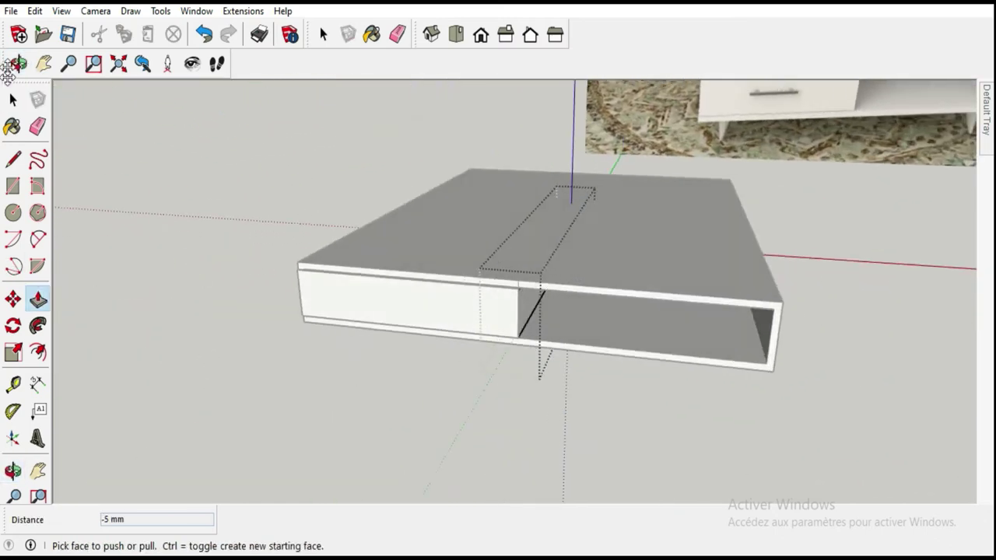
- Copy a thin board piece and drop it beside the slab
{"action": "left_click", "coordinate": [13, 99]}
{"action": "scroll", "coordinate": [459, 440], "scroll_direction": "up", "scroll_amount": 1}
{"action": "scroll", "coordinate": [542, 311], "scroll_direction": "up", "scroll_amount": 3}
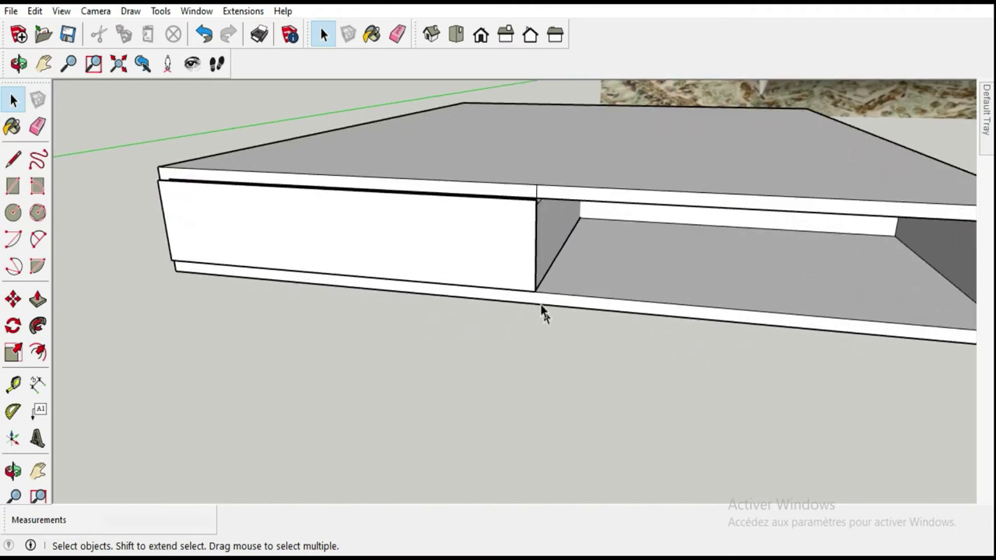
{"action": "left_click", "coordinate": [506, 258]}
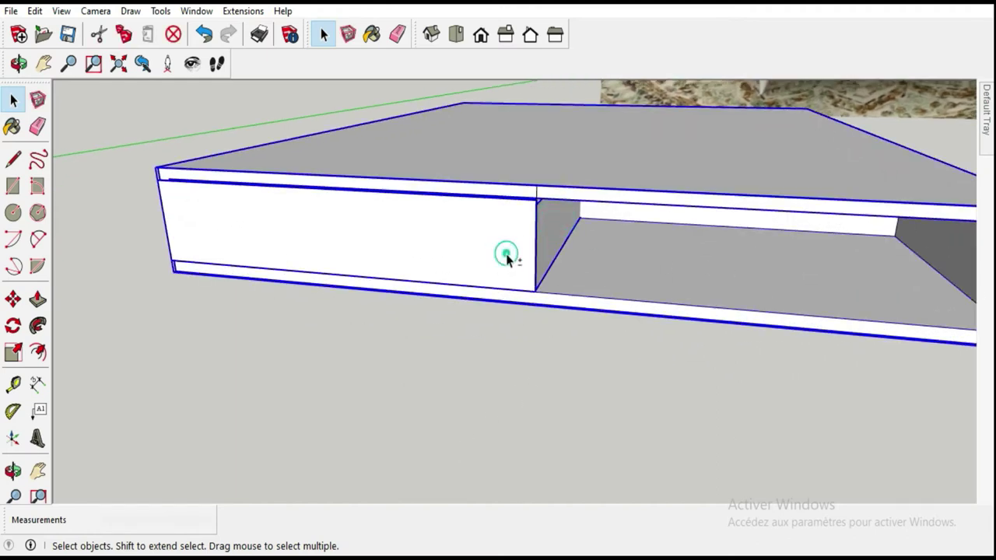
{"action": "left_click", "coordinate": [543, 241]}
{"action": "middle_click_drag", "start_coordinate": [544, 238], "coordinate": [376, 321]}
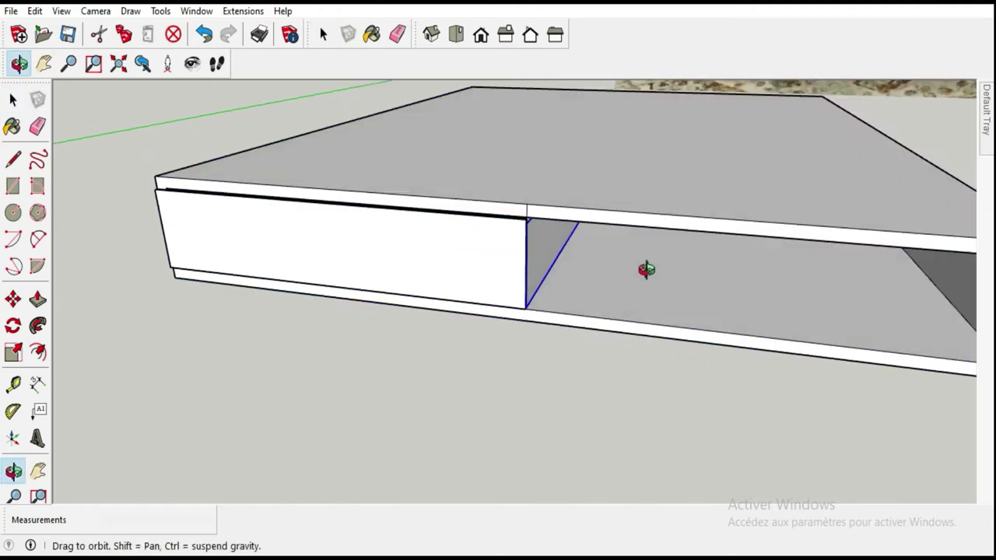
{"action": "scroll", "coordinate": [376, 321], "scroll_direction": "down", "scroll_amount": 2}
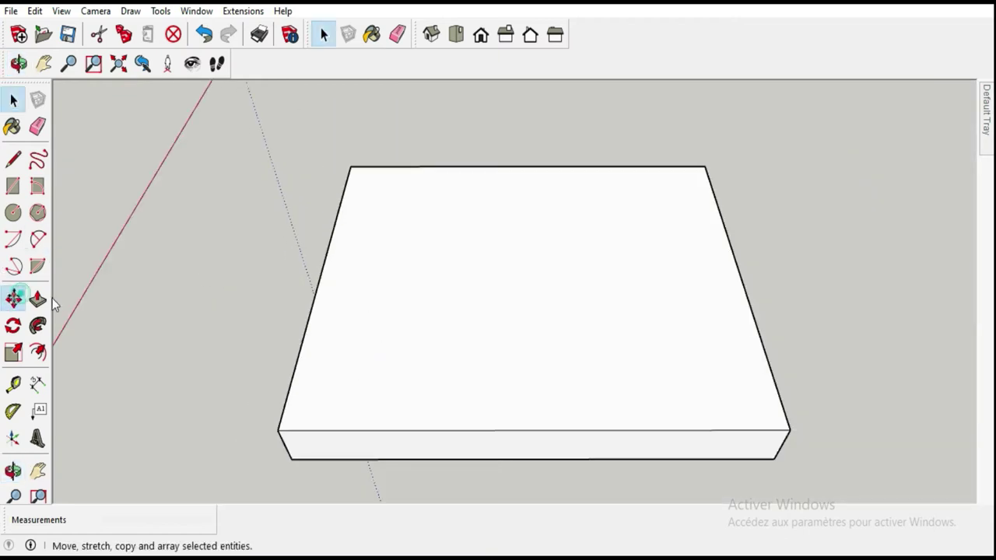
{"action": "left_click", "coordinate": [13, 299]}
{"action": "left_click", "coordinate": [337, 265], "text": "ctrl"}
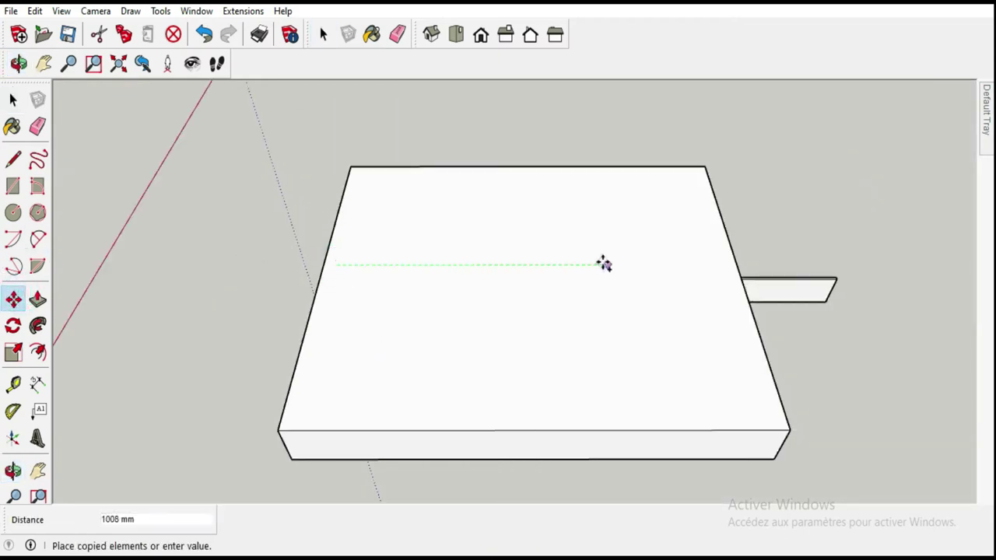
{"action": "left_click", "coordinate": [542, 272]}
- Reposition the copied piece against the slab edge
{"action": "mouse_move", "coordinate": [763, 277]}
{"action": "middle_mouse_down"}
{"action": "mouse_move", "coordinate": [580, 251]}
{"action": "mouse_move", "coordinate": [713, 378]}
{"action": "middle_mouse_up"}
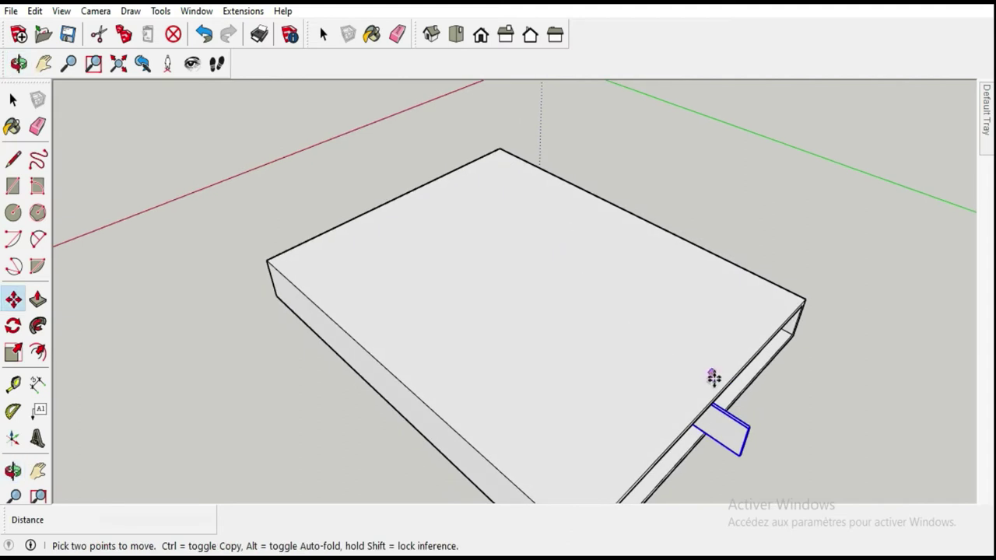
{"action": "scroll", "coordinate": [713, 378], "scroll_direction": "up", "scroll_amount": 3}
{"action": "left_click", "coordinate": [773, 465]}
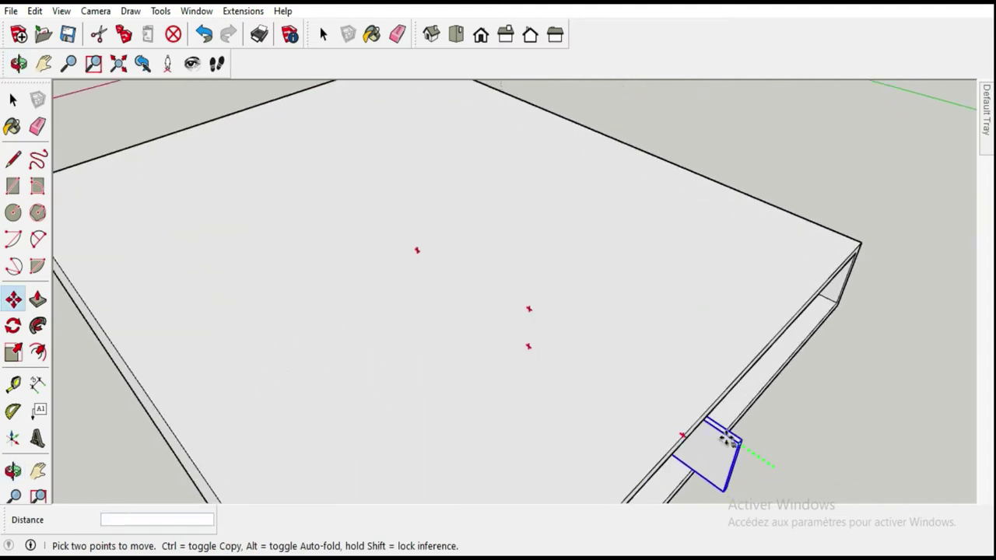
{"action": "left_click", "coordinate": [705, 419]}
{"action": "scroll", "coordinate": [725, 362], "scroll_direction": "down", "scroll_amount": 5}
{"action": "mouse_move", "coordinate": [563, 276]}
{"action": "middle_mouse_down"}
{"action": "mouse_move", "coordinate": [493, 286]}
{"action": "mouse_move", "coordinate": [557, 302]}
{"action": "middle_mouse_up"}
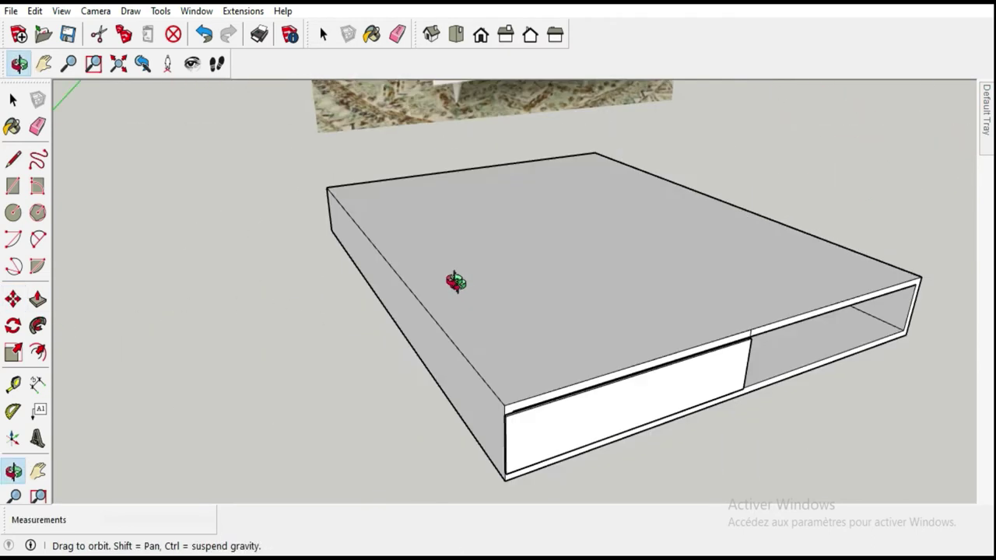
- Select the cabinet group and pick the drawer front inside it
{"action": "left_click", "coordinate": [16, 105]}
{"action": "left_click", "coordinate": [547, 349]}
{"action": "mouse_move", "coordinate": [676, 336]}
{"action": "middle_mouse_down"}
{"action": "mouse_move", "coordinate": [583, 236]}
{"action": "mouse_move", "coordinate": [562, 261]}
{"action": "mouse_move", "coordinate": [573, 290]}
{"action": "middle_mouse_up"}
{"action": "left_click", "coordinate": [583, 381]}
{"action": "double_click", "coordinate": [580, 325]}
{"action": "mouse_move", "coordinate": [468, 292]}
{"action": "middle_mouse_down"}
{"action": "mouse_move", "coordinate": [578, 331]}
{"action": "mouse_move", "coordinate": [218, 272]}
{"action": "middle_mouse_up"}
- Copy the drawer front with Move+Ctrl and place it at the box's end
{"action": "left_click", "coordinate": [14, 298]}
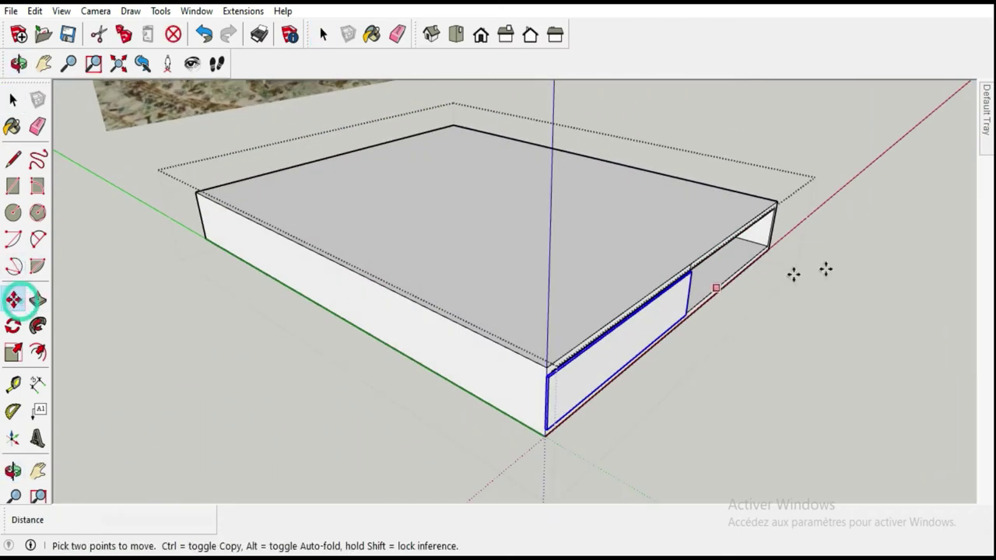
{"action": "left_click", "coordinate": [691, 276]}
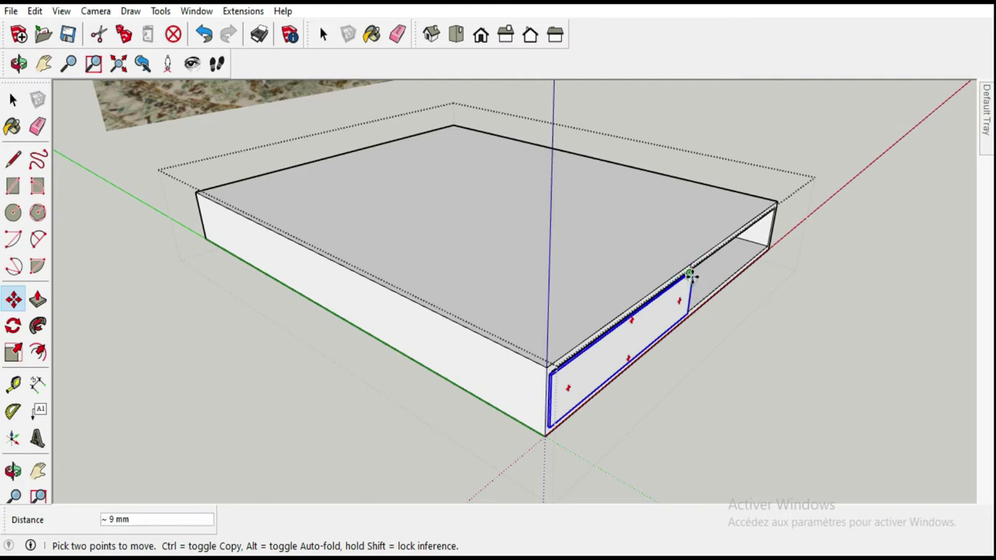
{"action": "key", "text": "ctrl"}
{"action": "mouse_move", "coordinate": [356, 200]}
{"action": "middle_mouse_down"}
{"action": "mouse_move", "coordinate": [415, 195]}
{"action": "mouse_move", "coordinate": [605, 248]}
{"action": "mouse_move", "coordinate": [511, 243]}
{"action": "middle_mouse_up"}
{"action": "left_click", "coordinate": [363, 311]}
{"action": "scroll", "coordinate": [371, 382], "scroll_direction": "up", "scroll_amount": 2}
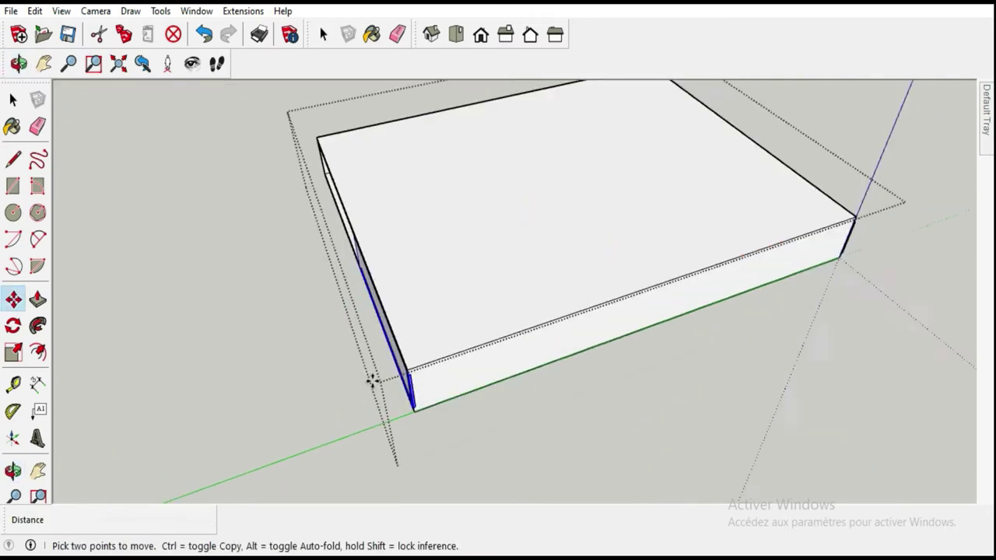
{"action": "scroll", "coordinate": [402, 396], "scroll_direction": "up", "scroll_amount": 3}
{"action": "scroll", "coordinate": [496, 322], "scroll_direction": "up", "scroll_amount": 2}
{"action": "mouse_move", "coordinate": [480, 296]}
{"action": "middle_mouse_down"}
{"action": "mouse_move", "coordinate": [638, 233]}
{"action": "mouse_move", "coordinate": [525, 252]}
{"action": "mouse_move", "coordinate": [485, 306]}
{"action": "middle_mouse_up"}
{"action": "scroll", "coordinate": [425, 335], "scroll_direction": "up", "scroll_amount": 3}
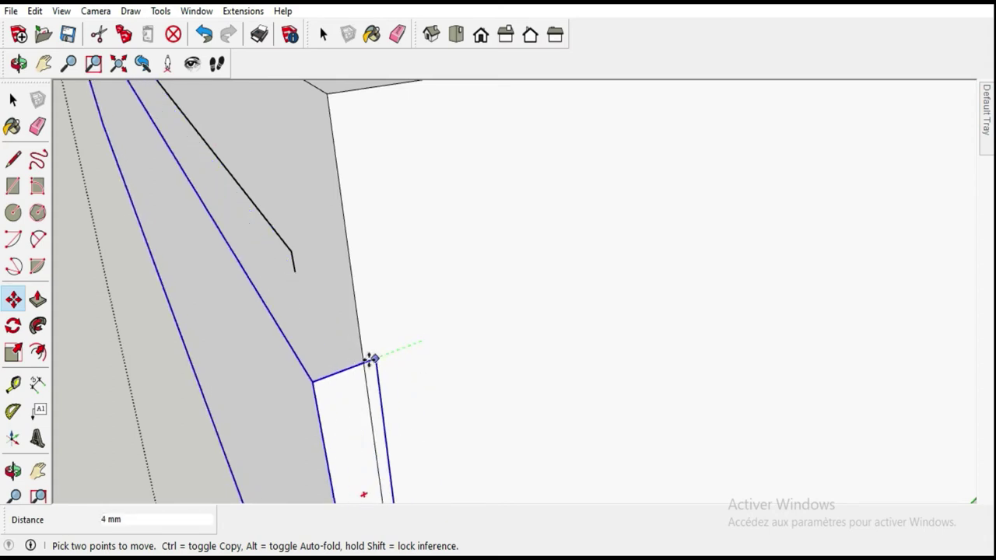
- Snap the copied drawer front to the face corner and deselect it
{"action": "left_click", "coordinate": [365, 360]}
{"action": "scroll", "coordinate": [532, 293], "scroll_direction": "up", "scroll_amount": 2}
{"action": "scroll", "coordinate": [532, 293], "scroll_direction": "down", "scroll_amount": 3}
{"action": "scroll", "coordinate": [560, 285], "scroll_direction": "down", "scroll_amount": 2}
{"action": "mouse_move", "coordinate": [473, 298]}
{"action": "middle_mouse_down"}
{"action": "mouse_move", "coordinate": [767, 215]}
{"action": "mouse_move", "coordinate": [743, 219]}
{"action": "middle_mouse_up"}
{"action": "left_click", "coordinate": [12, 100]}
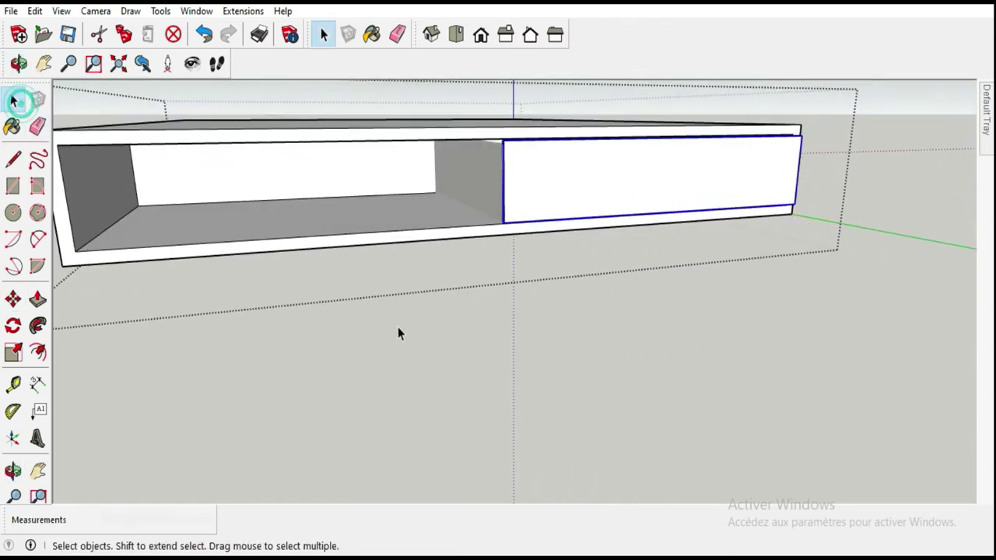
{"action": "left_click", "coordinate": [398, 329]}
{"action": "mouse_move", "coordinate": [865, 153]}
{"action": "middle_mouse_down"}
{"action": "mouse_move", "coordinate": [755, 145]}
{"action": "mouse_move", "coordinate": [696, 126]}
{"action": "mouse_move", "coordinate": [640, 167]}
{"action": "mouse_move", "coordinate": [461, 220]}
{"action": "mouse_move", "coordinate": [233, 199]}
{"action": "mouse_move", "coordinate": [278, 220]}
{"action": "mouse_move", "coordinate": [466, 216]}
{"action": "mouse_move", "coordinate": [313, 202]}
{"action": "mouse_move", "coordinate": [282, 282]}
{"action": "middle_mouse_up"}
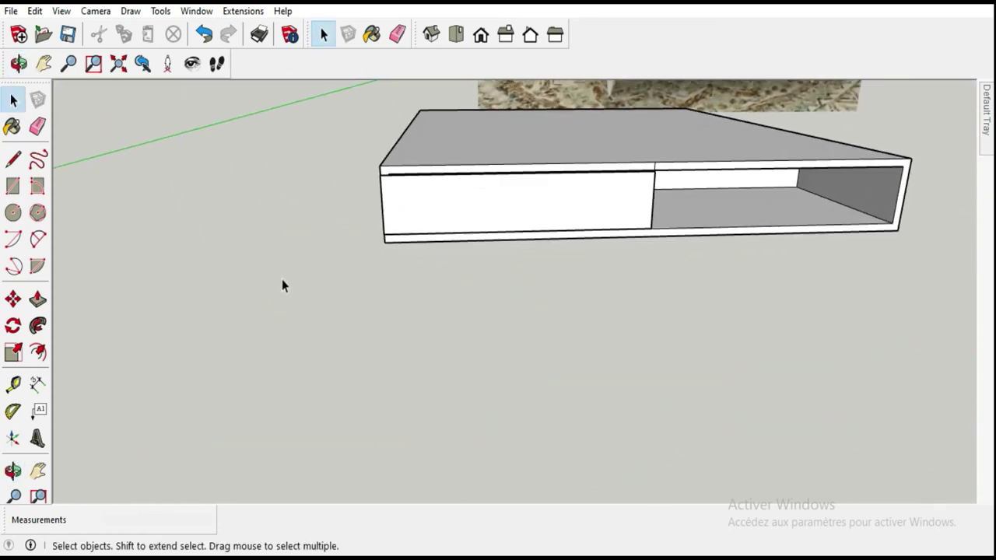
- Draw a radius-20 circle on the floor and make it a group
{"action": "left_click", "coordinate": [13, 213]}
{"action": "left_click", "coordinate": [425, 401]}
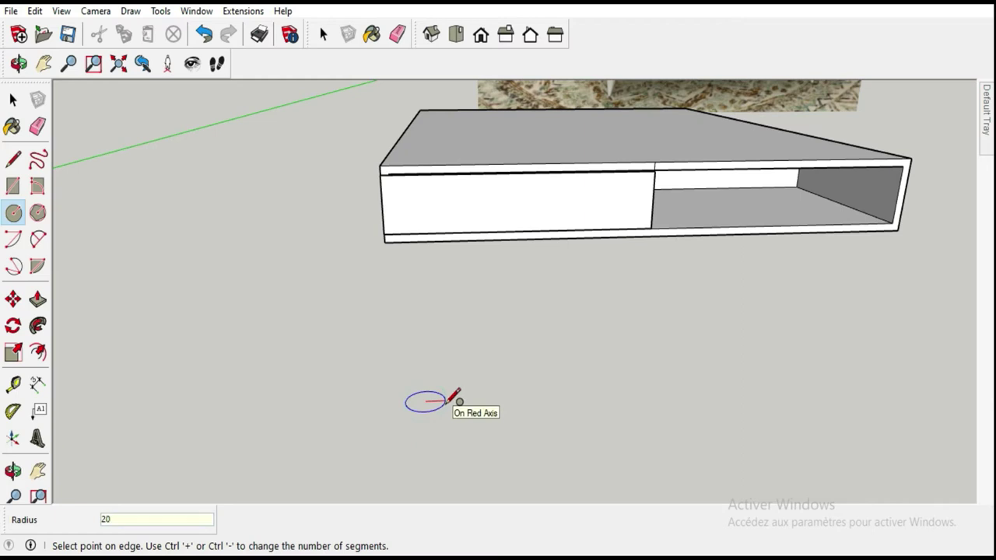
{"action": "key", "text": "Return"}
{"action": "left_click", "coordinate": [13, 98]}
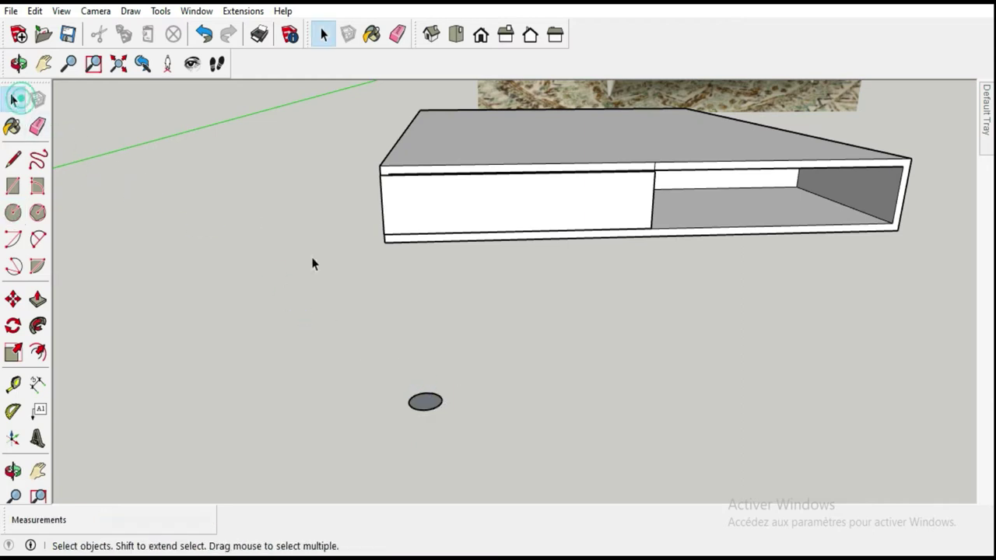
{"action": "scroll", "coordinate": [404, 412], "scroll_direction": "up", "scroll_amount": 3}
{"action": "scroll", "coordinate": [430, 402], "scroll_direction": "up", "scroll_amount": 2}
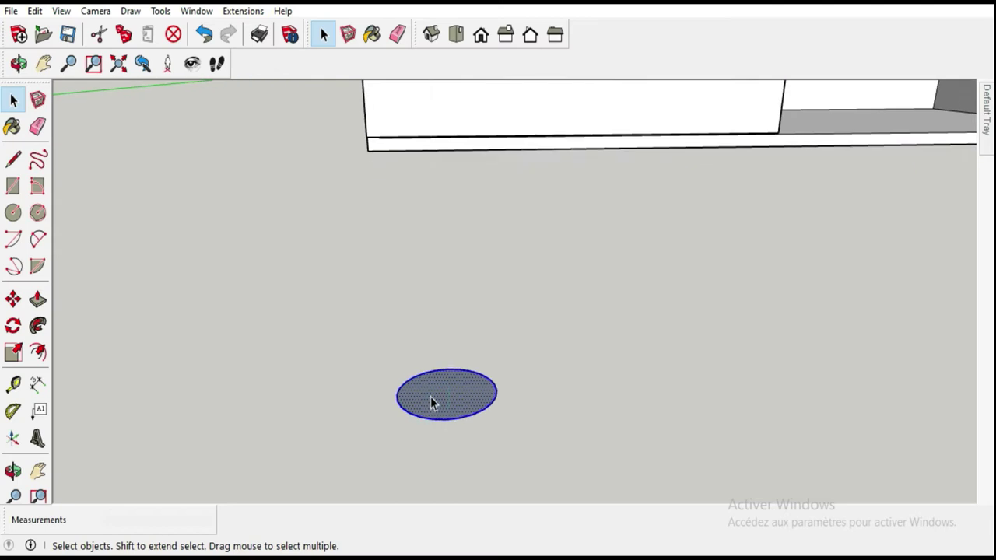
{"action": "right_click", "coordinate": [431, 402]}
{"action": "left_click", "coordinate": [482, 134]}
- Enter the circle group, then undo a stray inner offset of the circle
{"action": "middle_click_drag", "start_coordinate": [434, 420], "coordinate": [567, 381]}
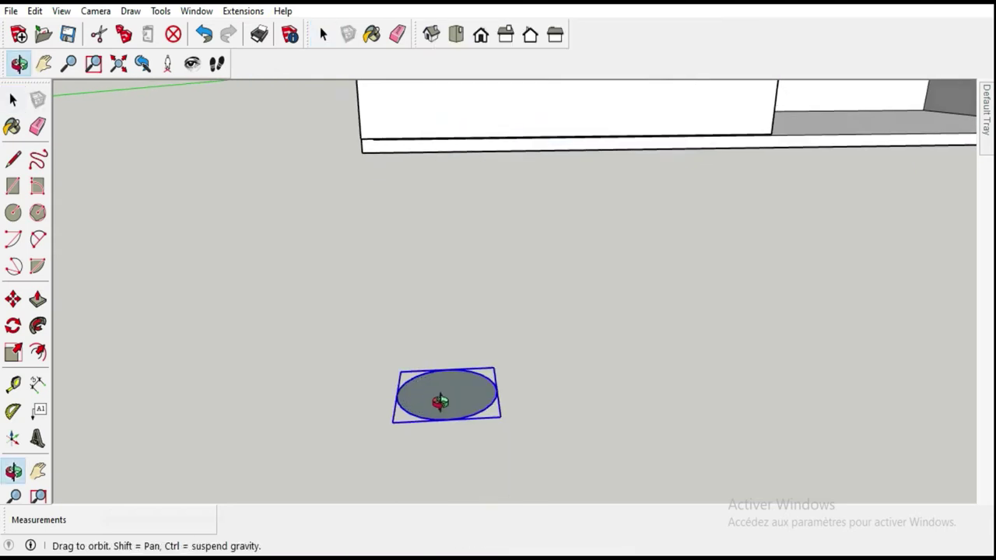
{"action": "scroll", "coordinate": [568, 393], "scroll_direction": "down", "scroll_amount": 3}
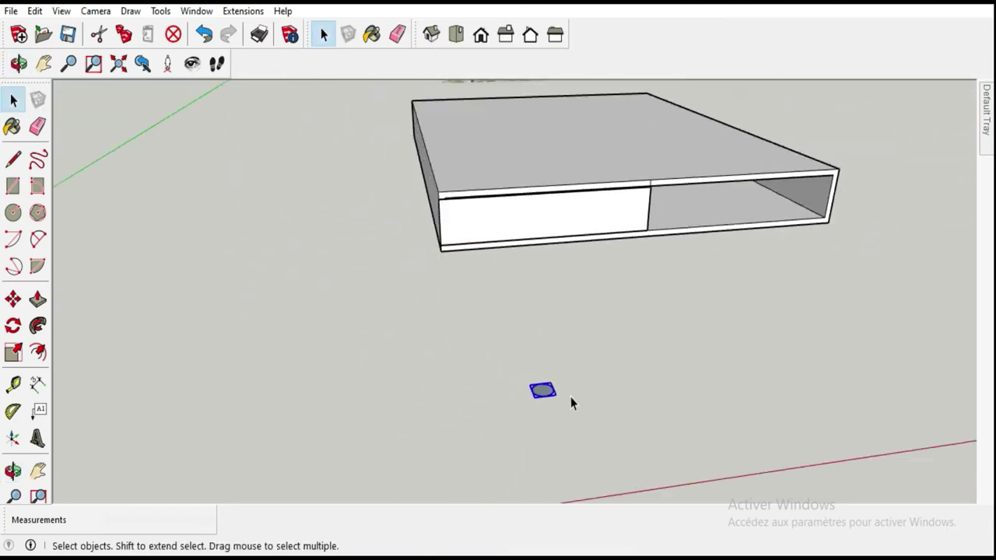
{"action": "scroll", "coordinate": [555, 407], "scroll_direction": "up", "scroll_amount": 4}
{"action": "mouse_move", "coordinate": [555, 406]}
{"action": "middle_mouse_down"}
{"action": "mouse_move", "coordinate": [566, 389]}
{"action": "mouse_move", "coordinate": [466, 373]}
{"action": "middle_mouse_up"}
{"action": "scroll", "coordinate": [475, 374], "scroll_direction": "up", "scroll_amount": 2}
{"action": "double_click", "coordinate": [483, 381]}
{"action": "left_click", "coordinate": [483, 381]}
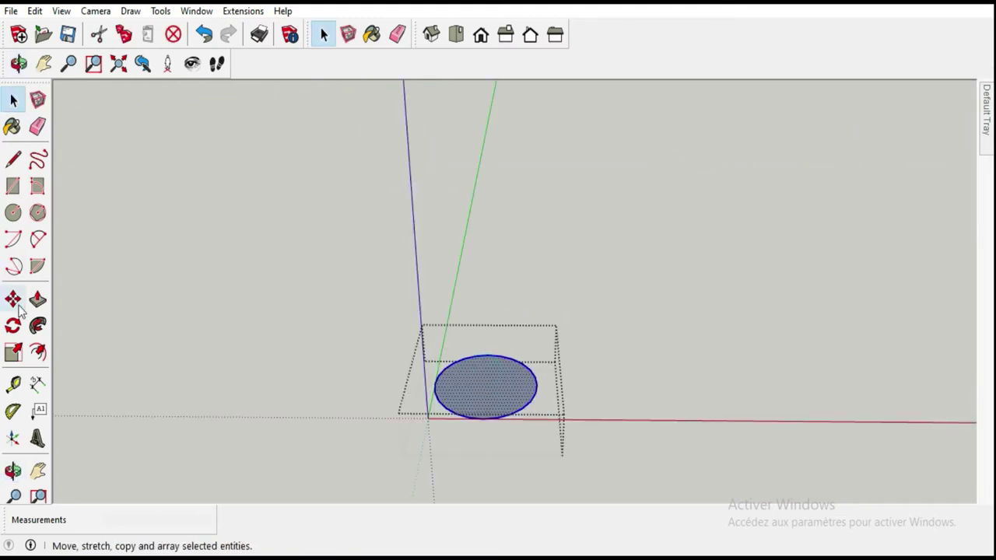
{"action": "left_click", "coordinate": [41, 353]}
{"action": "left_click", "coordinate": [451, 375]}
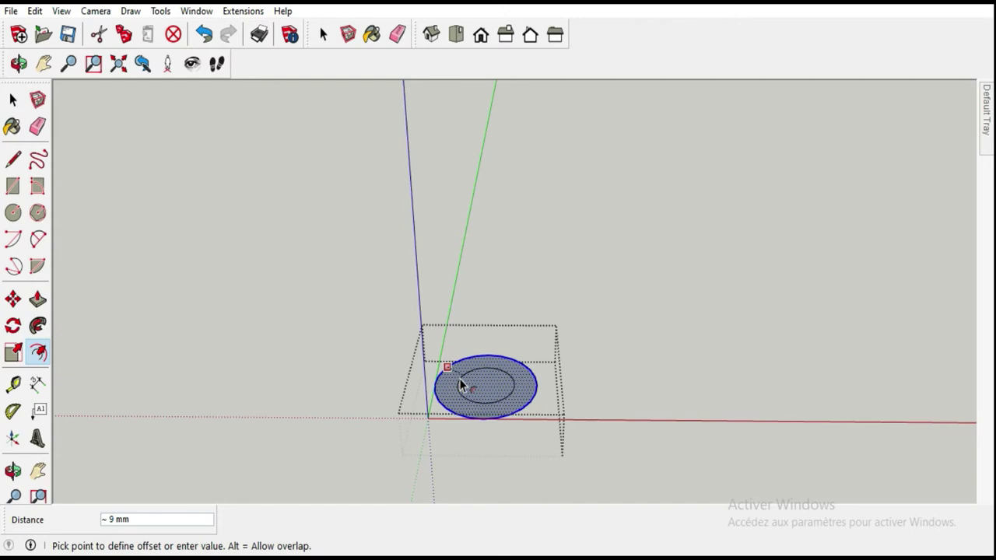
{"action": "left_click", "coordinate": [12, 99]}
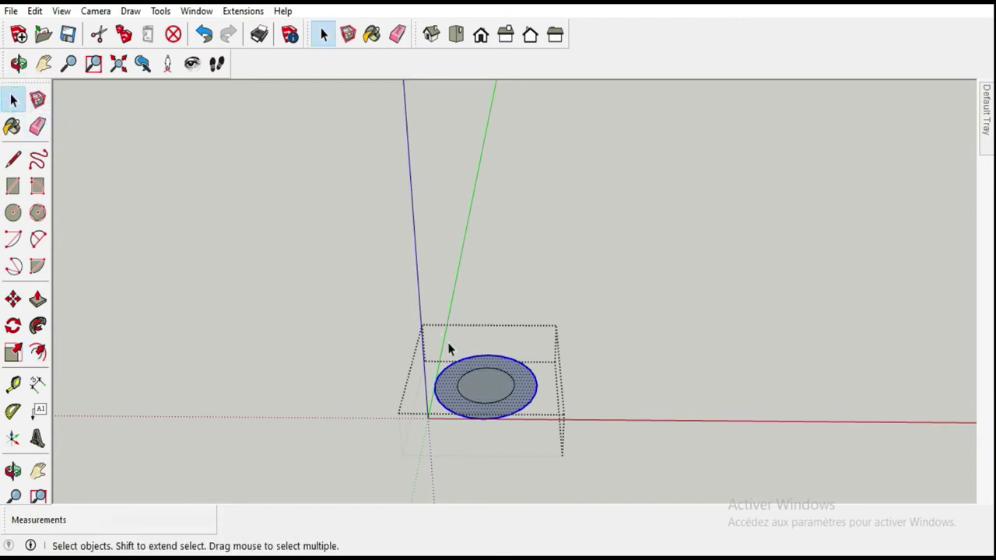
{"action": "left_click", "coordinate": [37, 125]}
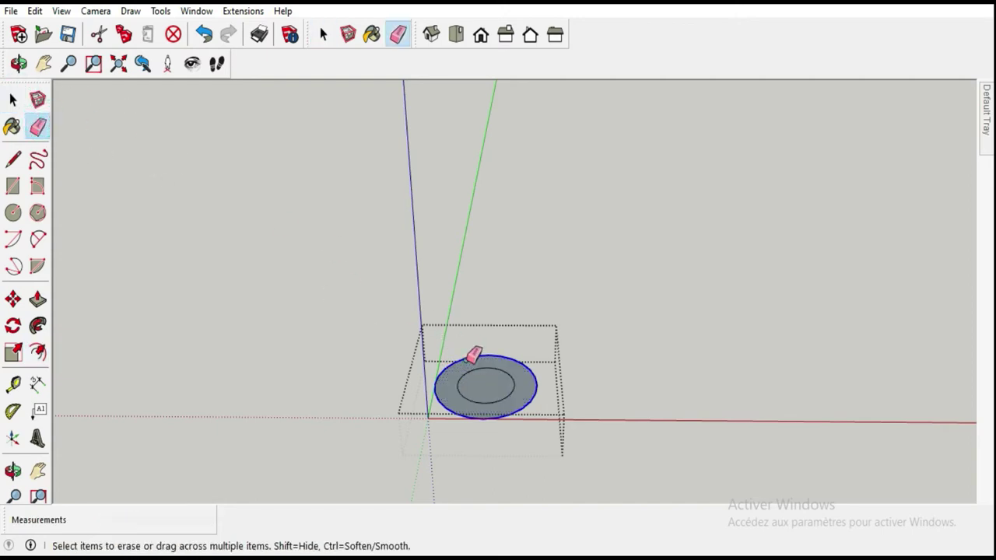
{"action": "key", "text": "ctrl+z"}
{"action": "left_click", "coordinate": [13, 99]}
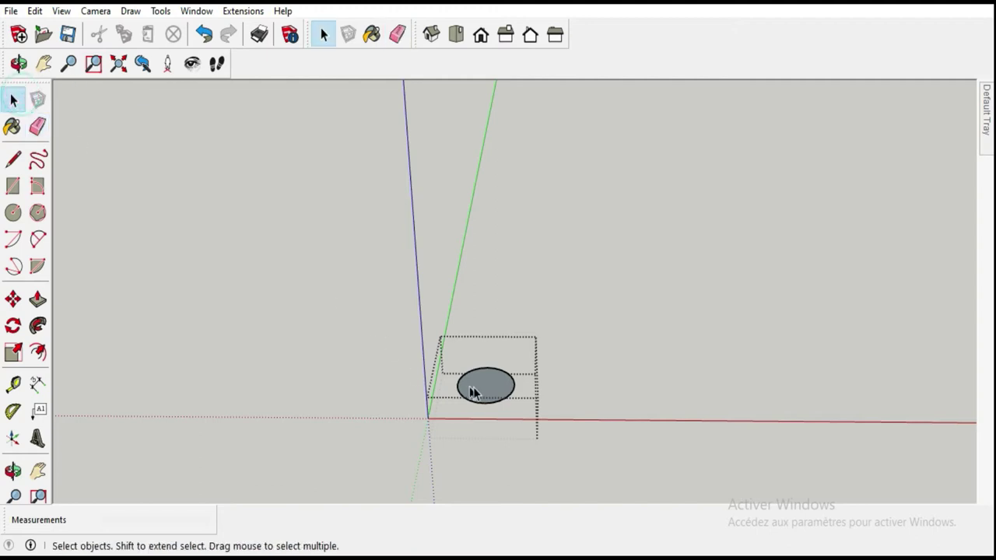
- Pull the circle face up 160 mm into a cylinder
{"action": "left_click", "coordinate": [37, 300]}
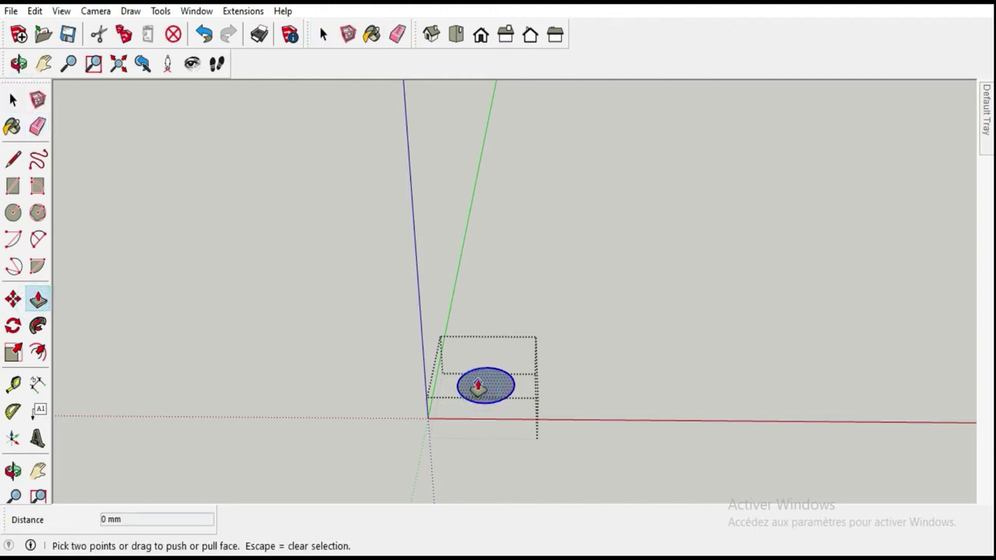
{"action": "left_click_drag", "start_coordinate": [478, 387], "coordinate": [483, 330]}
{"action": "type", "text": "160"}
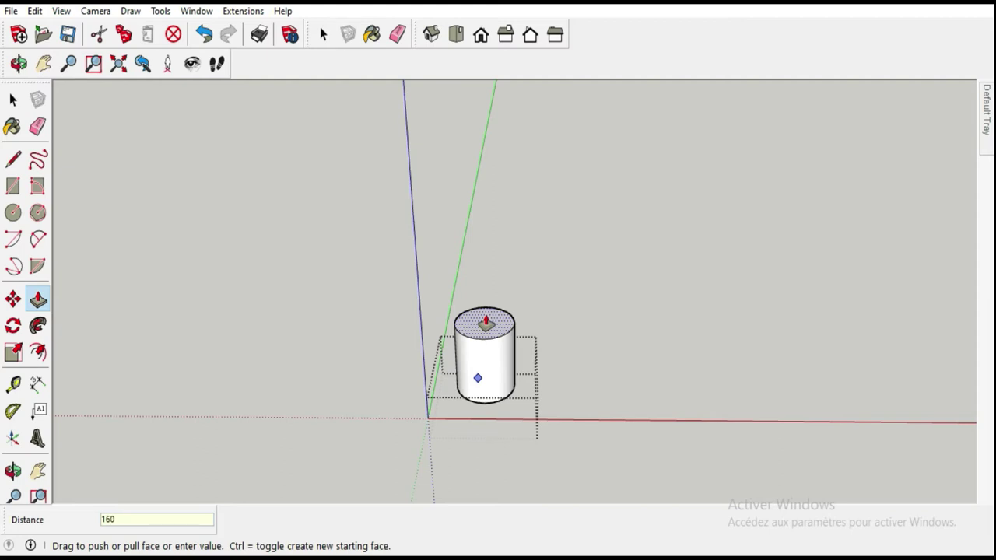
{"action": "key", "text": "Return"}
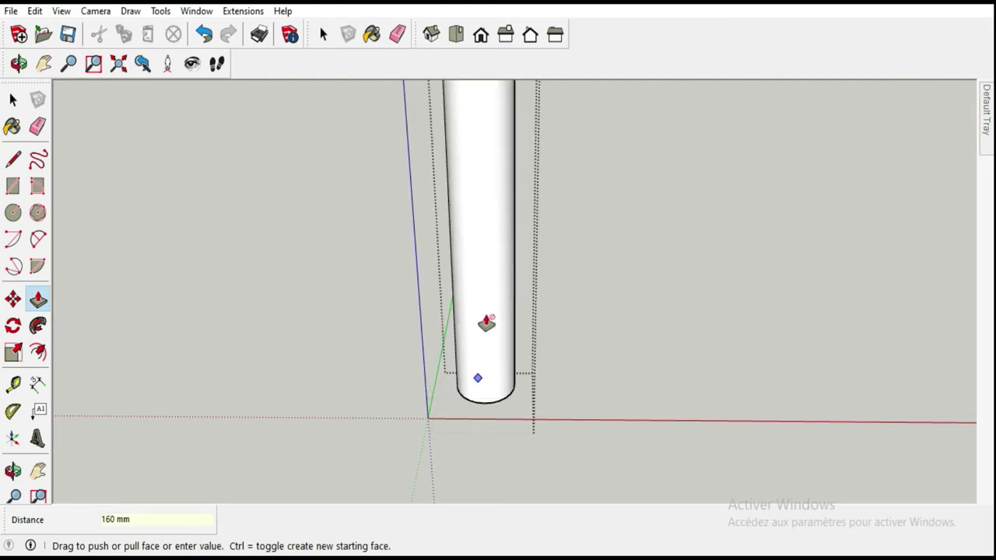
{"action": "scroll", "coordinate": [498, 388], "scroll_direction": "down", "scroll_amount": 3}
{"action": "scroll", "coordinate": [497, 389], "scroll_direction": "down", "scroll_amount": 2}
{"action": "left_click", "coordinate": [13, 99]}
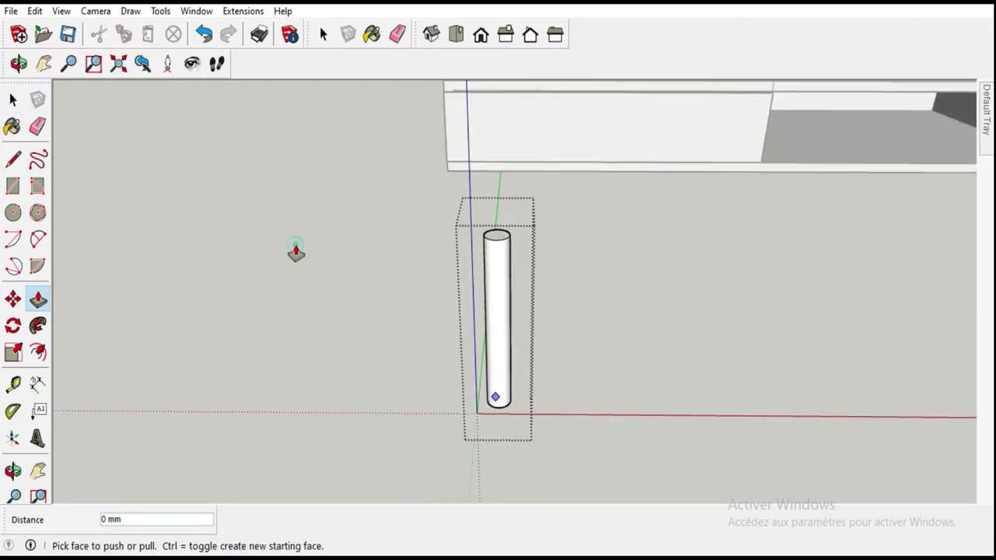
- Open the cylinder group for editing and select its top face
{"action": "left_click", "coordinate": [12, 100]}
{"action": "scroll", "coordinate": [437, 281], "scroll_direction": "up", "scroll_amount": 1}
{"action": "scroll", "coordinate": [442, 275], "scroll_direction": "up", "scroll_amount": 1}
{"action": "double_click", "coordinate": [502, 249]}
{"action": "left_click", "coordinate": [503, 249]}
{"action": "left_click", "coordinate": [231, 256]}
{"action": "middle_click_drag", "start_coordinate": [494, 231], "coordinate": [584, 289]}
{"action": "scroll", "coordinate": [530, 238], "scroll_direction": "up", "scroll_amount": 2}
{"action": "scroll", "coordinate": [484, 239], "scroll_direction": "up", "scroll_amount": 1}
{"action": "double_click", "coordinate": [484, 239]}
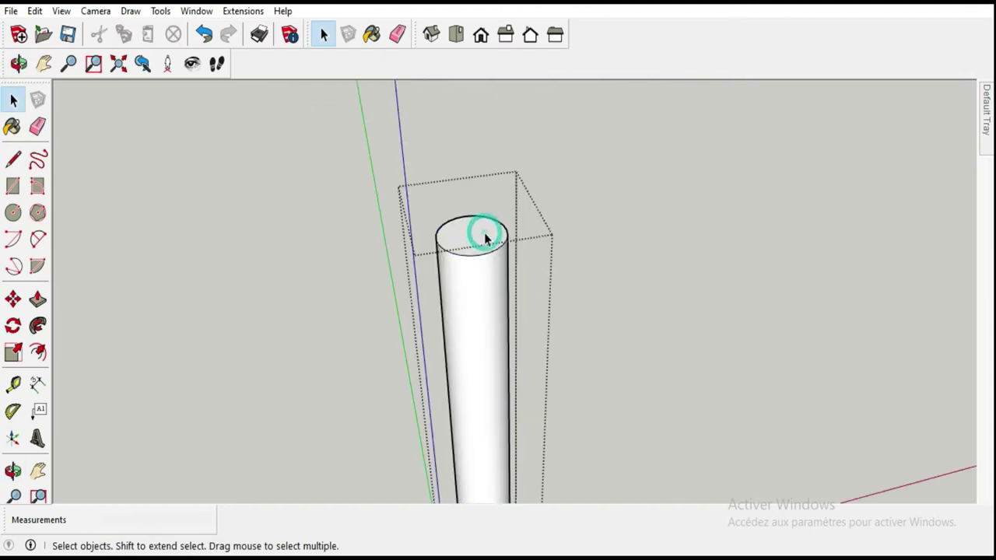
{"action": "left_click", "coordinate": [472, 233]}
{"action": "left_click", "coordinate": [472, 233]}
- Scale the cylinder's top face wider along the red axis to taper the leg
{"action": "left_click", "coordinate": [14, 352]}
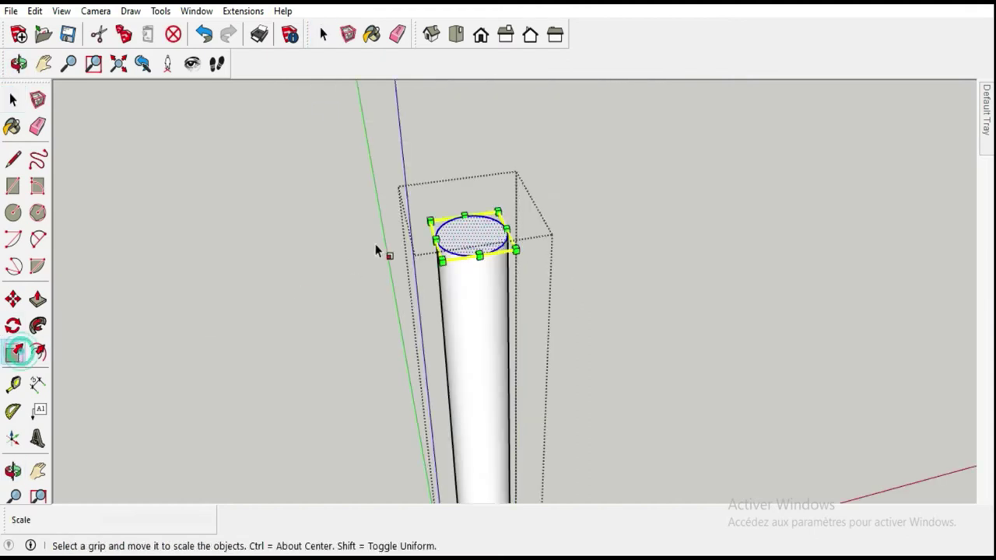
{"action": "scroll", "coordinate": [436, 228], "scroll_direction": "down", "scroll_amount": 2}
{"action": "left_click_drag", "start_coordinate": [430, 227], "coordinate": [410, 232]}
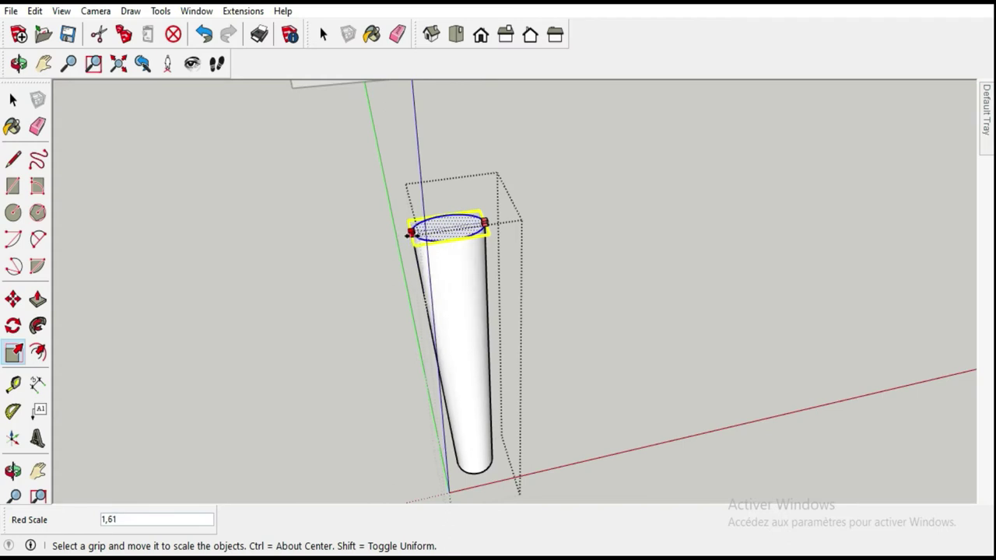
{"action": "mouse_move", "coordinate": [456, 233]}
{"action": "middle_mouse_down"}
{"action": "mouse_move", "coordinate": [429, 225]}
{"action": "mouse_move", "coordinate": [459, 224]}
{"action": "middle_mouse_up"}
{"action": "left_click_drag", "start_coordinate": [482, 218], "coordinate": [501, 219]}
{"action": "mouse_move", "coordinate": [456, 238]}
{"action": "middle_mouse_down"}
{"action": "mouse_move", "coordinate": [651, 244]}
{"action": "mouse_move", "coordinate": [594, 251]}
{"action": "middle_mouse_up"}
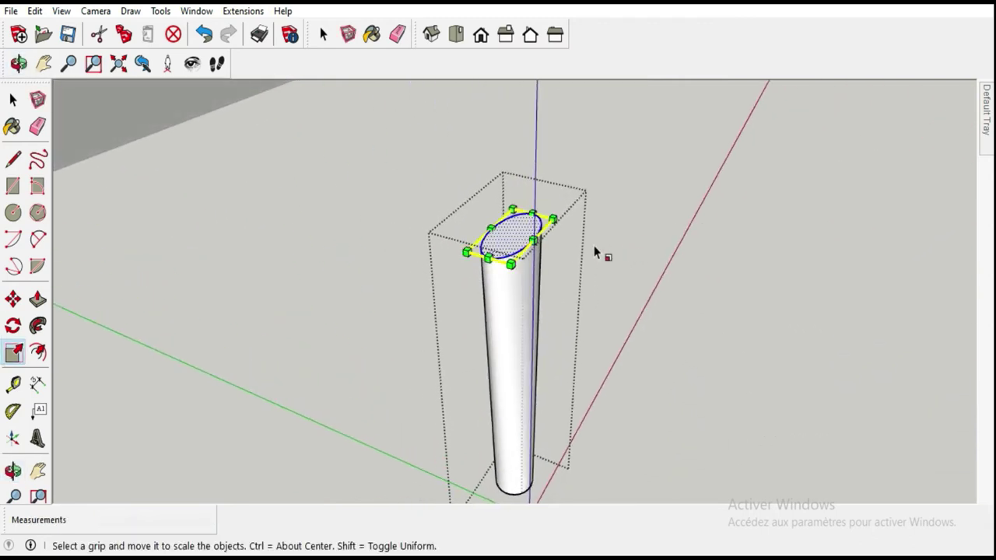
{"action": "scroll", "coordinate": [594, 251], "scroll_direction": "up", "scroll_amount": 5}
- Widen the top face along the green axis, then deselect the tapered leg
{"action": "left_click_drag", "start_coordinate": [498, 232], "coordinate": [536, 262]}
{"action": "scroll", "coordinate": [577, 244], "scroll_direction": "down", "scroll_amount": 3}
{"action": "middle_click_drag", "start_coordinate": [578, 244], "coordinate": [620, 231]}
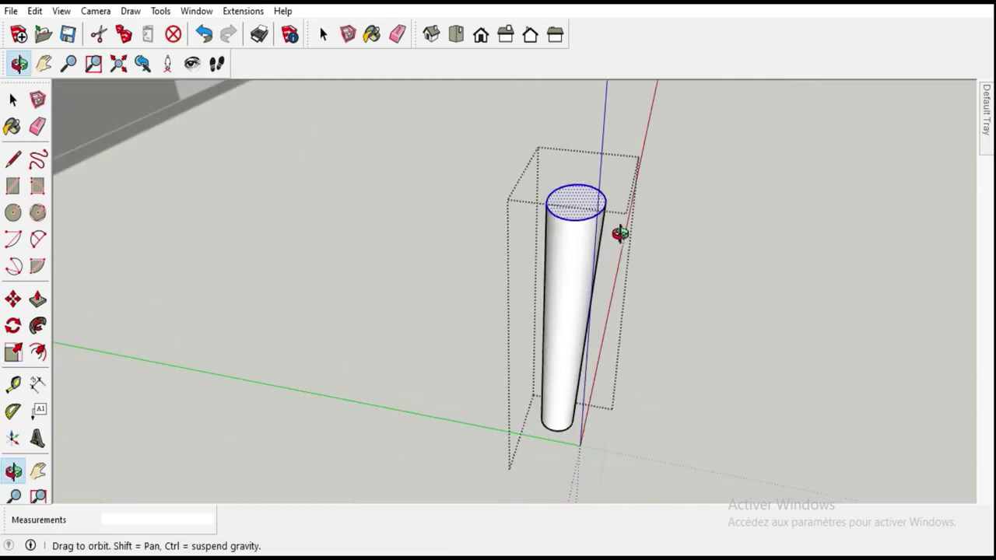
{"action": "scroll", "coordinate": [534, 210], "scroll_direction": "up", "scroll_amount": 3}
{"action": "left_click_drag", "start_coordinate": [522, 200], "coordinate": [498, 191]}
{"action": "mouse_move", "coordinate": [595, 273]}
{"action": "middle_mouse_down"}
{"action": "mouse_move", "coordinate": [416, 165]}
{"action": "mouse_move", "coordinate": [333, 240]}
{"action": "middle_mouse_up"}
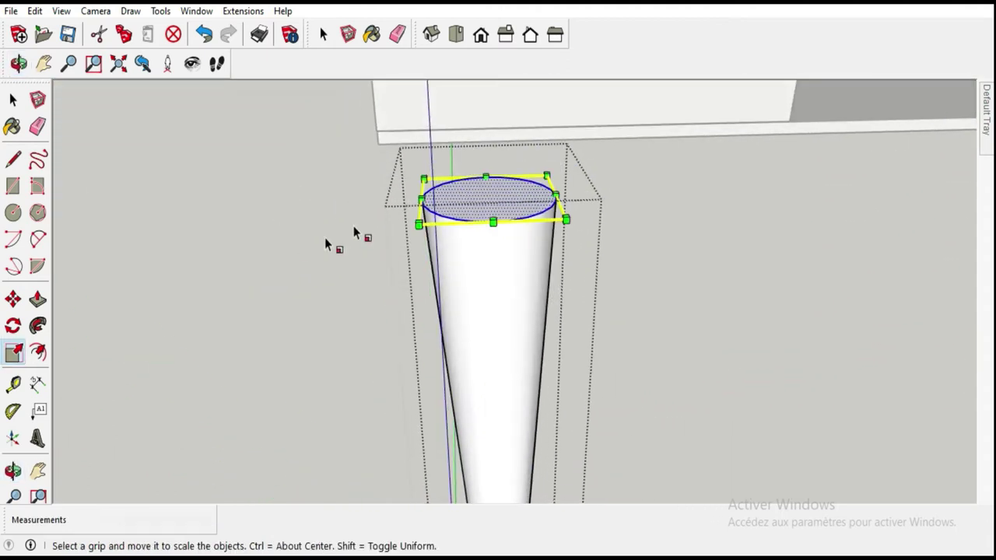
{"action": "scroll", "coordinate": [460, 200], "scroll_direction": "down", "scroll_amount": 4}
{"action": "left_click", "coordinate": [13, 100]}
{"action": "left_click", "coordinate": [325, 196]}
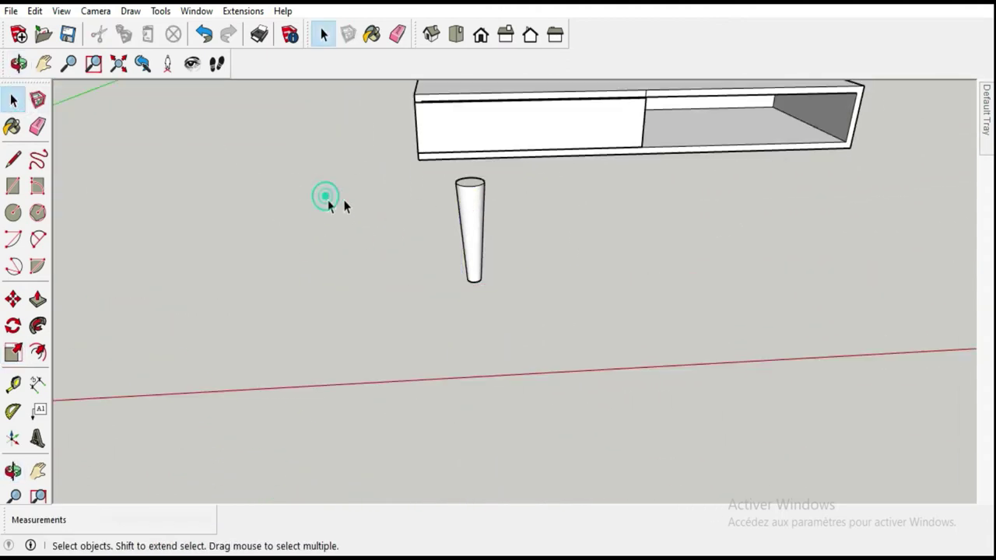
{"action": "mouse_move", "coordinate": [477, 201]}
{"action": "middle_mouse_down"}
{"action": "mouse_move", "coordinate": [473, 127]}
{"action": "mouse_move", "coordinate": [466, 222]}
{"action": "mouse_move", "coordinate": [551, 208]}
{"action": "mouse_move", "coordinate": [509, 178]}
{"action": "middle_mouse_up"}
- Raise the cabinet by 160 mm with the Move tool
{"action": "left_click", "coordinate": [467, 223]}
{"action": "key", "text": "m"}
{"action": "left_click", "coordinate": [250, 299]}
{"action": "type", "text": "160"}
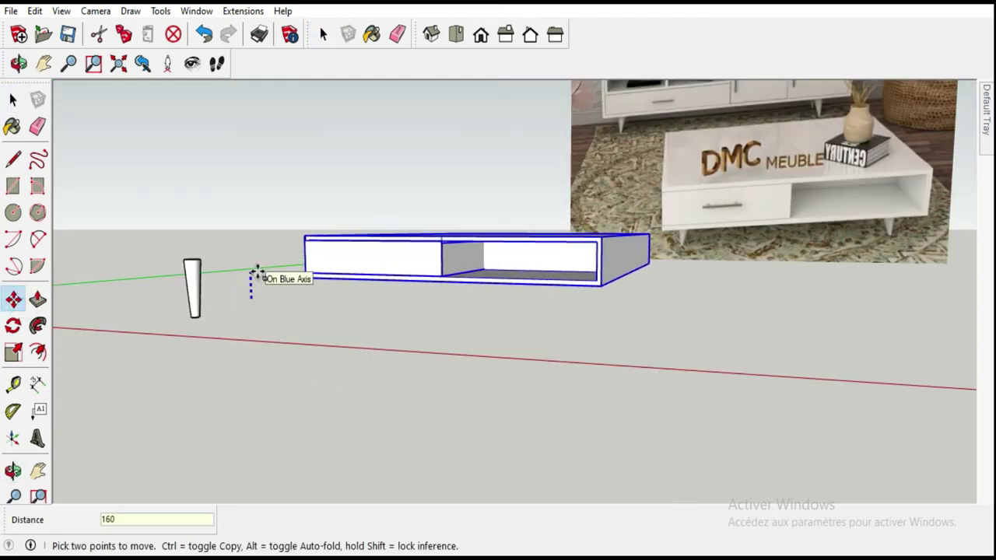
{"action": "key", "text": "Return"}
{"action": "key", "text": "space"}
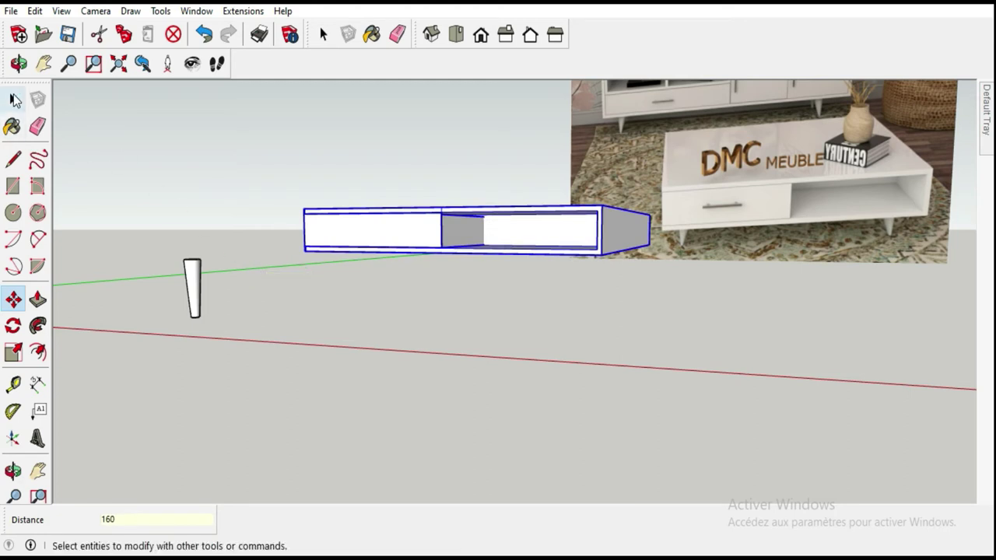
{"action": "mouse_move", "coordinate": [156, 271]}
{"action": "middle_mouse_down"}
{"action": "mouse_move", "coordinate": [252, 312]}
{"action": "mouse_move", "coordinate": [326, 366]}
{"action": "middle_mouse_up"}
- Place the leg under the cabinet's left end and copy it under the right end
{"action": "left_click", "coordinate": [340, 385]}
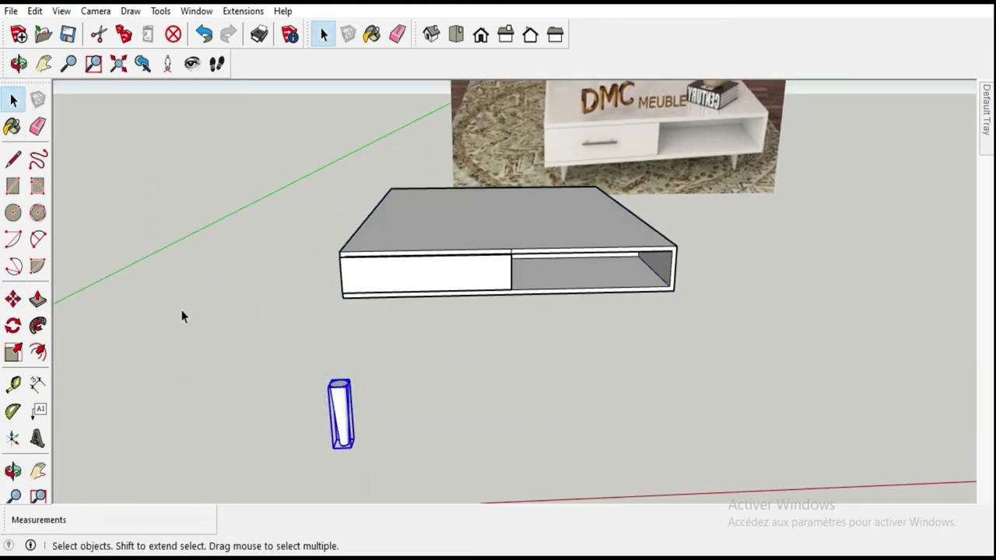
{"action": "left_click", "coordinate": [13, 300]}
{"action": "mouse_move", "coordinate": [161, 366]}
{"action": "middle_mouse_down"}
{"action": "mouse_move", "coordinate": [553, 378]}
{"action": "mouse_move", "coordinate": [739, 419]}
{"action": "middle_mouse_up"}
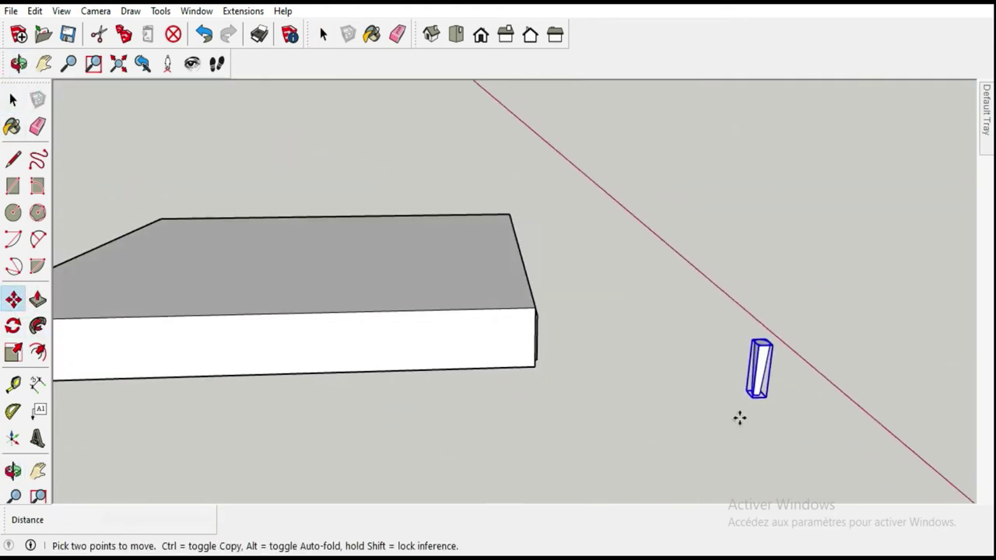
{"action": "left_click", "coordinate": [758, 416]}
{"action": "mouse_move", "coordinate": [487, 418]}
{"action": "middle_mouse_down"}
{"action": "mouse_move", "coordinate": [536, 367]}
{"action": "mouse_move", "coordinate": [529, 322]}
{"action": "mouse_move", "coordinate": [511, 363]}
{"action": "mouse_move", "coordinate": [695, 338]}
{"action": "mouse_move", "coordinate": [830, 343]}
{"action": "mouse_move", "coordinate": [816, 276]}
{"action": "mouse_move", "coordinate": [651, 267]}
{"action": "mouse_move", "coordinate": [331, 334]}
{"action": "middle_mouse_up"}
{"action": "mouse_move", "coordinate": [517, 335]}
{"action": "middle_mouse_down"}
{"action": "mouse_move", "coordinate": [389, 327]}
{"action": "mouse_move", "coordinate": [358, 336]}
{"action": "middle_mouse_up"}
{"action": "scroll", "coordinate": [358, 336], "scroll_direction": "up", "scroll_amount": 2}
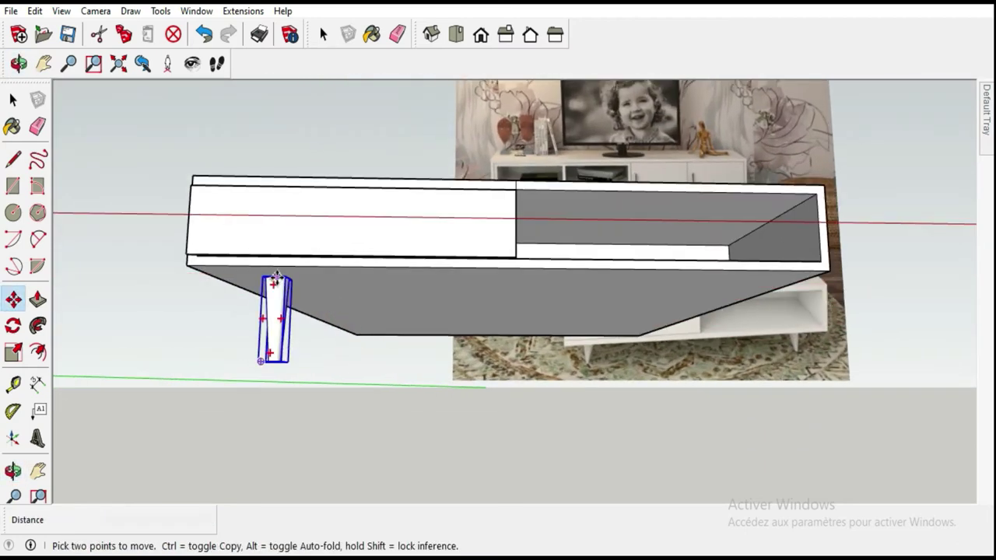
{"action": "left_click", "coordinate": [277, 272]}
{"action": "key", "text": "ctrl"}
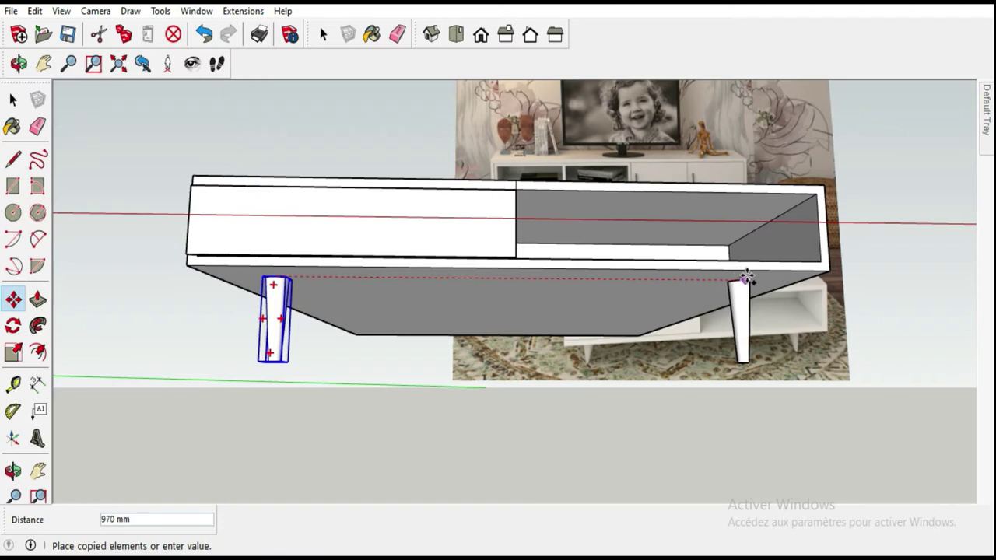
{"action": "left_click", "coordinate": [749, 277]}
{"action": "mouse_move", "coordinate": [749, 277]}
{"action": "middle_mouse_down"}
{"action": "mouse_move", "coordinate": [747, 311]}
{"action": "mouse_move", "coordinate": [749, 240]}
{"action": "middle_mouse_up"}
- Measure the leg's inset from the cabinet edge with the Tape Measure
{"action": "left_click", "coordinate": [13, 384]}
{"action": "left_click", "coordinate": [17, 383]}
{"action": "left_click", "coordinate": [223, 177]}
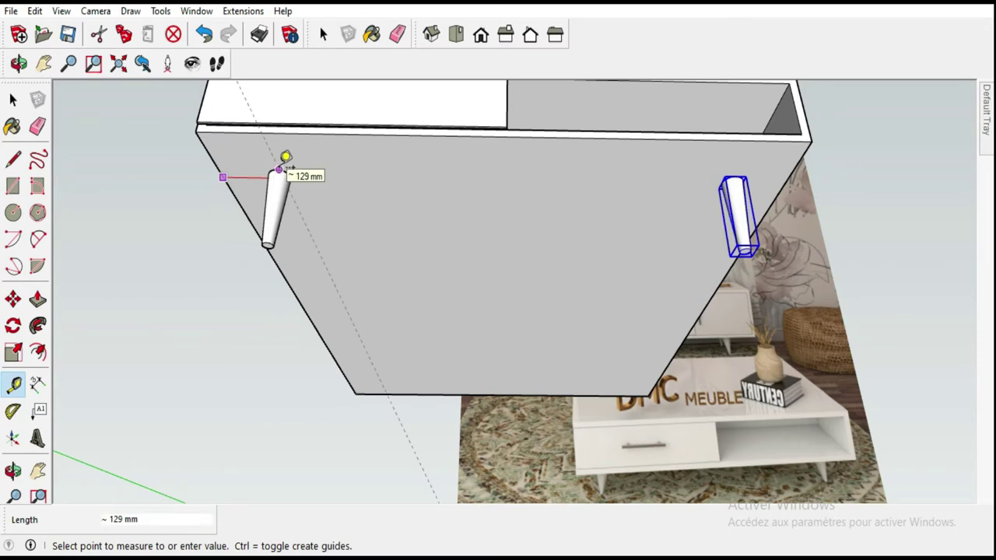
{"action": "left_click", "coordinate": [280, 168]}
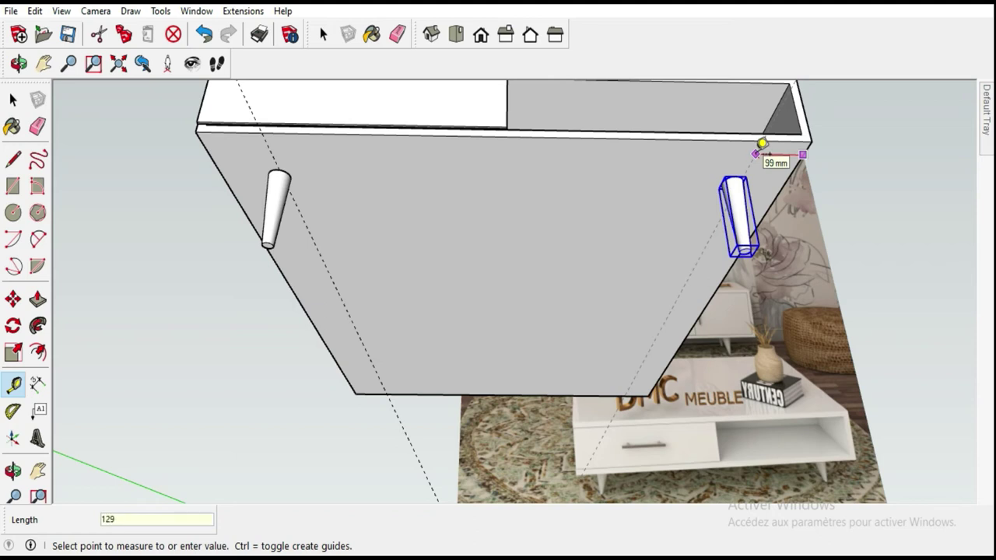
- Reposition the second leg onto the measured guide at the same inset
{"action": "left_click", "coordinate": [12, 299]}
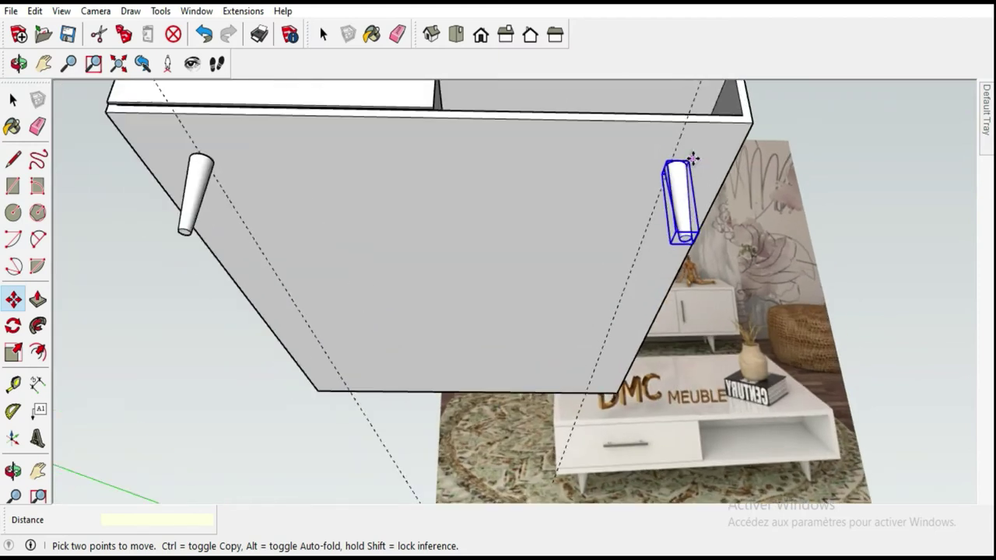
{"action": "scroll", "coordinate": [669, 163], "scroll_direction": "up", "scroll_amount": 3}
{"action": "left_click", "coordinate": [697, 144]}
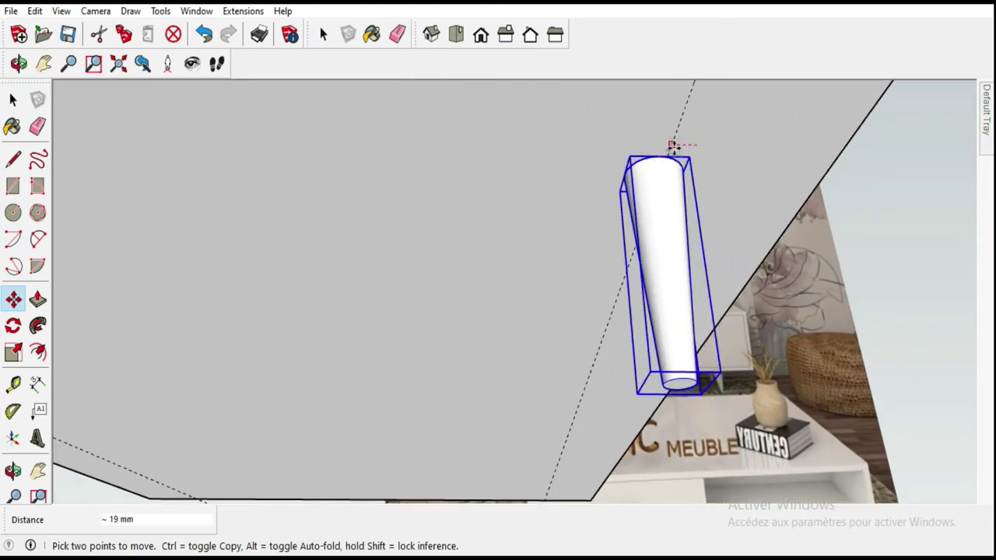
{"action": "scroll", "coordinate": [700, 214], "scroll_direction": "down", "scroll_amount": 3}
{"action": "scroll", "coordinate": [692, 226], "scroll_direction": "down", "scroll_amount": 3}
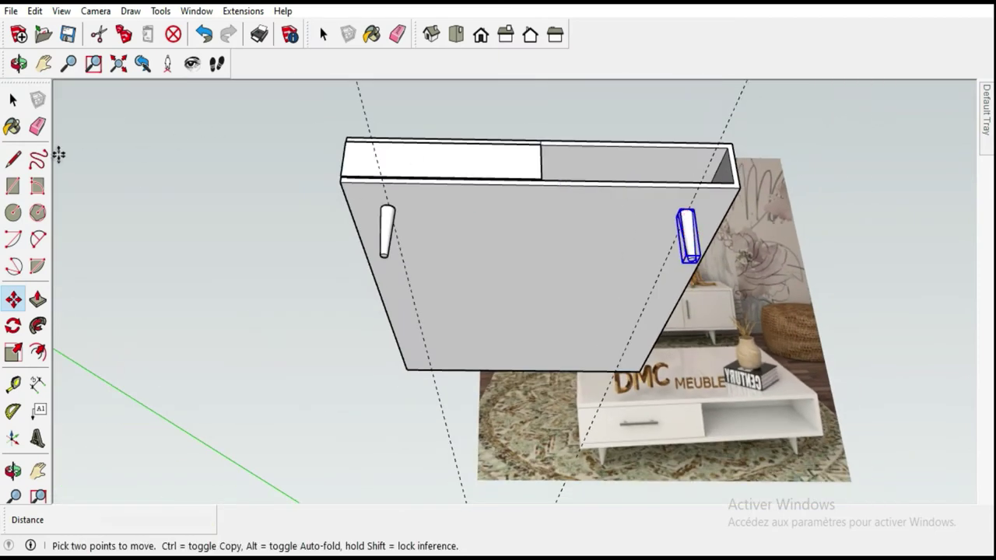
{"action": "left_click", "coordinate": [37, 126]}
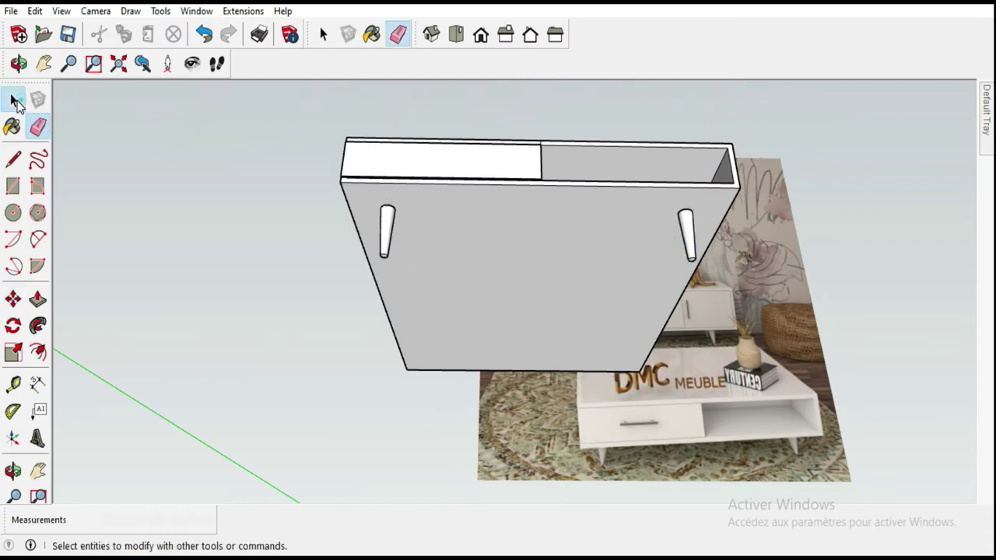
{"action": "left_click", "coordinate": [13, 98]}
- Add a 126 mm guide line from the board's corner edge
{"action": "left_click", "coordinate": [13, 383]}
{"action": "left_click", "coordinate": [435, 183]}
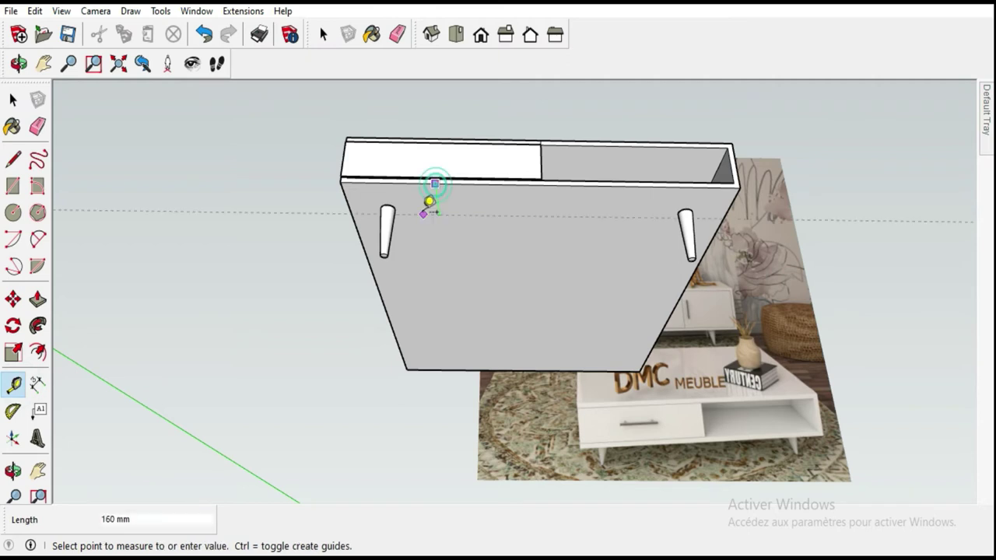
{"action": "middle_click_drag", "start_coordinate": [406, 199], "coordinate": [549, 134]}
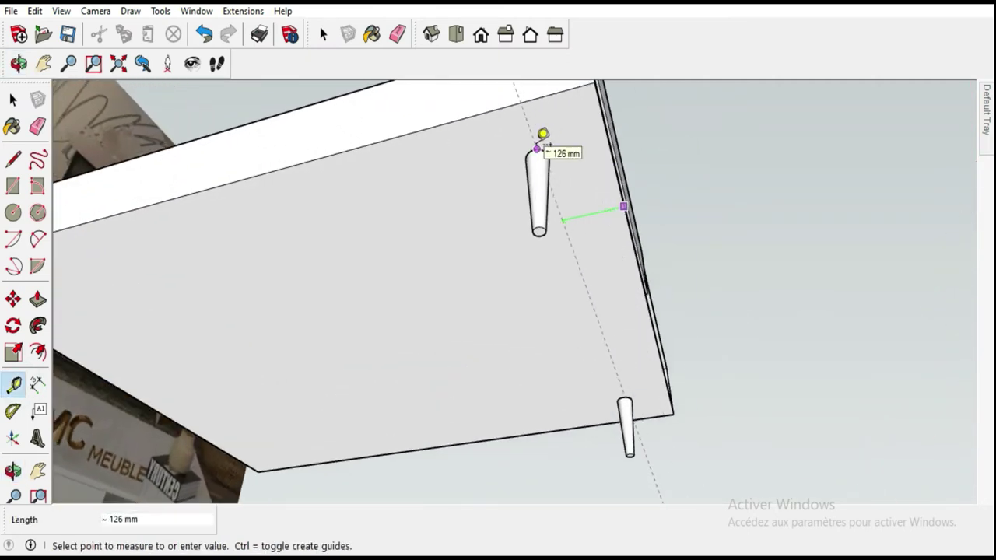
{"action": "key", "text": "Escape"}
{"action": "scroll", "coordinate": [714, 194], "scroll_direction": "down", "scroll_amount": 1}
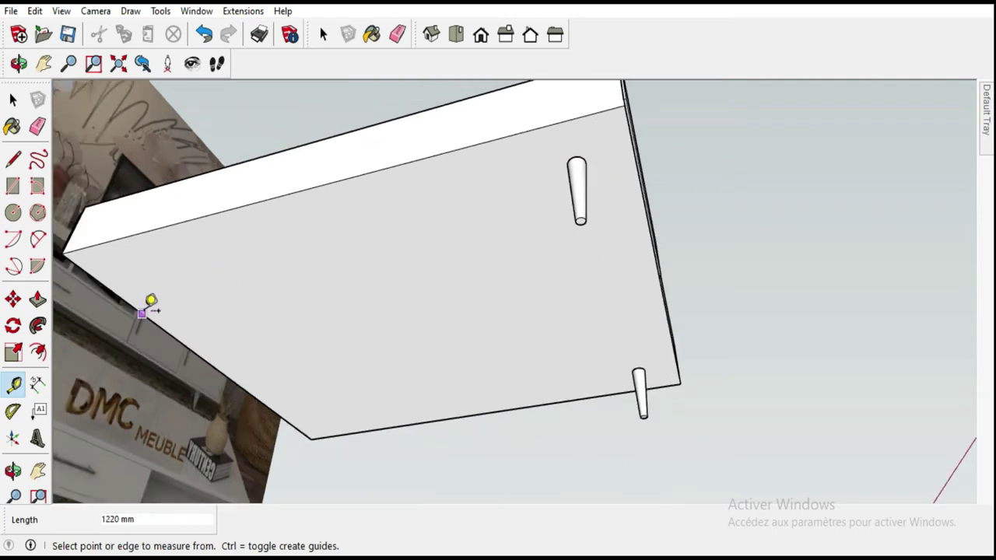
{"action": "left_click", "coordinate": [142, 312]}
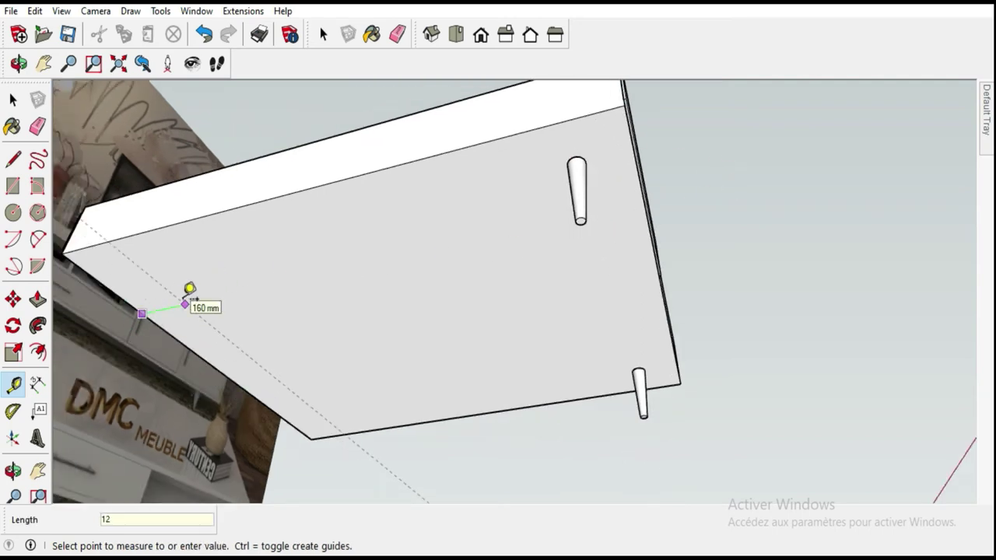
{"action": "type", "text": "6"}
{"action": "key", "text": "Return"}
- Group the two legs and Ctrl-copy them to the opposite board edge
{"action": "left_click", "coordinate": [13, 99]}
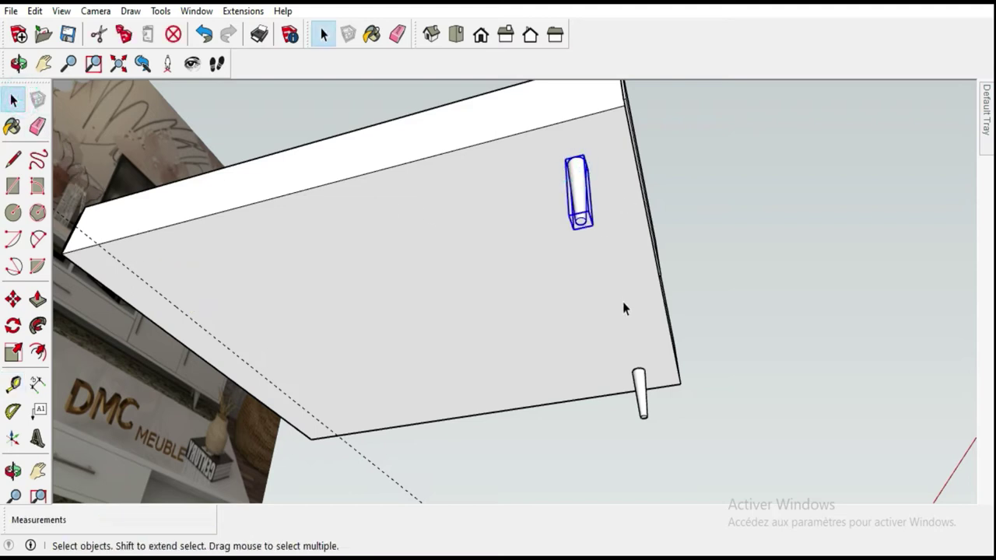
{"action": "right_click", "coordinate": [643, 377]}
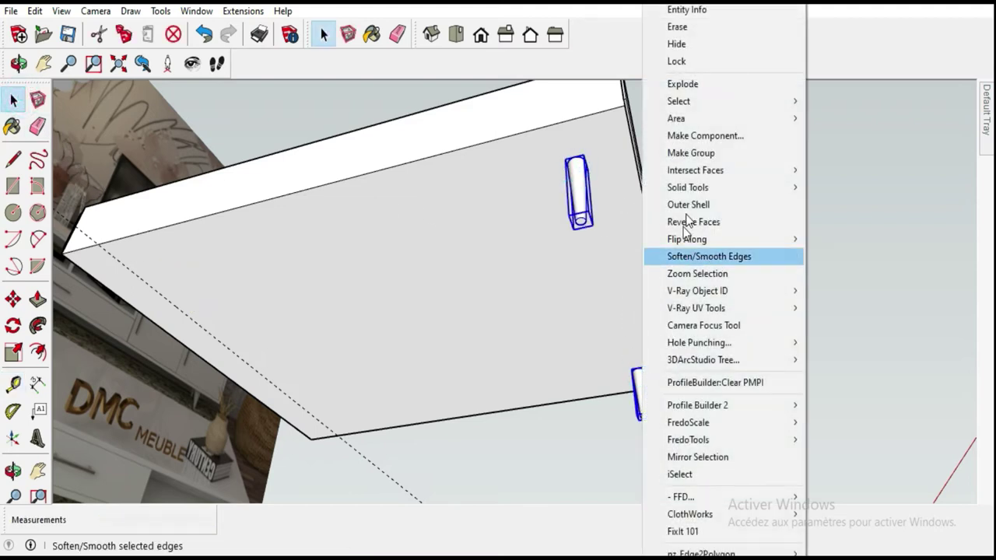
{"action": "left_click", "coordinate": [693, 148]}
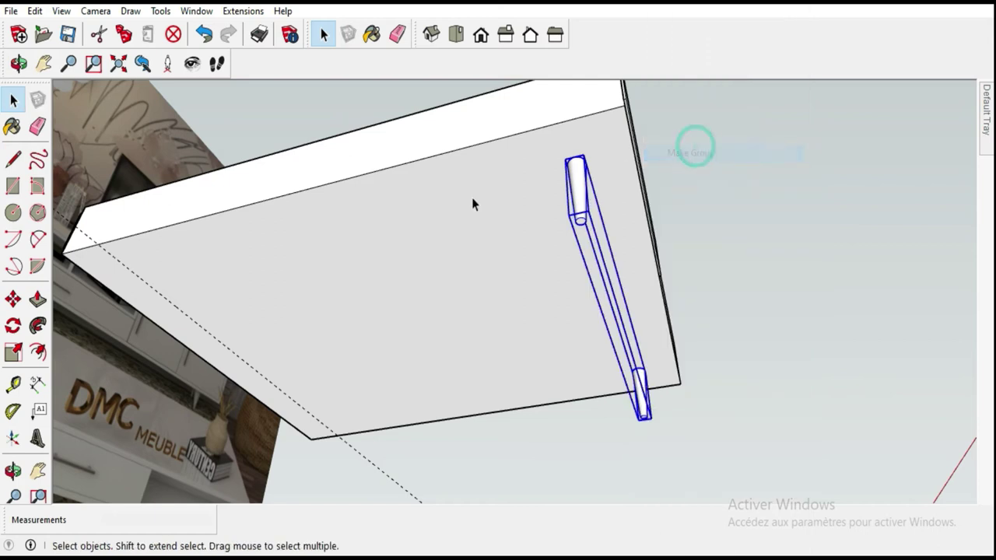
{"action": "left_click", "coordinate": [12, 299]}
{"action": "key", "text": "ctrl"}
{"action": "left_click", "coordinate": [556, 145]}
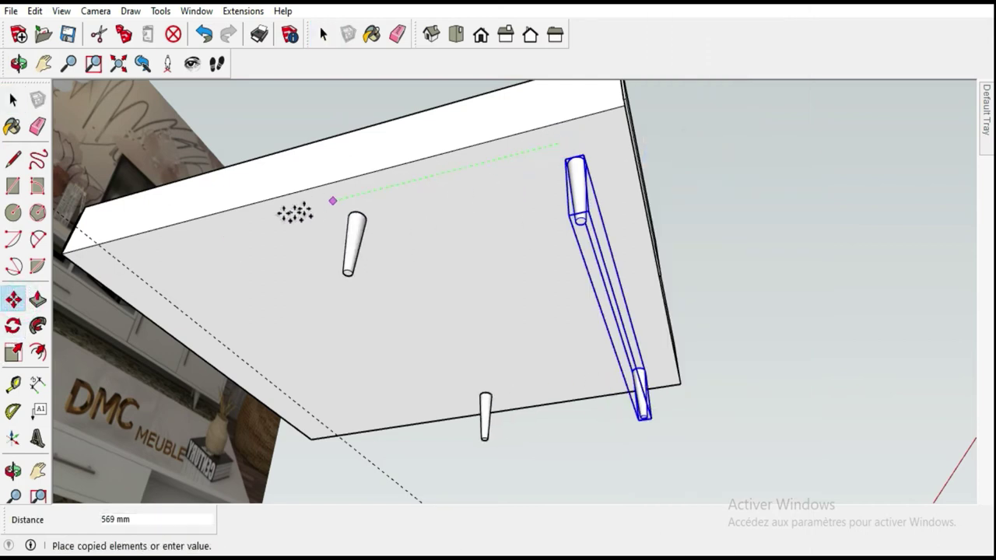
{"action": "left_click", "coordinate": [115, 261]}
{"action": "middle_click_drag", "start_coordinate": [115, 263], "coordinate": [360, 278]}
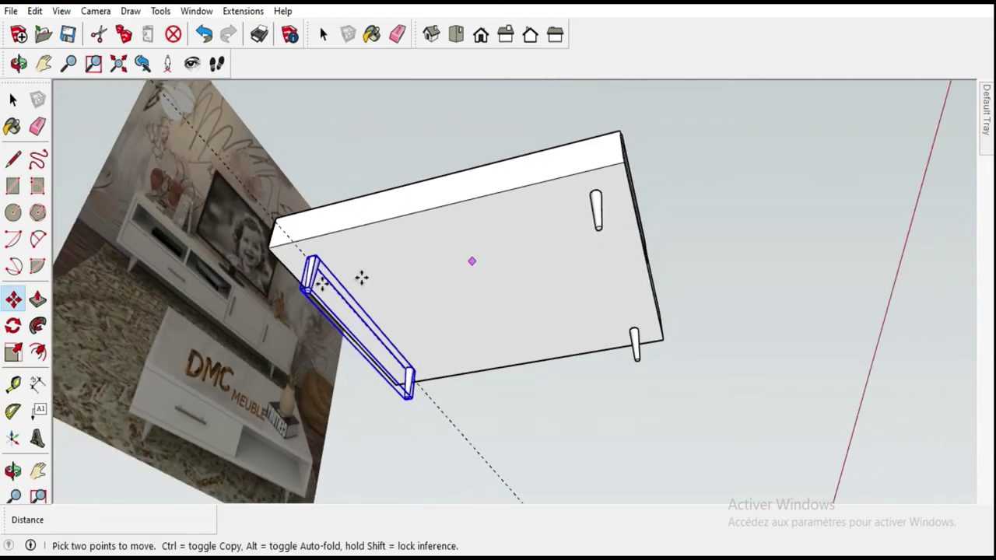
- Nudge the copied legs so they snap onto the corner point
{"action": "scroll", "coordinate": [288, 283], "scroll_direction": "up", "scroll_amount": 5}
{"action": "scroll", "coordinate": [288, 282], "scroll_direction": "down", "scroll_amount": 4}
{"action": "middle_click_drag", "start_coordinate": [396, 221], "coordinate": [456, 191]}
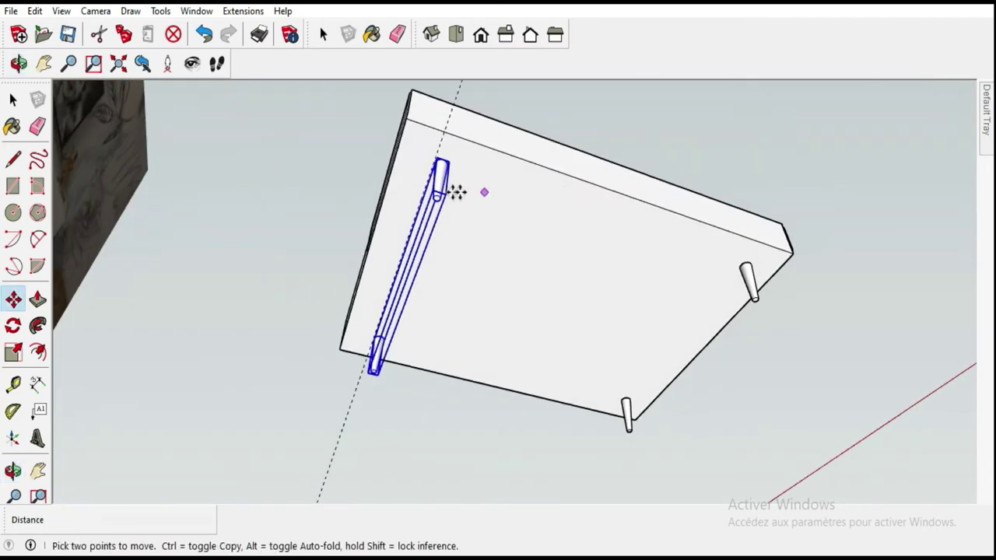
{"action": "scroll", "coordinate": [430, 163], "scroll_direction": "up", "scroll_amount": 5}
{"action": "left_click", "coordinate": [490, 129]}
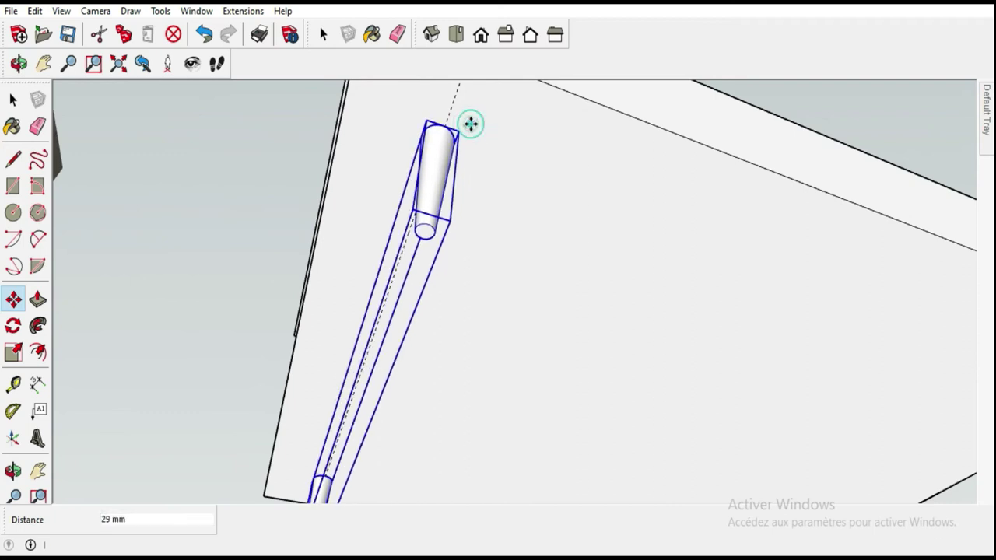
{"action": "left_click", "coordinate": [471, 122]}
{"action": "scroll", "coordinate": [328, 265], "scroll_direction": "down", "scroll_amount": 4}
{"action": "scroll", "coordinate": [328, 266], "scroll_direction": "down", "scroll_amount": 2}
{"action": "mouse_move", "coordinate": [552, 216]}
{"action": "middle_mouse_down"}
{"action": "mouse_move", "coordinate": [411, 334]}
{"action": "mouse_move", "coordinate": [612, 299]}
{"action": "mouse_move", "coordinate": [549, 359]}
{"action": "middle_mouse_up"}
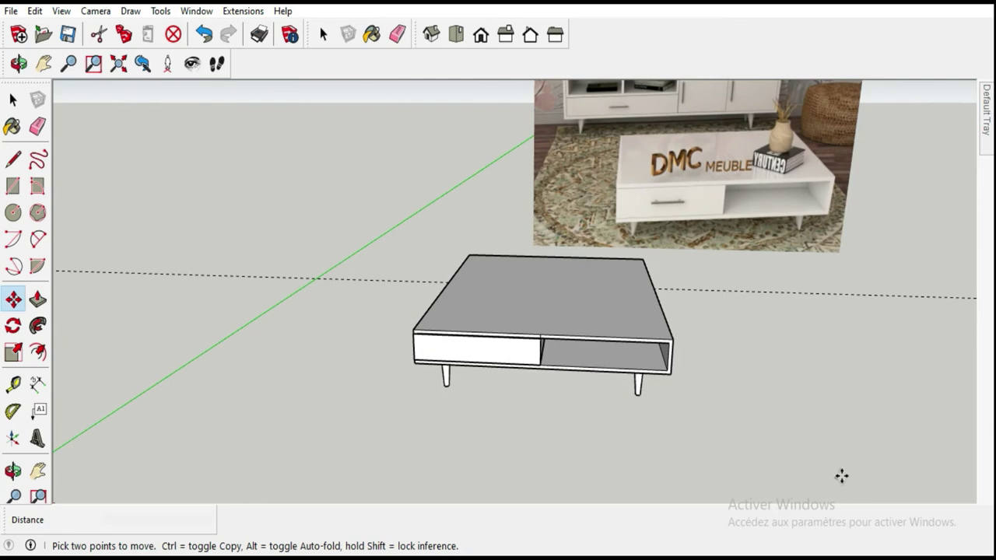
- Orbit to a front view of the table and paste the copied bar handle via Edit > Paste
{"action": "left_click", "coordinate": [11, 101]}
{"action": "key", "text": "o"}
{"action": "mouse_move", "coordinate": [473, 355]}
{"action": "left_mouse_down"}
{"action": "mouse_move", "coordinate": [560, 299]}
{"action": "mouse_move", "coordinate": [587, 304]}
{"action": "left_mouse_up"}
{"action": "key", "text": "space"}
{"action": "scroll", "coordinate": [647, 311], "scroll_direction": "up", "scroll_amount": 2}
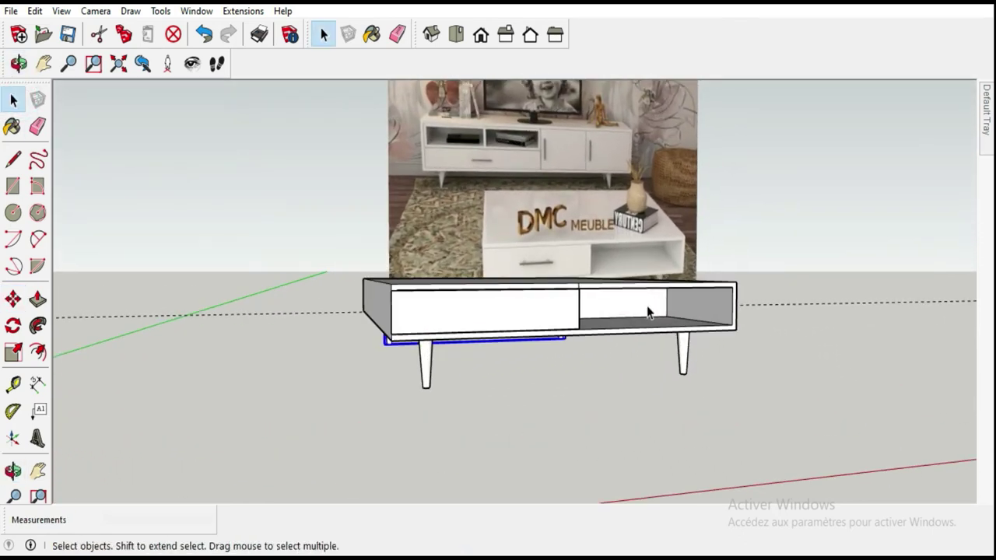
{"action": "scroll", "coordinate": [573, 355], "scroll_direction": "up", "scroll_amount": 3}
{"action": "scroll", "coordinate": [550, 373], "scroll_direction": "up", "scroll_amount": 2}
{"action": "middle_click_drag", "start_coordinate": [514, 347], "coordinate": [608, 413]}
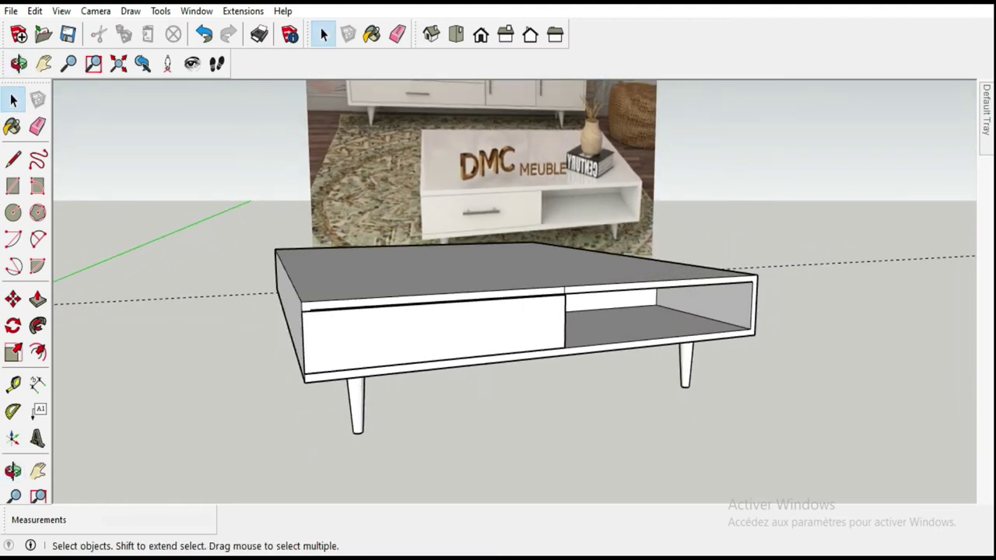
{"action": "left_click", "coordinate": [36, 10]}
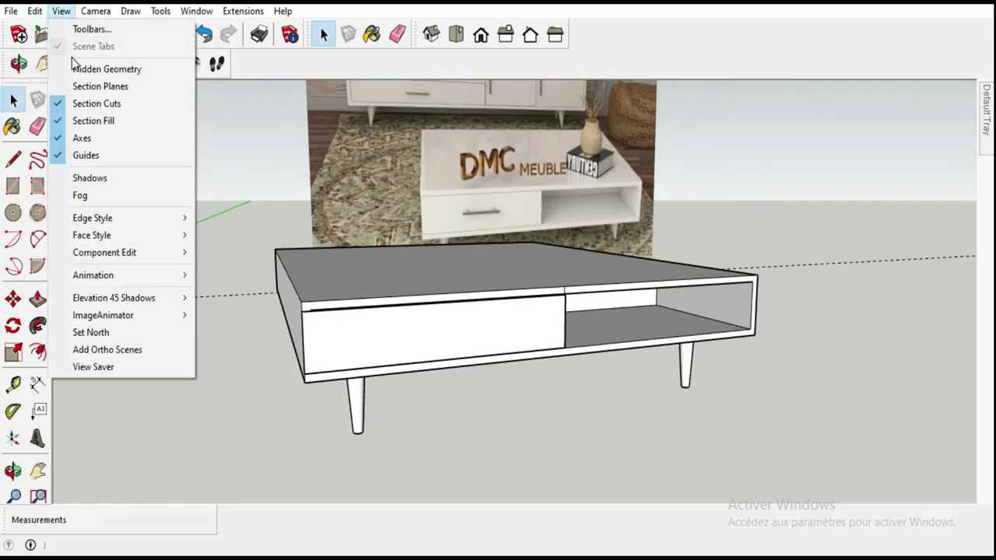
{"action": "left_click", "coordinate": [57, 107]}
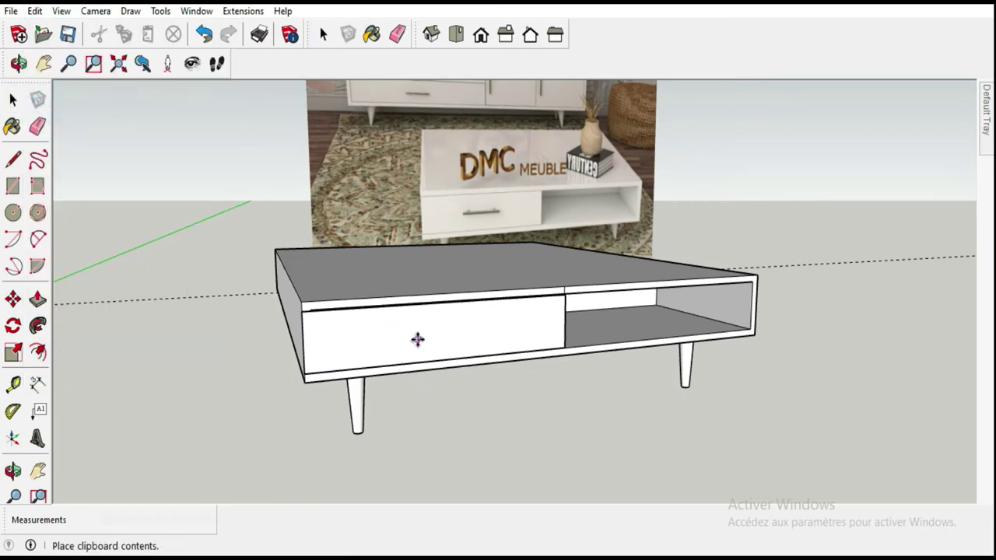
- Drop the pasted handle near the drawer and rotate it 90°
{"action": "left_click", "coordinate": [418, 295]}
{"action": "scroll", "coordinate": [418, 297], "scroll_direction": "up", "scroll_amount": 2}
{"action": "scroll", "coordinate": [420, 299], "scroll_direction": "up", "scroll_amount": 2}
{"action": "scroll", "coordinate": [385, 405], "scroll_direction": "up", "scroll_amount": 3}
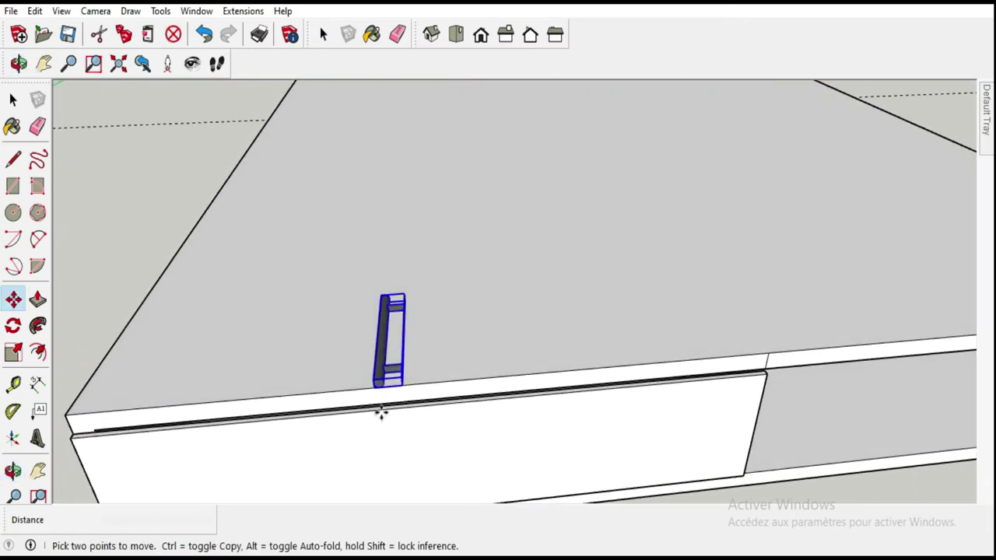
{"action": "left_click", "coordinate": [13, 325]}
{"action": "left_click_drag", "start_coordinate": [452, 336], "coordinate": [529, 335]}
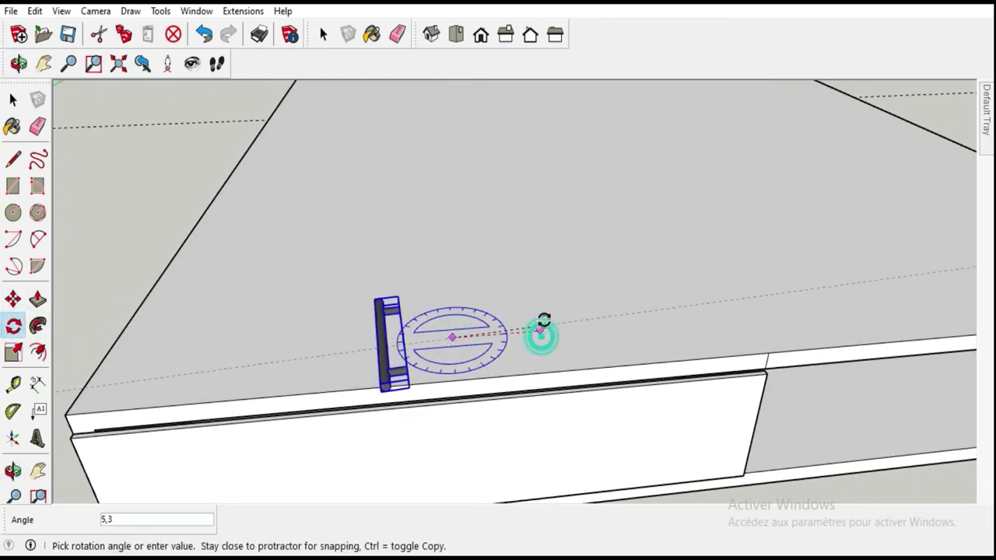
{"action": "type", "text": "0"}
{"action": "key", "text": "Return"}
{"action": "mouse_move", "coordinate": [513, 284]}
{"action": "middle_mouse_down"}
{"action": "mouse_move", "coordinate": [544, 273]}
{"action": "mouse_move", "coordinate": [428, 334]}
{"action": "mouse_move", "coordinate": [663, 254]}
{"action": "mouse_move", "coordinate": [726, 211]}
{"action": "middle_mouse_up"}
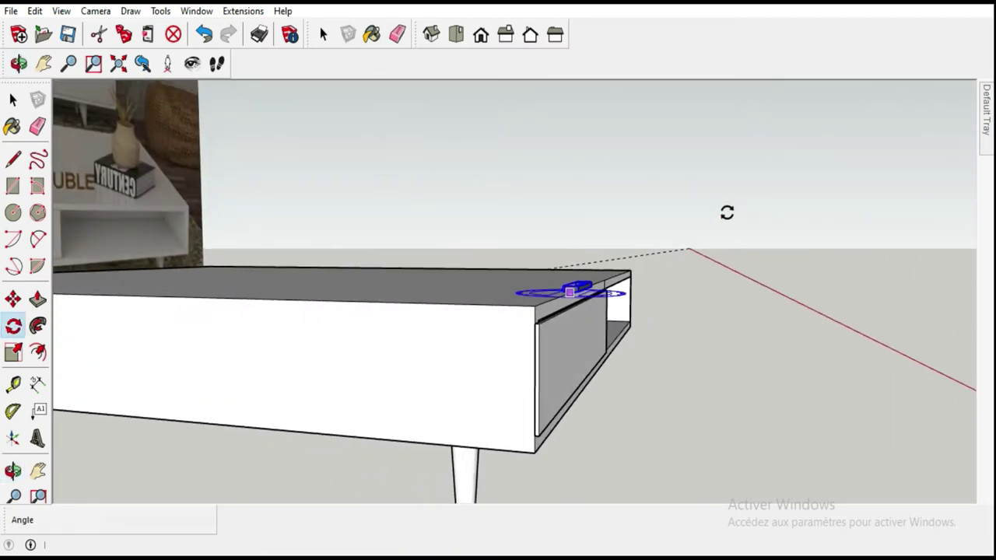
- Move the handle down onto the drawer and centre it in Front view
{"action": "left_click", "coordinate": [13, 299]}
{"action": "scroll", "coordinate": [522, 325], "scroll_direction": "up", "scroll_amount": 2}
{"action": "left_click", "coordinate": [542, 314]}
{"action": "left_click", "coordinate": [539, 440]}
{"action": "middle_click_drag", "start_coordinate": [656, 393], "coordinate": [446, 382]}
{"action": "key", "text": "F2"}
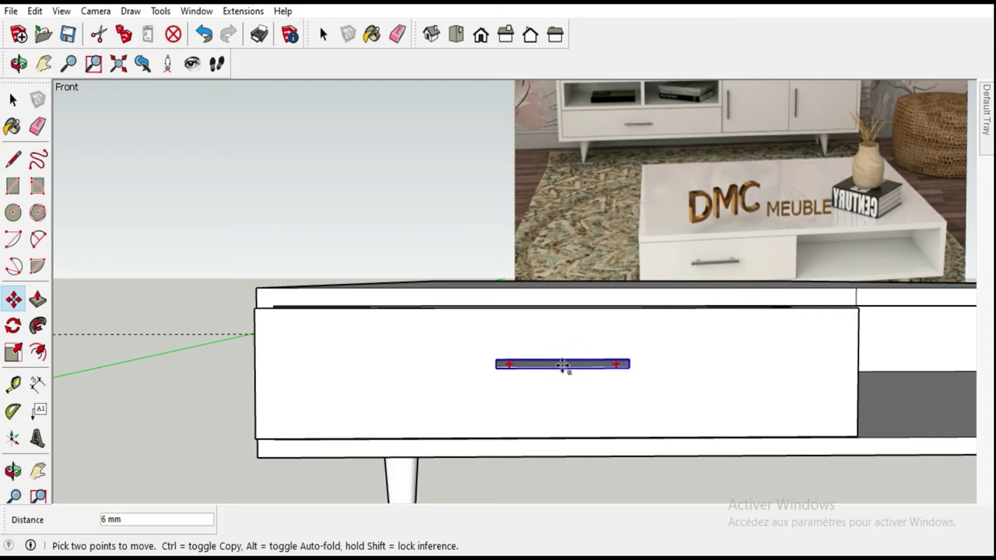
{"action": "left_click", "coordinate": [567, 364]}
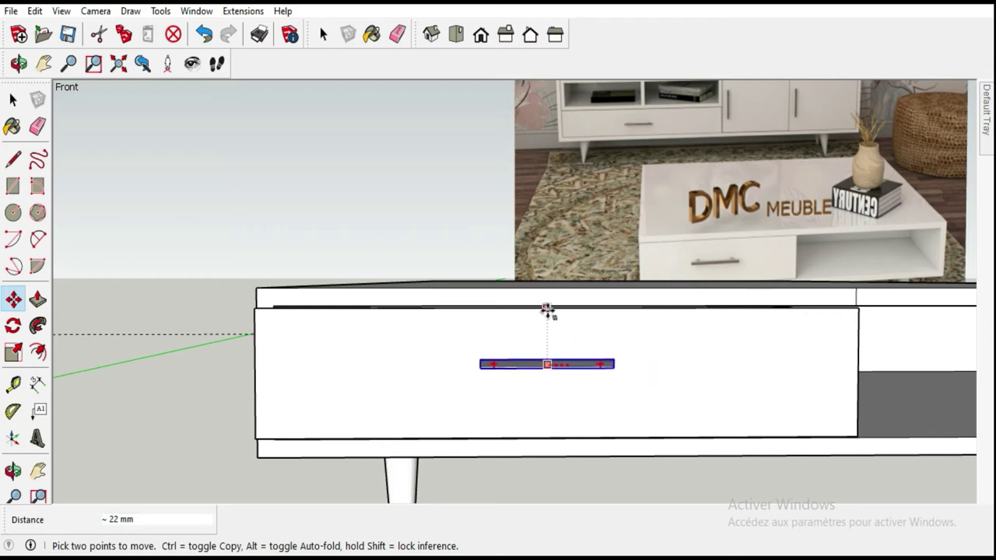
{"action": "left_click", "coordinate": [570, 309]}
- Slide the handle flush against the drawer front and check its depth
{"action": "mouse_move", "coordinate": [583, 355]}
{"action": "middle_mouse_down"}
{"action": "mouse_move", "coordinate": [669, 349]}
{"action": "mouse_move", "coordinate": [707, 422]}
{"action": "middle_mouse_up"}
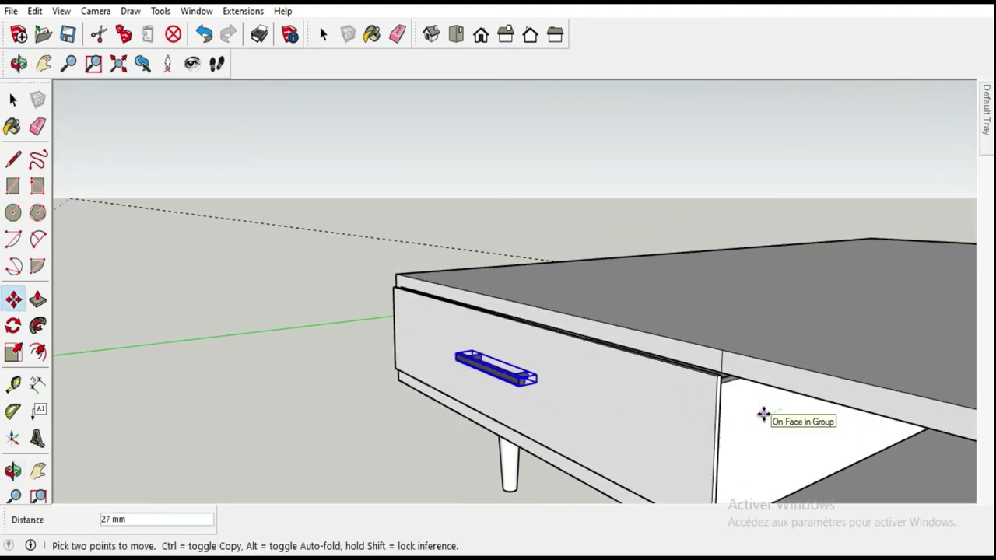
{"action": "middle_click_drag", "start_coordinate": [767, 416], "coordinate": [780, 411]}
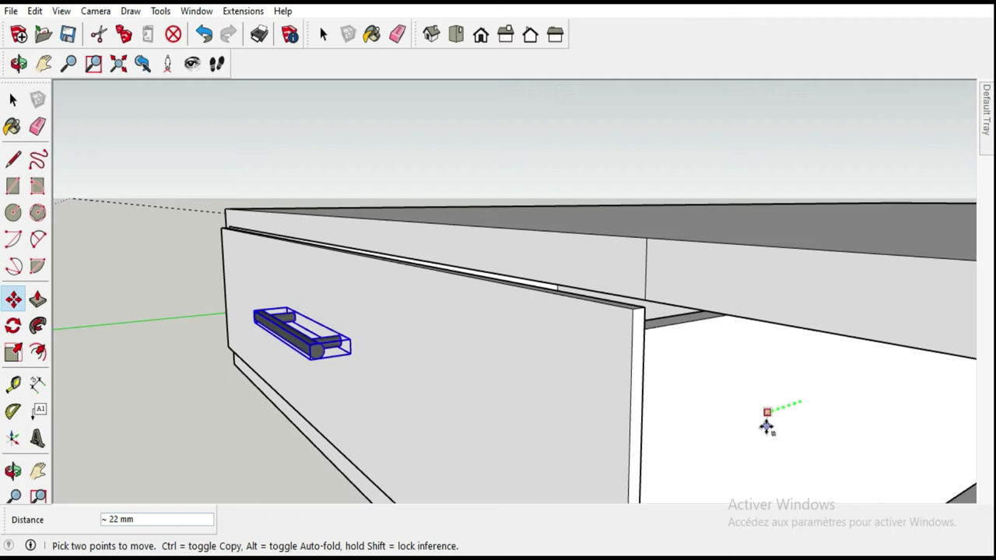
{"action": "scroll", "coordinate": [338, 340], "scroll_direction": "up", "scroll_amount": 3}
{"action": "scroll", "coordinate": [322, 285], "scroll_direction": "up", "scroll_amount": 3}
{"action": "mouse_move", "coordinate": [322, 285]}
{"action": "middle_mouse_down"}
{"action": "mouse_move", "coordinate": [267, 256]}
{"action": "mouse_move", "coordinate": [242, 263]}
{"action": "mouse_move", "coordinate": [382, 272]}
{"action": "mouse_move", "coordinate": [516, 344]}
{"action": "middle_mouse_up"}
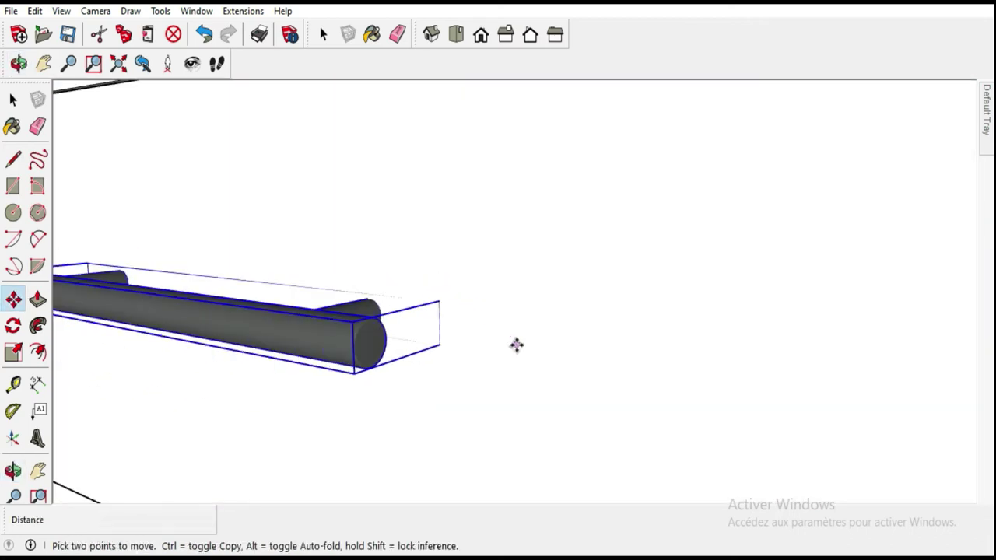
{"action": "scroll", "coordinate": [536, 275], "scroll_direction": "down", "scroll_amount": 5}
{"action": "scroll", "coordinate": [536, 275], "scroll_direction": "down", "scroll_amount": 2}
{"action": "mouse_move", "coordinate": [461, 285]}
{"action": "middle_mouse_down"}
{"action": "mouse_move", "coordinate": [584, 240]}
{"action": "mouse_move", "coordinate": [604, 252]}
{"action": "mouse_move", "coordinate": [611, 337]}
{"action": "mouse_move", "coordinate": [599, 326]}
{"action": "middle_mouse_up"}
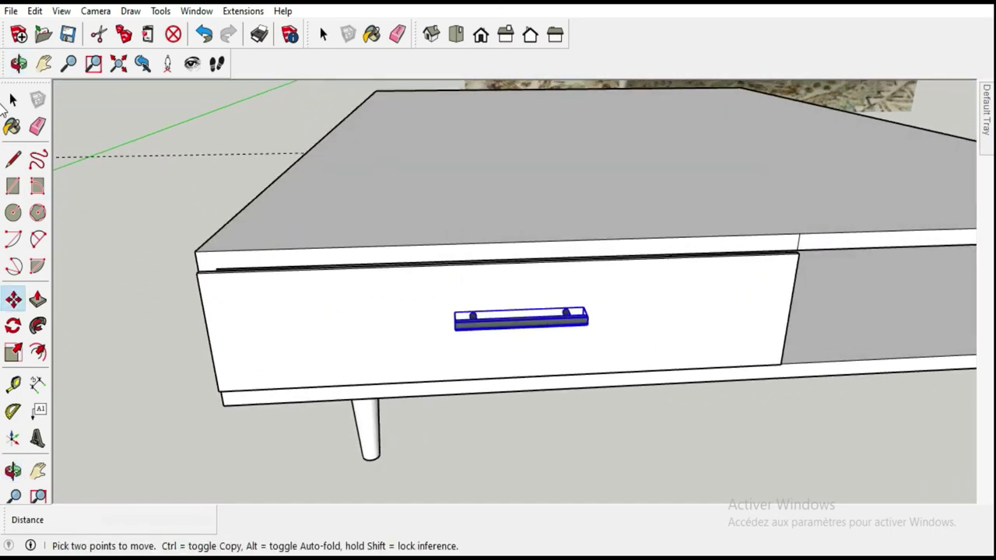
- Divide the drawer's top edge into segments inside the drawer group, then exit the group
{"action": "left_click", "coordinate": [13, 99]}
{"action": "left_click", "coordinate": [438, 267]}
{"action": "double_click", "coordinate": [444, 270]}
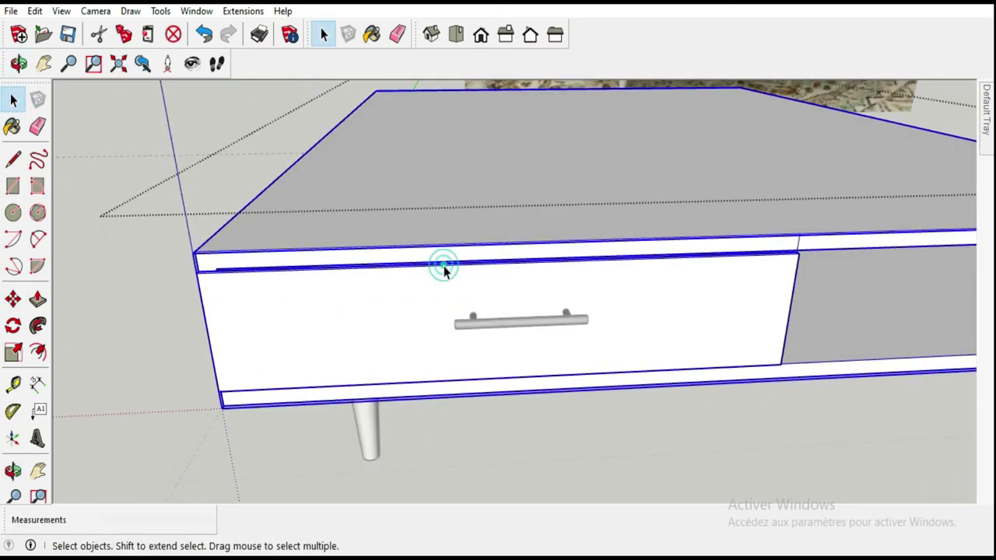
{"action": "left_click", "coordinate": [455, 271]}
{"action": "double_click", "coordinate": [461, 266]}
{"action": "left_click", "coordinate": [466, 265]}
{"action": "right_click", "coordinate": [472, 271]}
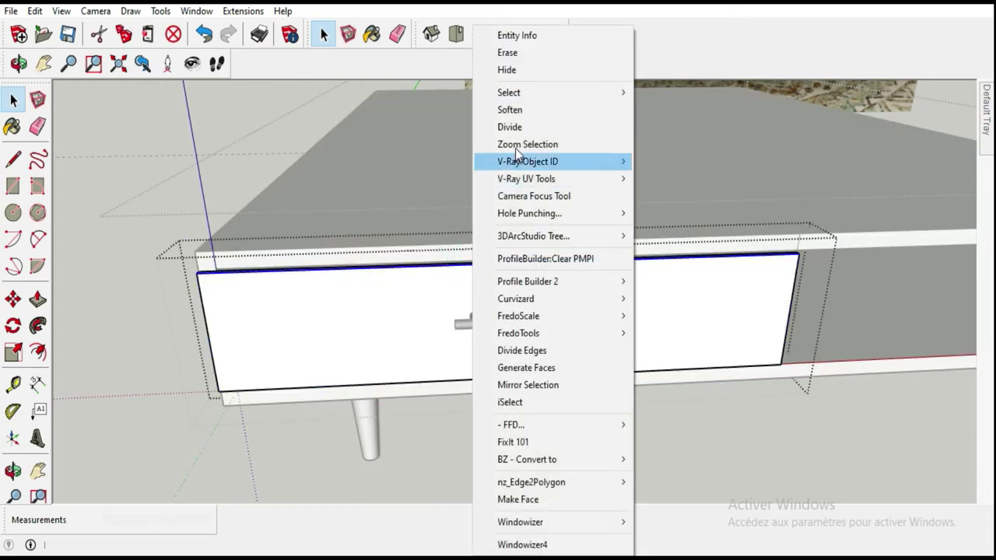
{"action": "left_click", "coordinate": [514, 127]}
{"action": "left_click", "coordinate": [14, 299]}
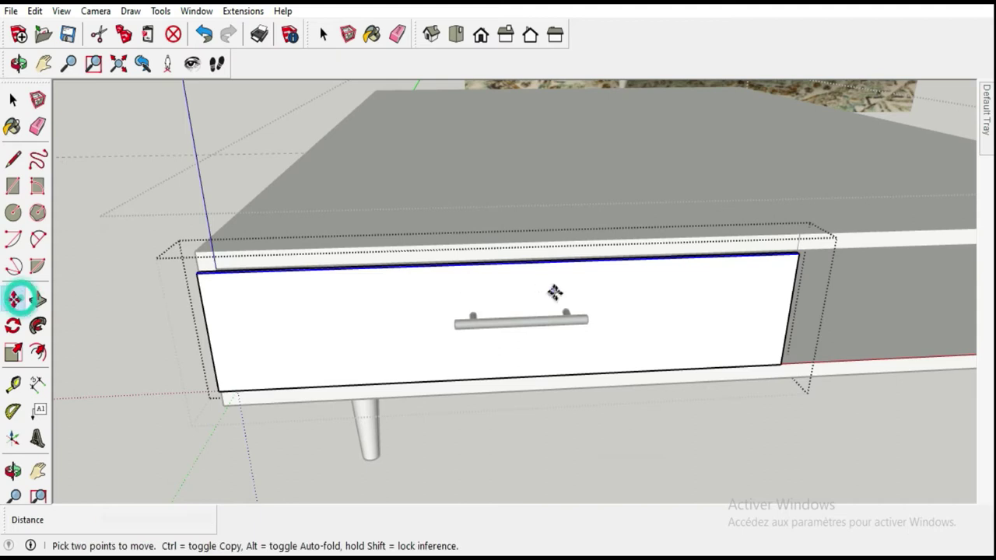
{"action": "key", "text": "space"}
{"action": "left_click", "coordinate": [156, 111]}
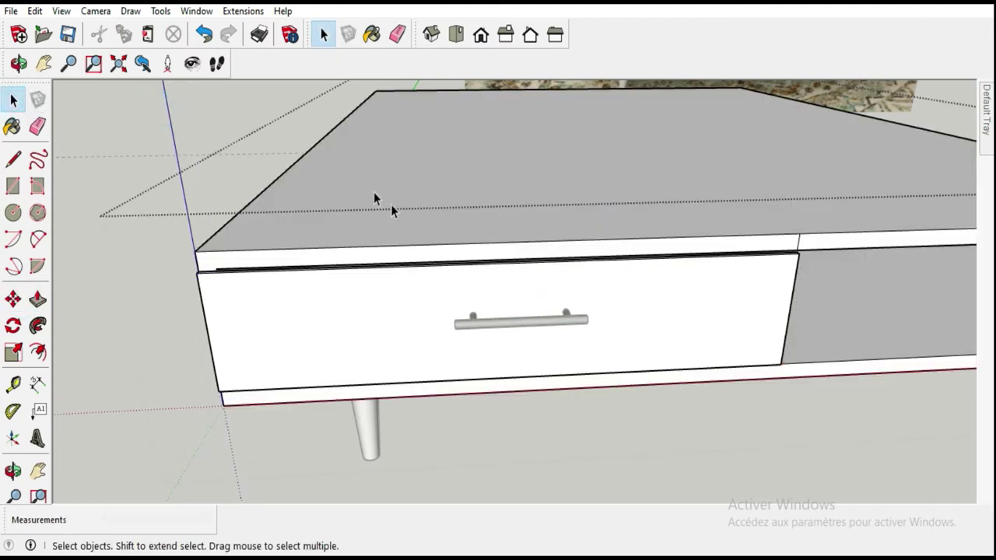
- Move the drawer handle about 10 mm to the left along the drawer front
{"action": "left_click", "coordinate": [512, 328]}
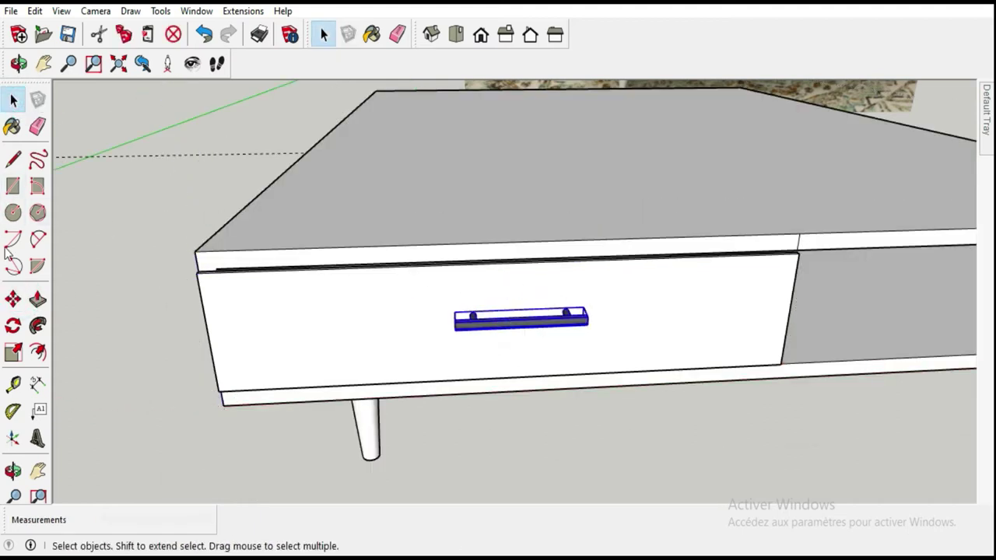
{"action": "left_click", "coordinate": [16, 297]}
{"action": "left_click", "coordinate": [525, 323]}
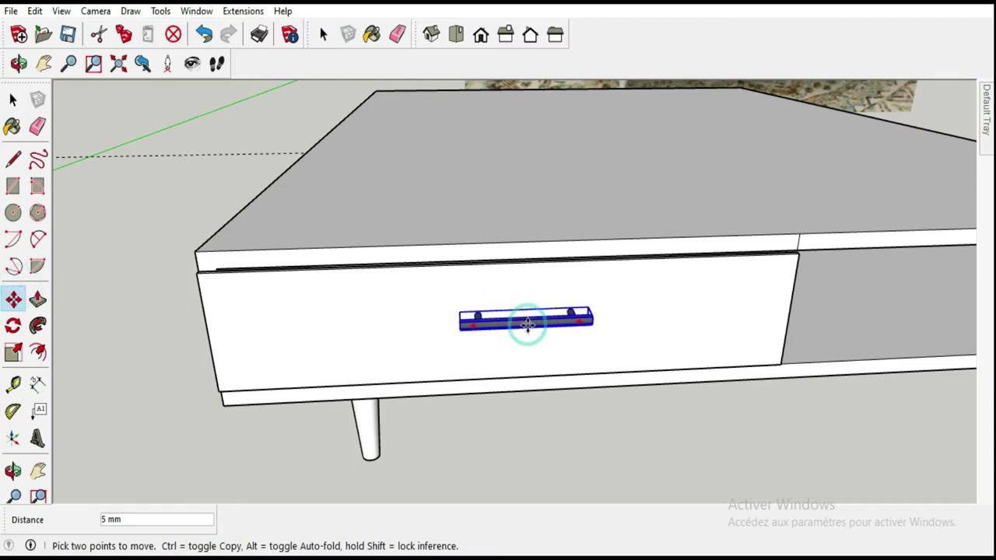
{"action": "key", "text": "Escape"}
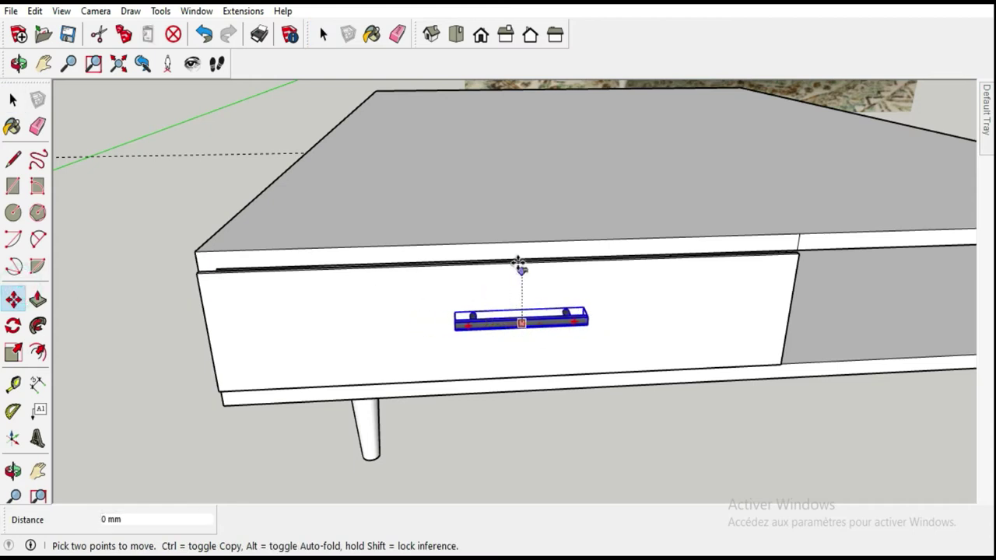
{"action": "left_click", "coordinate": [513, 263]}
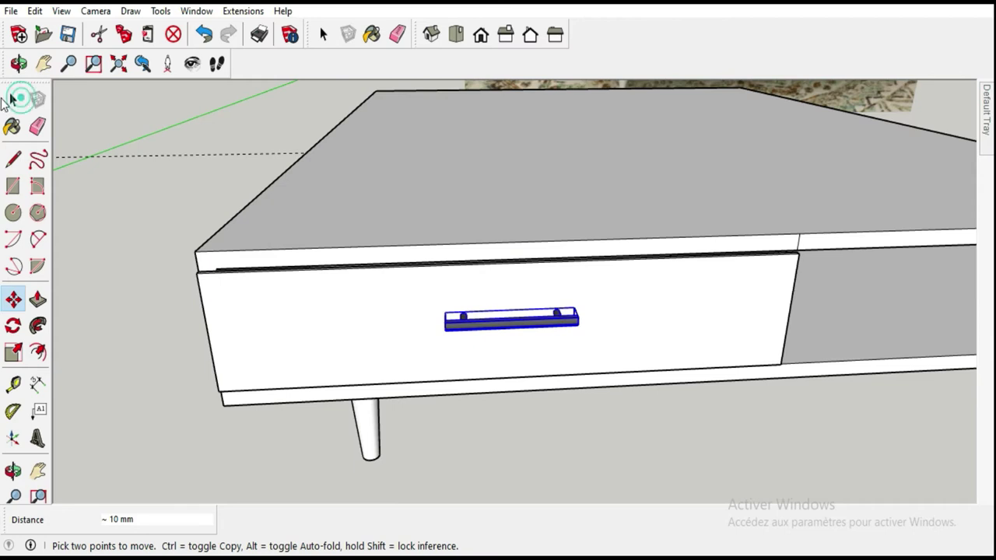
{"action": "left_click", "coordinate": [12, 99]}
{"action": "left_click", "coordinate": [160, 114]}
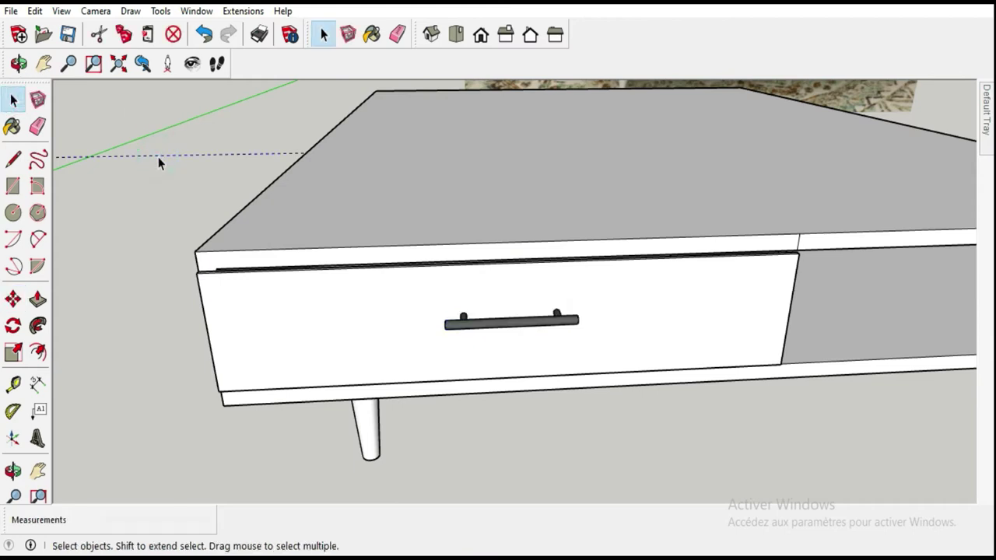
{"action": "left_click", "coordinate": [158, 158]}
{"action": "left_click", "coordinate": [491, 327]}
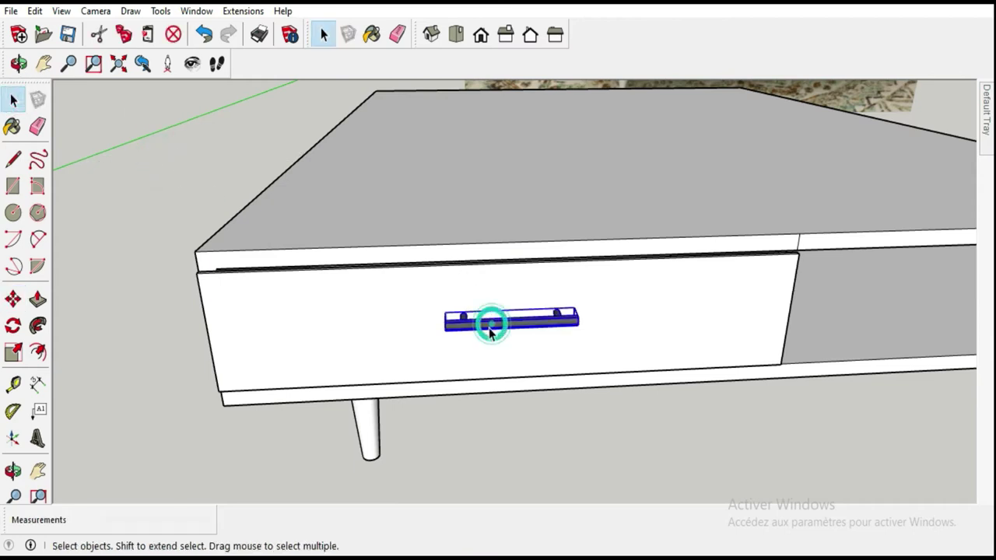
- Rotate the selected drawer handle 180°
{"action": "left_click", "coordinate": [13, 325]}
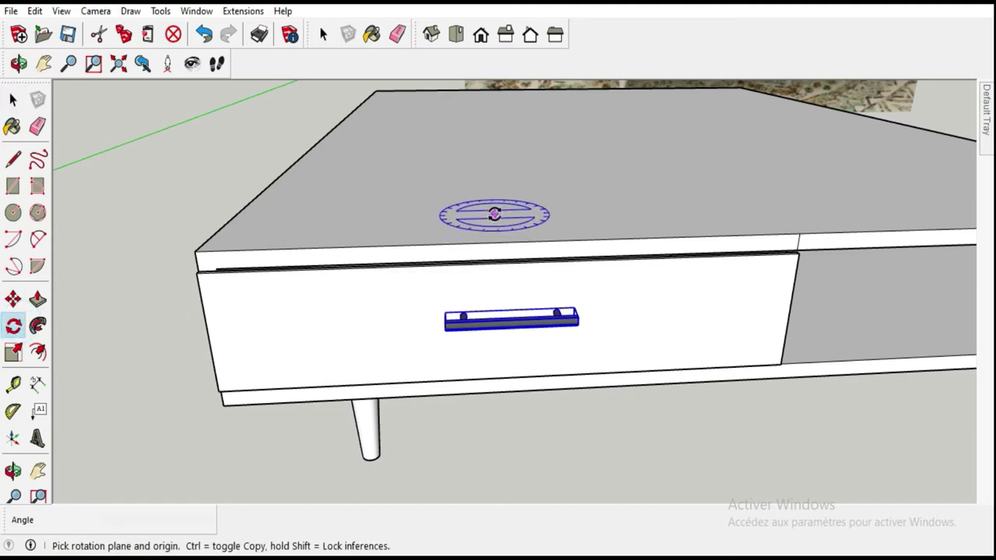
{"action": "left_click_drag", "start_coordinate": [493, 211], "coordinate": [605, 206]}
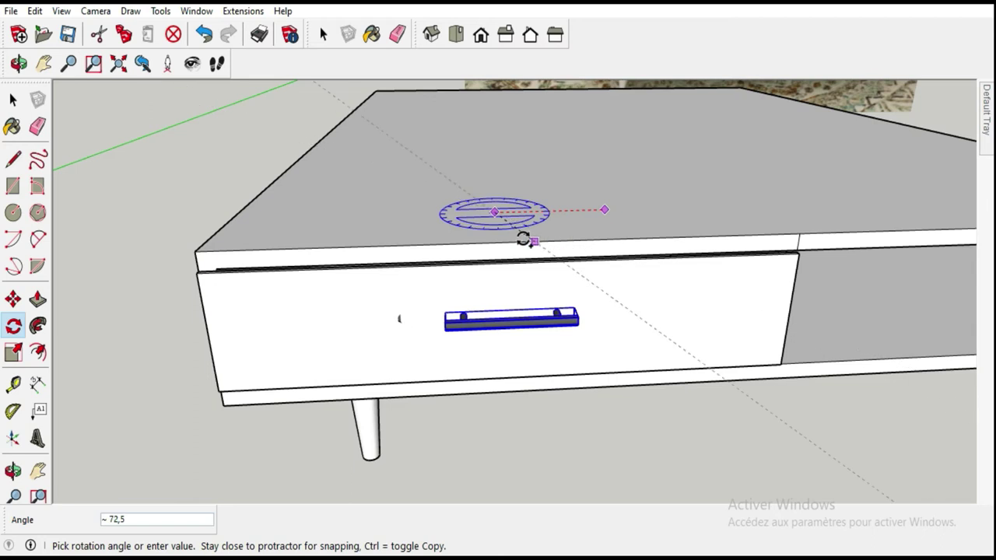
{"action": "type", "text": "0"}
{"action": "key", "text": "Return"}
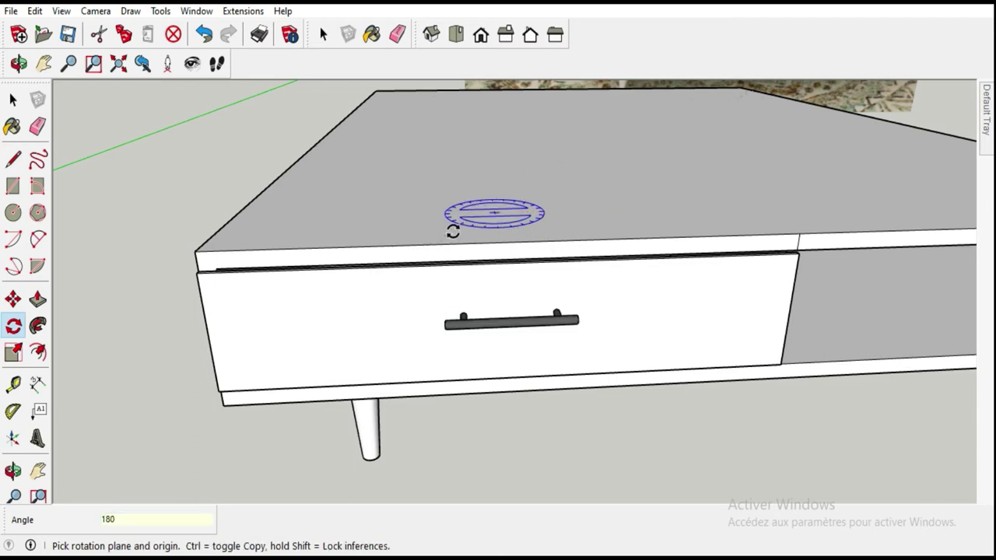
- Begin moving the rotated handle back toward the drawer front
{"action": "mouse_move", "coordinate": [473, 185]}
{"action": "middle_mouse_down"}
{"action": "mouse_move", "coordinate": [651, 267]}
{"action": "mouse_move", "coordinate": [808, 261]}
{"action": "middle_mouse_up"}
{"action": "scroll", "coordinate": [808, 261], "scroll_direction": "down", "scroll_amount": 5}
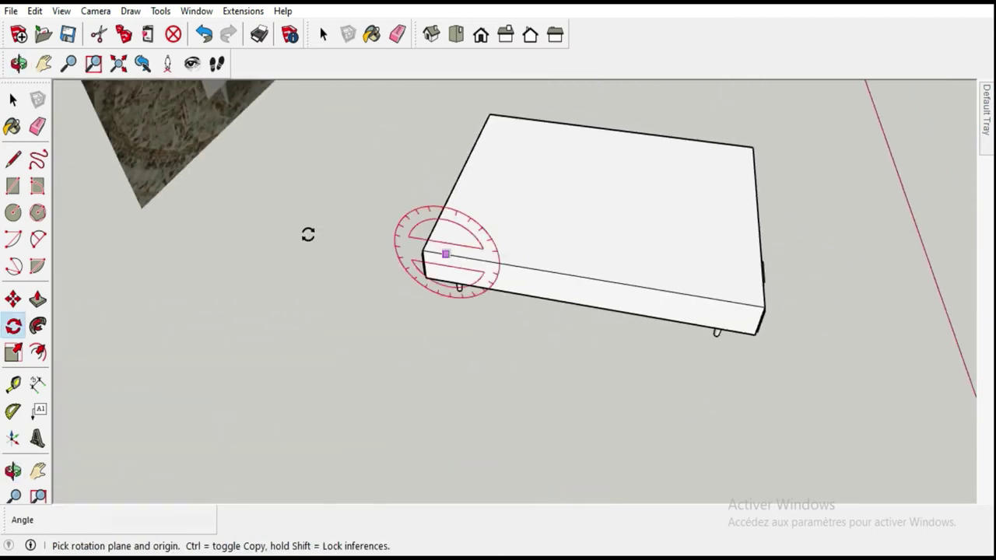
{"action": "left_click", "coordinate": [13, 298]}
{"action": "mouse_move", "coordinate": [395, 222]}
{"action": "middle_mouse_down"}
{"action": "mouse_move", "coordinate": [548, 233]}
{"action": "mouse_move", "coordinate": [596, 205]}
{"action": "middle_mouse_up"}
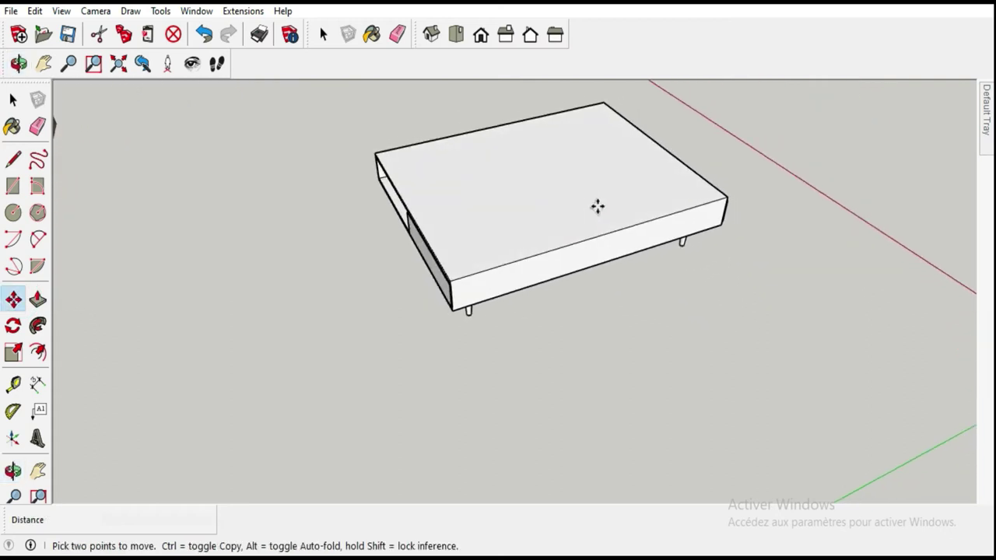
{"action": "scroll", "coordinate": [574, 200], "scroll_direction": "up", "scroll_amount": 3}
{"action": "left_click", "coordinate": [572, 196]}
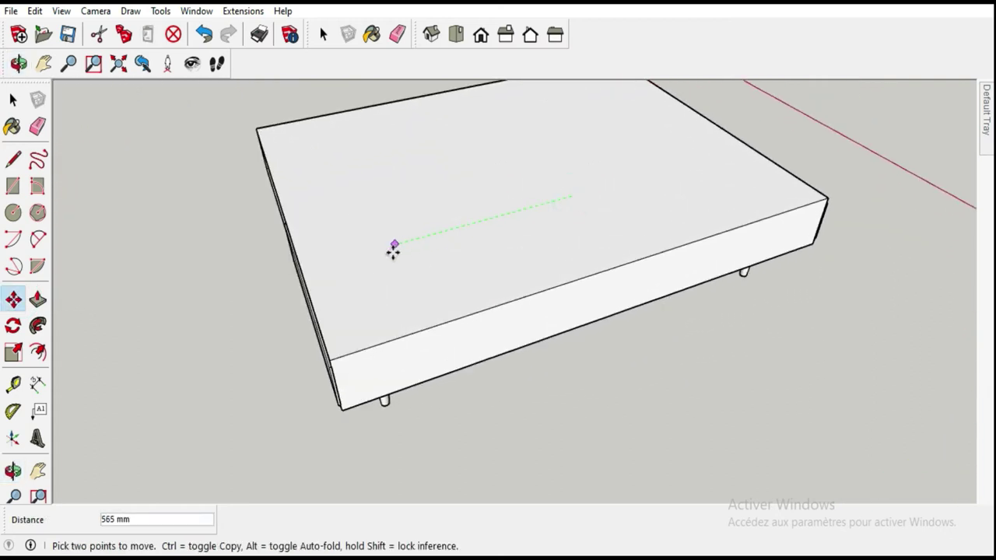
{"action": "left_click", "coordinate": [308, 274]}
{"action": "left_click", "coordinate": [495, 232]}
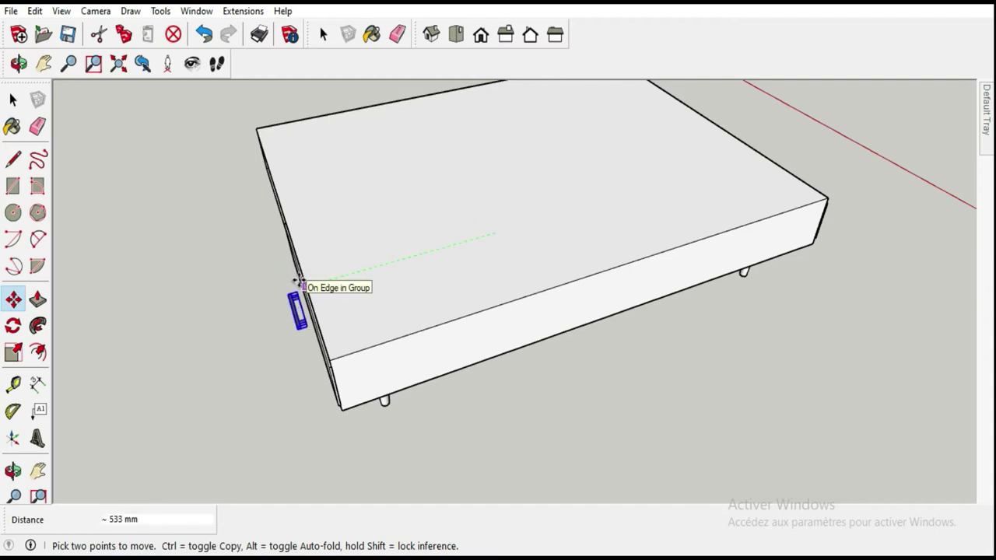
- Undo the misplaced move and reposition the handle onto the drawer front
{"action": "mouse_move", "coordinate": [299, 280]}
{"action": "middle_mouse_down"}
{"action": "mouse_move", "coordinate": [378, 244]}
{"action": "mouse_move", "coordinate": [382, 282]}
{"action": "mouse_move", "coordinate": [357, 236]}
{"action": "mouse_move", "coordinate": [273, 189]}
{"action": "mouse_move", "coordinate": [228, 236]}
{"action": "mouse_move", "coordinate": [298, 238]}
{"action": "middle_mouse_up"}
{"action": "scroll", "coordinate": [380, 289], "scroll_direction": "up", "scroll_amount": 4}
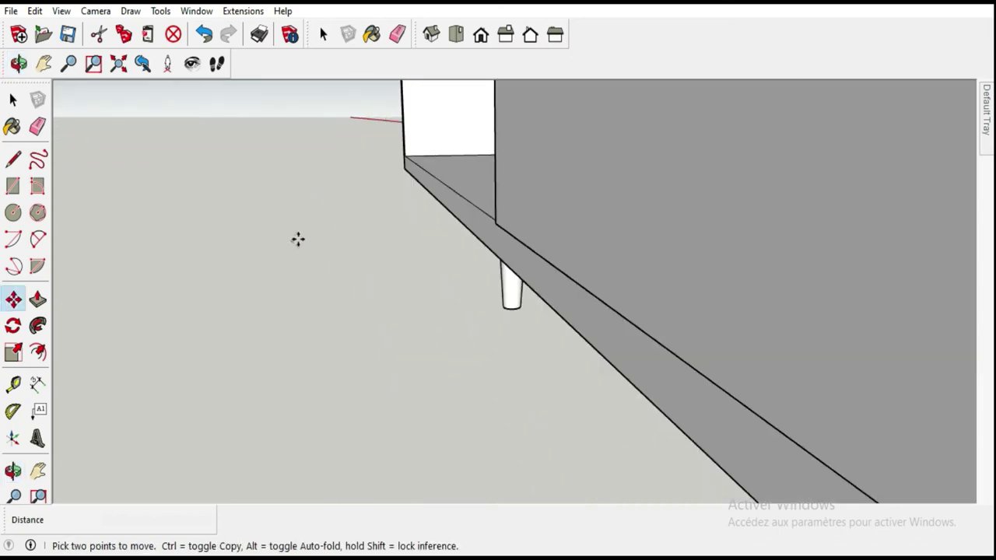
{"action": "scroll", "coordinate": [389, 205], "scroll_direction": "down", "scroll_amount": 2}
{"action": "scroll", "coordinate": [435, 190], "scroll_direction": "up", "scroll_amount": 3}
{"action": "scroll", "coordinate": [435, 184], "scroll_direction": "up", "scroll_amount": 2}
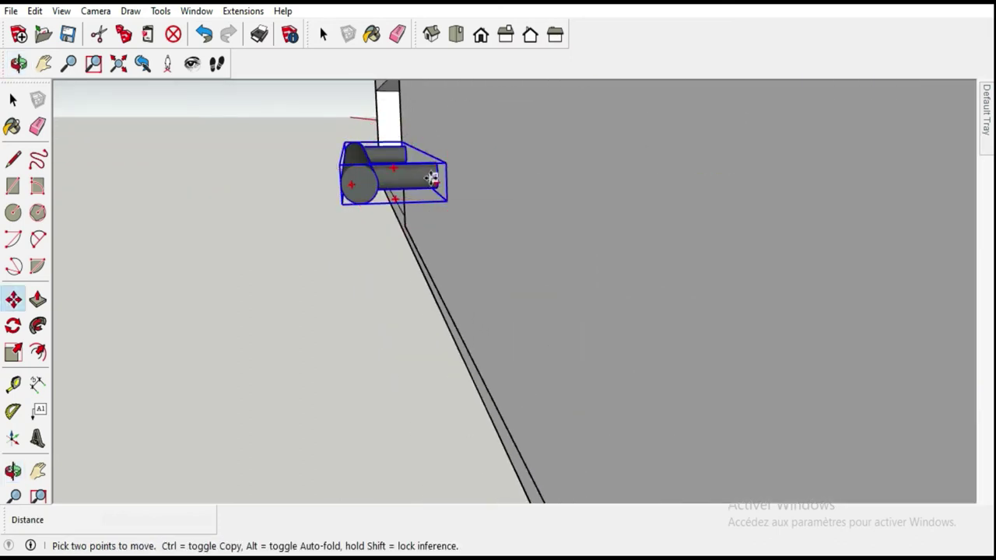
{"action": "left_click", "coordinate": [466, 176]}
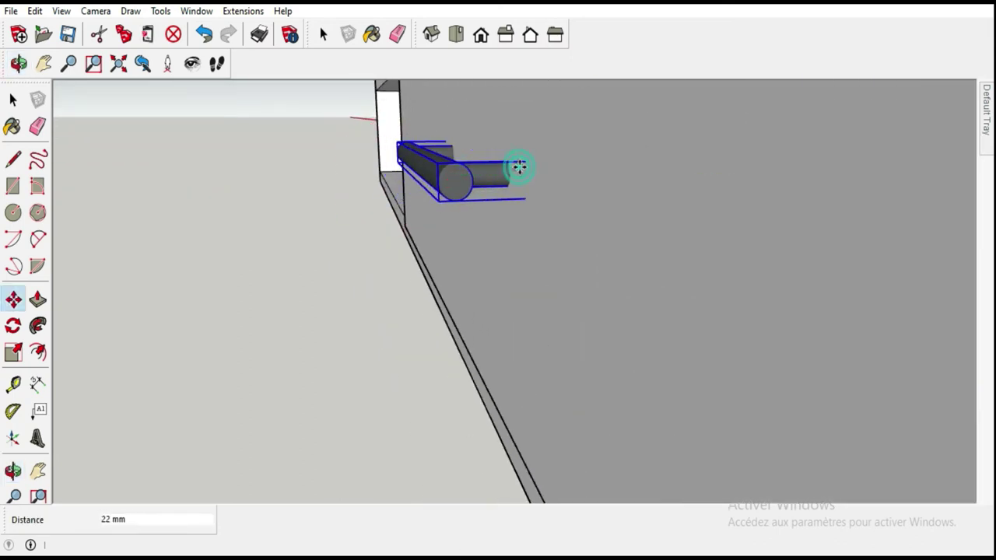
{"action": "left_click", "coordinate": [203, 33]}
{"action": "left_click", "coordinate": [438, 175]}
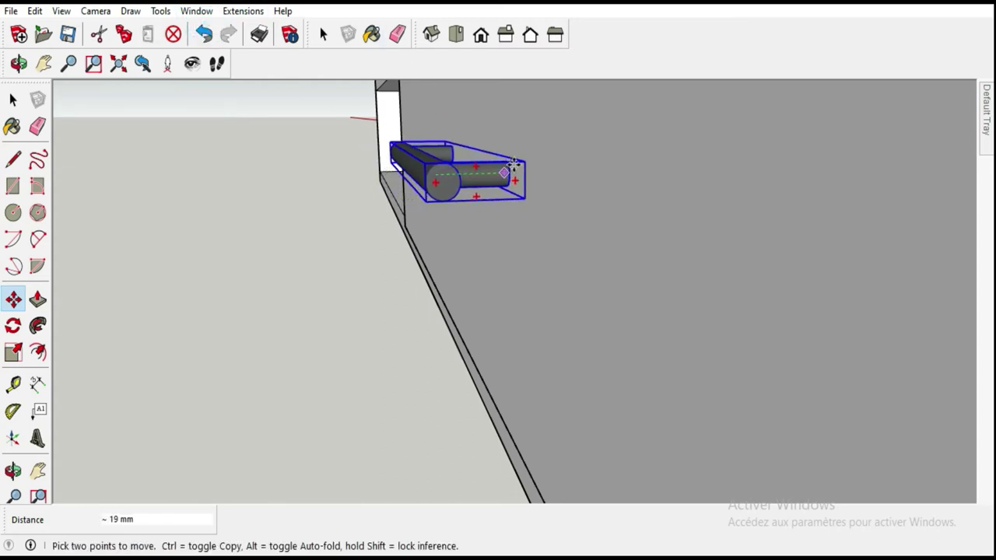
{"action": "middle_click_drag", "start_coordinate": [513, 162], "coordinate": [706, 283]}
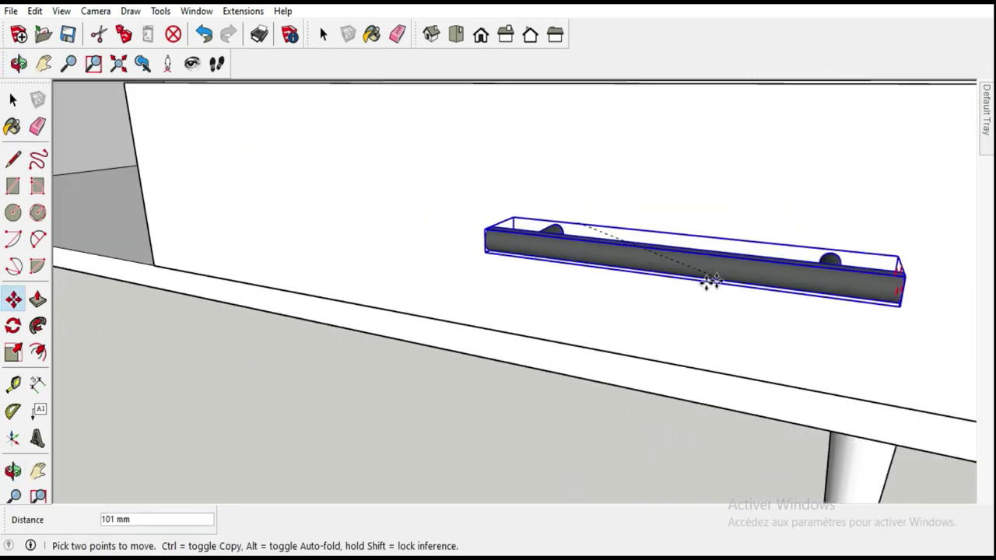
{"action": "scroll", "coordinate": [613, 254], "scroll_direction": "down", "scroll_amount": 3}
{"action": "mouse_move", "coordinate": [471, 283]}
{"action": "middle_mouse_down"}
{"action": "mouse_move", "coordinate": [596, 249]}
{"action": "mouse_move", "coordinate": [647, 221]}
{"action": "mouse_move", "coordinate": [503, 325]}
{"action": "mouse_move", "coordinate": [273, 218]}
{"action": "middle_mouse_up"}
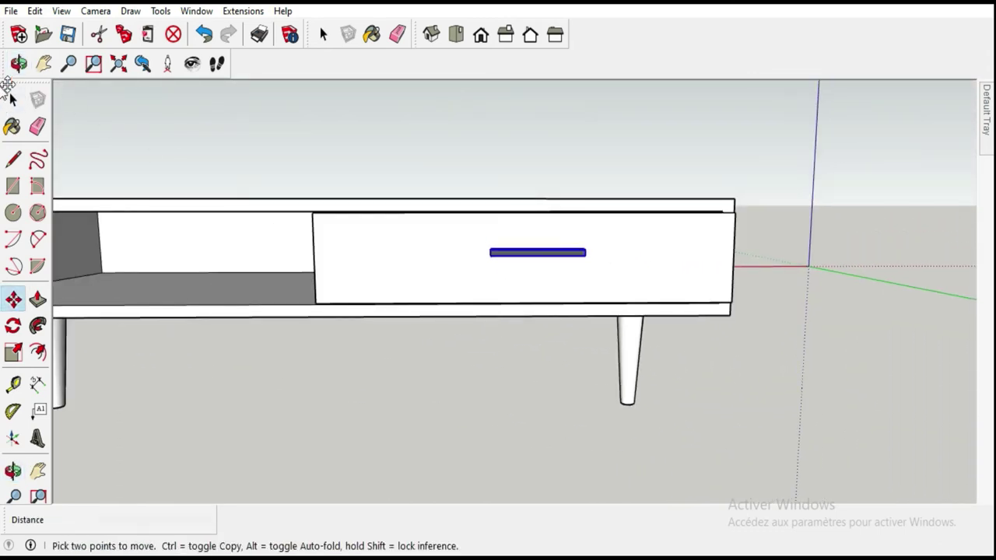
- Divide the drawer group's top edge into 2 equal segments and exit the group
{"action": "left_click", "coordinate": [12, 96]}
{"action": "scroll", "coordinate": [447, 225], "scroll_direction": "up", "scroll_amount": 1}
{"action": "scroll", "coordinate": [587, 223], "scroll_direction": "up", "scroll_amount": 3}
{"action": "scroll", "coordinate": [591, 210], "scroll_direction": "up", "scroll_amount": 1}
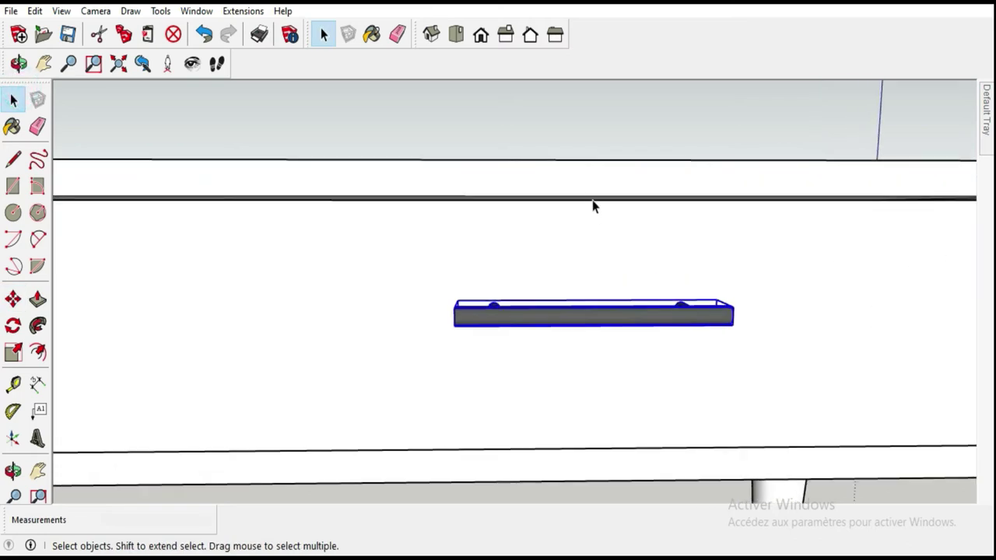
{"action": "left_click", "coordinate": [593, 204]}
{"action": "double_click", "coordinate": [591, 207]}
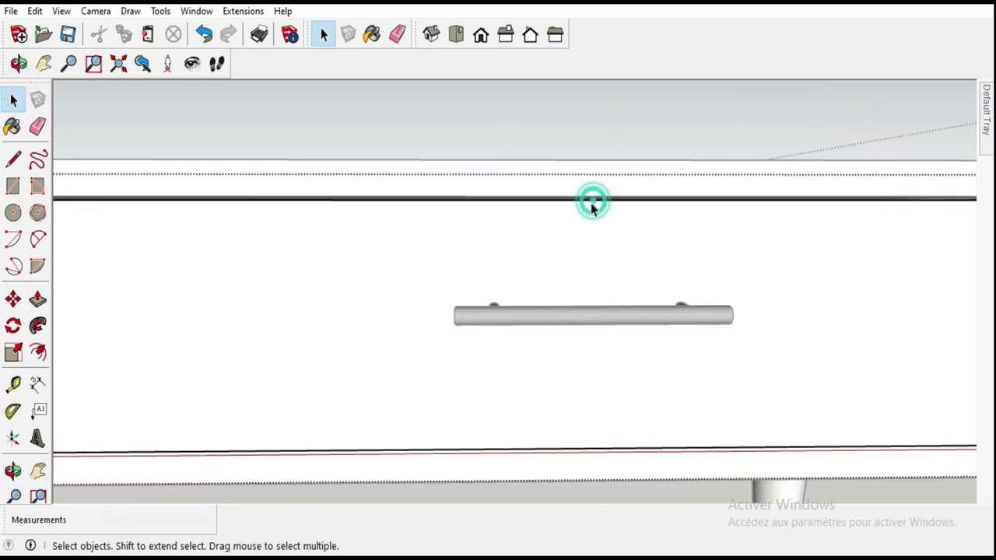
{"action": "right_click", "coordinate": [586, 203]}
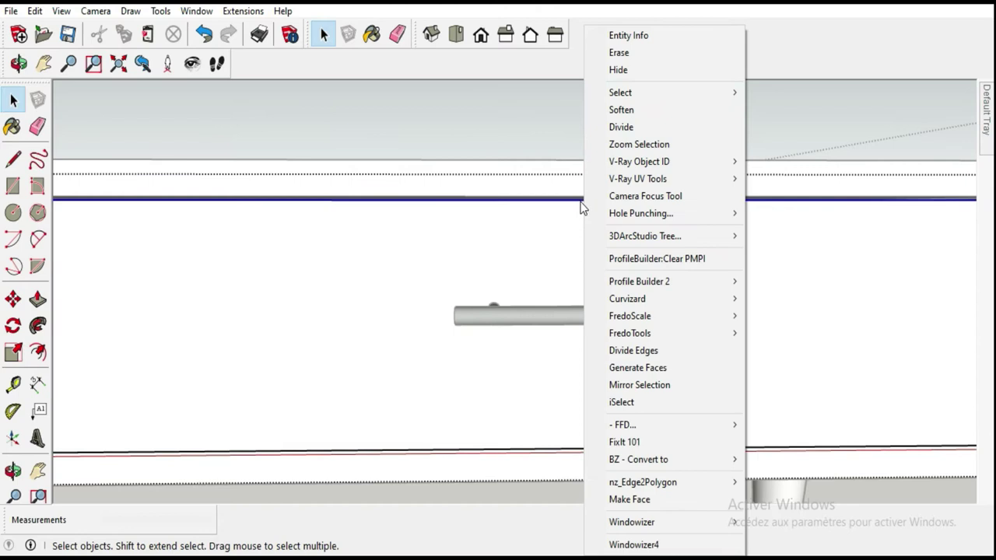
{"action": "left_click", "coordinate": [629, 126]}
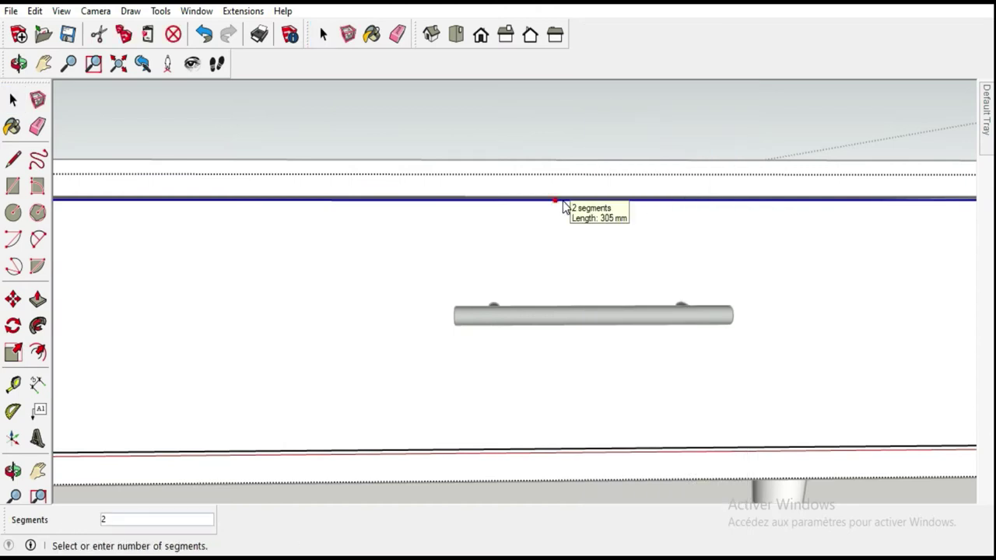
{"action": "scroll", "coordinate": [562, 202], "scroll_direction": "down", "scroll_amount": 3}
{"action": "left_click", "coordinate": [562, 201]}
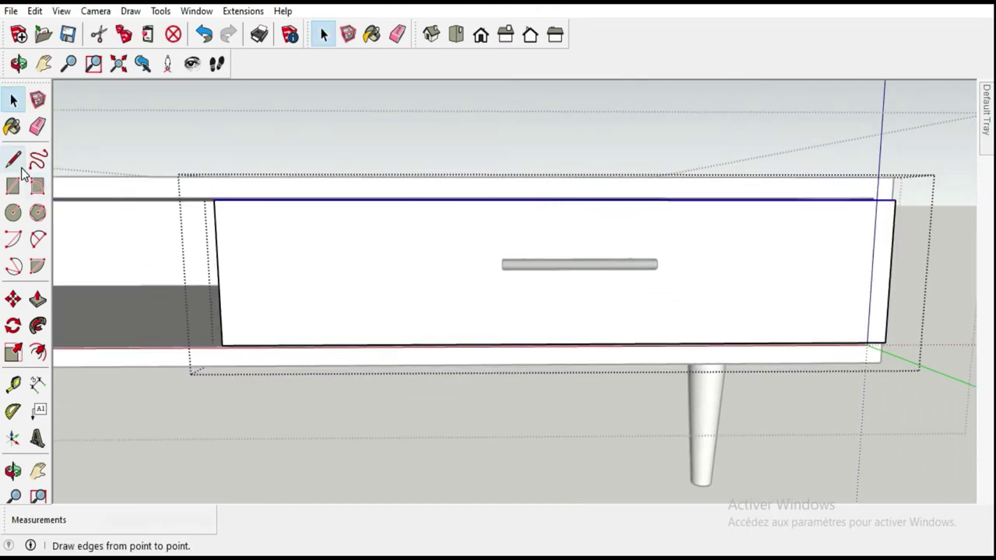
{"action": "left_click", "coordinate": [13, 98]}
{"action": "key", "text": "Escape"}
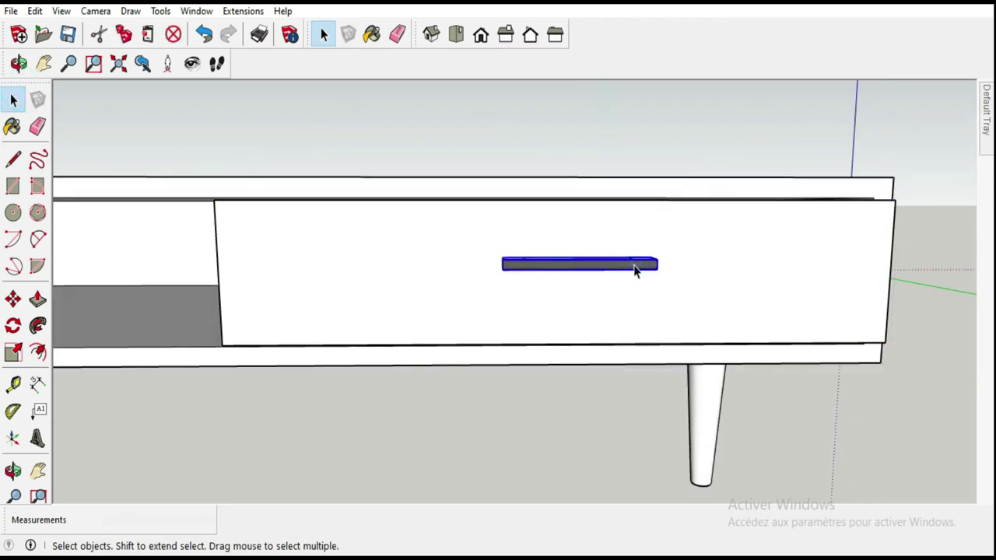
- Move the handle from its midpoint to the drawer edge's new midpoint
{"action": "left_click", "coordinate": [13, 299]}
{"action": "left_click", "coordinate": [584, 267]}
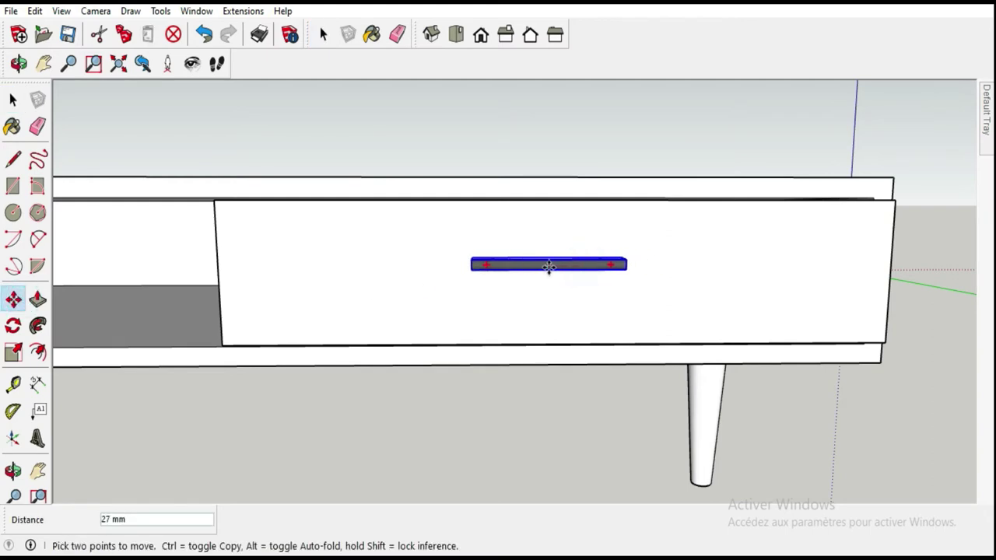
{"action": "left_click", "coordinate": [562, 201]}
{"action": "left_click", "coordinate": [13, 100]}
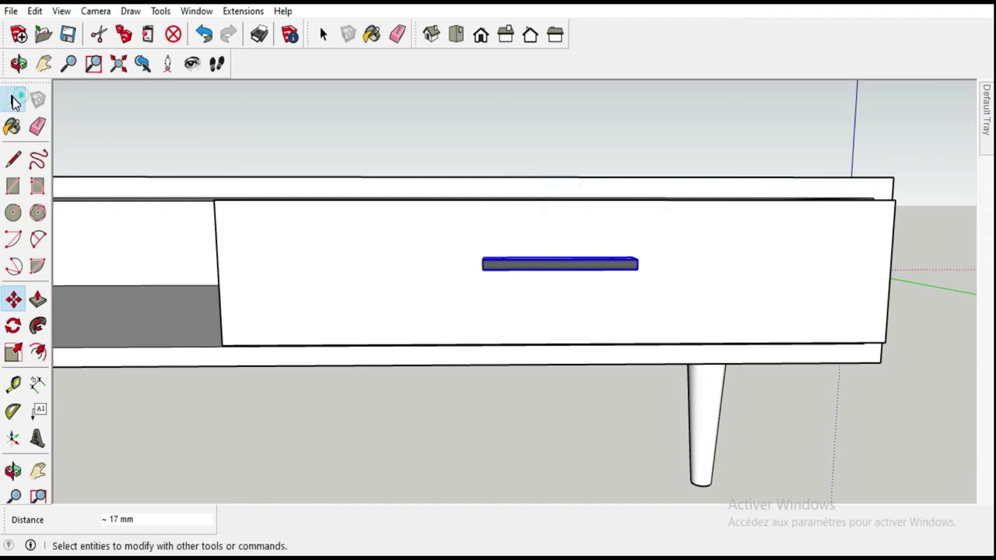
{"action": "mouse_move", "coordinate": [700, 182]}
{"action": "middle_mouse_down"}
{"action": "mouse_move", "coordinate": [421, 225]}
{"action": "mouse_move", "coordinate": [133, 222]}
{"action": "middle_mouse_up"}
- Inside the drawer component, push the drawer front's top edge face back 2 mm
{"action": "scroll", "coordinate": [133, 223], "scroll_direction": "down", "scroll_amount": 5}
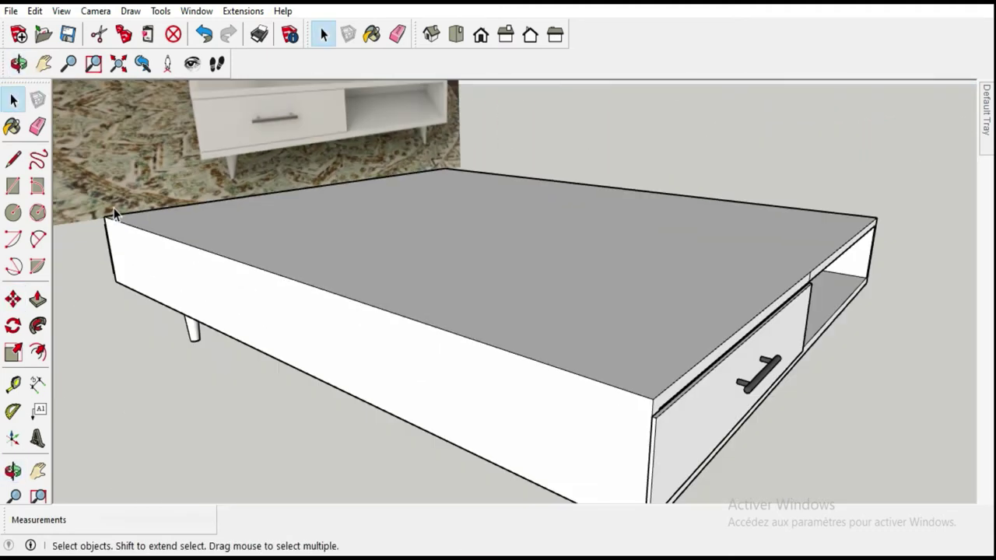
{"action": "scroll", "coordinate": [241, 249], "scroll_direction": "down", "scroll_amount": 3}
{"action": "scroll", "coordinate": [241, 248], "scroll_direction": "up", "scroll_amount": 2}
{"action": "mouse_move", "coordinate": [315, 294]}
{"action": "middle_mouse_down"}
{"action": "mouse_move", "coordinate": [373, 262]}
{"action": "mouse_move", "coordinate": [280, 207]}
{"action": "mouse_move", "coordinate": [257, 238]}
{"action": "mouse_move", "coordinate": [274, 258]}
{"action": "middle_mouse_up"}
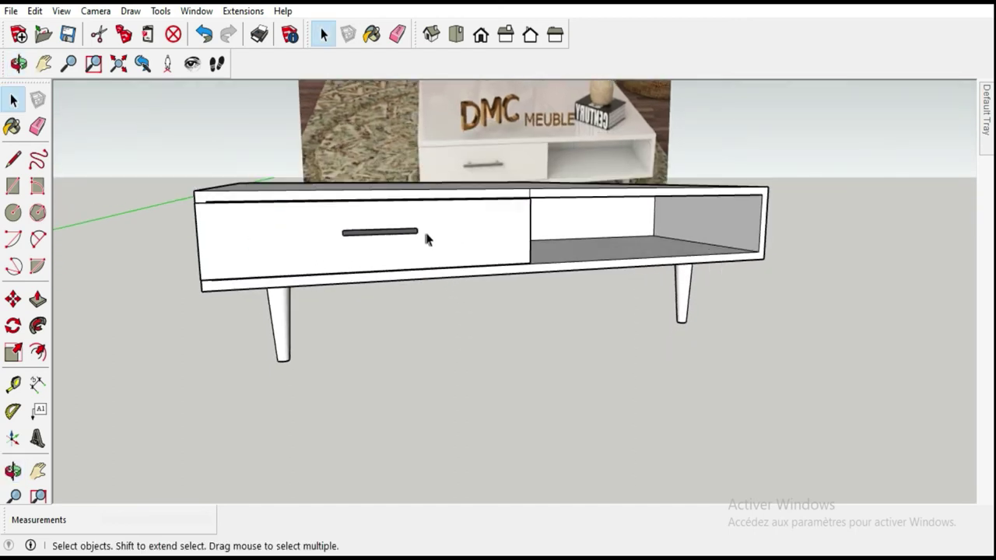
{"action": "mouse_move", "coordinate": [476, 223]}
{"action": "middle_mouse_down"}
{"action": "mouse_move", "coordinate": [466, 205]}
{"action": "mouse_move", "coordinate": [480, 215]}
{"action": "mouse_move", "coordinate": [540, 182]}
{"action": "mouse_move", "coordinate": [436, 282]}
{"action": "mouse_move", "coordinate": [306, 291]}
{"action": "middle_mouse_up"}
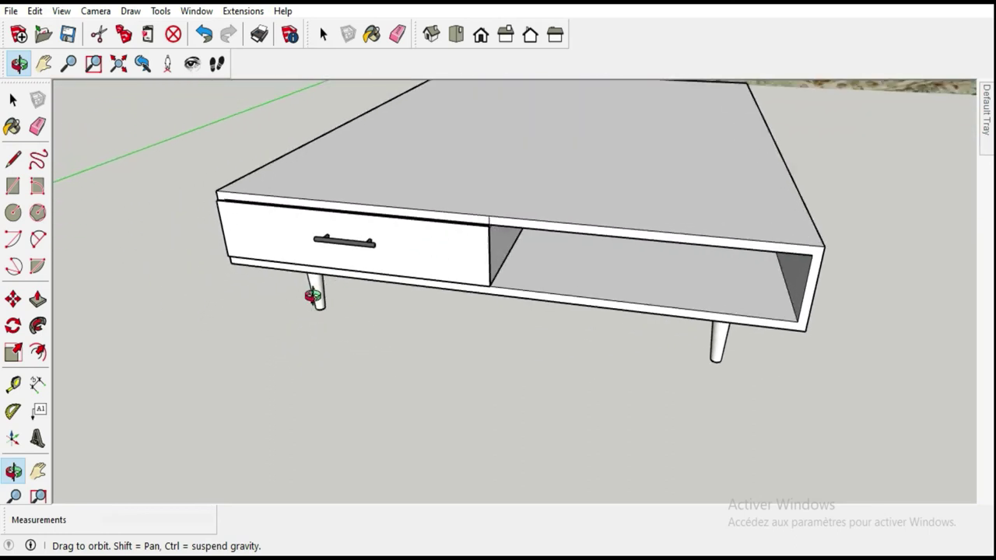
{"action": "scroll", "coordinate": [458, 251], "scroll_direction": "up", "scroll_amount": 2}
{"action": "scroll", "coordinate": [480, 216], "scroll_direction": "up", "scroll_amount": 3}
{"action": "scroll", "coordinate": [536, 218], "scroll_direction": "up", "scroll_amount": 3}
{"action": "left_click", "coordinate": [537, 218]}
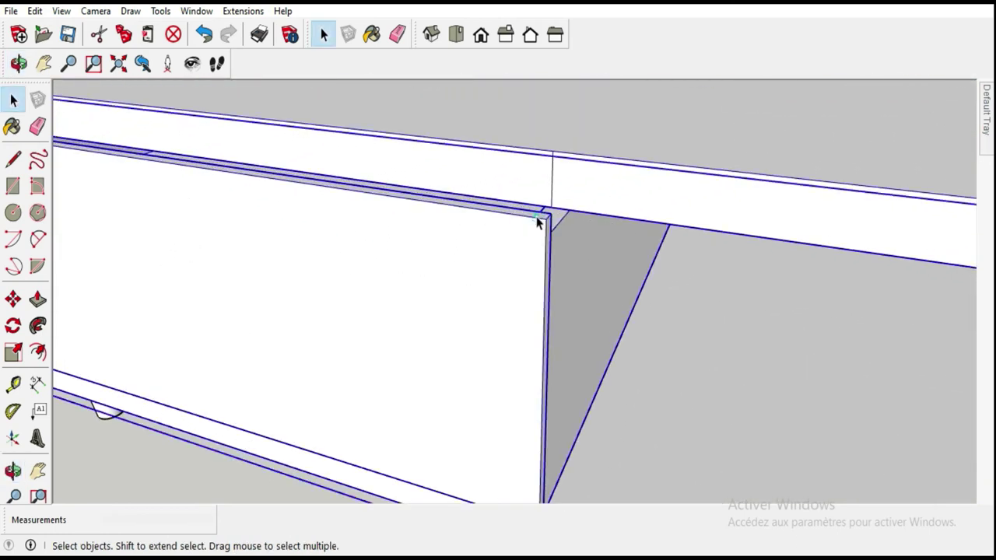
{"action": "double_click", "coordinate": [537, 218]}
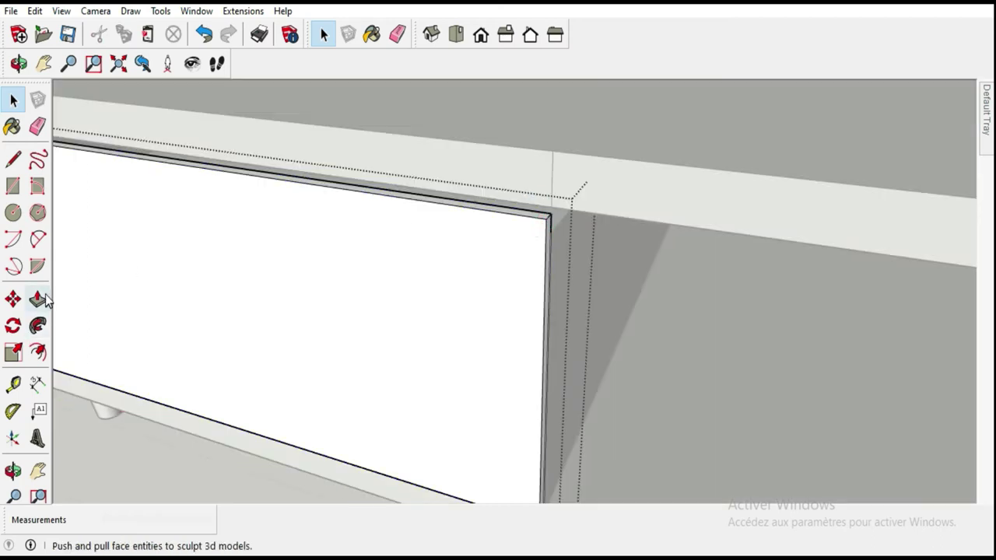
{"action": "left_click", "coordinate": [38, 298]}
{"action": "left_click", "coordinate": [523, 216]}
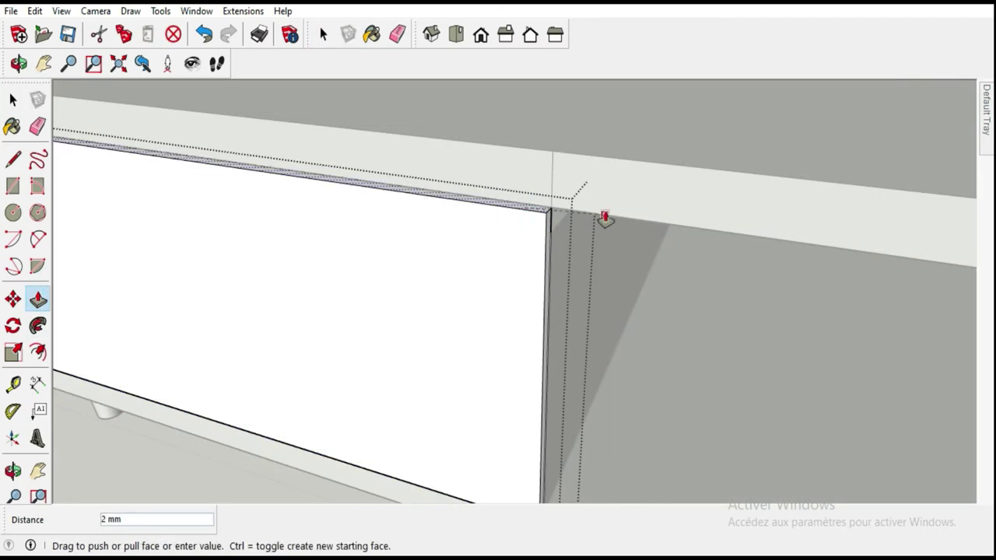
{"action": "left_click", "coordinate": [605, 220]}
- Orbit around the table and re-enter the drawer component inside the table group
{"action": "scroll", "coordinate": [614, 206], "scroll_direction": "down", "scroll_amount": 3}
{"action": "scroll", "coordinate": [545, 340], "scroll_direction": "down", "scroll_amount": 2}
{"action": "middle_click_drag", "start_coordinate": [544, 339], "coordinate": [651, 178]}
{"action": "scroll", "coordinate": [626, 268], "scroll_direction": "up", "scroll_amount": 3}
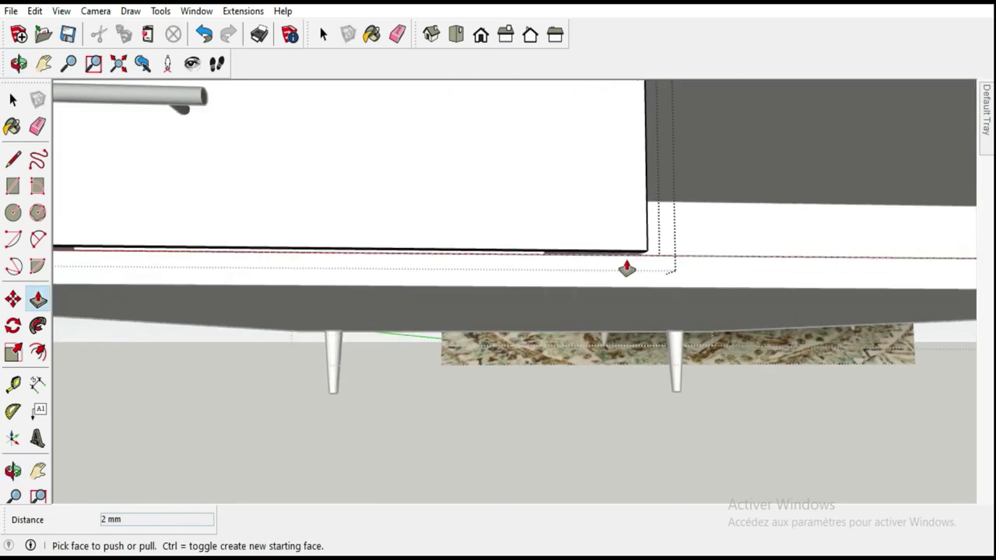
{"action": "scroll", "coordinate": [626, 268], "scroll_direction": "up", "scroll_amount": 2}
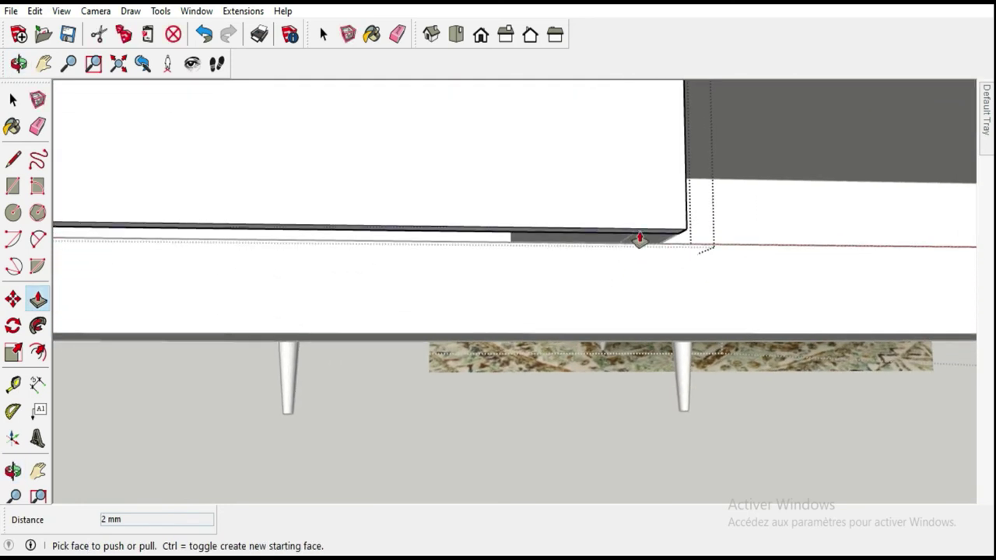
{"action": "scroll", "coordinate": [678, 285], "scroll_direction": "down", "scroll_amount": 4}
{"action": "scroll", "coordinate": [549, 302], "scroll_direction": "down", "scroll_amount": 1}
{"action": "mouse_move", "coordinate": [549, 302]}
{"action": "middle_mouse_down"}
{"action": "mouse_move", "coordinate": [655, 367]}
{"action": "mouse_move", "coordinate": [604, 367]}
{"action": "mouse_move", "coordinate": [444, 307]}
{"action": "mouse_move", "coordinate": [461, 277]}
{"action": "middle_mouse_up"}
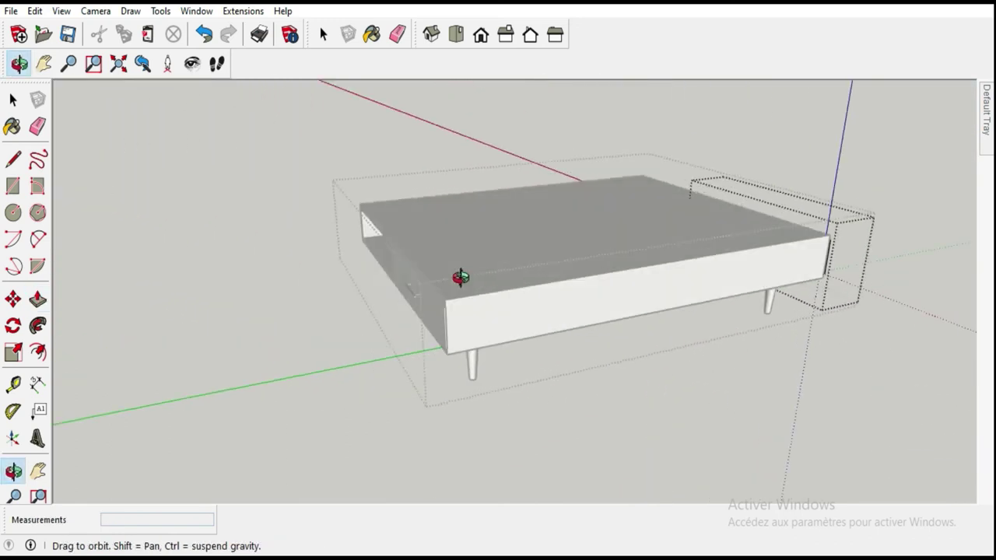
{"action": "left_click", "coordinate": [12, 100]}
{"action": "scroll", "coordinate": [374, 306], "scroll_direction": "up", "scroll_amount": 1}
{"action": "scroll", "coordinate": [452, 291], "scroll_direction": "up", "scroll_amount": 3}
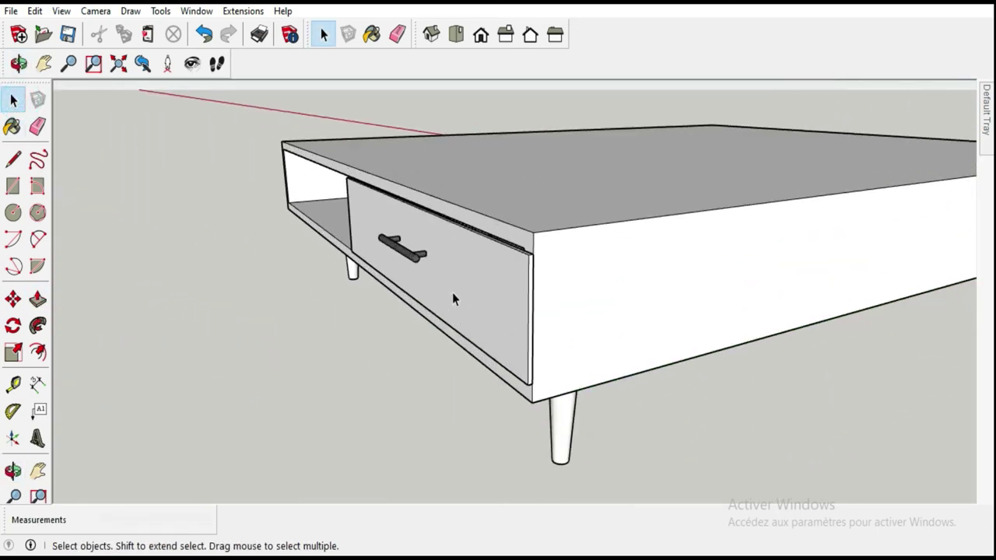
{"action": "scroll", "coordinate": [531, 237], "scroll_direction": "up", "scroll_amount": 2}
{"action": "double_click", "coordinate": [573, 223]}
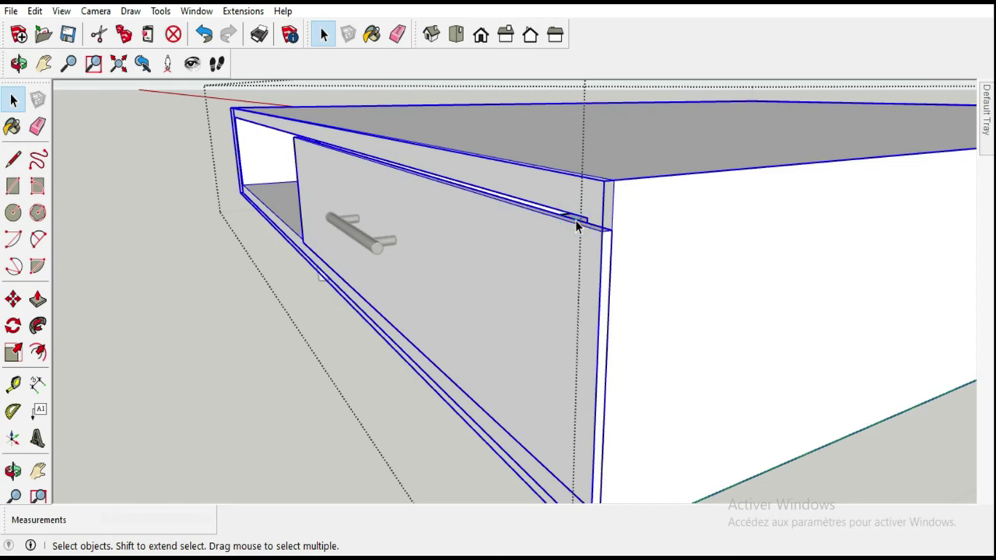
{"action": "double_click", "coordinate": [574, 224]}
- Redo the 2 mm push on the drawer's thin top edge face
{"action": "left_click", "coordinate": [577, 242]}
{"action": "key", "text": "p"}
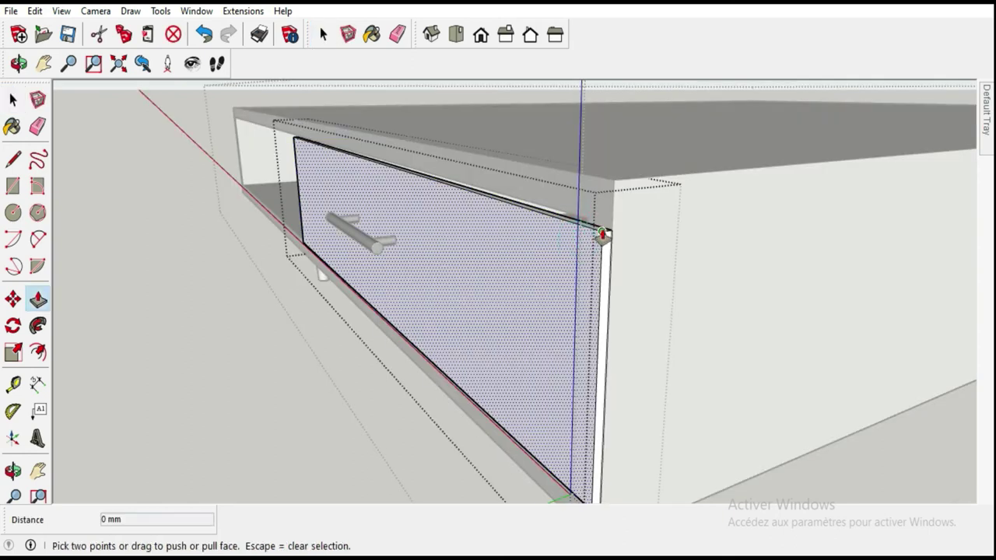
{"action": "scroll", "coordinate": [601, 235], "scroll_direction": "up", "scroll_amount": 2}
{"action": "left_click", "coordinate": [13, 99]}
{"action": "left_click", "coordinate": [596, 218]}
{"action": "key", "text": "p"}
{"action": "left_click", "coordinate": [594, 217]}
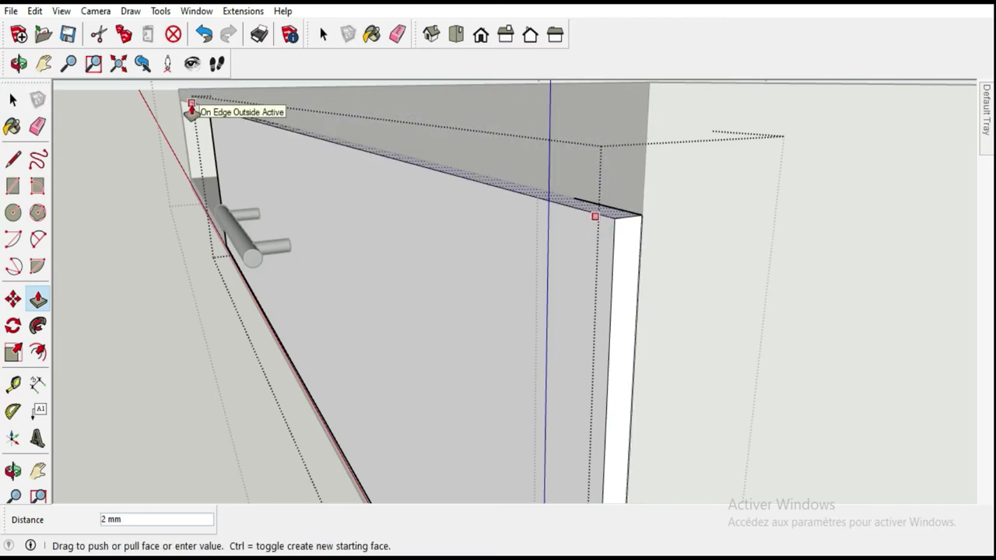
{"action": "left_click", "coordinate": [189, 109]}
{"action": "scroll", "coordinate": [477, 161], "scroll_direction": "down", "scroll_amount": 2}
{"action": "scroll", "coordinate": [476, 284], "scroll_direction": "down", "scroll_amount": 2}
- Repeat the 2 mm push on the drawer's bottom edge face, then view the whole table
{"action": "middle_click_drag", "start_coordinate": [476, 283], "coordinate": [533, 205]}
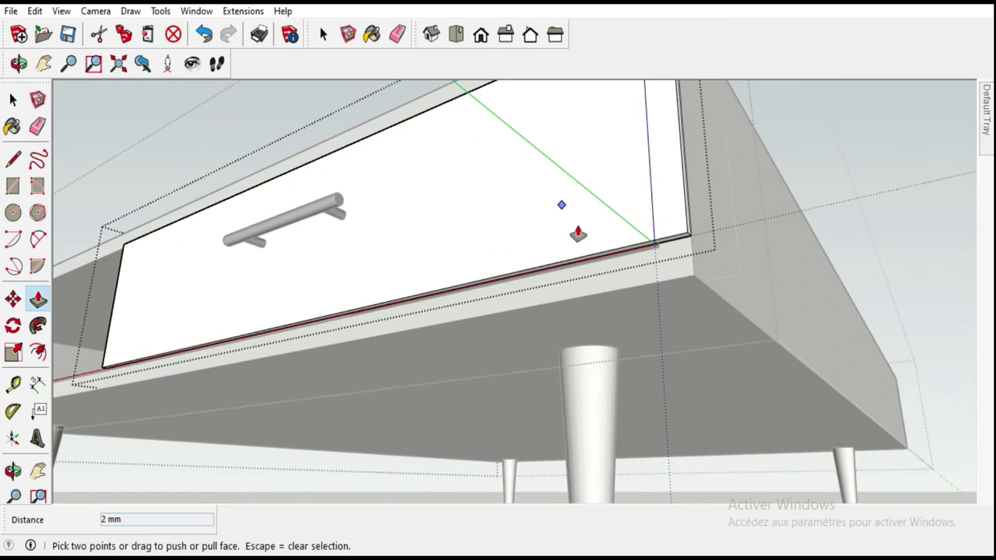
{"action": "scroll", "coordinate": [651, 255], "scroll_direction": "up", "scroll_amount": 2}
{"action": "scroll", "coordinate": [367, 150], "scroll_direction": "up", "scroll_amount": 2}
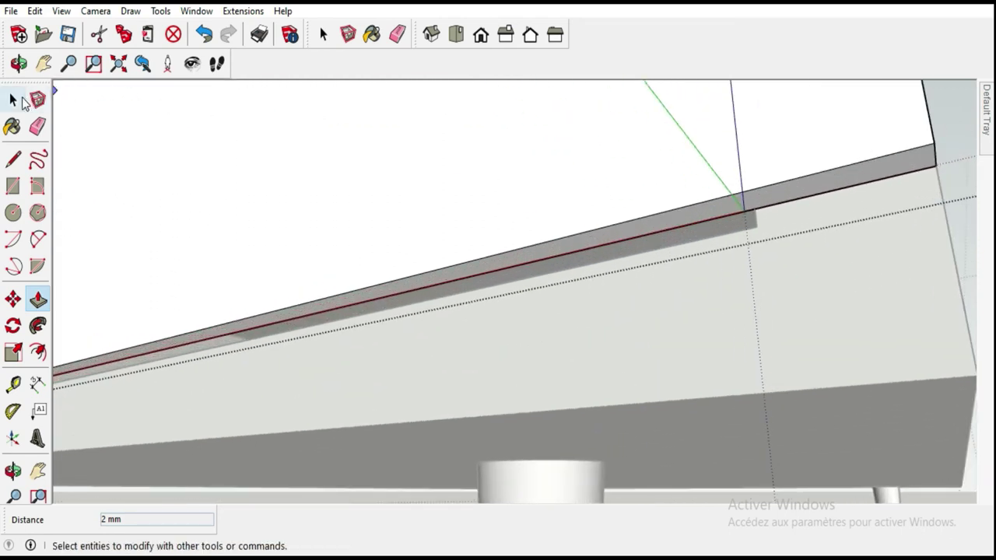
{"action": "left_click", "coordinate": [13, 100]}
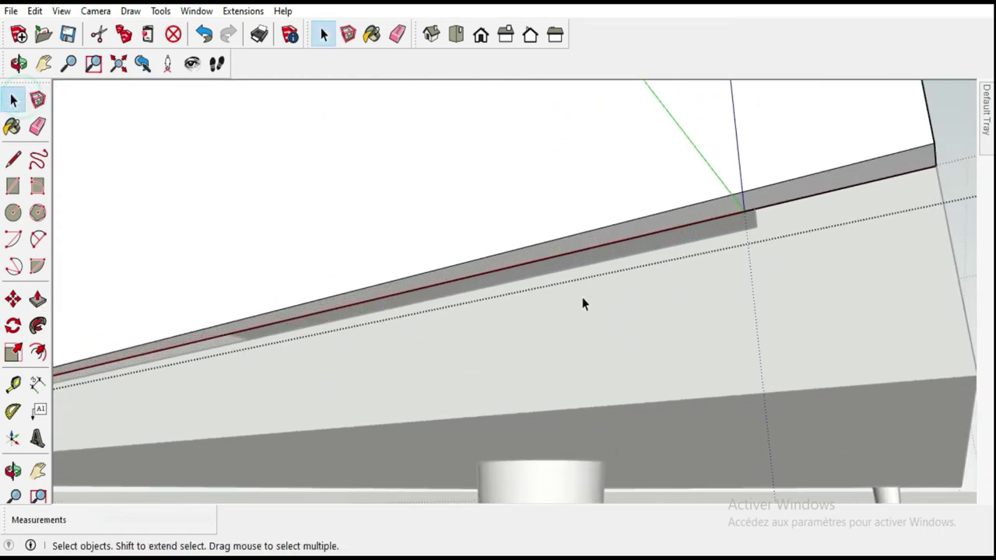
{"action": "key", "text": "p"}
{"action": "double_click", "coordinate": [576, 251]}
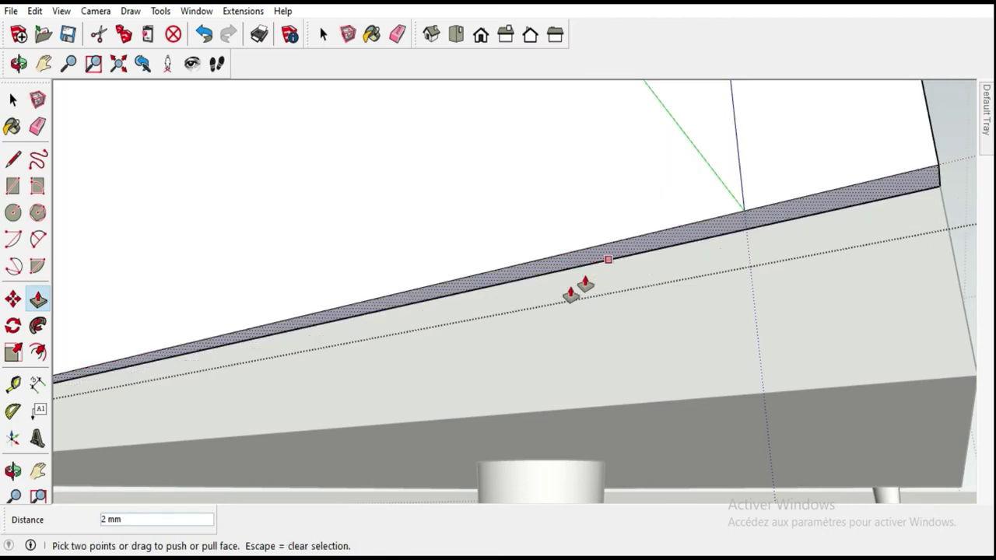
{"action": "middle_click_drag", "start_coordinate": [579, 287], "coordinate": [437, 382]}
{"action": "scroll", "coordinate": [438, 382], "scroll_direction": "down", "scroll_amount": 5}
{"action": "mouse_move", "coordinate": [700, 311]}
{"action": "middle_mouse_down"}
{"action": "mouse_move", "coordinate": [731, 297]}
{"action": "mouse_move", "coordinate": [338, 273]}
{"action": "middle_mouse_up"}
- Clear the selection and box-select the whole coffee table
{"action": "key", "text": "space"}
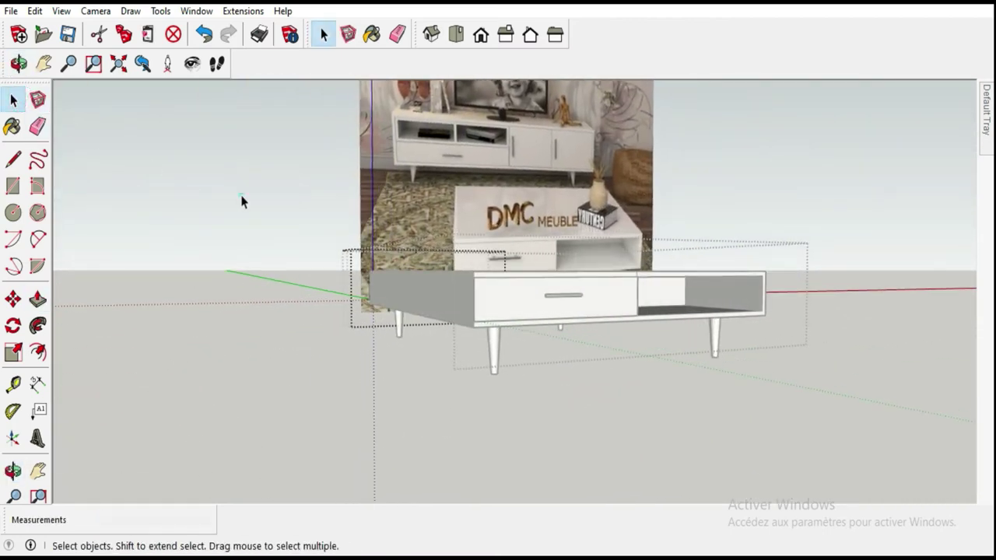
{"action": "scroll", "coordinate": [606, 385], "scroll_direction": "up", "scroll_amount": 3}
{"action": "left_click", "coordinate": [609, 381]}
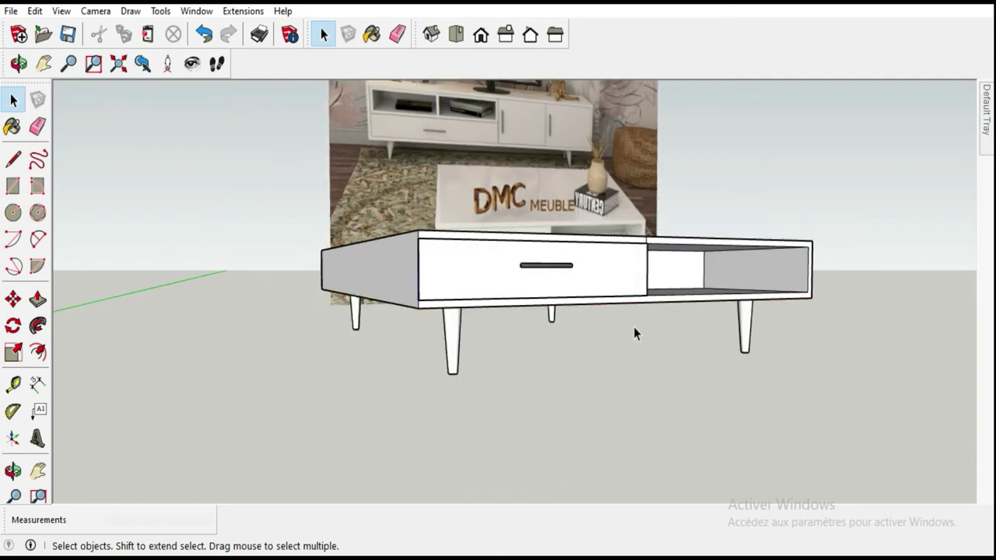
{"action": "middle_click_drag", "start_coordinate": [633, 333], "coordinate": [480, 372]}
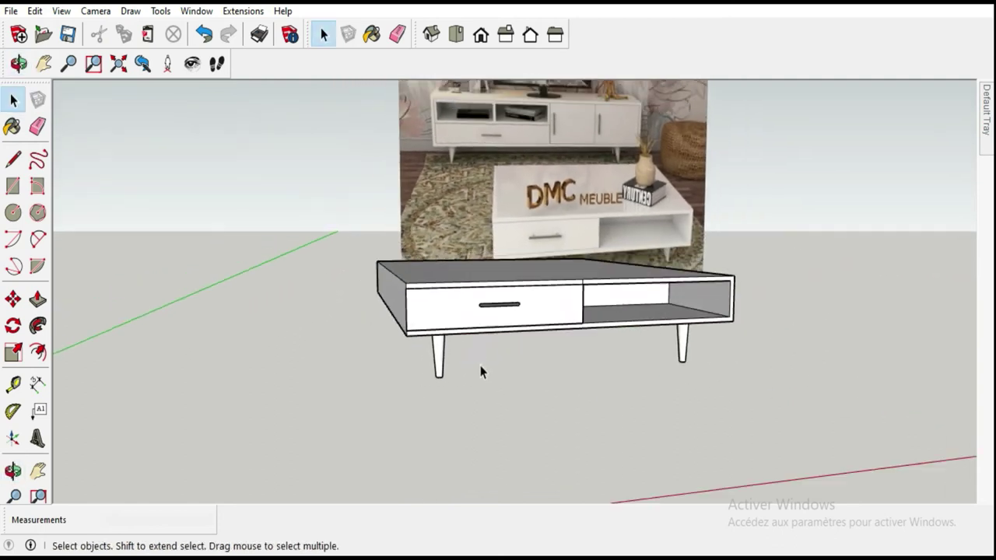
{"action": "mouse_move", "coordinate": [597, 331]}
{"action": "middle_mouse_down"}
{"action": "mouse_move", "coordinate": [486, 309]}
{"action": "mouse_move", "coordinate": [616, 329]}
{"action": "mouse_move", "coordinate": [552, 440]}
{"action": "middle_mouse_up"}
{"action": "scroll", "coordinate": [507, 349], "scroll_direction": "down", "scroll_amount": 2}
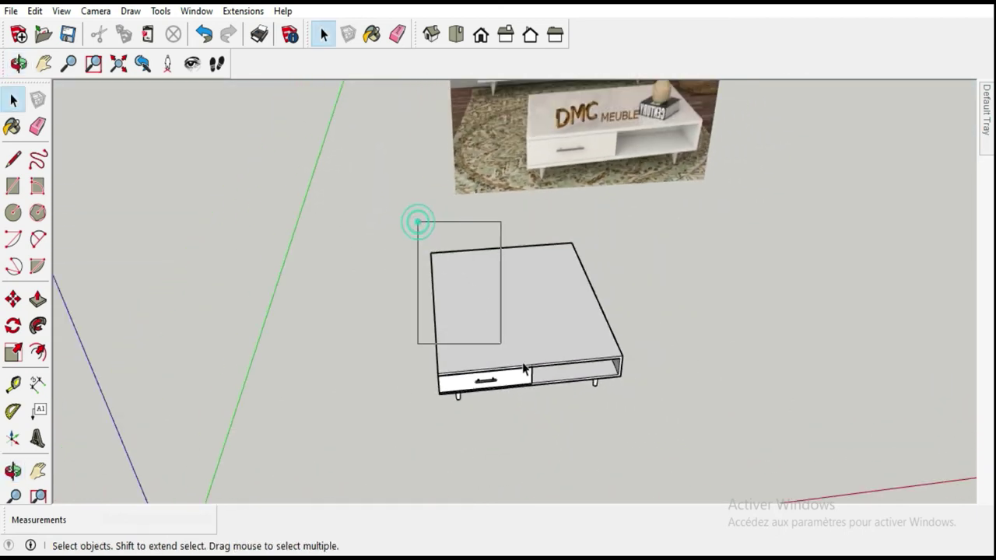
{"action": "left_click_drag", "start_coordinate": [524, 369], "coordinate": [691, 452]}
- Move the coffee table along the red axis by 2000 mm, twice
{"action": "left_click", "coordinate": [14, 299]}
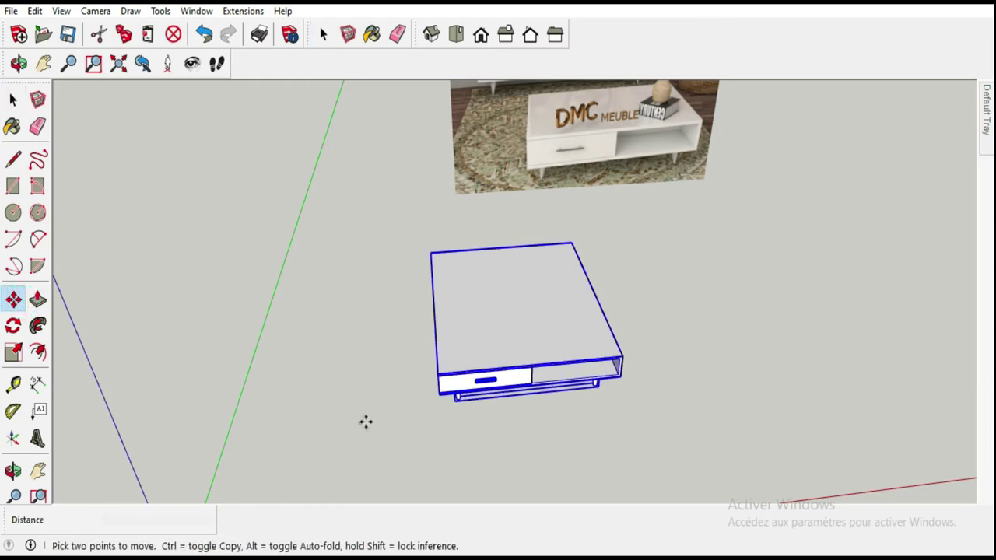
{"action": "left_click", "coordinate": [365, 422]}
{"action": "type", "text": "2000"}
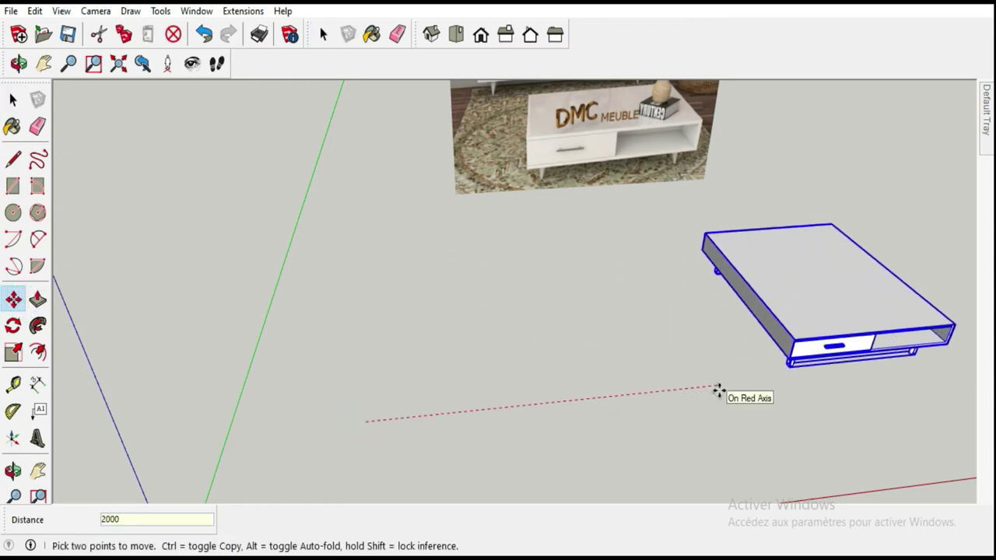
{"action": "key", "text": "Return"}
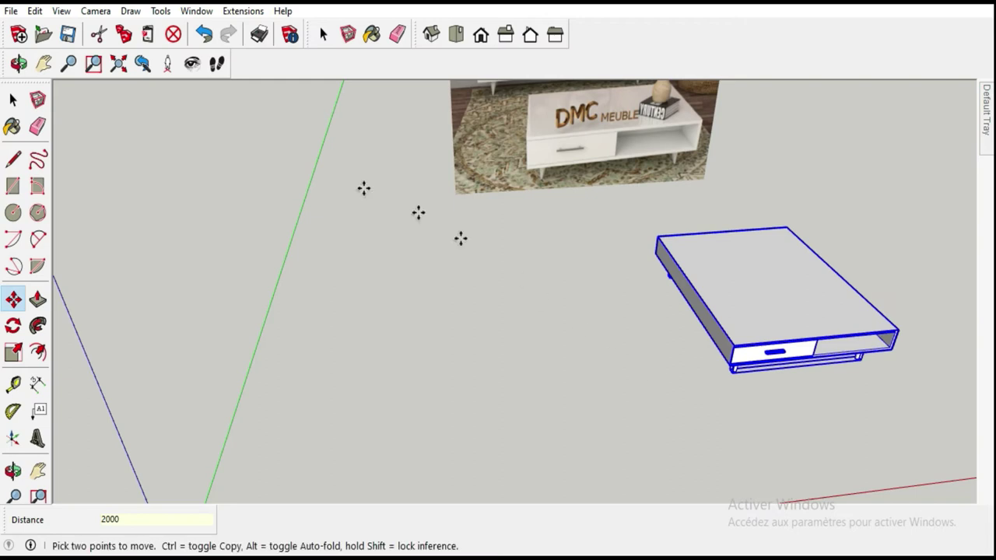
{"action": "left_click", "coordinate": [497, 381]}
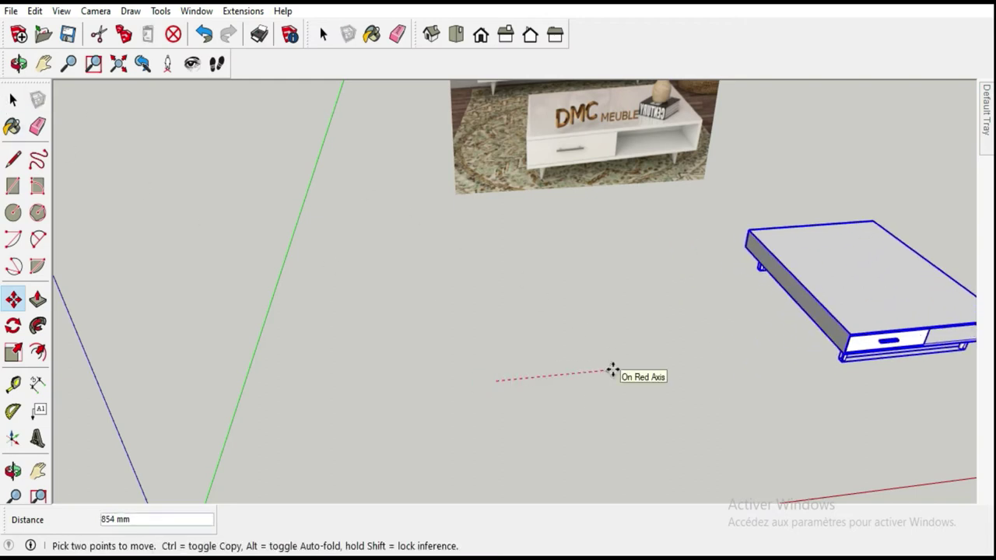
{"action": "type", "text": "00"}
{"action": "key", "text": "Return"}
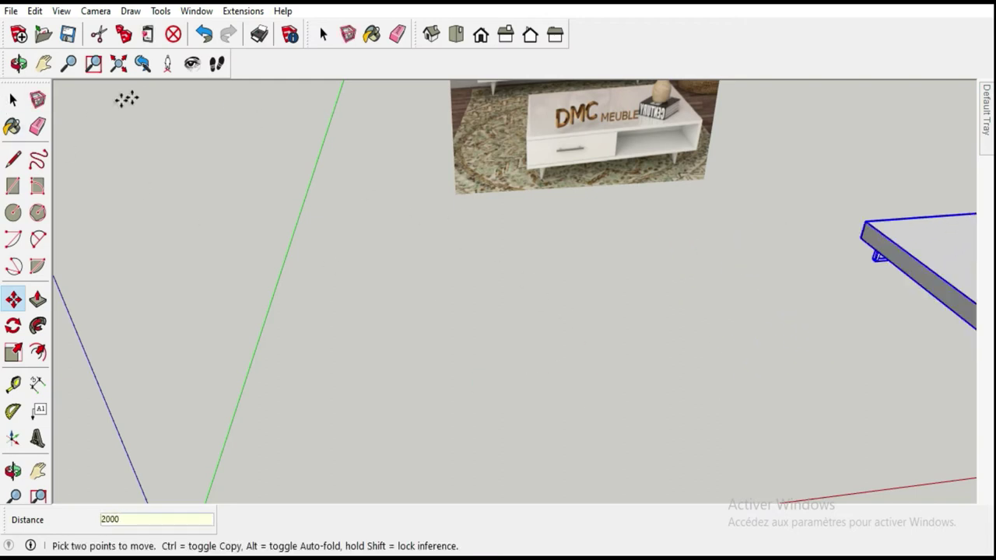
- Orbit and zoom toward the reference photo to view the cleared space
{"action": "left_click", "coordinate": [13, 99]}
{"action": "scroll", "coordinate": [510, 299], "scroll_direction": "down", "scroll_amount": 3}
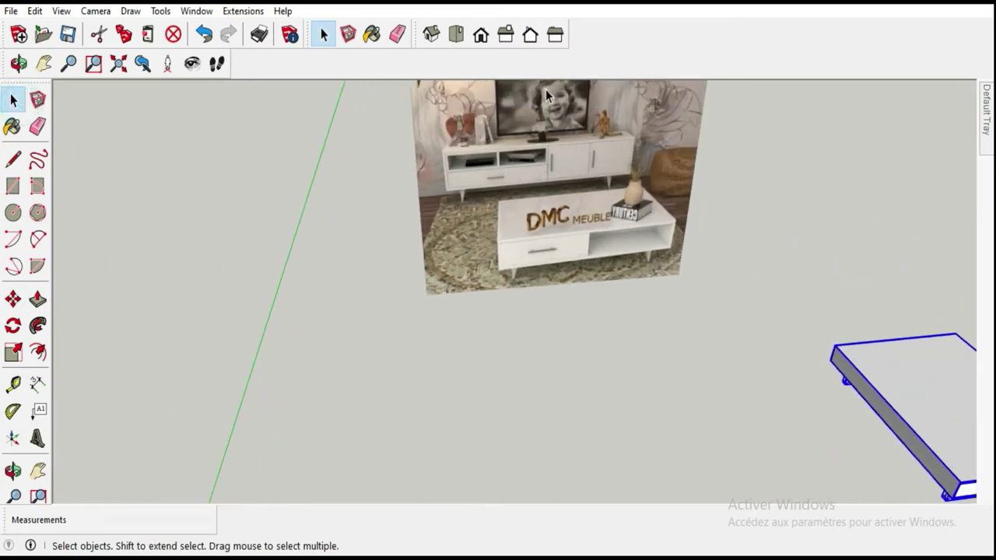
{"action": "scroll", "coordinate": [546, 90], "scroll_direction": "up", "scroll_amount": 5}
{"action": "middle_click_drag", "start_coordinate": [546, 90], "coordinate": [596, 167]}
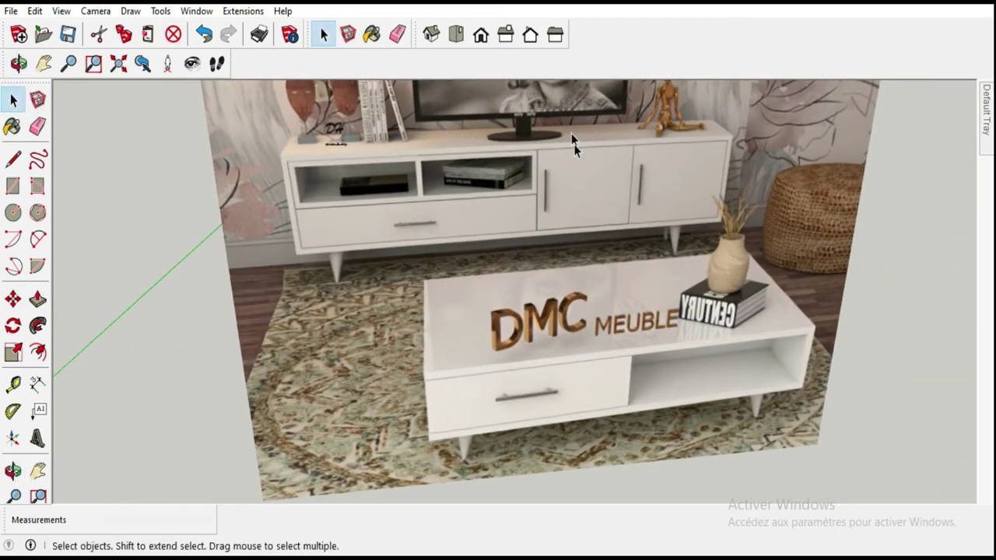
{"action": "scroll", "coordinate": [573, 144], "scroll_direction": "down", "scroll_amount": 3}
{"action": "scroll", "coordinate": [543, 108], "scroll_direction": "down", "scroll_amount": 2}
{"action": "scroll", "coordinate": [543, 109], "scroll_direction": "down", "scroll_amount": 1}
{"action": "scroll", "coordinate": [563, 316], "scroll_direction": "up", "scroll_amount": 1}
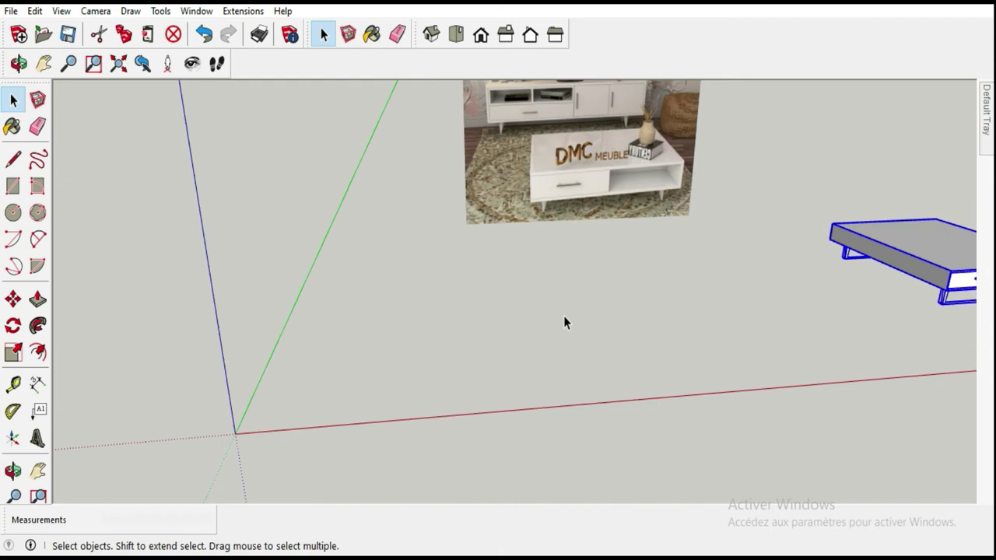
- Draw a 1200 × 320 mm rectangle on the ground near the origin
{"action": "middle_click_drag", "start_coordinate": [623, 332], "coordinate": [579, 312]}
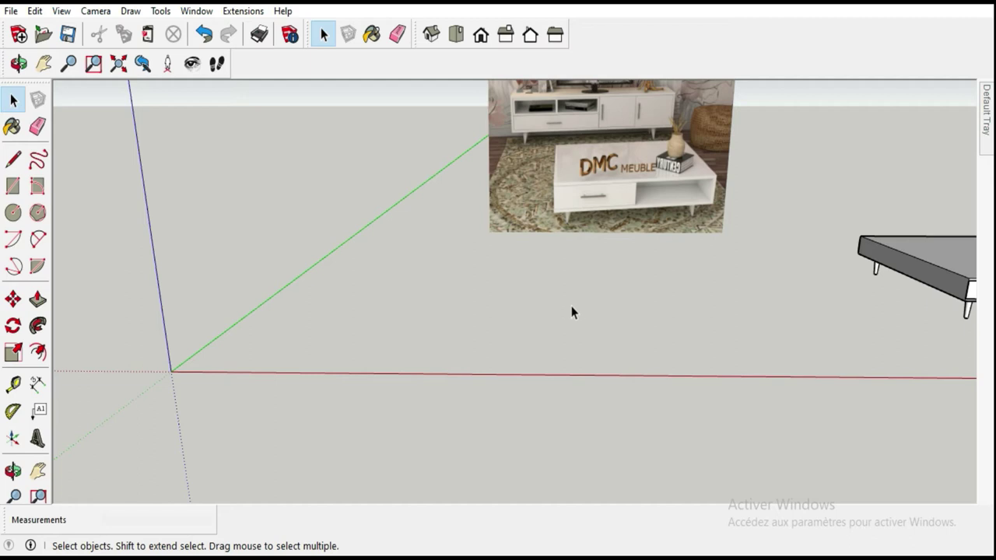
{"action": "left_click", "coordinate": [13, 185]}
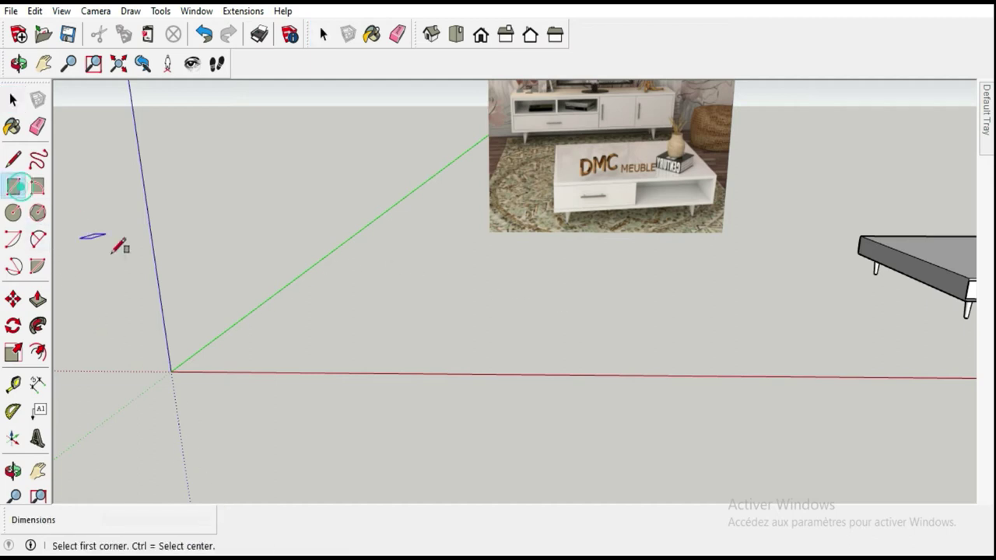
{"action": "left_click", "coordinate": [297, 320]}
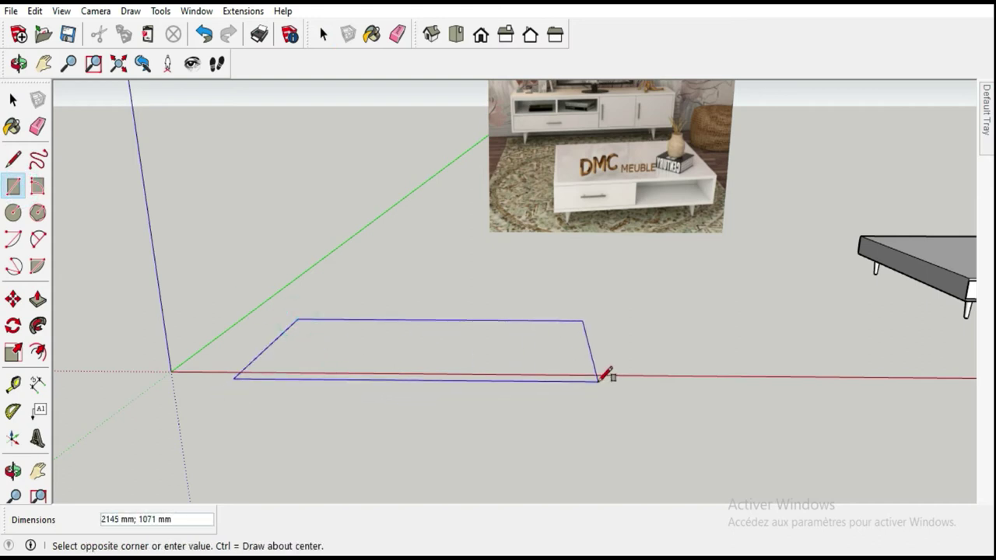
{"action": "type", "text": "1200;320"}
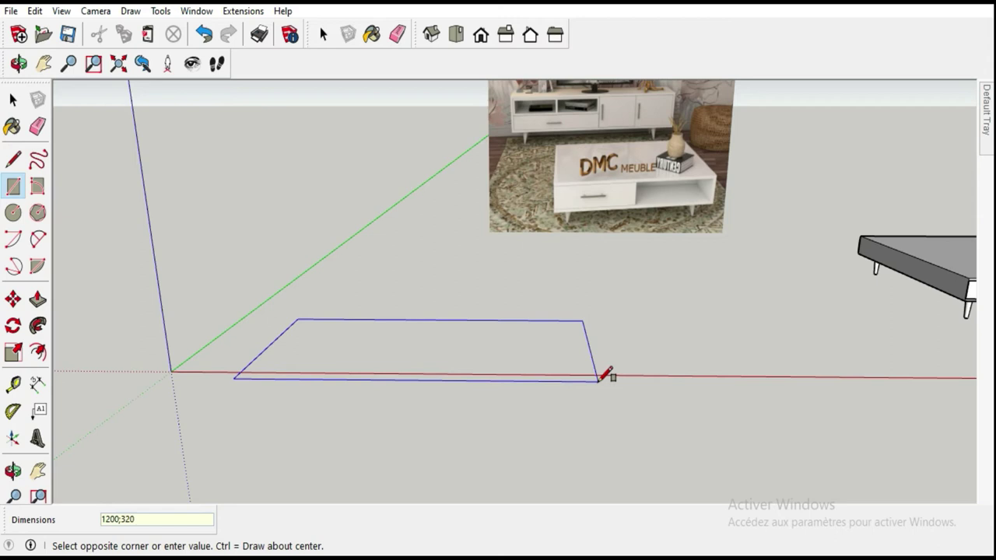
{"action": "key", "text": "Return"}
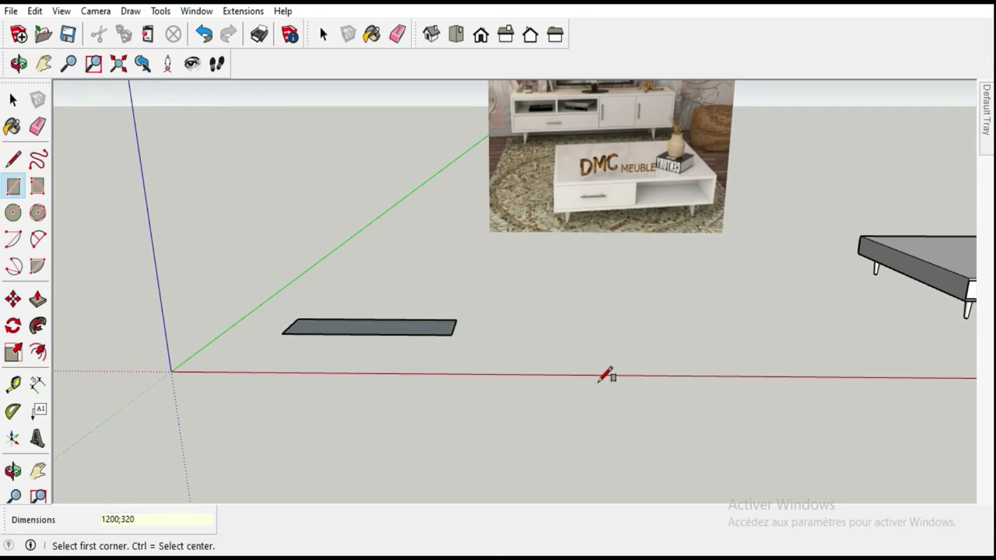
- Select the rectangle's face and edges and make them a group
{"action": "left_click", "coordinate": [14, 100]}
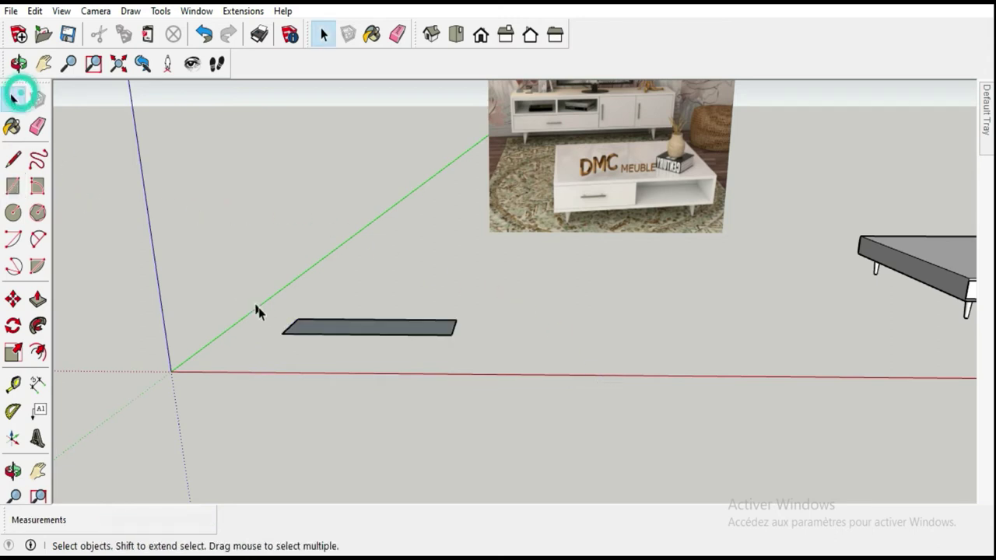
{"action": "scroll", "coordinate": [421, 333], "scroll_direction": "up", "scroll_amount": 2}
{"action": "scroll", "coordinate": [423, 339], "scroll_direction": "up", "scroll_amount": 2}
{"action": "double_click", "coordinate": [425, 339]}
{"action": "right_click", "coordinate": [425, 339]}
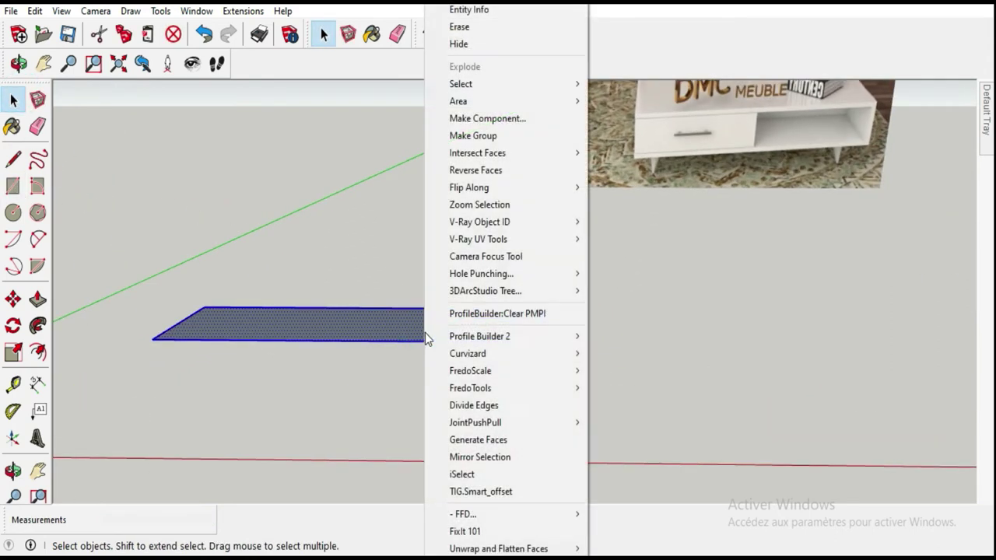
{"action": "left_click", "coordinate": [477, 140]}
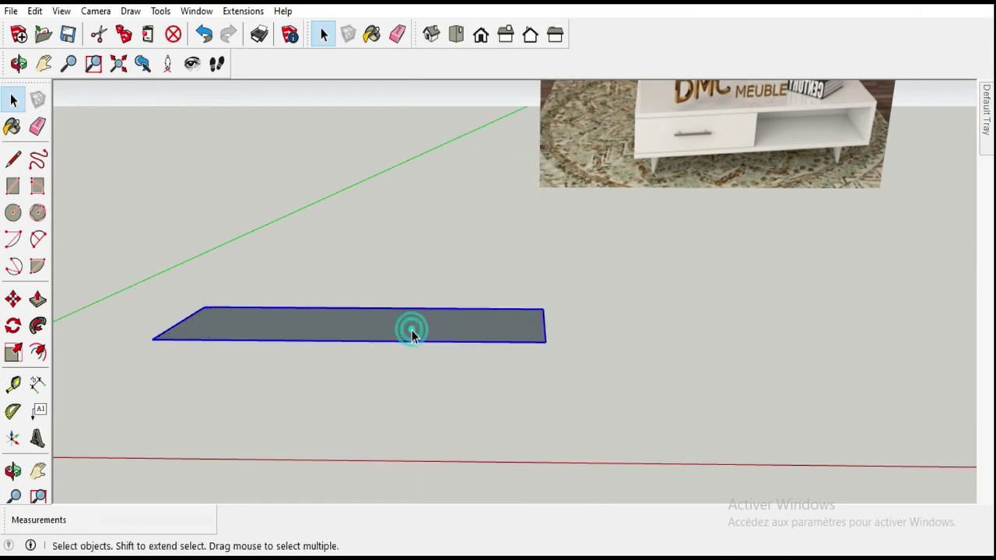
- Inside the group, push/pull the 1200 × 320 rectangle up 300 mm into a box
{"action": "double_click", "coordinate": [412, 333]}
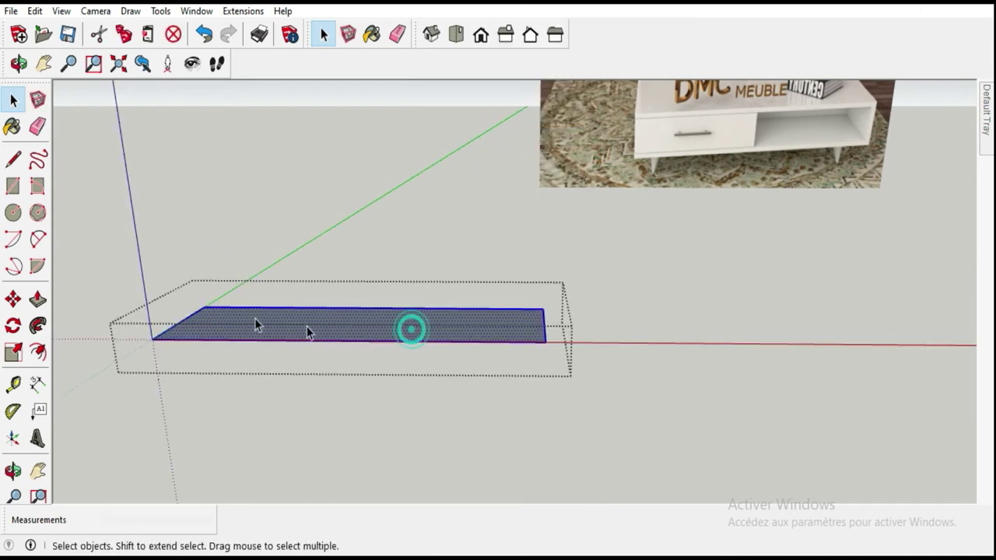
{"action": "left_click", "coordinate": [37, 300]}
{"action": "left_click_drag", "start_coordinate": [224, 319], "coordinate": [230, 272]}
{"action": "type", "text": "300"}
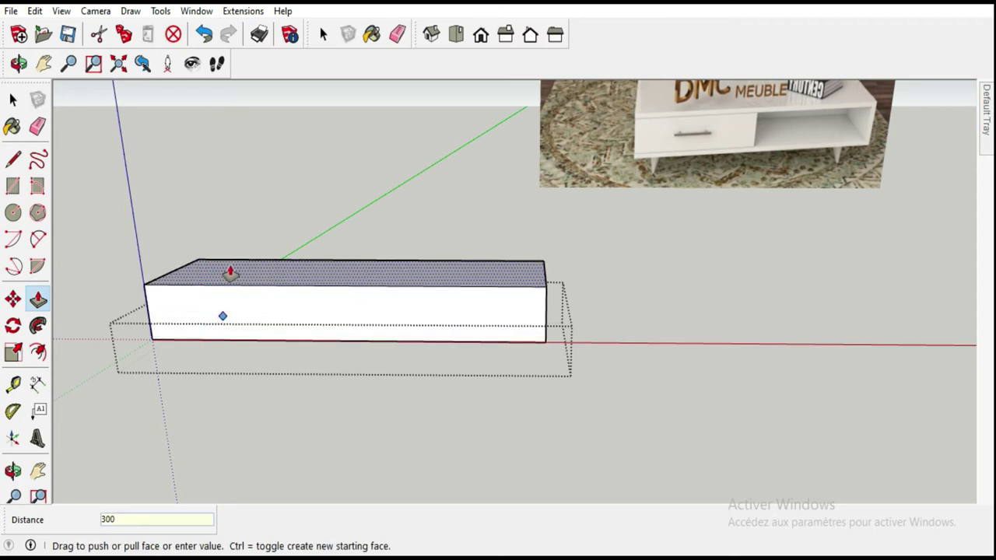
{"action": "key", "text": "Return"}
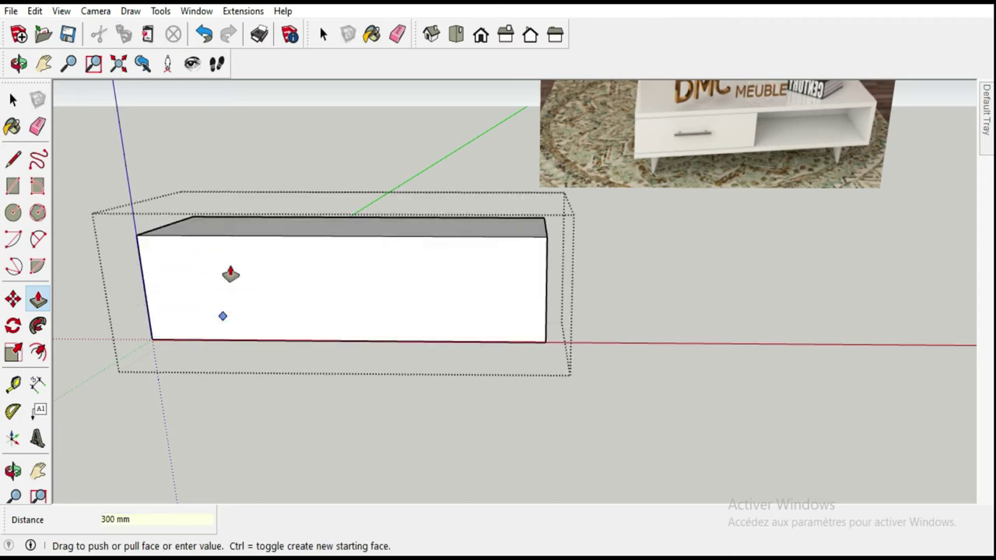
{"action": "scroll", "coordinate": [563, 483], "scroll_direction": "down", "scroll_amount": 2}
{"action": "middle_click_drag", "start_coordinate": [562, 482], "coordinate": [431, 366]}
{"action": "left_click_drag", "start_coordinate": [456, 349], "coordinate": [436, 346]}
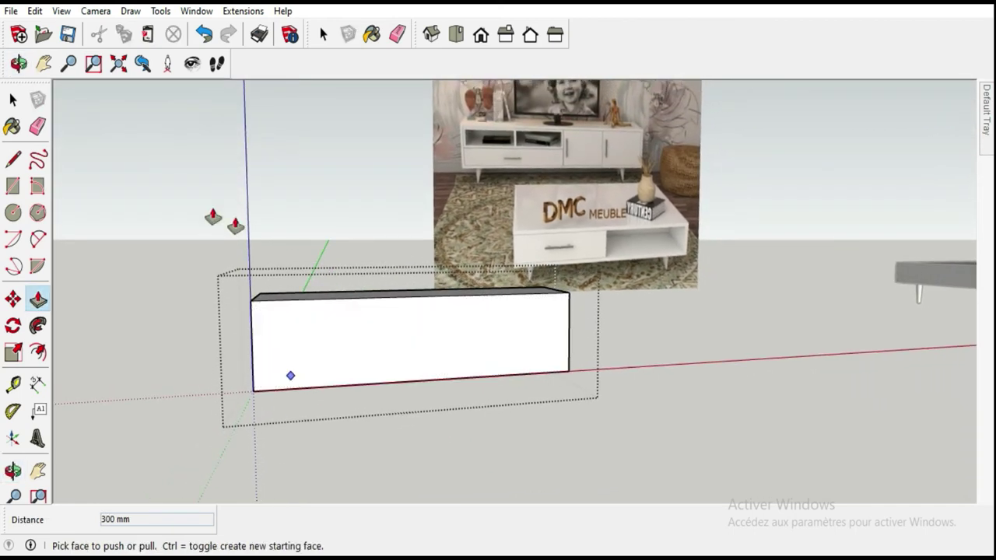
{"action": "left_click", "coordinate": [12, 99]}
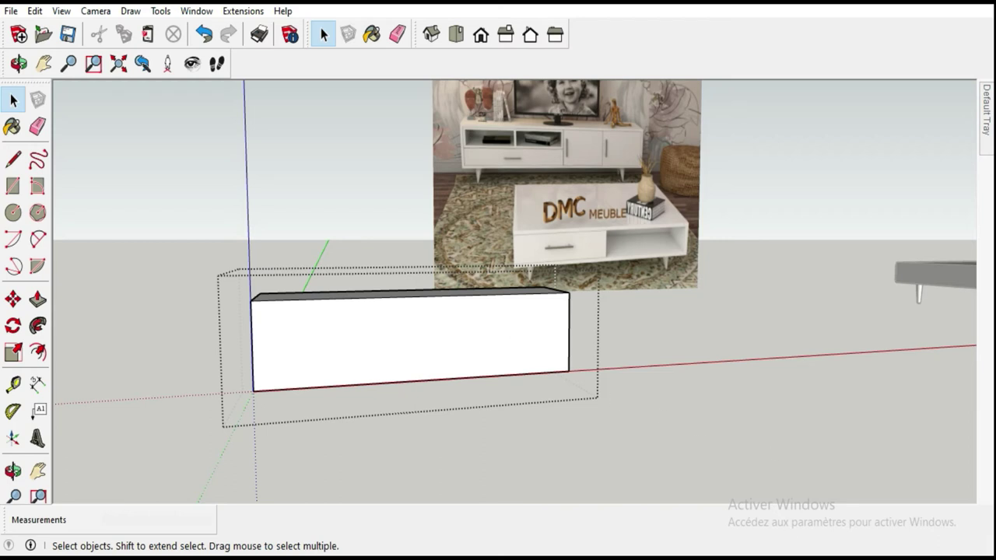
- Divide the box's top edge in two and place a guide at its midpoint
{"action": "left_click", "coordinate": [360, 303]}
{"action": "right_click", "coordinate": [360, 302]}
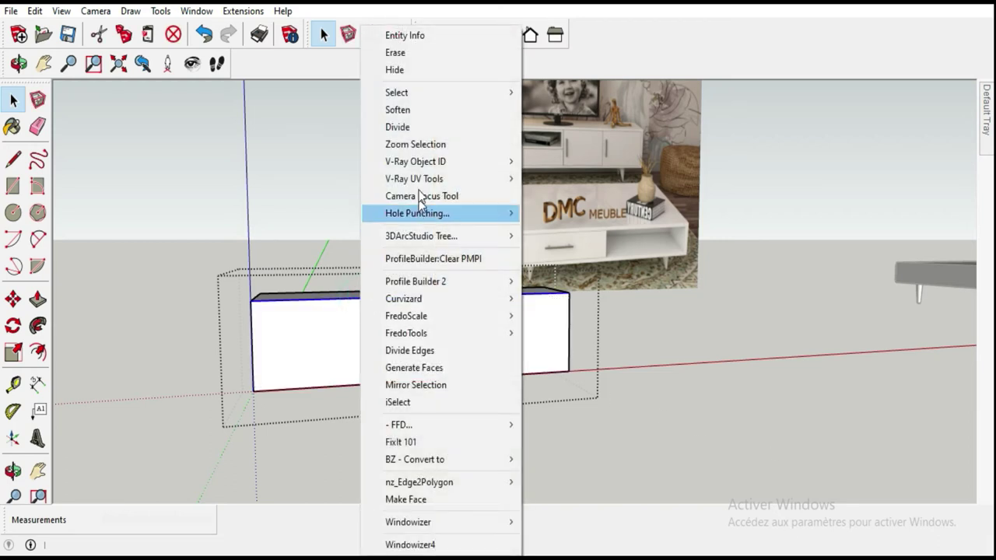
{"action": "left_click", "coordinate": [402, 127]}
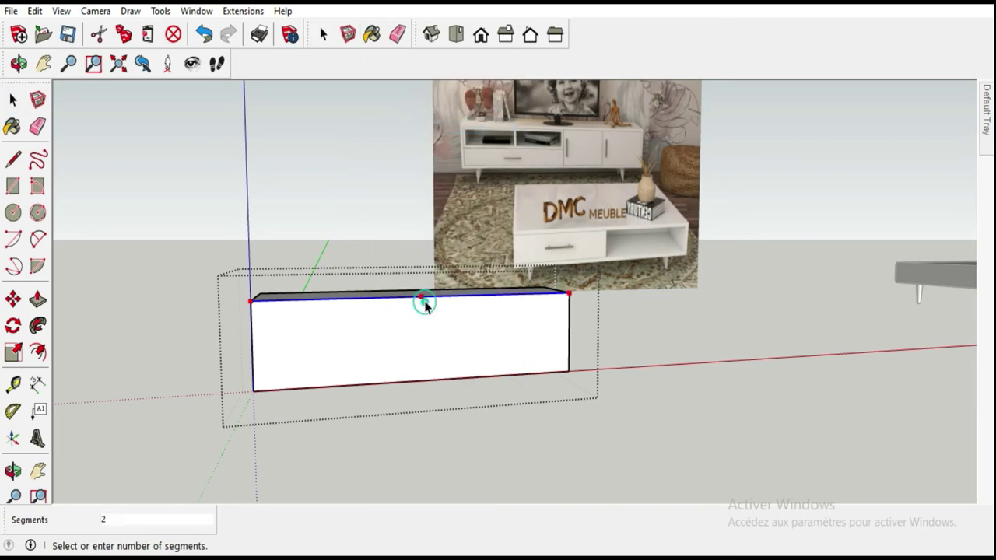
{"action": "left_click", "coordinate": [16, 385]}
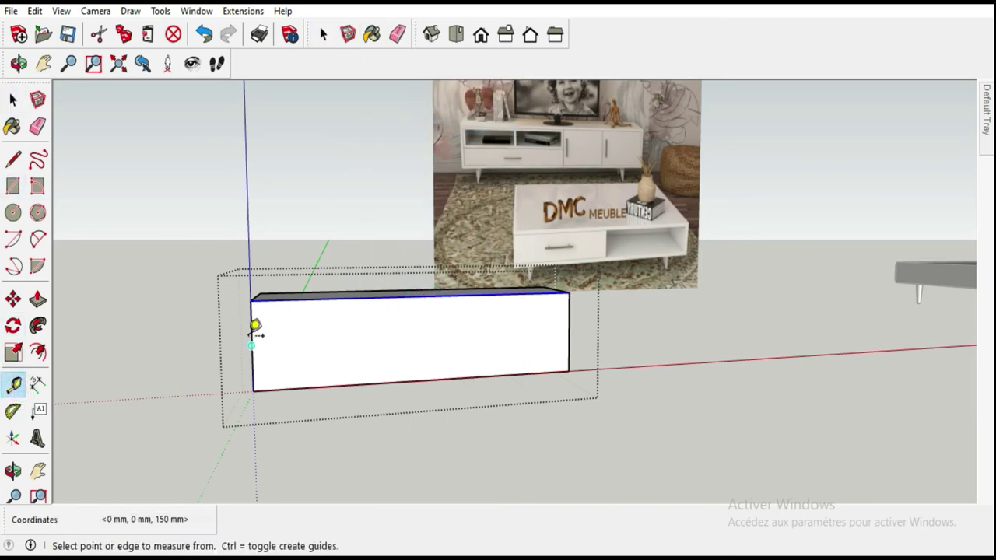
{"action": "left_click", "coordinate": [251, 344]}
{"action": "left_click", "coordinate": [421, 295]}
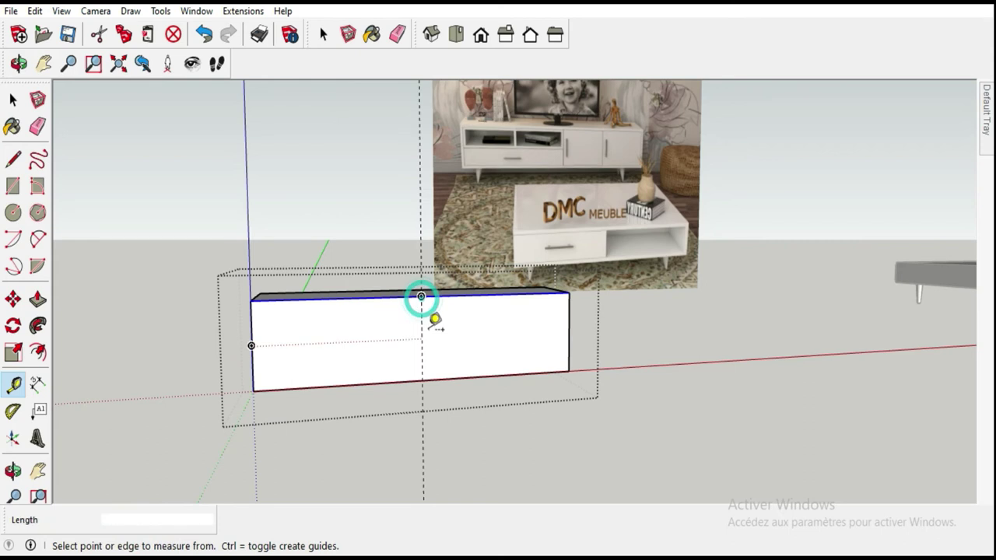
- Add a vertical guide 500 mm in from the cabinet's right edge
{"action": "left_click", "coordinate": [422, 338]}
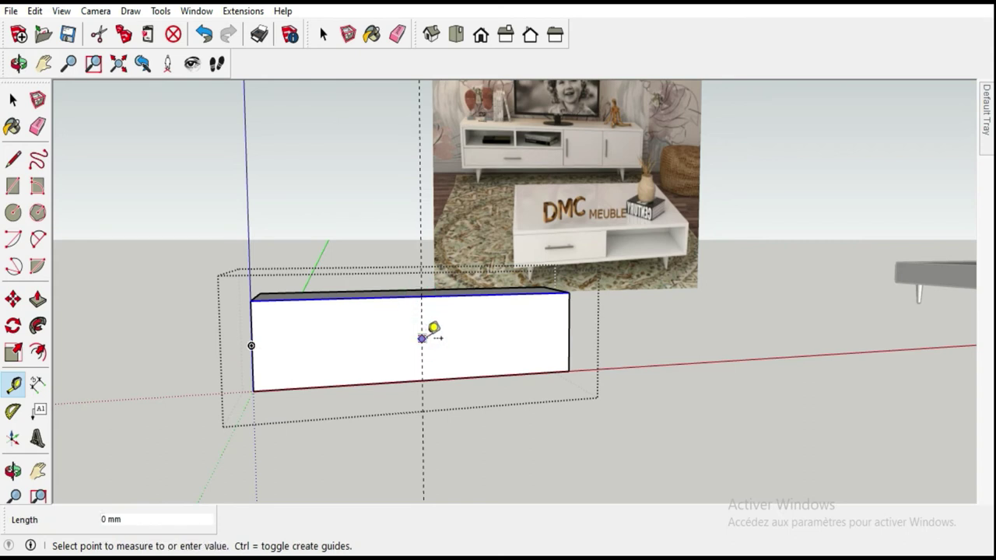
{"action": "left_click", "coordinate": [573, 326]}
{"action": "scroll", "coordinate": [522, 338], "scroll_direction": "up", "scroll_amount": 2}
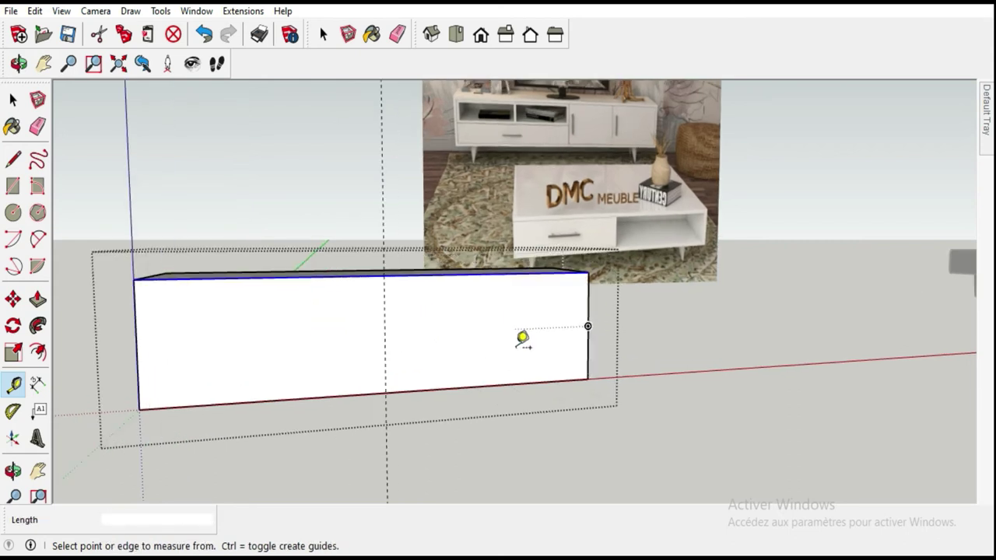
{"action": "left_click", "coordinate": [587, 305]}
{"action": "type", "text": "500"}
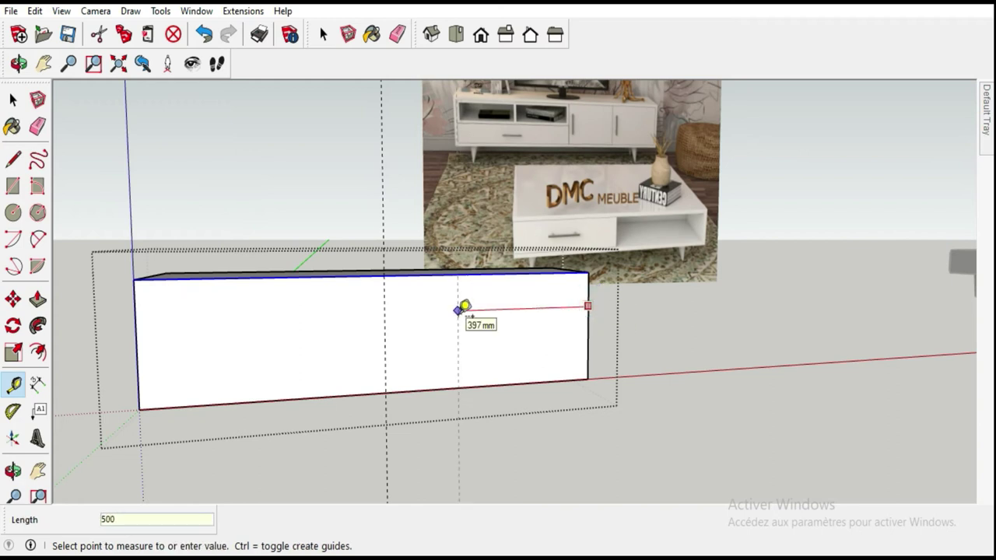
{"action": "key", "text": "Return"}
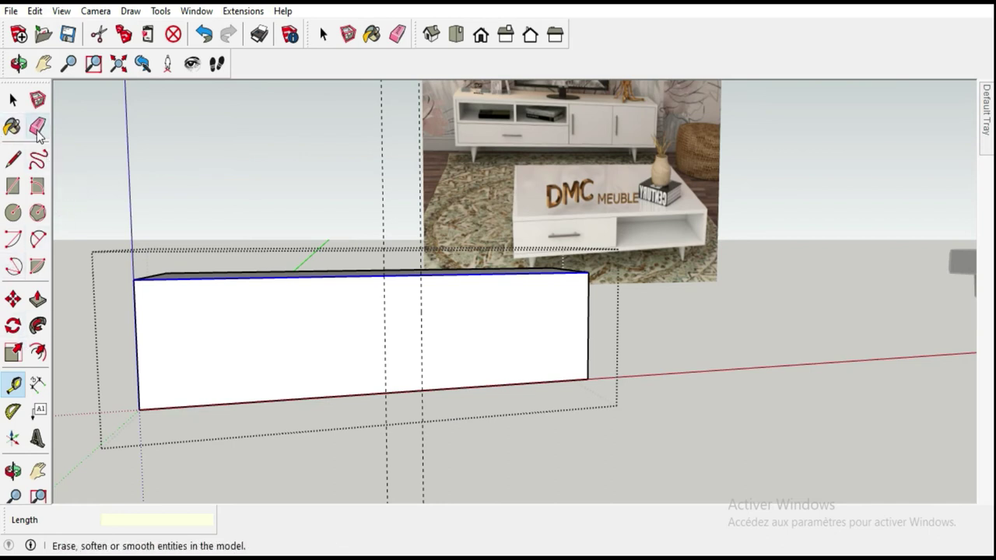
- Erase the temporary centre guide and reselect the front face
{"action": "left_click", "coordinate": [37, 126]}
{"action": "left_click", "coordinate": [372, 188]}
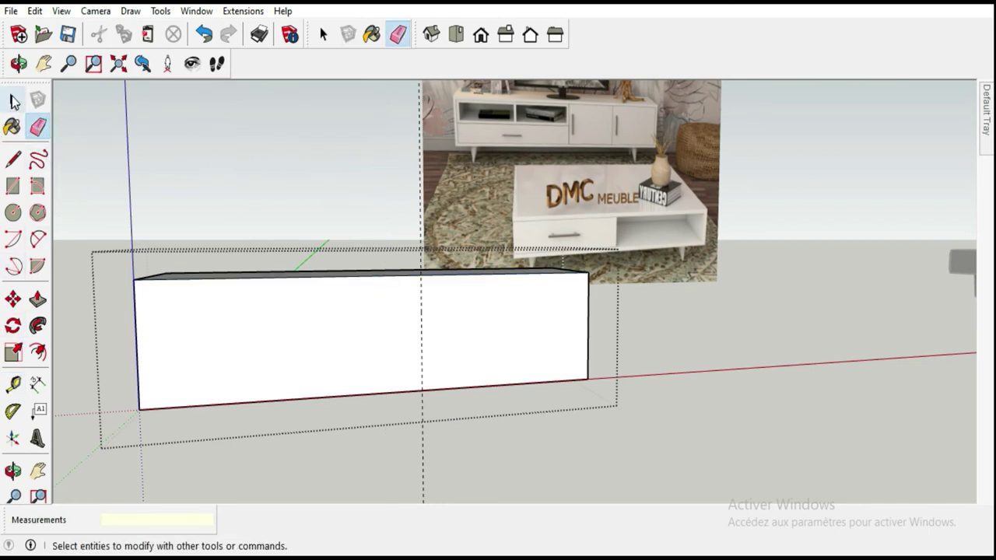
{"action": "left_click", "coordinate": [13, 99]}
{"action": "left_click", "coordinate": [289, 308]}
{"action": "scroll", "coordinate": [582, 467], "scroll_direction": "down", "scroll_amount": 1}
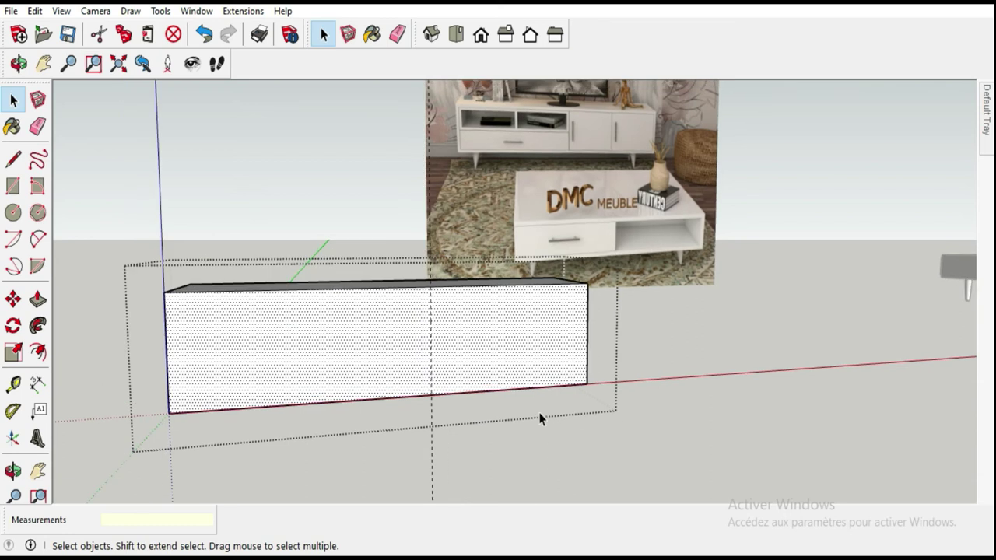
- Inset the front face border by 17 mm and draw a vertical divider at the guide
{"action": "left_click", "coordinate": [38, 352]}
{"action": "left_click", "coordinate": [310, 305]}
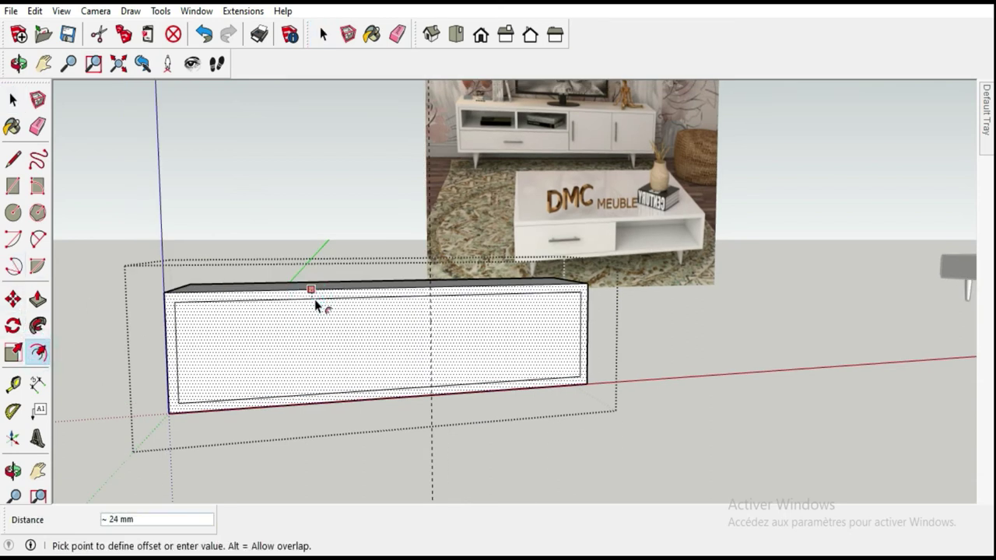
{"action": "type", "text": "17"}
{"action": "key", "text": "Return"}
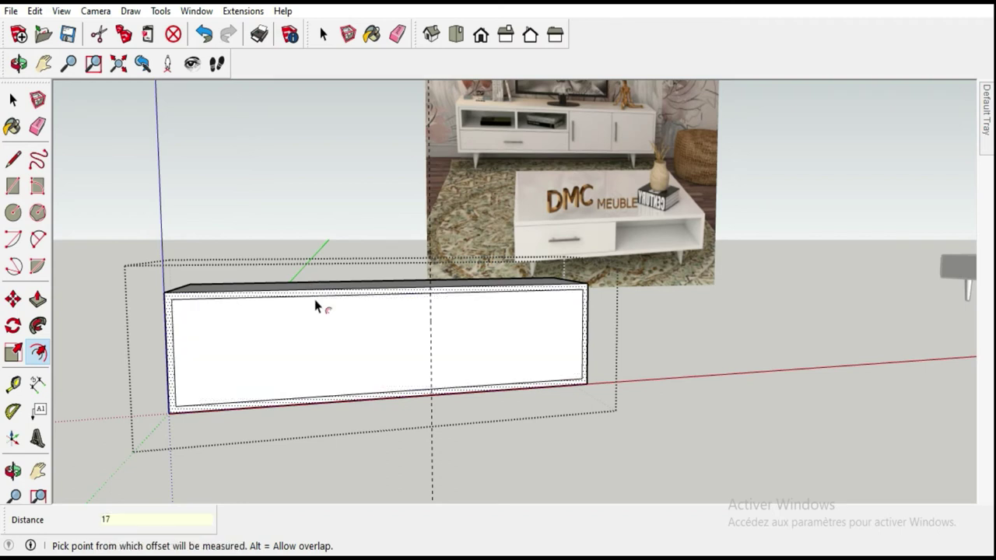
{"action": "left_click", "coordinate": [13, 159]}
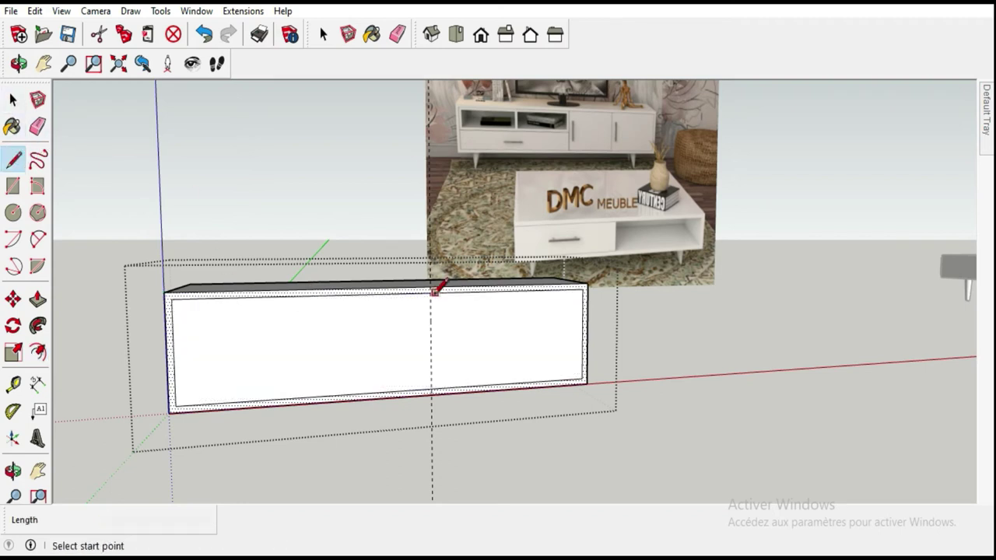
{"action": "left_click", "coordinate": [431, 388]}
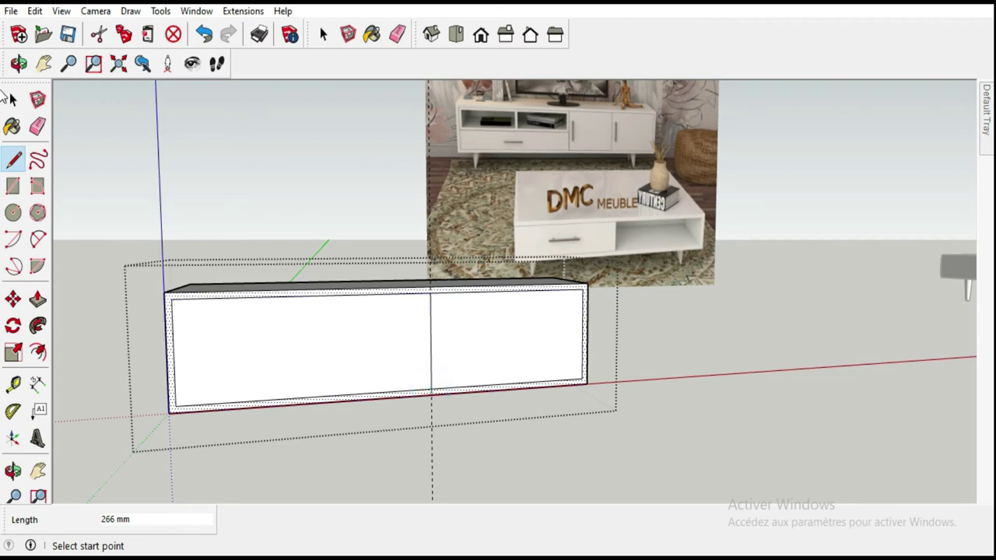
{"action": "left_click", "coordinate": [12, 98]}
- Draw a horizontal line across the left section, splitting it into upper and lower panels
{"action": "left_click", "coordinate": [273, 336]}
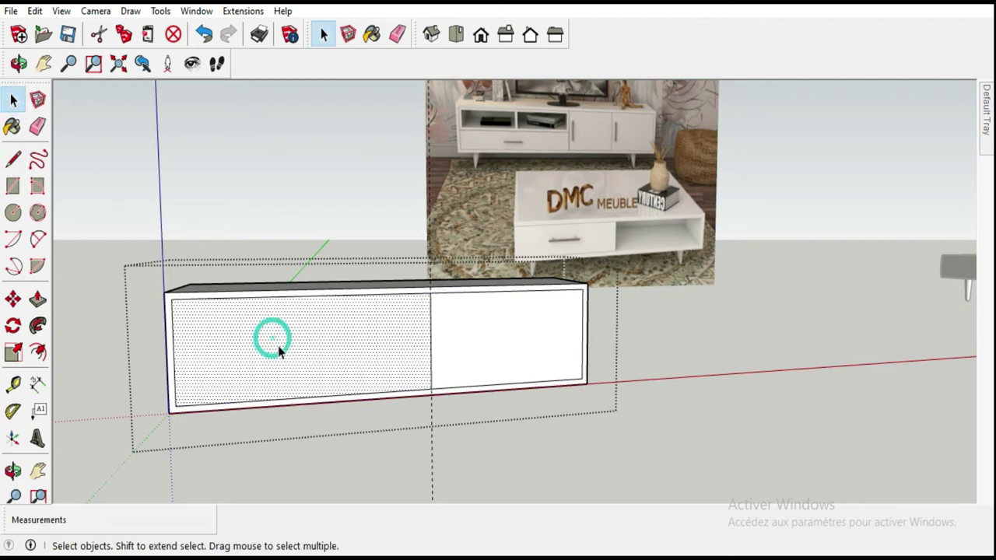
{"action": "left_click", "coordinate": [12, 158]}
{"action": "left_click", "coordinate": [173, 353]}
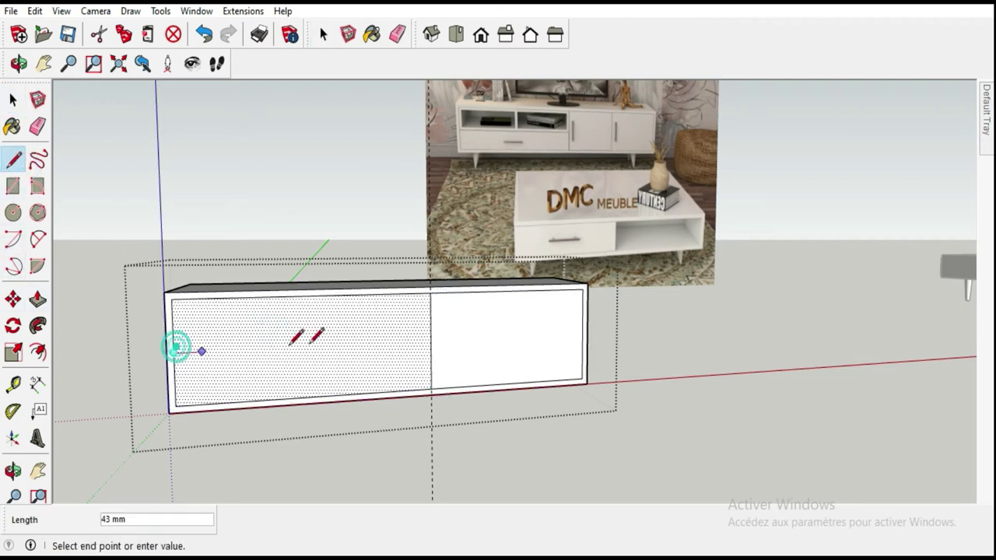
{"action": "left_click", "coordinate": [430, 340]}
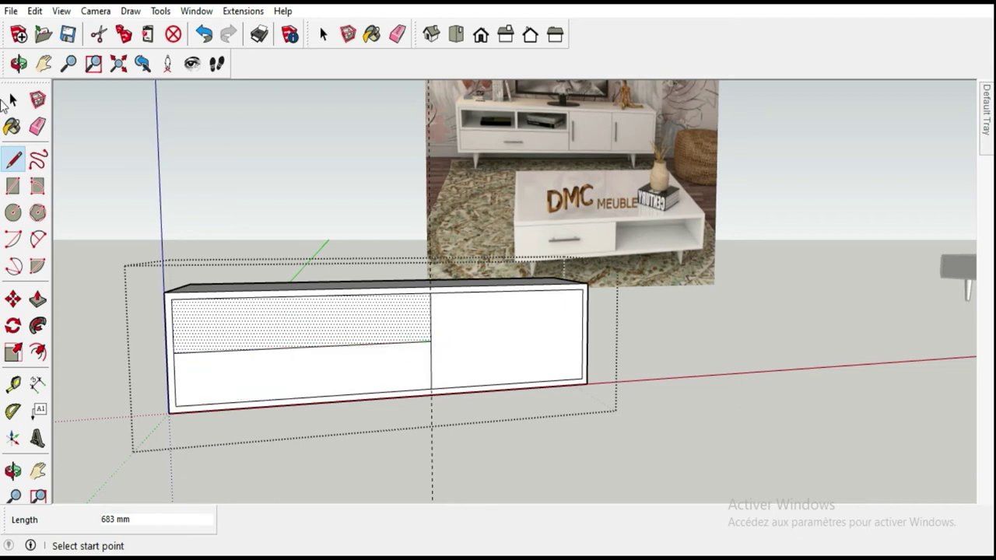
{"action": "left_click", "coordinate": [11, 99]}
{"action": "middle_click_drag", "start_coordinate": [307, 354], "coordinate": [381, 312]}
- Inset the upper-left panel by 15 mm, replacing a first 17 mm inset
{"action": "left_click", "coordinate": [37, 352]}
{"action": "left_click", "coordinate": [177, 299]}
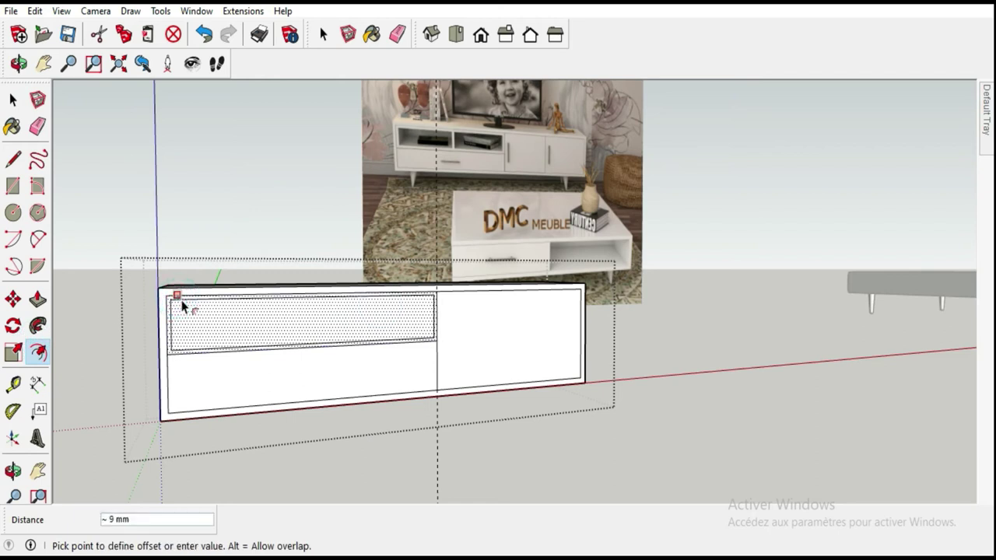
{"action": "type", "text": "17"}
{"action": "key", "text": "Return"}
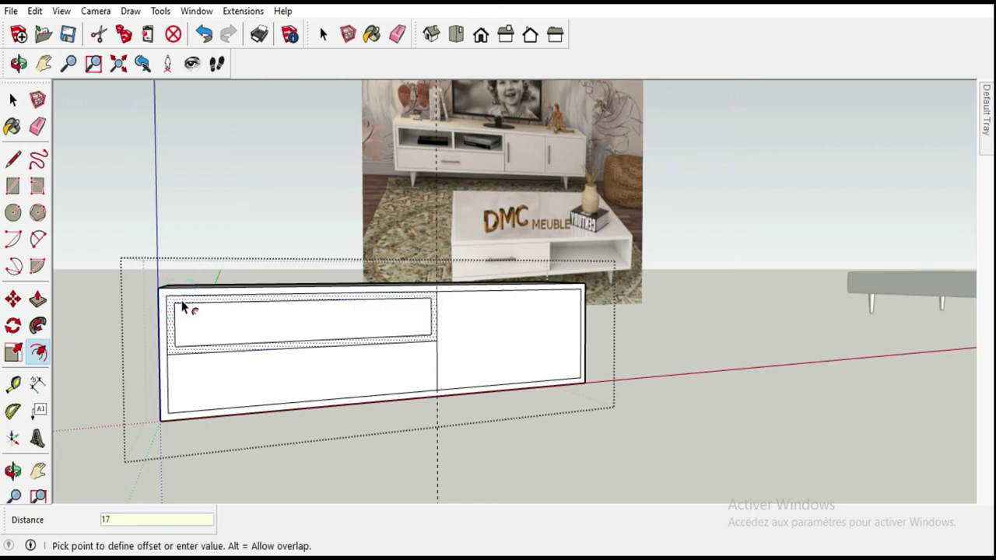
{"action": "left_click", "coordinate": [203, 34]}
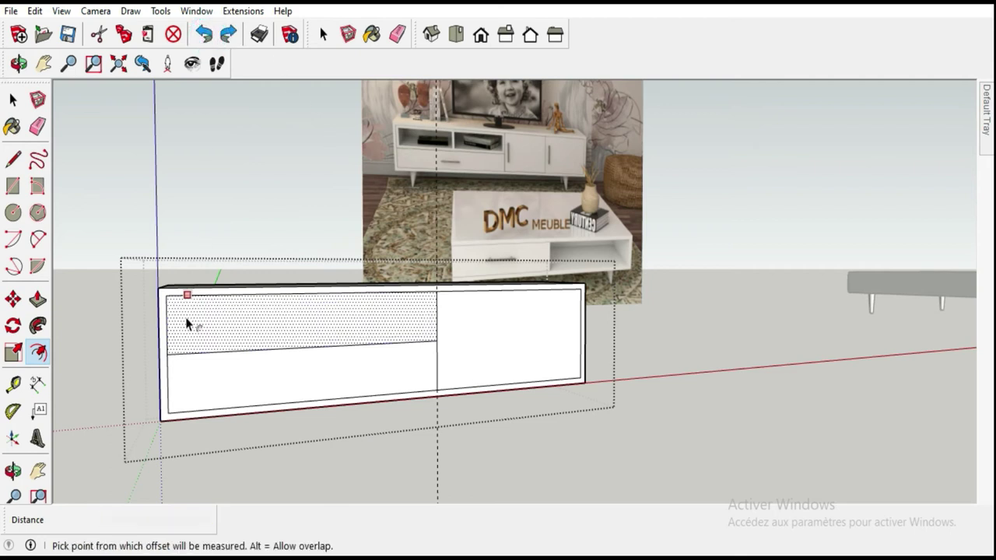
{"action": "left_click", "coordinate": [166, 316]}
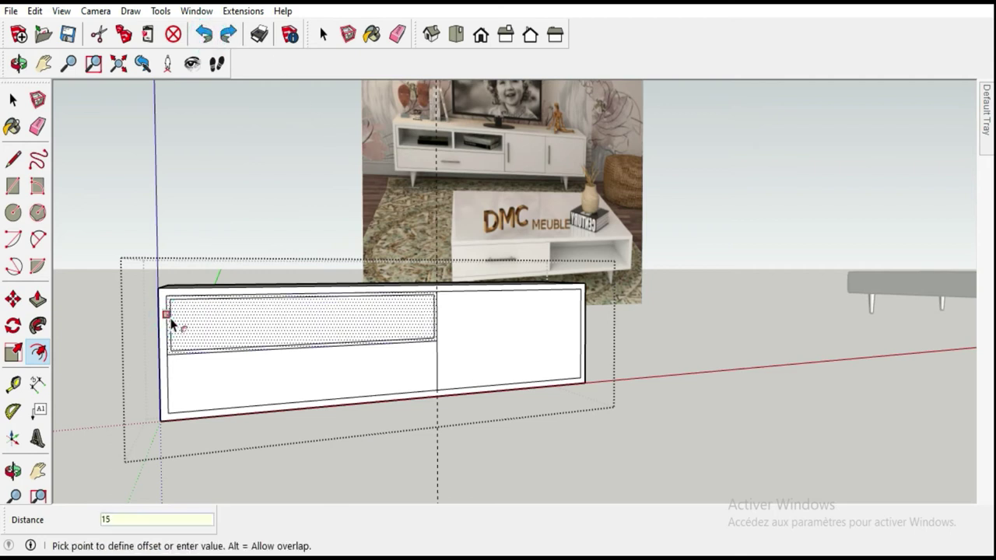
{"action": "key", "text": "Return"}
- Push the inner upper-left face 310 mm into the cabinet to form the shelf niche
{"action": "key", "text": "p"}
{"action": "double_click", "coordinate": [234, 315]}
{"action": "middle_click_drag", "start_coordinate": [234, 315], "coordinate": [78, 233]}
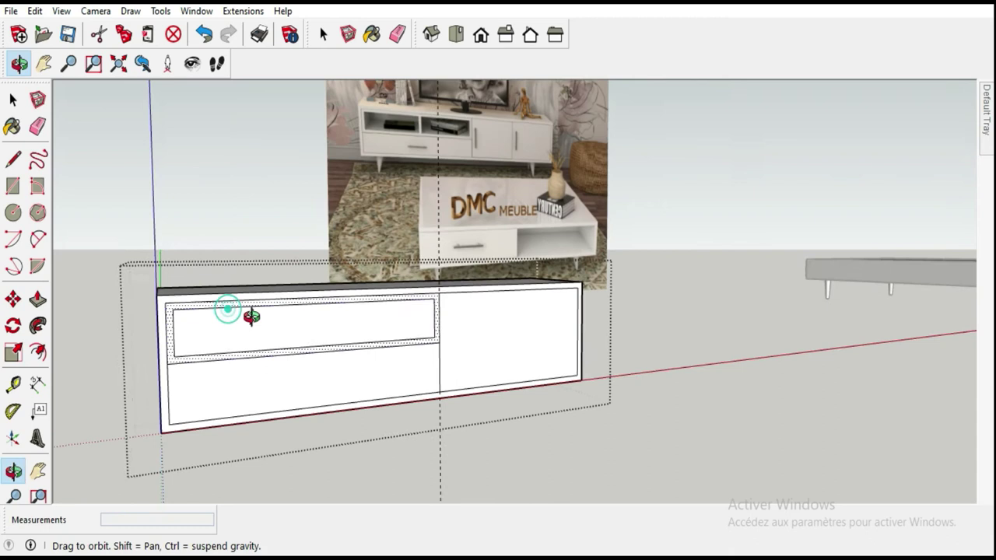
{"action": "left_click", "coordinate": [203, 34]}
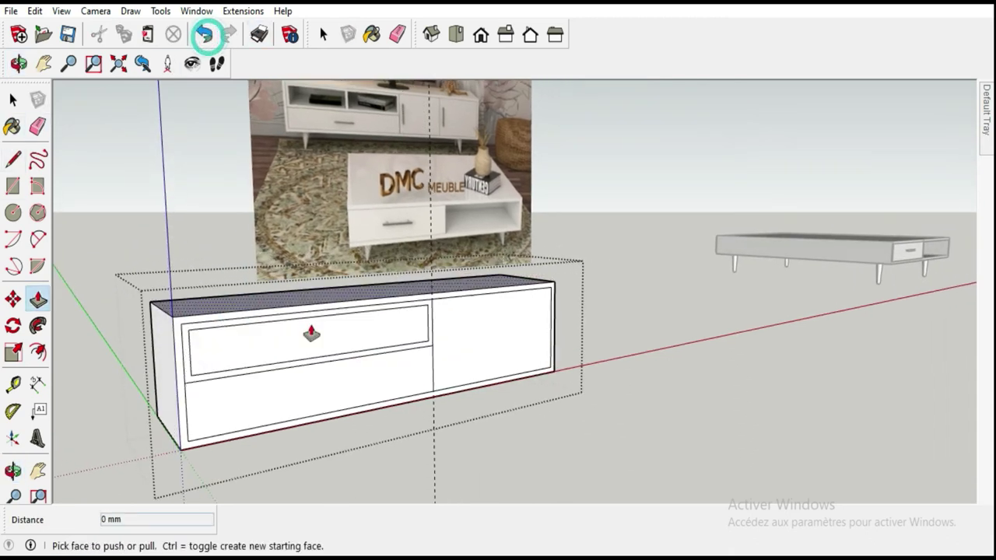
{"action": "left_click", "coordinate": [290, 332]}
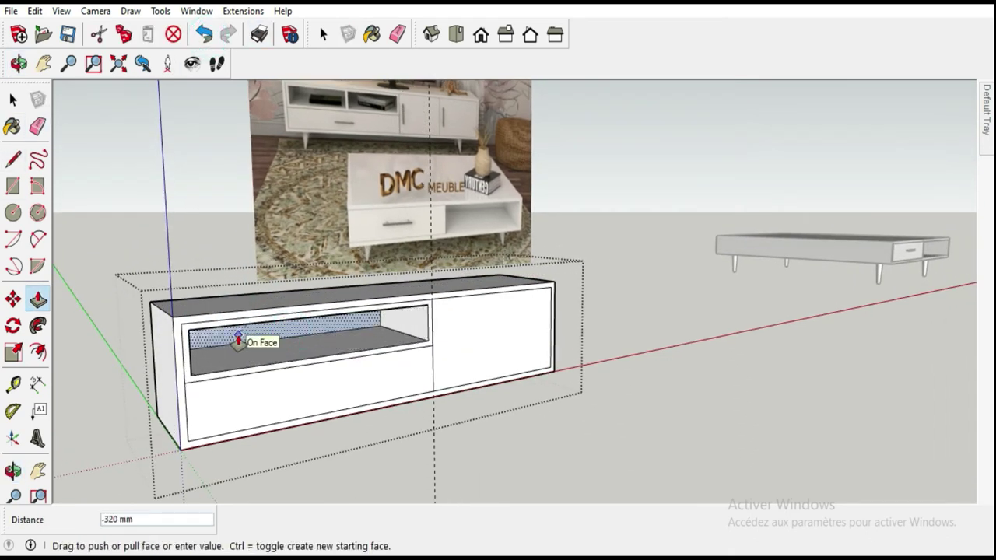
{"action": "type", "text": "-310"}
{"action": "key", "text": "Return"}
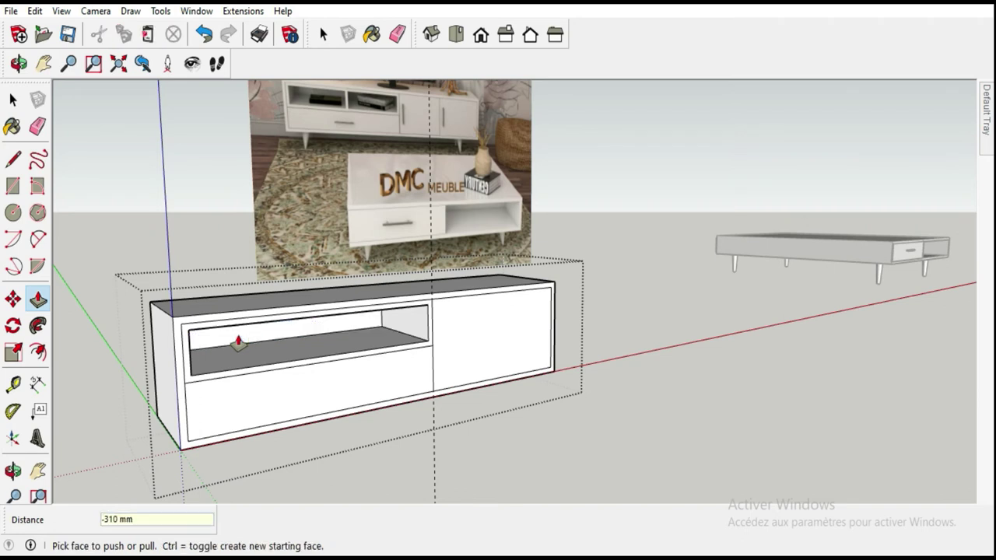
{"action": "left_click", "coordinate": [12, 100]}
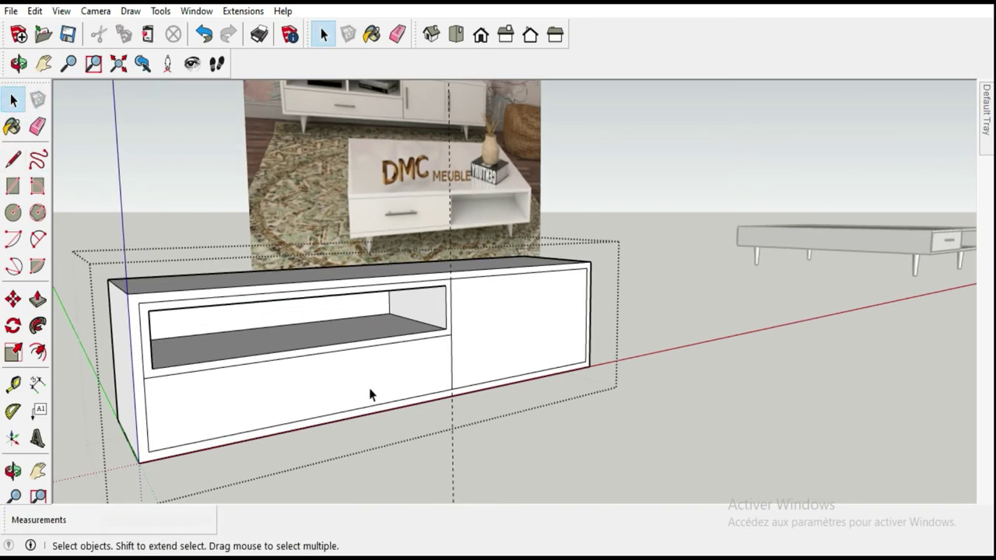
- Add a 2 mm inset outline to the drawer front
{"action": "left_click", "coordinate": [366, 385]}
{"action": "mouse_move", "coordinate": [438, 389]}
{"action": "middle_mouse_down"}
{"action": "mouse_move", "coordinate": [380, 361]}
{"action": "mouse_move", "coordinate": [373, 371]}
{"action": "middle_mouse_up"}
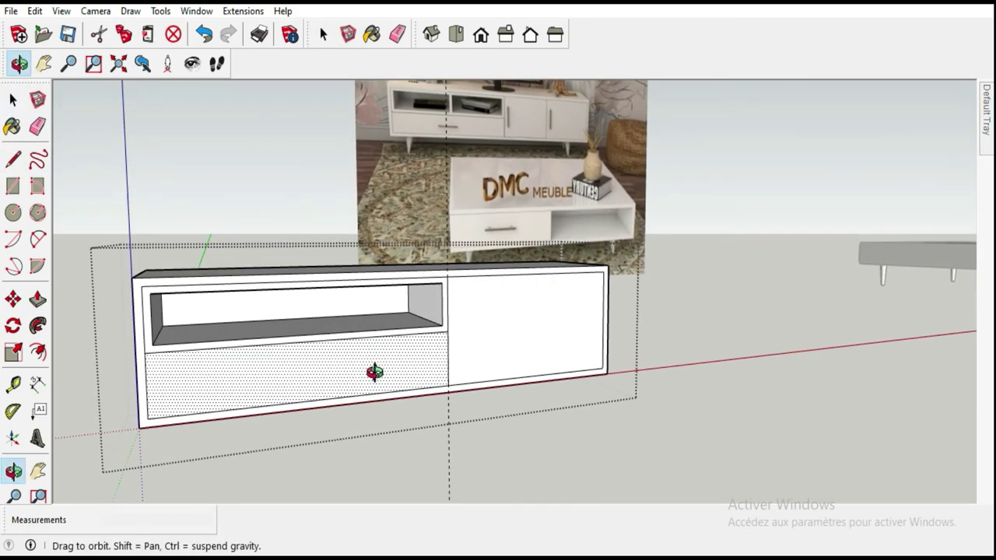
{"action": "left_click", "coordinate": [37, 352]}
{"action": "key", "text": "space"}
{"action": "scroll", "coordinate": [202, 385], "scroll_direction": "up", "scroll_amount": 3}
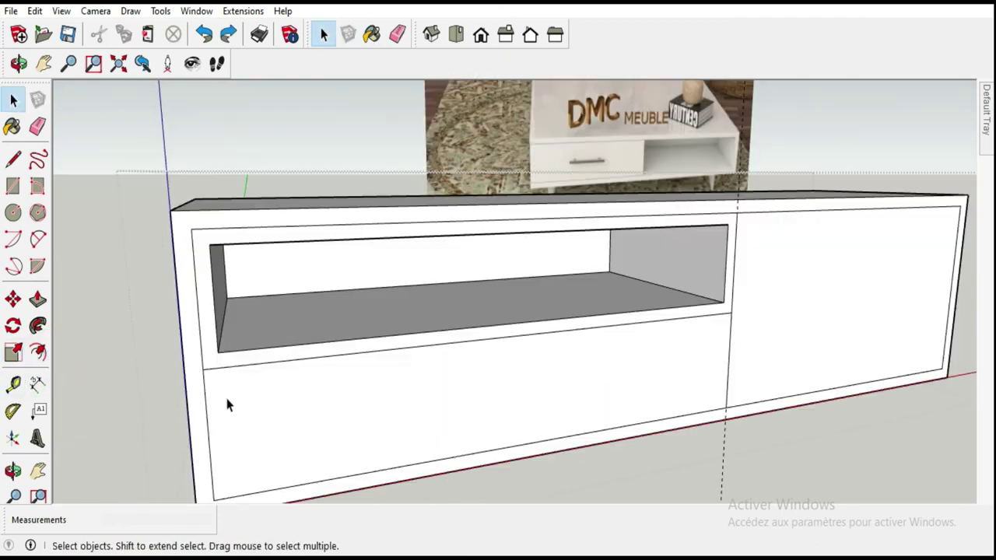
{"action": "left_click", "coordinate": [37, 353]}
{"action": "left_click", "coordinate": [202, 371]}
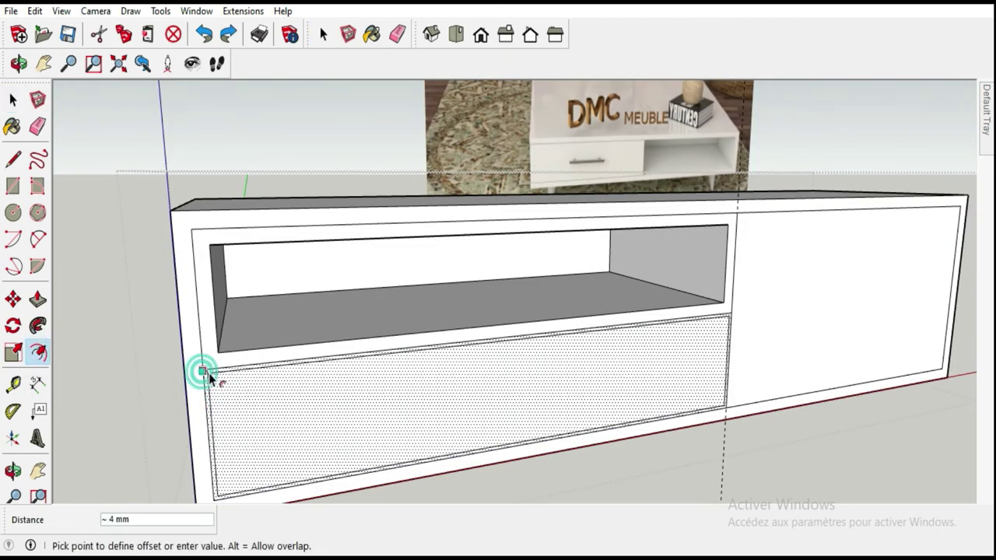
{"action": "type", "text": "2"}
{"action": "key", "text": "Return"}
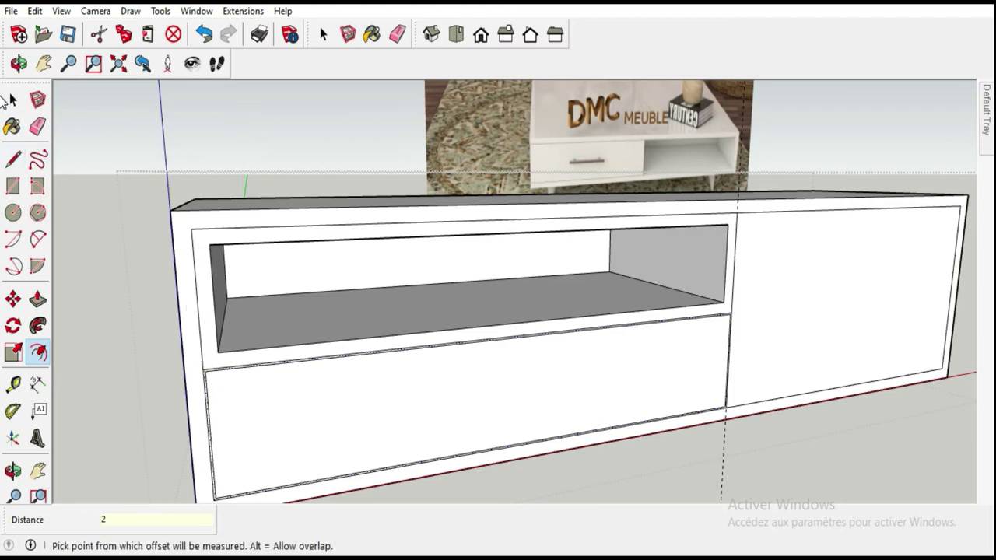
- Add a 2 mm inset outline around the open niche
{"action": "left_click", "coordinate": [12, 99]}
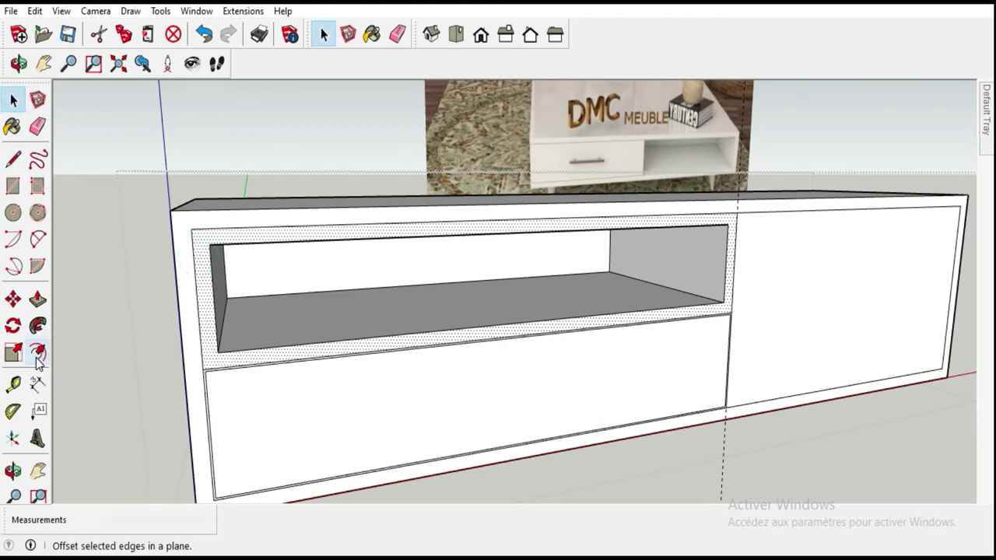
{"action": "left_click", "coordinate": [37, 352]}
{"action": "left_click", "coordinate": [183, 247]}
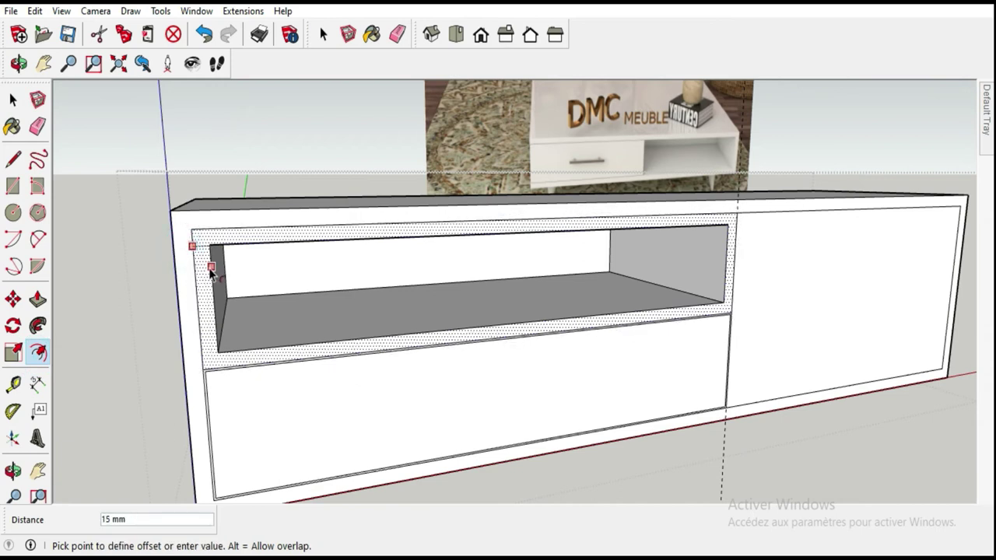
{"action": "key", "text": "Return"}
- Recess the niche frame strip to leave a gap above the drawer
{"action": "left_click", "coordinate": [37, 299]}
{"action": "scroll", "coordinate": [210, 378], "scroll_direction": "up", "scroll_amount": 3}
{"action": "scroll", "coordinate": [174, 382], "scroll_direction": "up", "scroll_amount": 3}
{"action": "mouse_move", "coordinate": [174, 382]}
{"action": "middle_mouse_down"}
{"action": "mouse_move", "coordinate": [251, 402]}
{"action": "mouse_move", "coordinate": [242, 378]}
{"action": "middle_mouse_up"}
{"action": "left_click", "coordinate": [238, 373]}
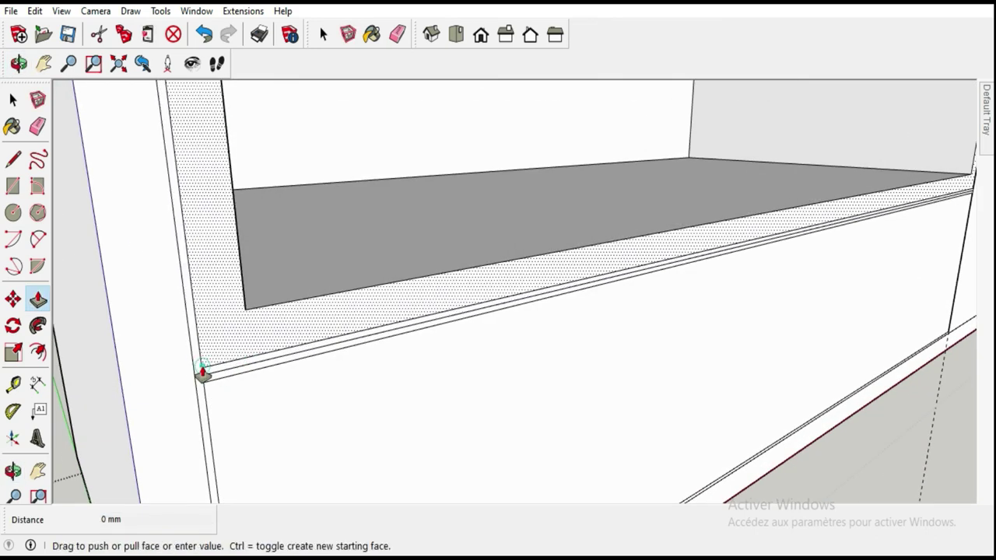
{"action": "left_click", "coordinate": [201, 369]}
{"action": "left_click", "coordinate": [203, 34]}
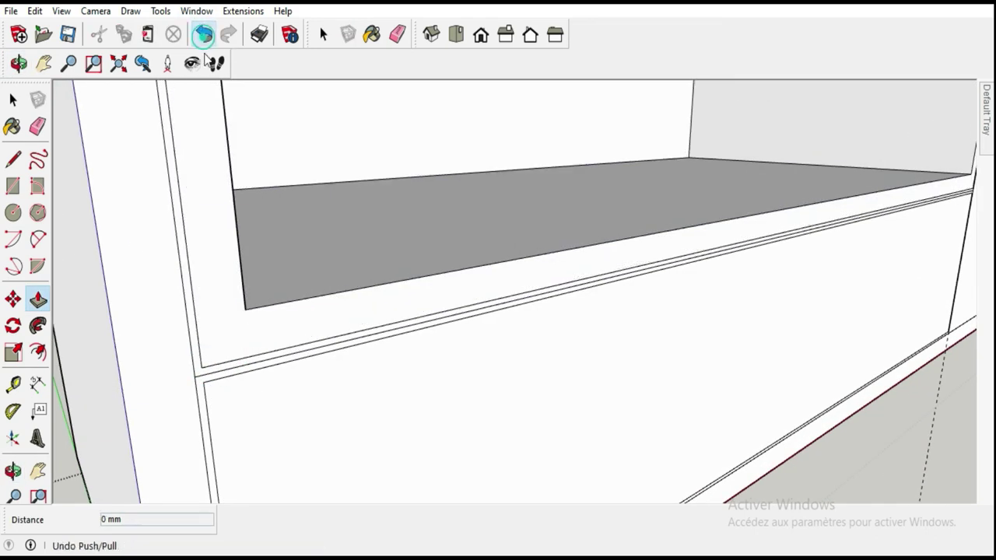
{"action": "left_click", "coordinate": [190, 351]}
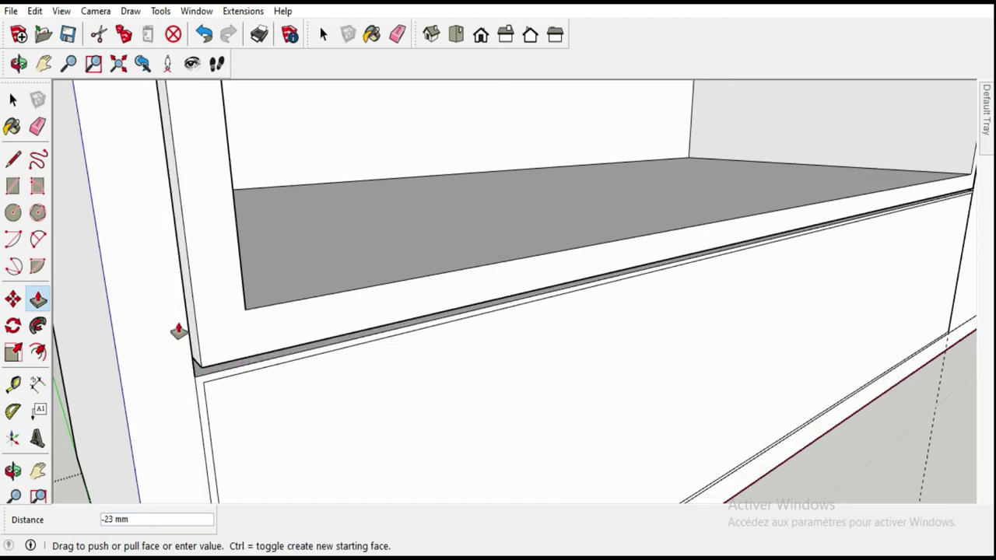
{"action": "left_click", "coordinate": [199, 382]}
- Orbit around the cabinet to face the right door panel
{"action": "mouse_move", "coordinate": [201, 389]}
{"action": "middle_mouse_down"}
{"action": "mouse_move", "coordinate": [205, 382]}
{"action": "mouse_move", "coordinate": [158, 385]}
{"action": "middle_mouse_up"}
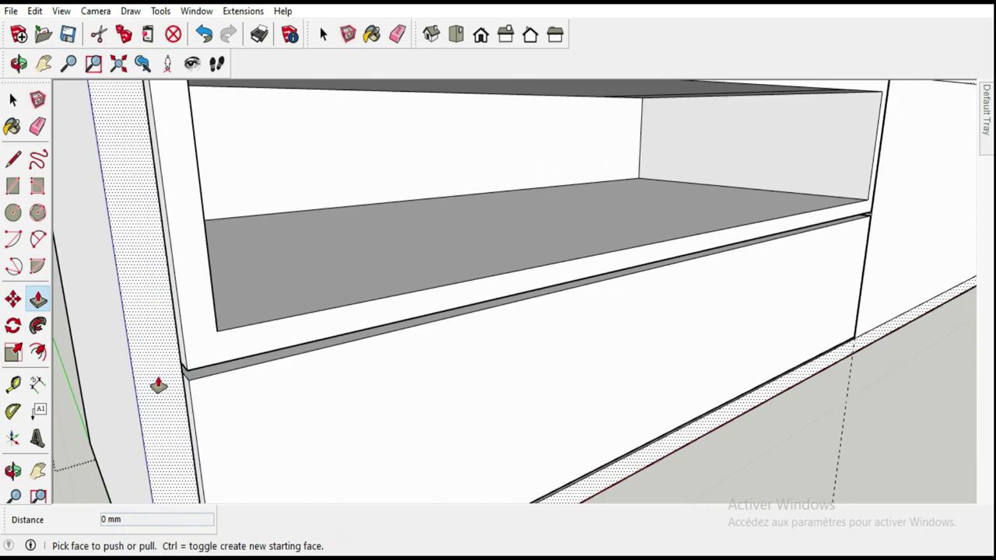
{"action": "scroll", "coordinate": [158, 385], "scroll_direction": "down", "scroll_amount": 5}
{"action": "scroll", "coordinate": [540, 288], "scroll_direction": "down", "scroll_amount": 2}
{"action": "scroll", "coordinate": [637, 259], "scroll_direction": "up", "scroll_amount": 5}
{"action": "middle_click_drag", "start_coordinate": [638, 260], "coordinate": [483, 256]}
- Select the right door panel and undo the earlier push on it
{"action": "left_click", "coordinate": [37, 351]}
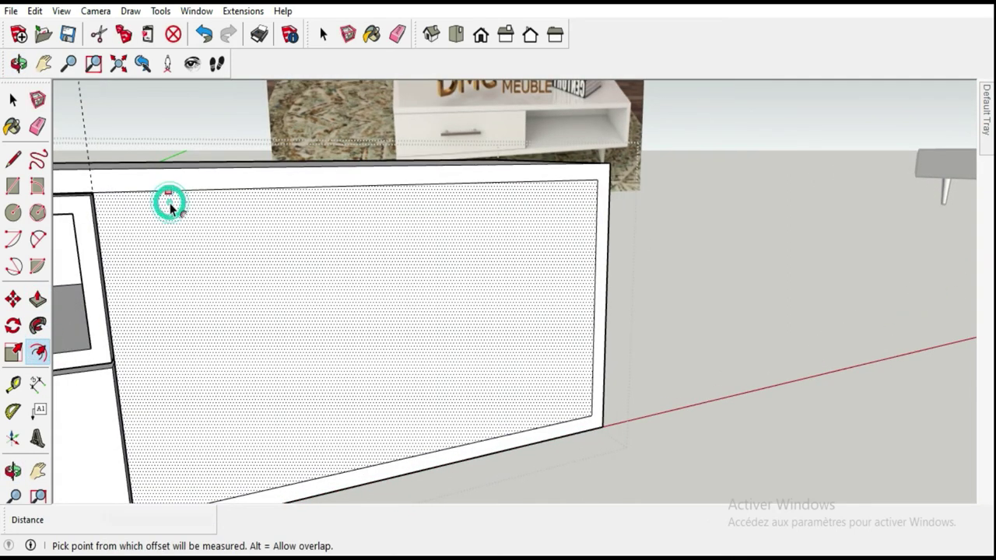
{"action": "scroll", "coordinate": [348, 389], "scroll_direction": "down", "scroll_amount": 2}
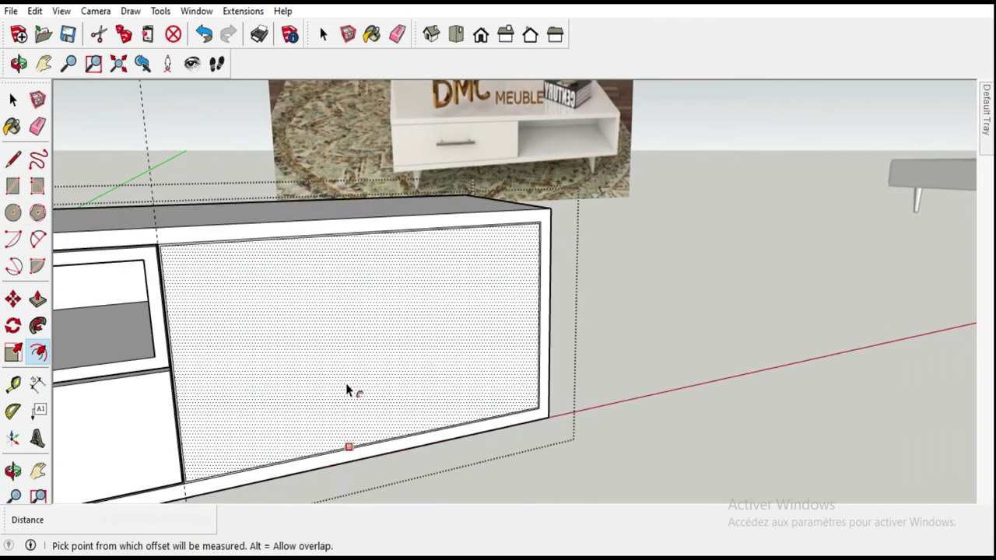
{"action": "scroll", "coordinate": [347, 389], "scroll_direction": "down", "scroll_amount": 3}
{"action": "mouse_move", "coordinate": [382, 413]}
{"action": "middle_mouse_down"}
{"action": "mouse_move", "coordinate": [311, 367]}
{"action": "mouse_move", "coordinate": [236, 369]}
{"action": "middle_mouse_up"}
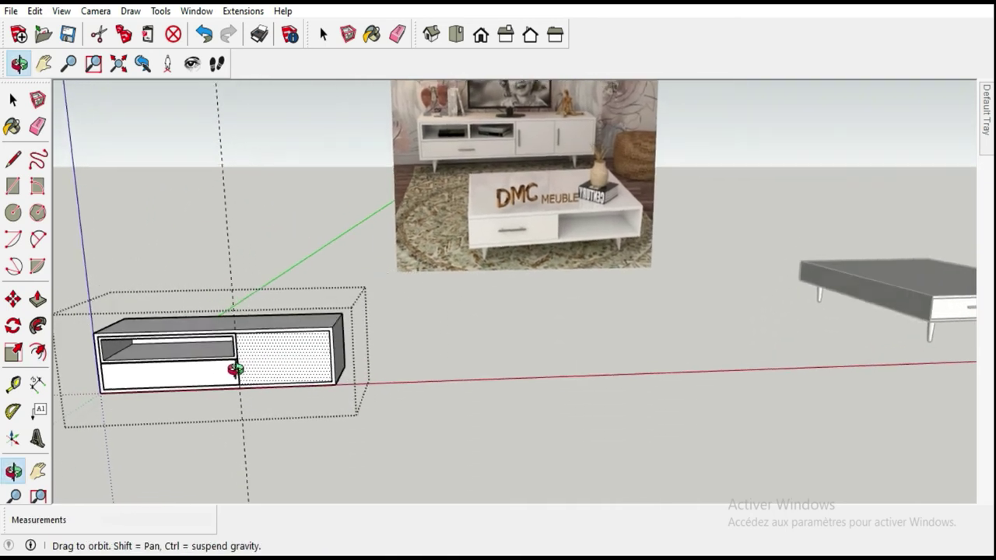
{"action": "scroll", "coordinate": [222, 360], "scroll_direction": "up", "scroll_amount": 3}
{"action": "scroll", "coordinate": [267, 350], "scroll_direction": "up", "scroll_amount": 2}
{"action": "scroll", "coordinate": [267, 350], "scroll_direction": "up", "scroll_amount": 2}
{"action": "left_click", "coordinate": [13, 99]}
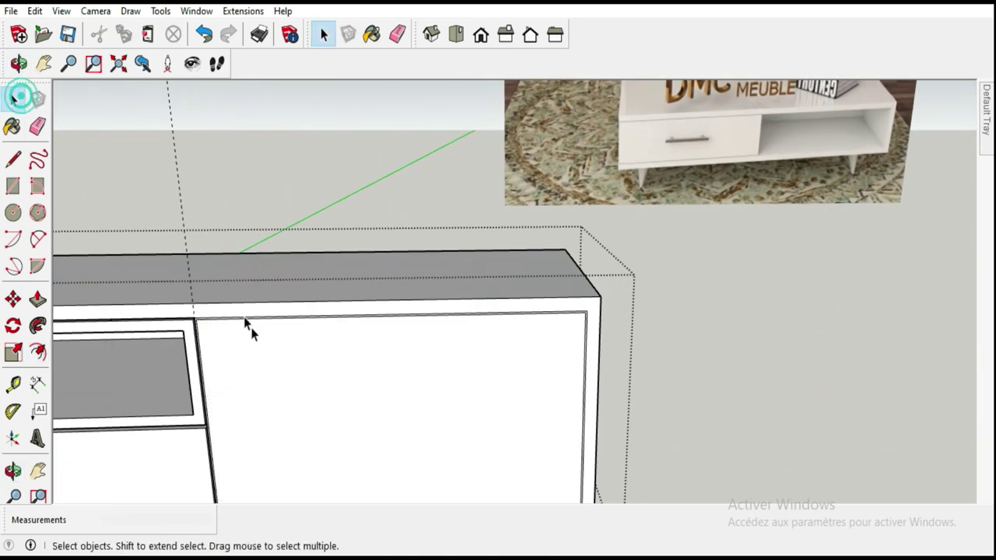
{"action": "left_click", "coordinate": [281, 362]}
{"action": "scroll", "coordinate": [429, 304], "scroll_direction": "down", "scroll_amount": 2}
{"action": "mouse_move", "coordinate": [400, 327]}
{"action": "middle_mouse_down"}
{"action": "mouse_move", "coordinate": [378, 300]}
{"action": "mouse_move", "coordinate": [427, 281]}
{"action": "middle_mouse_up"}
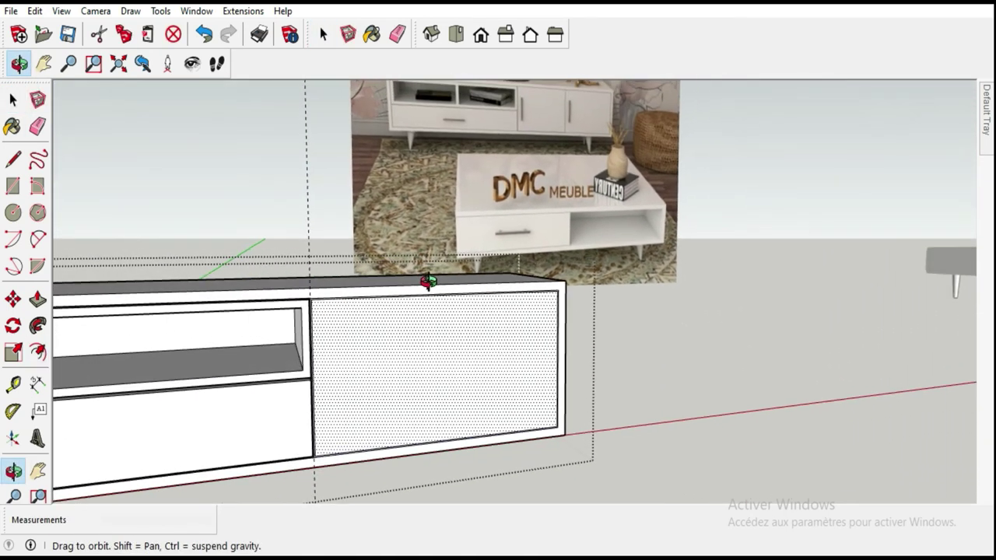
{"action": "scroll", "coordinate": [312, 333], "scroll_direction": "up", "scroll_amount": 2}
{"action": "scroll", "coordinate": [313, 327], "scroll_direction": "up", "scroll_amount": 2}
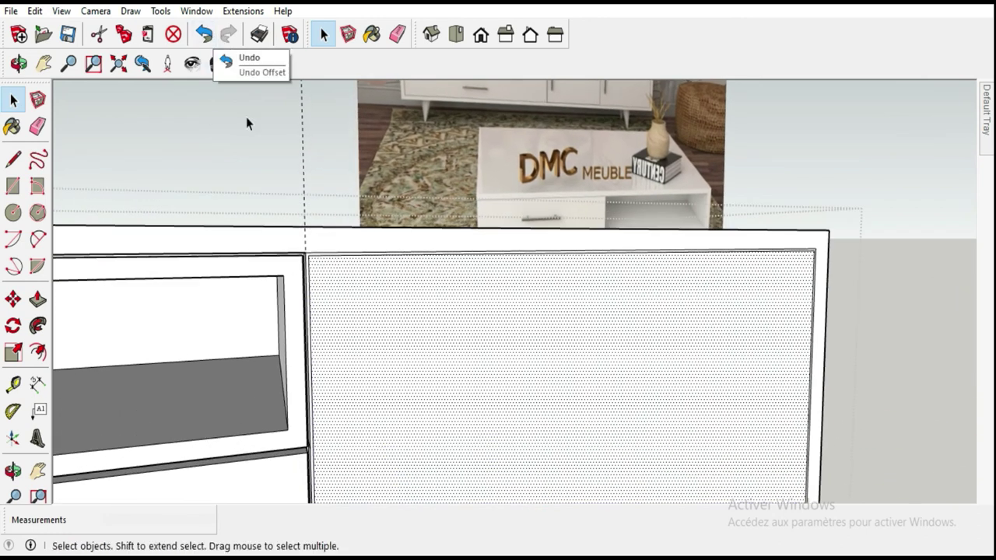
{"action": "left_click", "coordinate": [203, 33]}
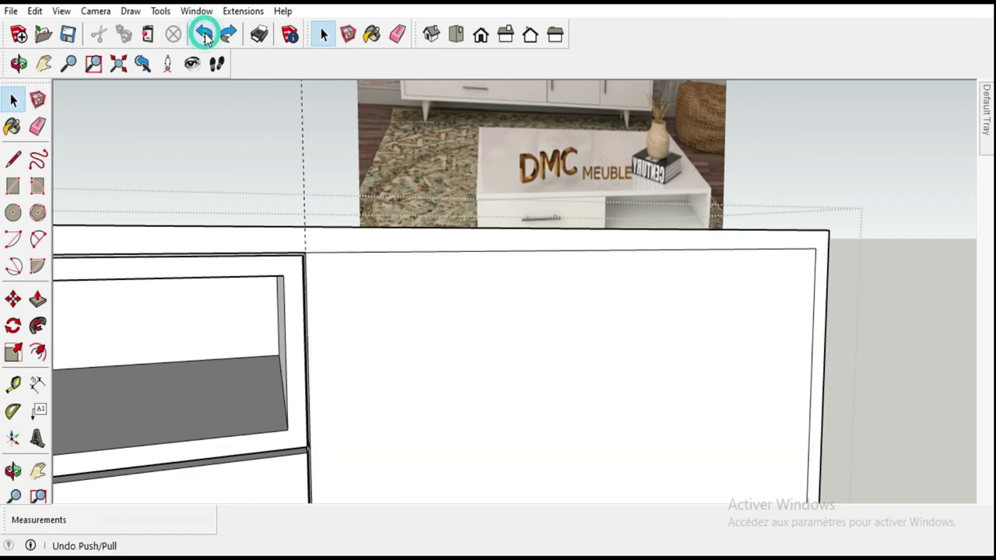
{"action": "scroll", "coordinate": [319, 303], "scroll_direction": "up", "scroll_amount": 2}
{"action": "scroll", "coordinate": [327, 317], "scroll_direction": "up", "scroll_amount": 1}
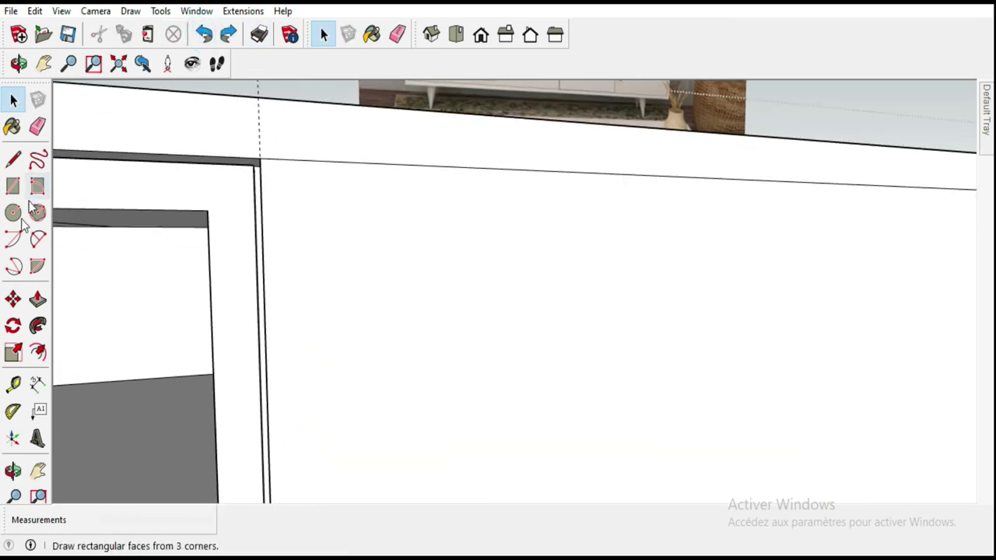
- Place a guide 3 mm in from the door panel's top corner
{"action": "left_click", "coordinate": [14, 383]}
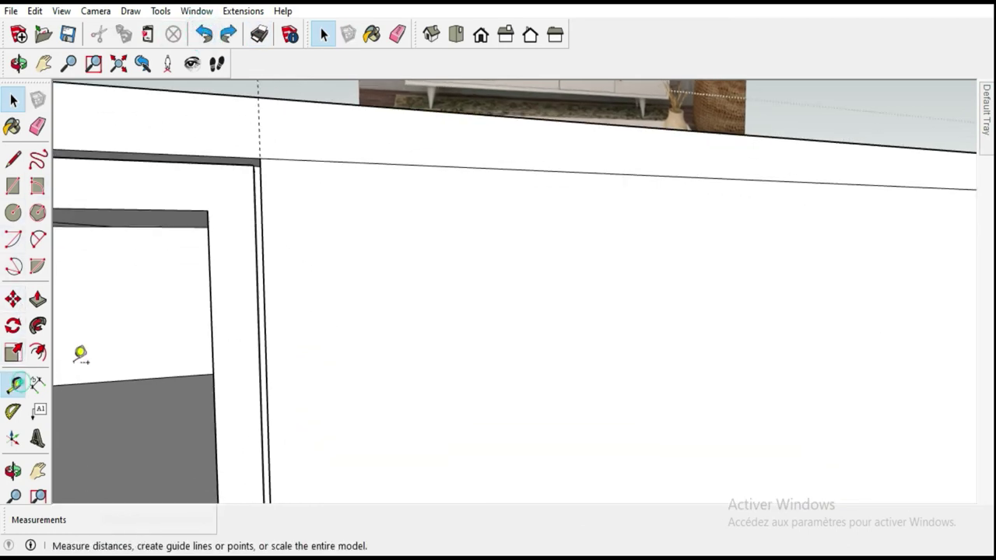
{"action": "left_click", "coordinate": [259, 137]}
{"action": "type", "text": "3"}
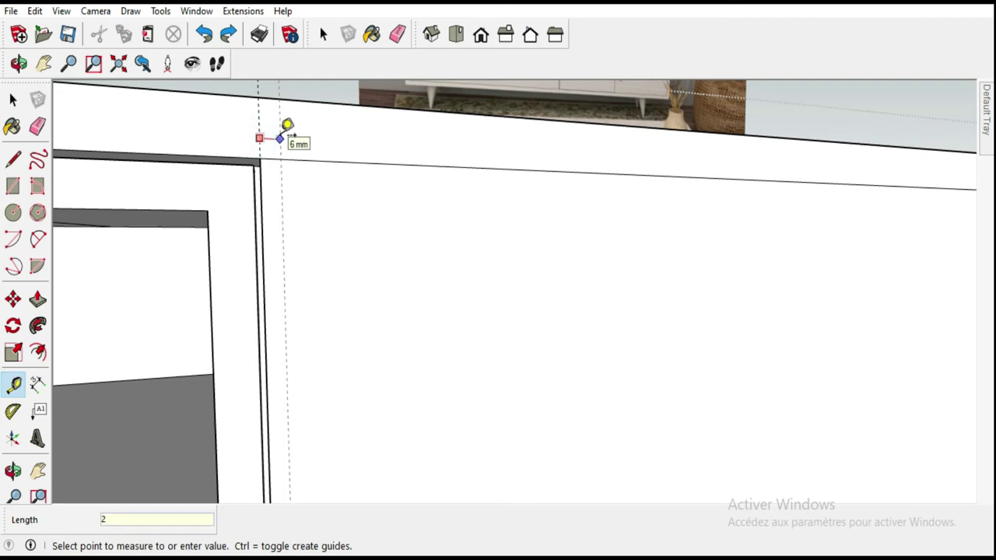
{"action": "key", "text": "BackSpace"}
{"action": "type", "text": "3"}
{"action": "key", "text": "Return"}
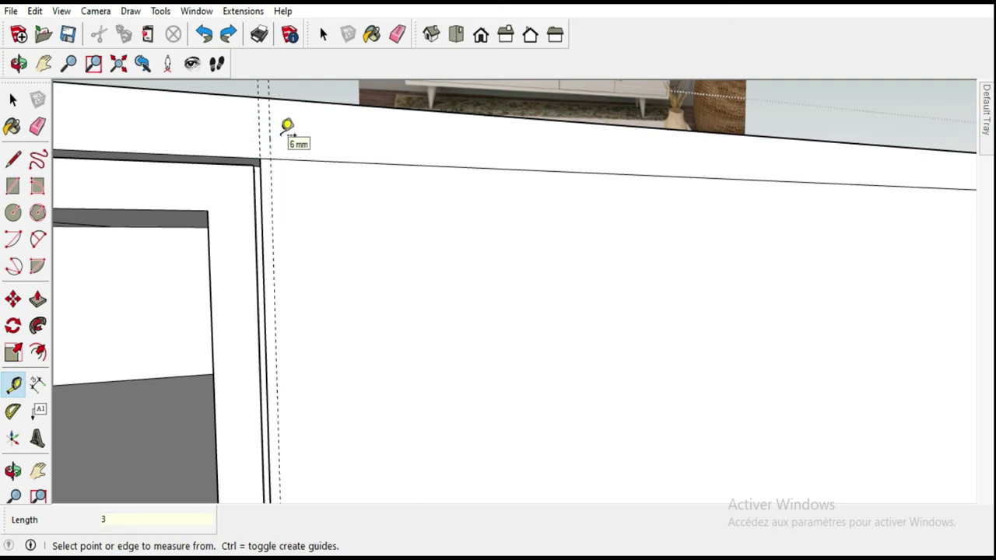
- Draw a line down the door panel to close off a new door face
{"action": "left_click", "coordinate": [12, 160]}
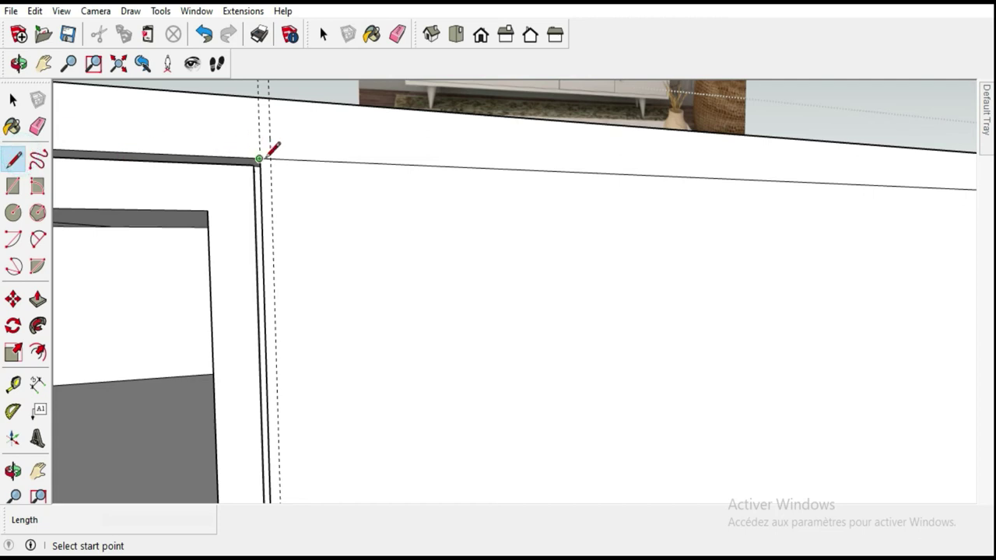
{"action": "left_click", "coordinate": [261, 160]}
{"action": "mouse_move", "coordinate": [277, 151]}
{"action": "middle_mouse_down"}
{"action": "mouse_move", "coordinate": [327, 161]}
{"action": "mouse_move", "coordinate": [344, 213]}
{"action": "mouse_move", "coordinate": [301, 204]}
{"action": "middle_mouse_up"}
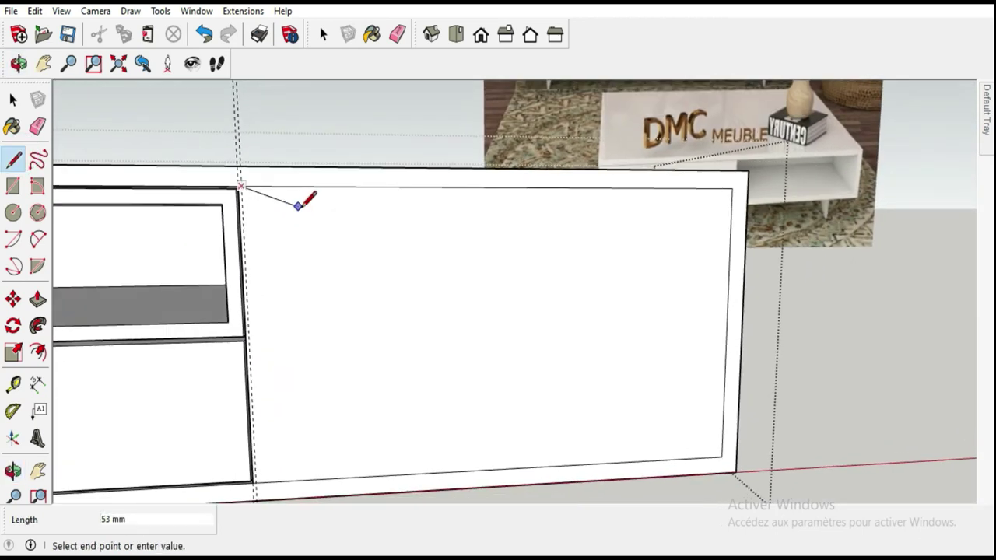
{"action": "scroll", "coordinate": [273, 388], "scroll_direction": "up", "scroll_amount": 3}
{"action": "scroll", "coordinate": [257, 419], "scroll_direction": "up", "scroll_amount": 2}
{"action": "left_click", "coordinate": [281, 365]}
{"action": "left_click", "coordinate": [13, 98]}
{"action": "left_click", "coordinate": [347, 178]}
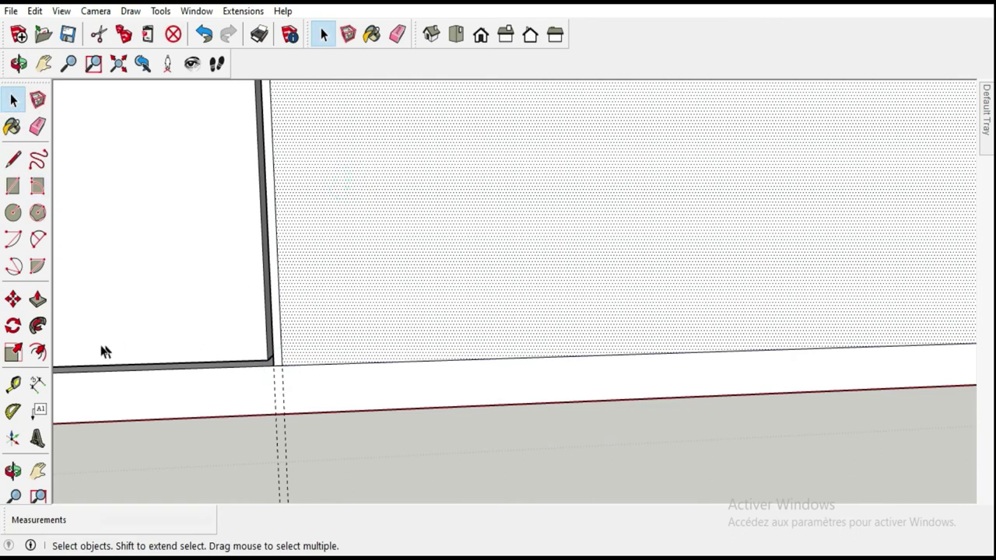
- Inset the new door face outline by 2 mm
{"action": "left_click", "coordinate": [37, 352]}
{"action": "left_click", "coordinate": [277, 269]}
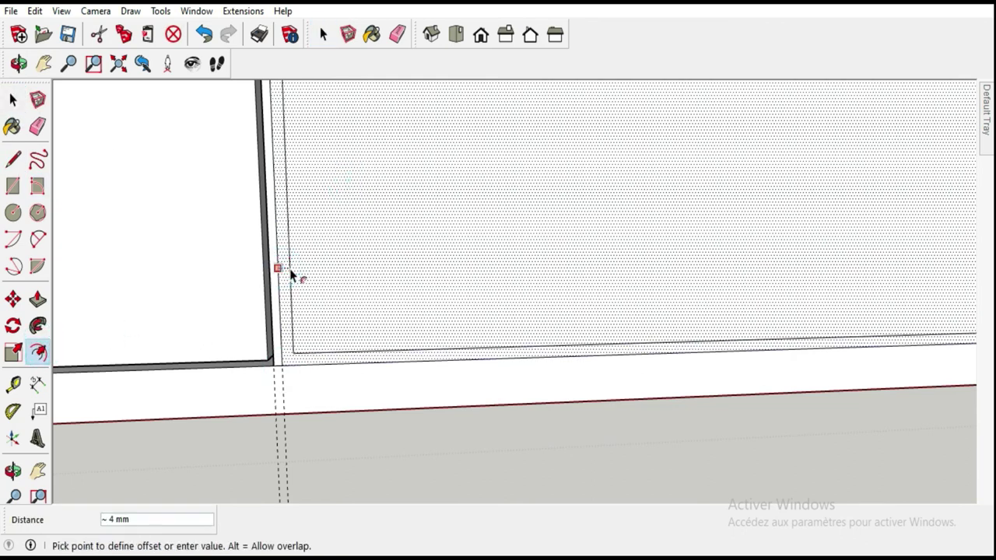
{"action": "type", "text": "2"}
{"action": "key", "text": "Return"}
{"action": "scroll", "coordinate": [278, 278], "scroll_direction": "down", "scroll_amount": 3}
{"action": "middle_click_drag", "start_coordinate": [238, 437], "coordinate": [144, 410]}
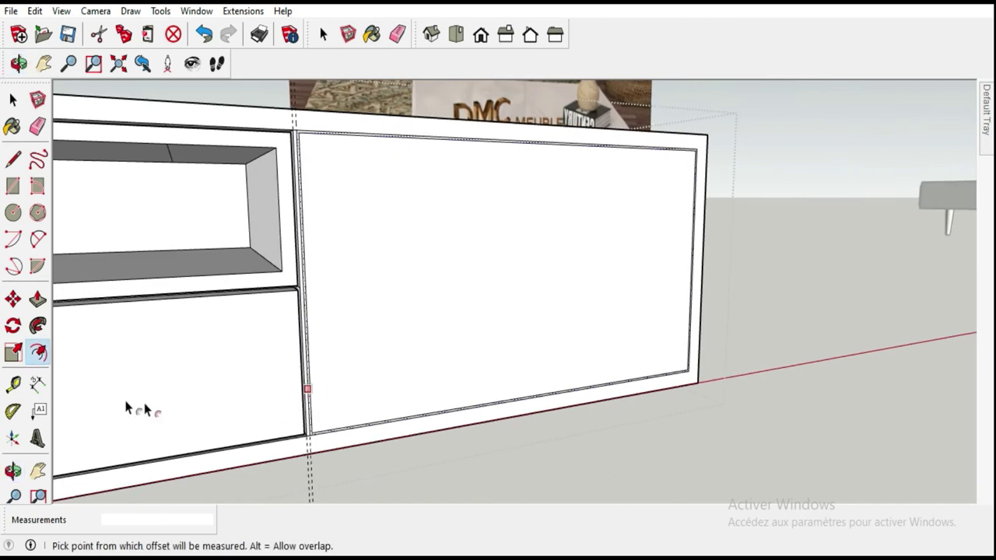
{"action": "scroll", "coordinate": [300, 439], "scroll_direction": "up", "scroll_amount": 3}
{"action": "scroll", "coordinate": [276, 405], "scroll_direction": "up", "scroll_amount": 2}
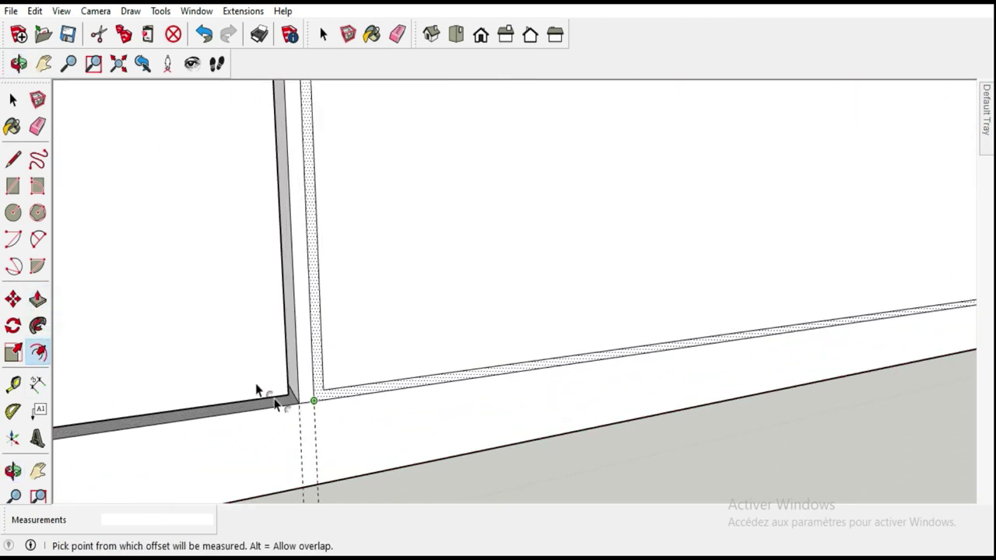
- Try pushing the door's outline strip 3 mm, then undo it
{"action": "left_click", "coordinate": [37, 299]}
{"action": "left_click", "coordinate": [317, 394]}
{"action": "left_click", "coordinate": [315, 395]}
{"action": "left_click", "coordinate": [318, 397]}
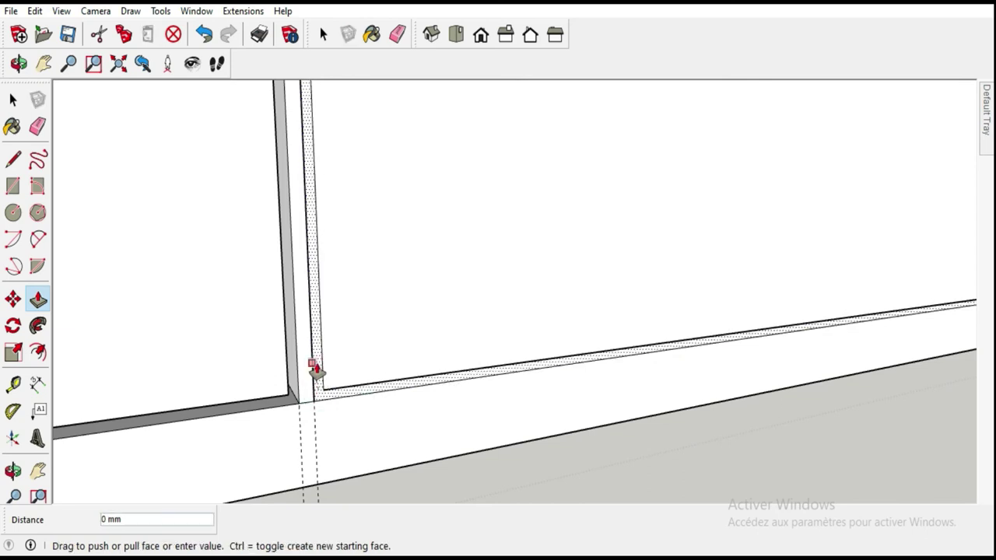
{"action": "left_click", "coordinate": [314, 370]}
{"action": "left_click", "coordinate": [314, 372]}
{"action": "left_click", "coordinate": [317, 369]}
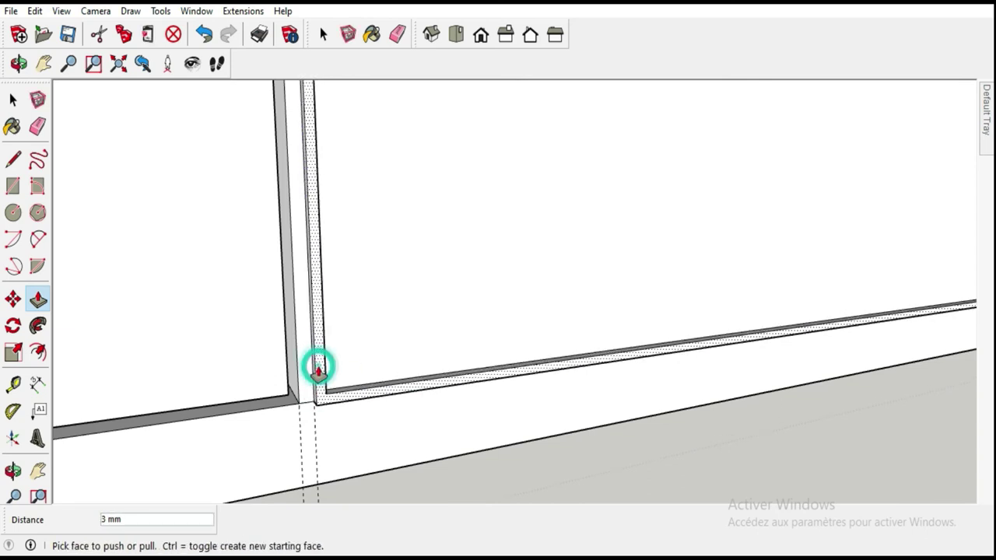
{"action": "left_click", "coordinate": [215, 39]}
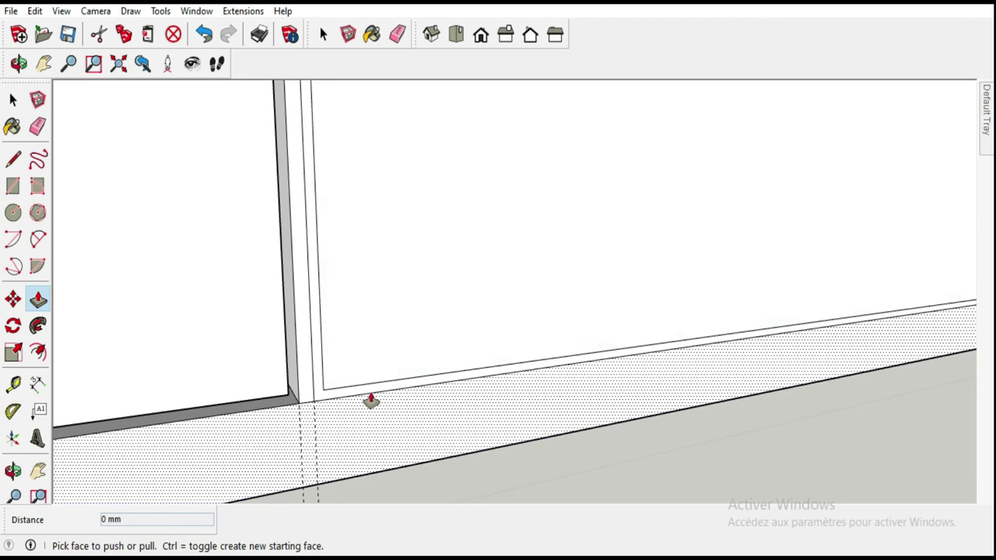
- Recess the door's outline strip 17 mm to form a gap around the door
{"action": "left_click", "coordinate": [362, 392]}
{"action": "left_click", "coordinate": [330, 391]}
{"action": "left_click", "coordinate": [322, 395]}
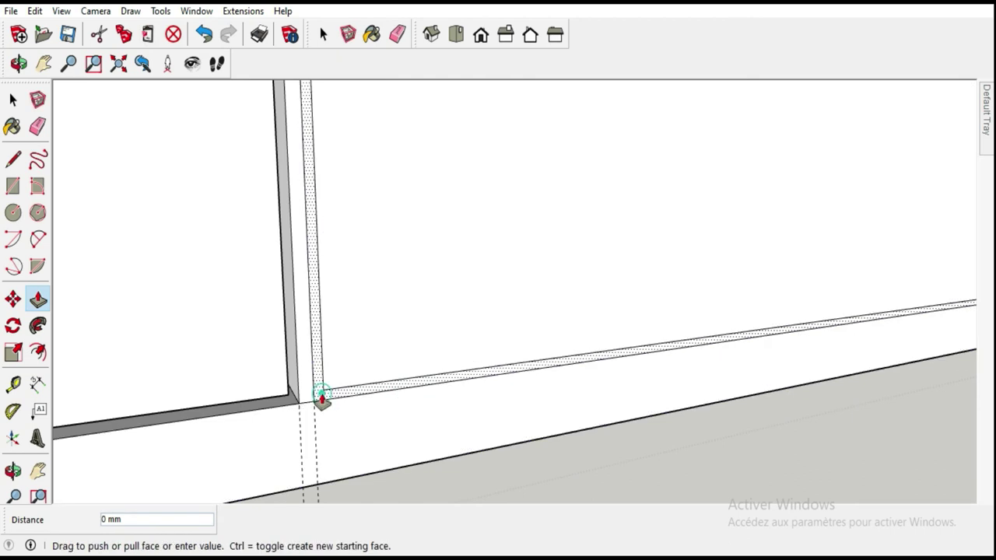
{"action": "left_click", "coordinate": [313, 378]}
{"action": "scroll", "coordinate": [251, 458], "scroll_direction": "down", "scroll_amount": 3}
{"action": "scroll", "coordinate": [265, 476], "scroll_direction": "down", "scroll_amount": 3}
{"action": "mouse_move", "coordinate": [273, 474]}
{"action": "middle_mouse_down"}
{"action": "mouse_move", "coordinate": [338, 440]}
{"action": "mouse_move", "coordinate": [299, 423]}
{"action": "middle_mouse_up"}
- Divide the right door's top edge into 2 equal segments
{"action": "left_click", "coordinate": [13, 99]}
{"action": "scroll", "coordinate": [262, 316], "scroll_direction": "up", "scroll_amount": 1}
{"action": "left_click", "coordinate": [344, 293]}
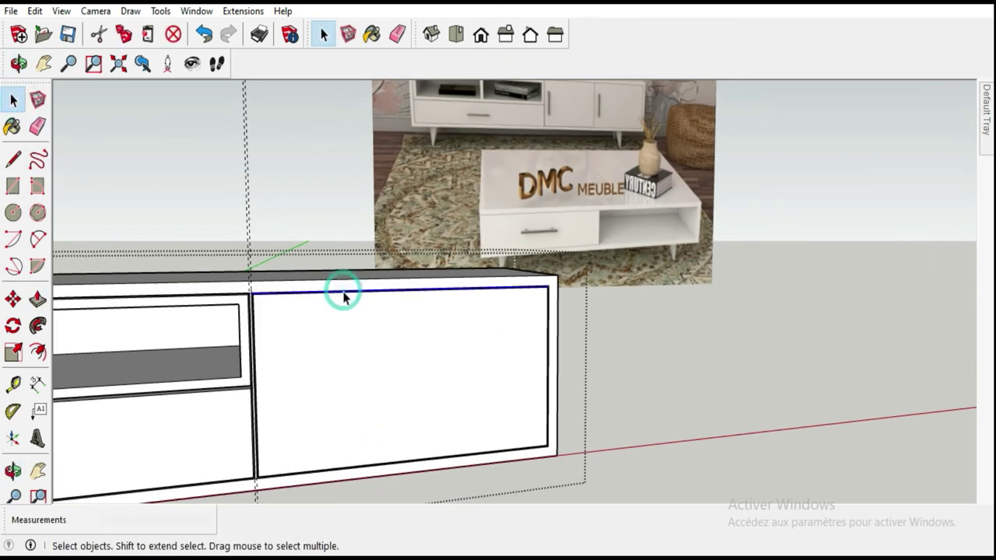
{"action": "scroll", "coordinate": [348, 298], "scroll_direction": "up", "scroll_amount": 2}
{"action": "scroll", "coordinate": [365, 300], "scroll_direction": "up", "scroll_amount": 1}
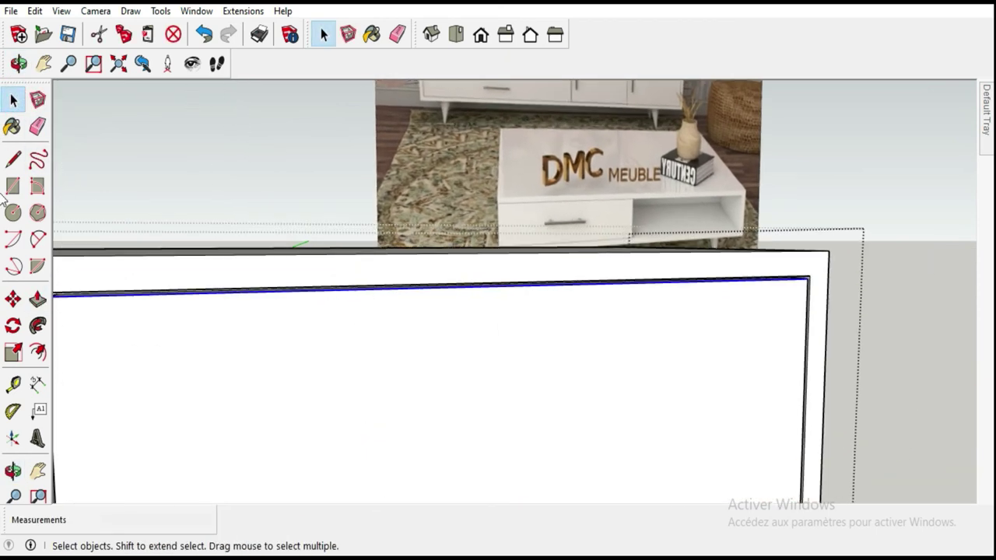
{"action": "left_click", "coordinate": [12, 159]}
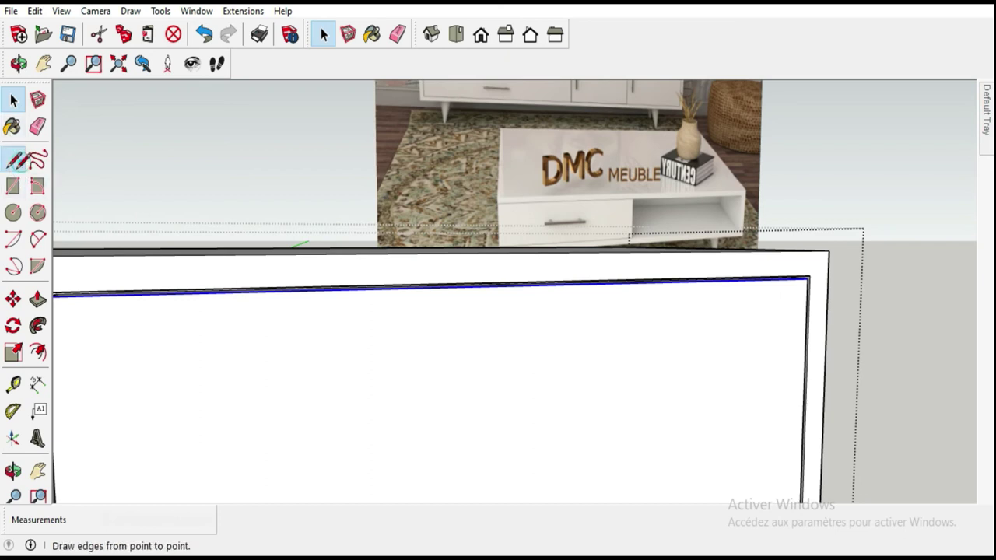
{"action": "scroll", "coordinate": [425, 294], "scroll_direction": "down", "scroll_amount": 2}
{"action": "right_click", "coordinate": [426, 295]}
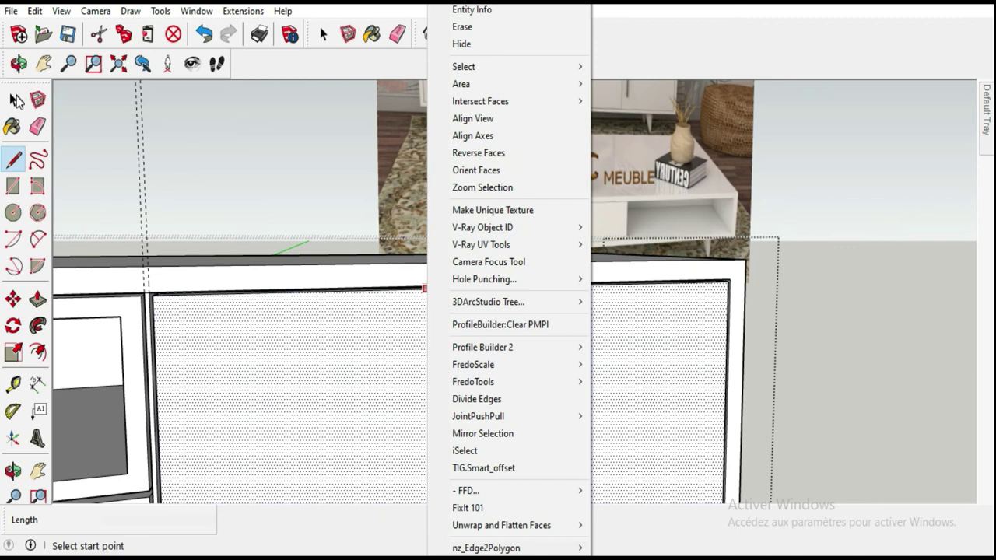
{"action": "left_click", "coordinate": [16, 101]}
{"action": "left_click", "coordinate": [393, 290]}
{"action": "right_click", "coordinate": [391, 288]}
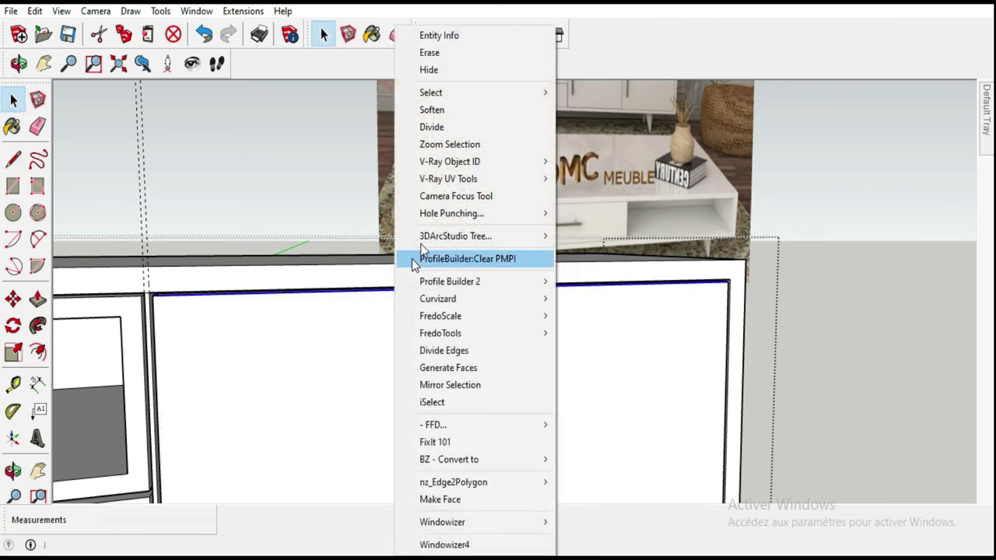
{"action": "left_click", "coordinate": [424, 127]}
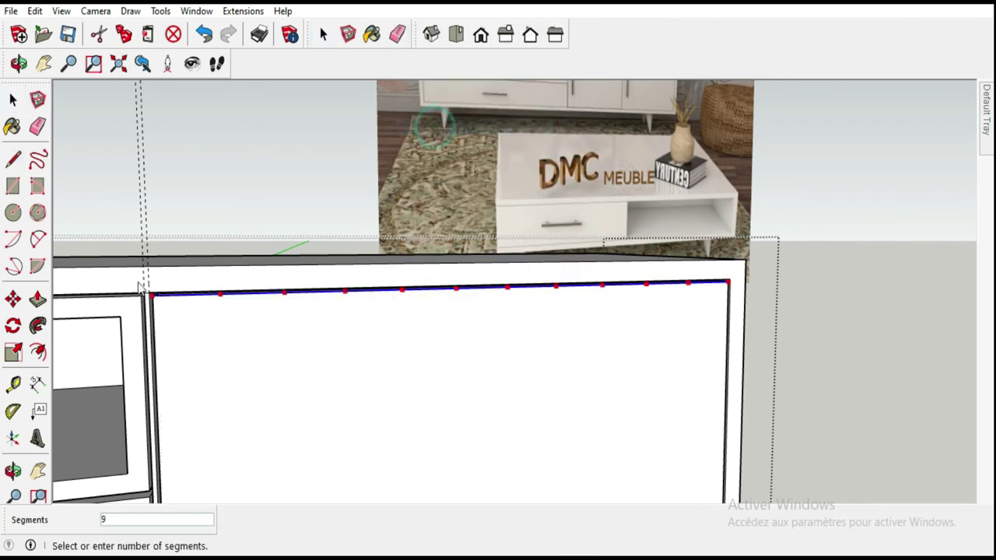
{"action": "left_click", "coordinate": [449, 312]}
- Draw a vertical line from the top edge's midpoint down to the bottom, splitting the door
{"action": "scroll", "coordinate": [433, 268], "scroll_direction": "down", "scroll_amount": 5}
{"action": "middle_click_drag", "start_coordinate": [423, 231], "coordinate": [404, 300]}
{"action": "scroll", "coordinate": [405, 299], "scroll_direction": "up", "scroll_amount": 2}
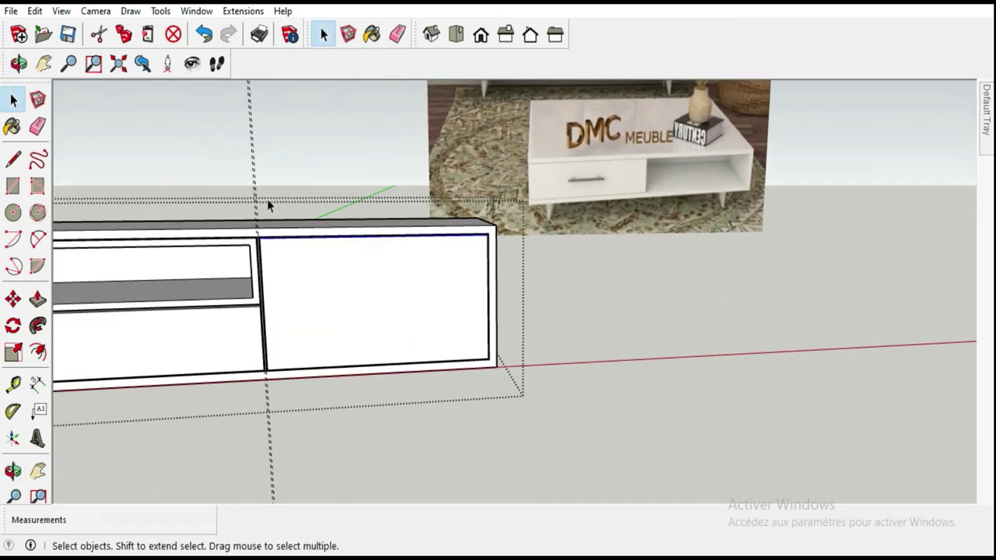
{"action": "left_click", "coordinate": [37, 126]}
{"action": "left_click", "coordinate": [13, 159]}
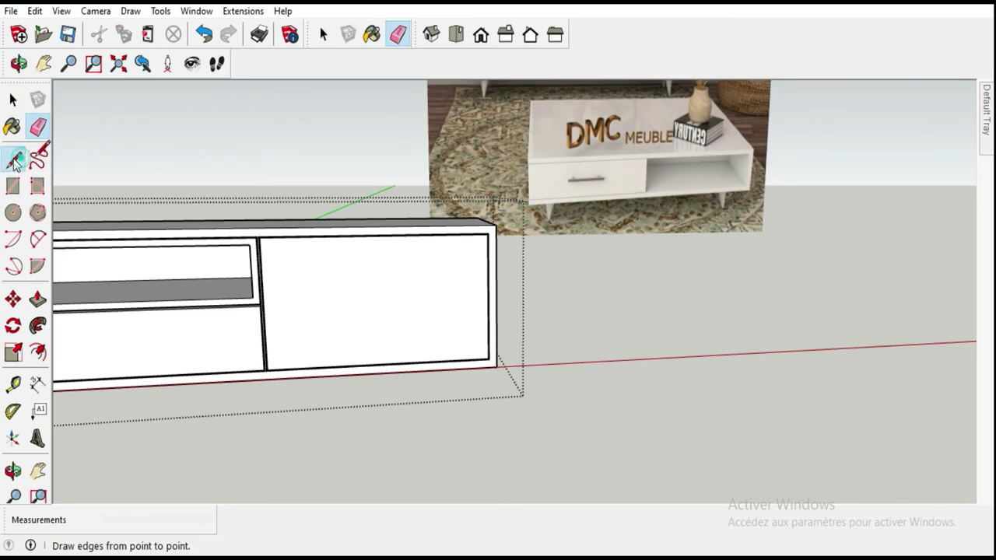
{"action": "left_click", "coordinate": [376, 234]}
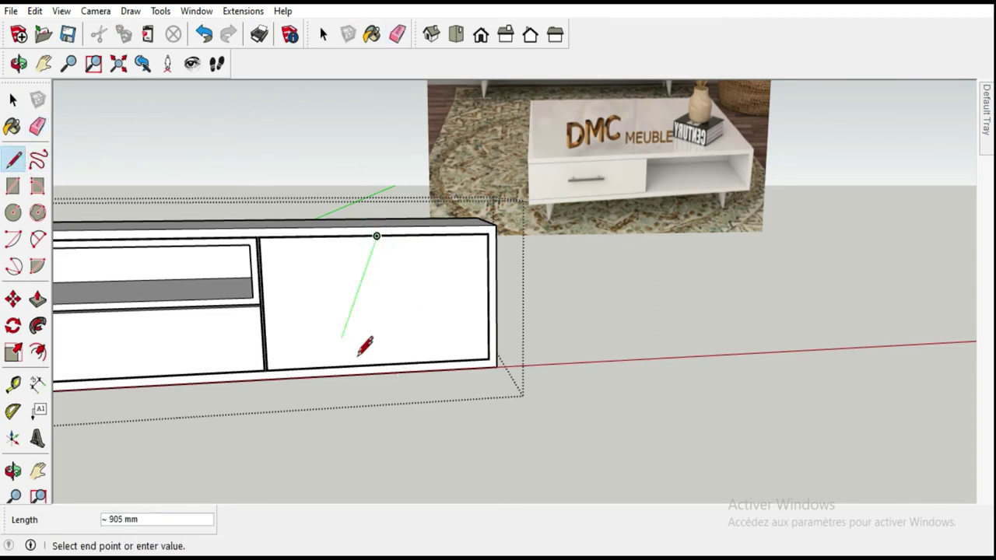
{"action": "scroll", "coordinate": [362, 340], "scroll_direction": "up", "scroll_amount": 2}
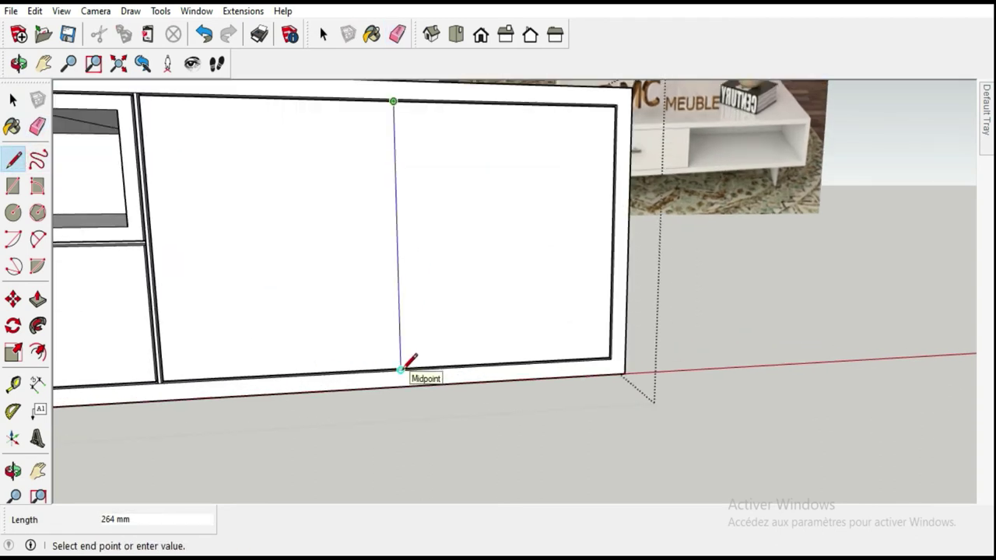
{"action": "left_click", "coordinate": [400, 368]}
- Draw another vertical line across the door from the top edge to the bottom edge
{"action": "scroll", "coordinate": [400, 86], "scroll_direction": "up", "scroll_amount": 2}
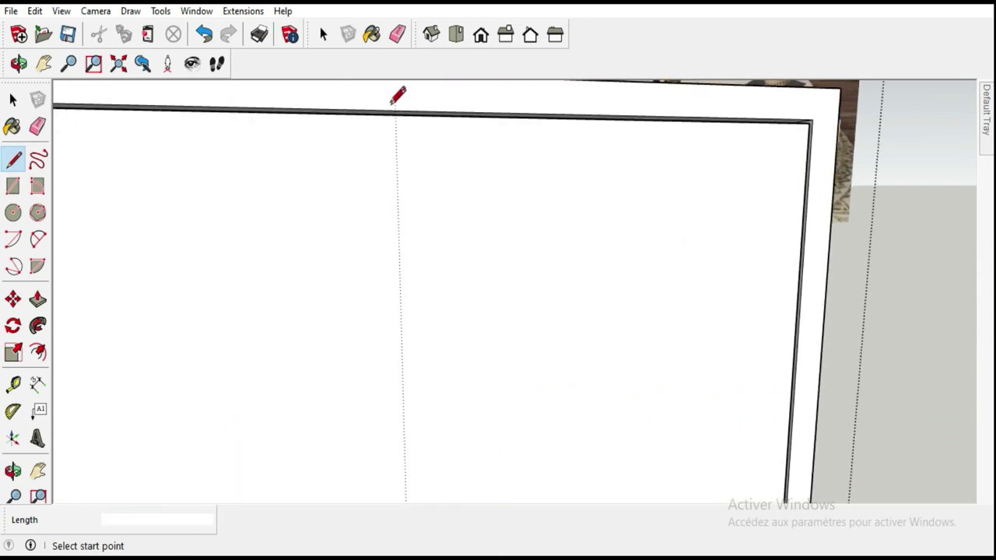
{"action": "scroll", "coordinate": [400, 101], "scroll_direction": "up", "scroll_amount": 1}
{"action": "scroll", "coordinate": [396, 128], "scroll_direction": "down", "scroll_amount": 2}
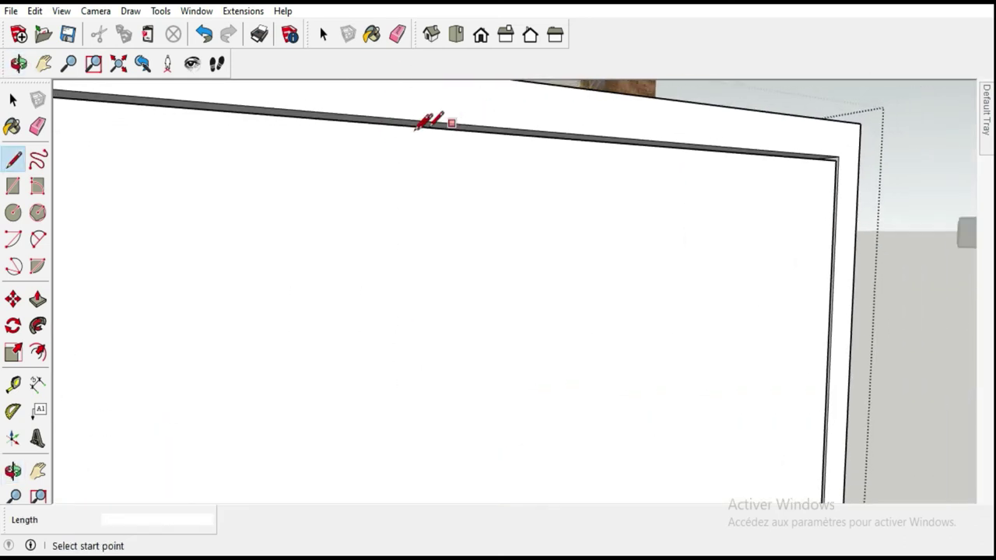
{"action": "left_click", "coordinate": [393, 122]}
{"action": "scroll", "coordinate": [345, 171], "scroll_direction": "down", "scroll_amount": 3}
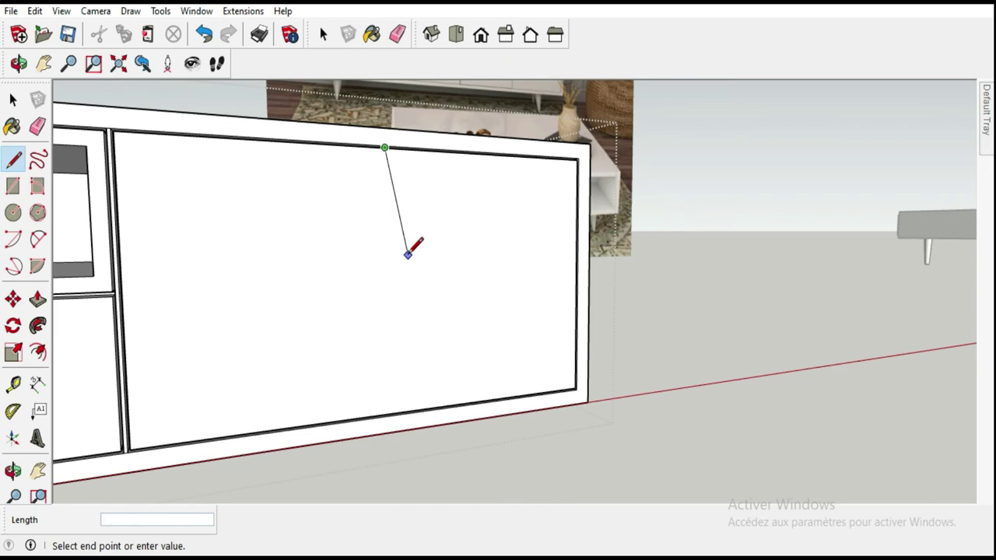
{"action": "scroll", "coordinate": [371, 382], "scroll_direction": "up", "scroll_amount": 2}
{"action": "scroll", "coordinate": [393, 420], "scroll_direction": "up", "scroll_amount": 1}
{"action": "left_click", "coordinate": [392, 427]}
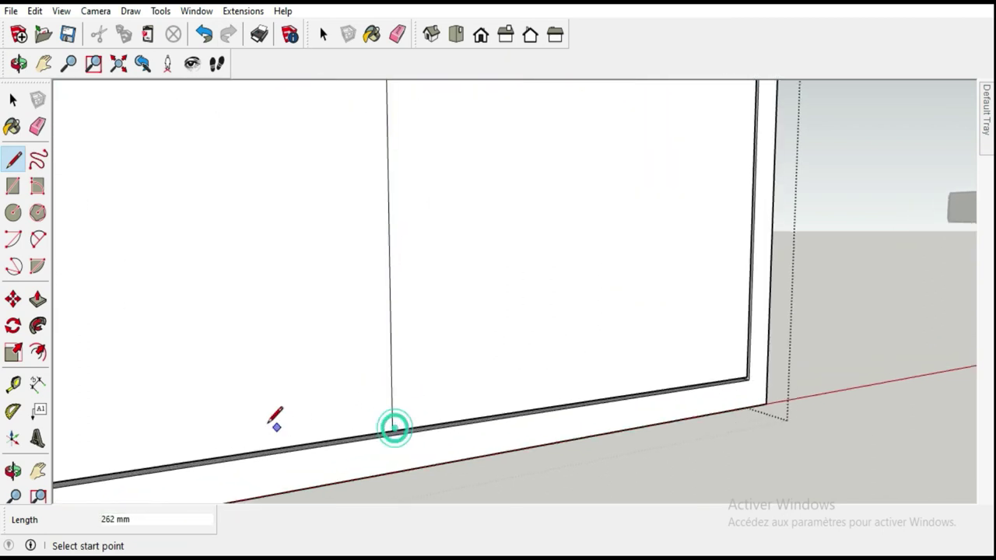
{"action": "scroll", "coordinate": [357, 417], "scroll_direction": "down", "scroll_amount": 3}
{"action": "scroll", "coordinate": [357, 414], "scroll_direction": "down", "scroll_amount": 2}
- Copy the vertical edge between the doors 2 mm sideways to form the gap
{"action": "key", "text": "space"}
{"action": "scroll", "coordinate": [349, 335], "scroll_direction": "down", "scroll_amount": 2}
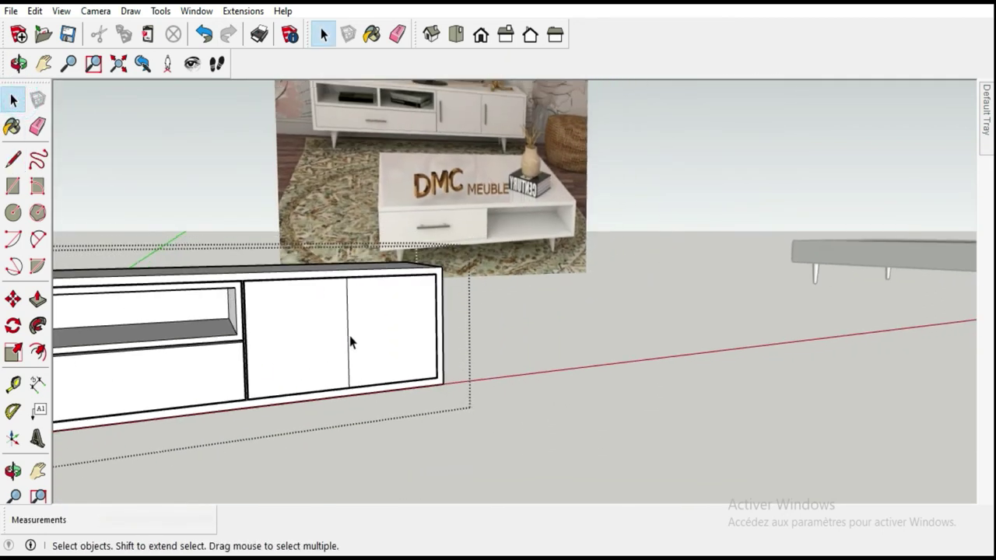
{"action": "scroll", "coordinate": [340, 321], "scroll_direction": "up", "scroll_amount": 2}
{"action": "scroll", "coordinate": [311, 360], "scroll_direction": "up", "scroll_amount": 3}
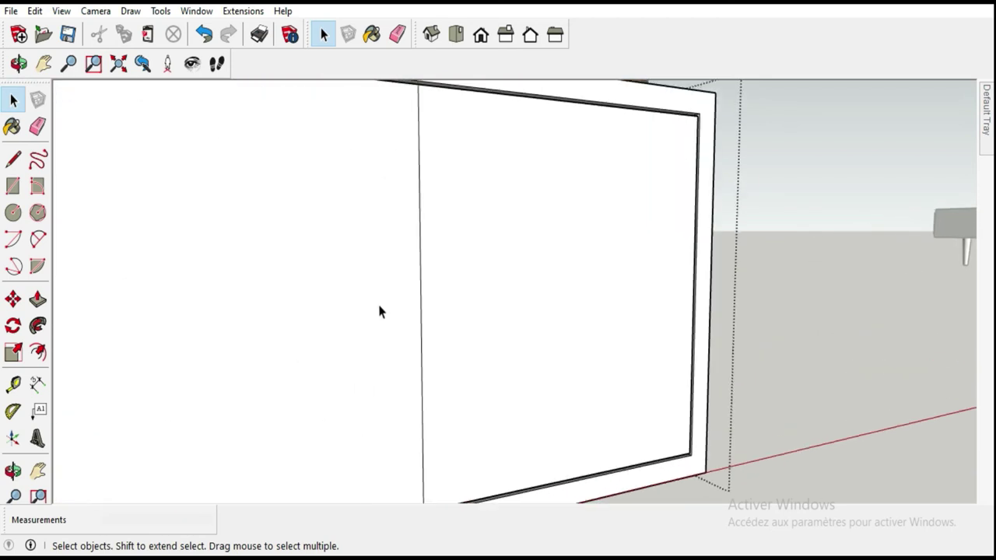
{"action": "left_click", "coordinate": [420, 289]}
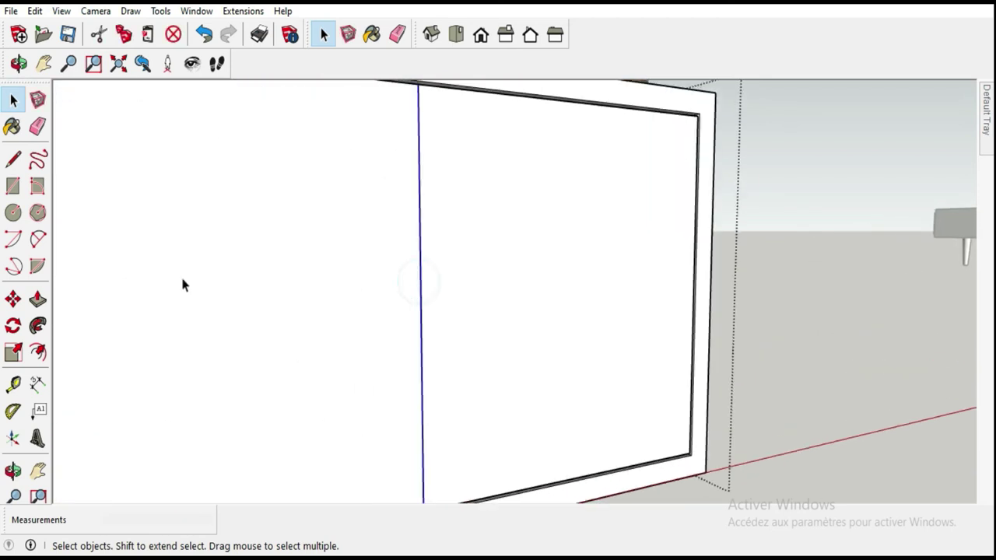
{"action": "left_click", "coordinate": [12, 299]}
{"action": "scroll", "coordinate": [439, 284], "scroll_direction": "up", "scroll_amount": 3}
{"action": "left_click", "coordinate": [420, 323]}
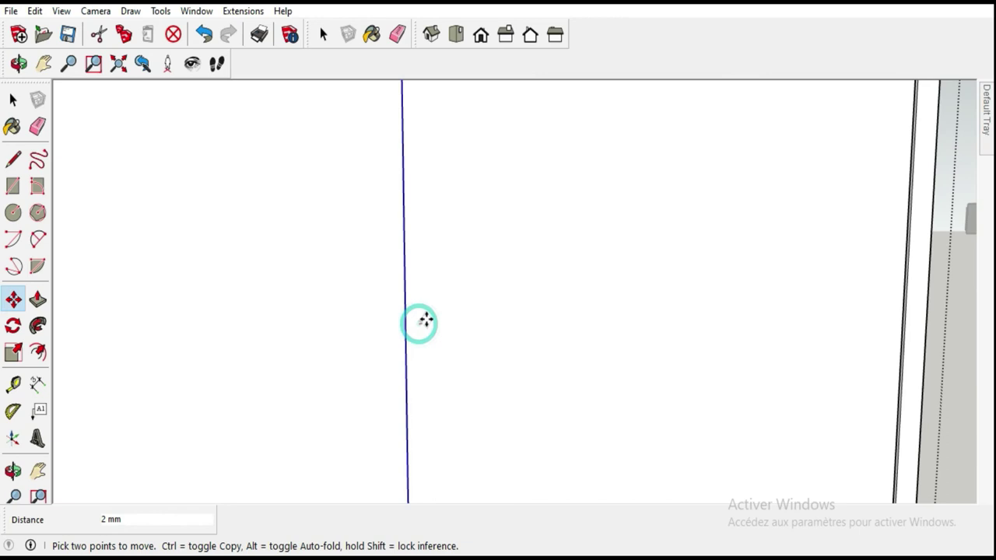
{"action": "key", "text": "ctrl"}
{"action": "left_click", "coordinate": [436, 319]}
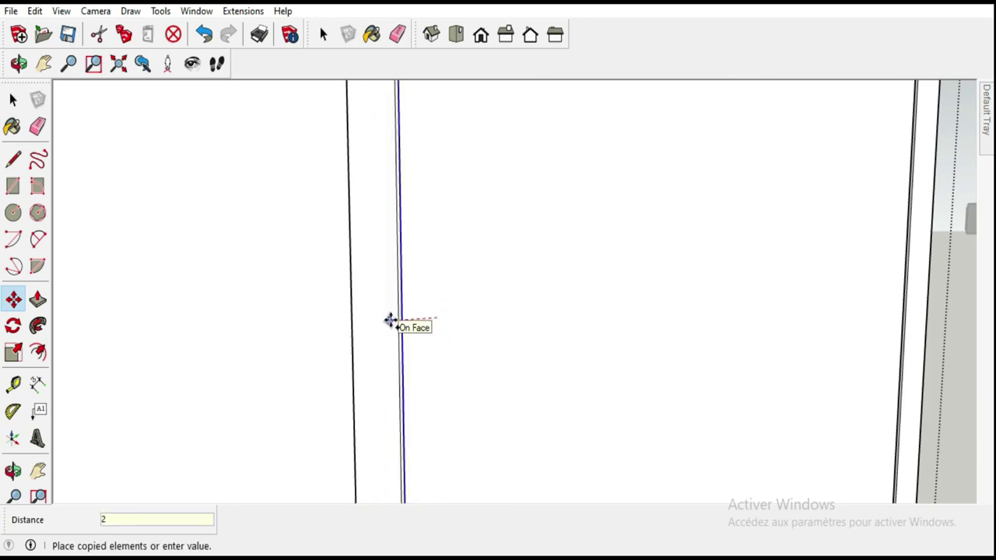
{"action": "key", "text": "Return"}
- Erase the leftover edge between the doors and return to a perspective view
{"action": "left_click", "coordinate": [37, 126]}
{"action": "scroll", "coordinate": [352, 236], "scroll_direction": "up", "scroll_amount": 2}
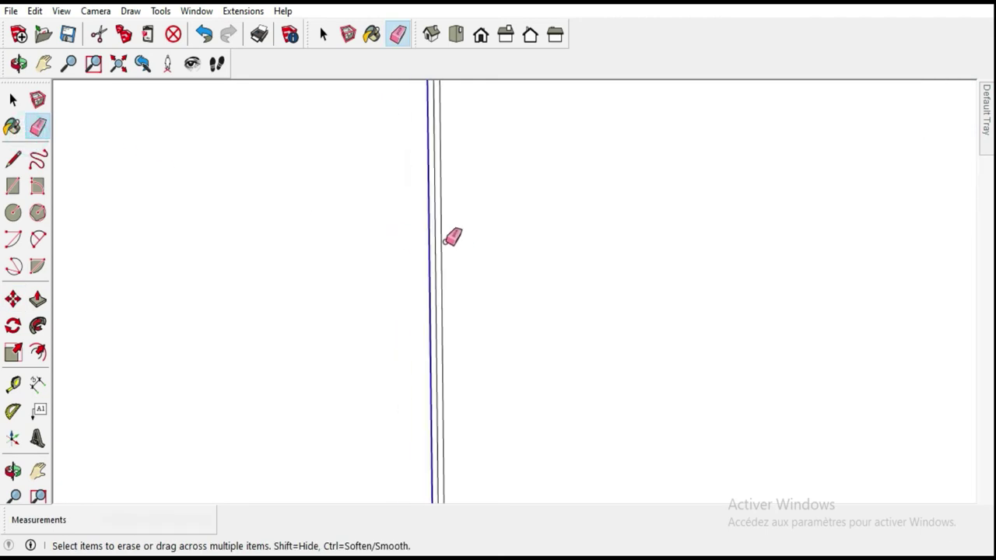
{"action": "left_click", "coordinate": [432, 237]}
{"action": "left_click", "coordinate": [38, 299]}
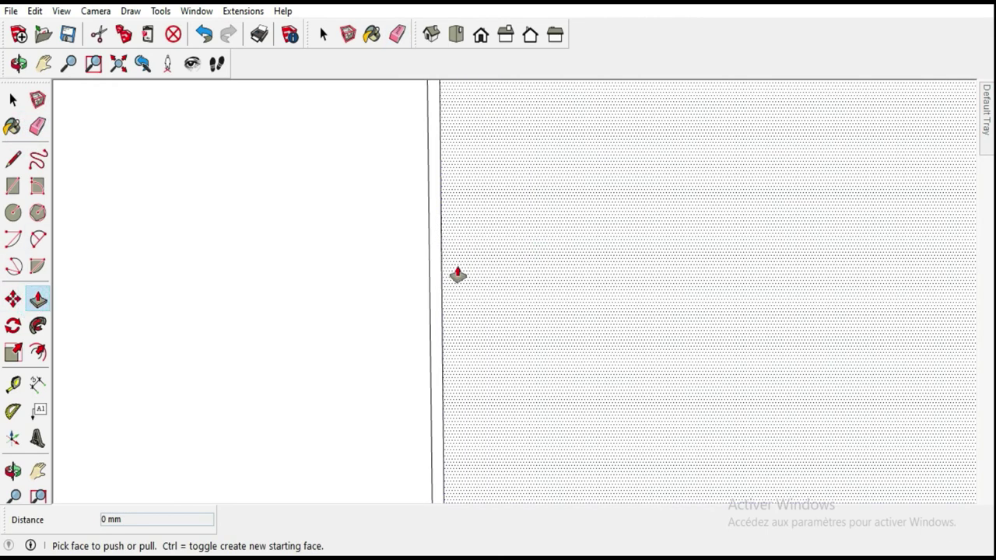
{"action": "middle_click_drag", "start_coordinate": [439, 291], "coordinate": [485, 282]}
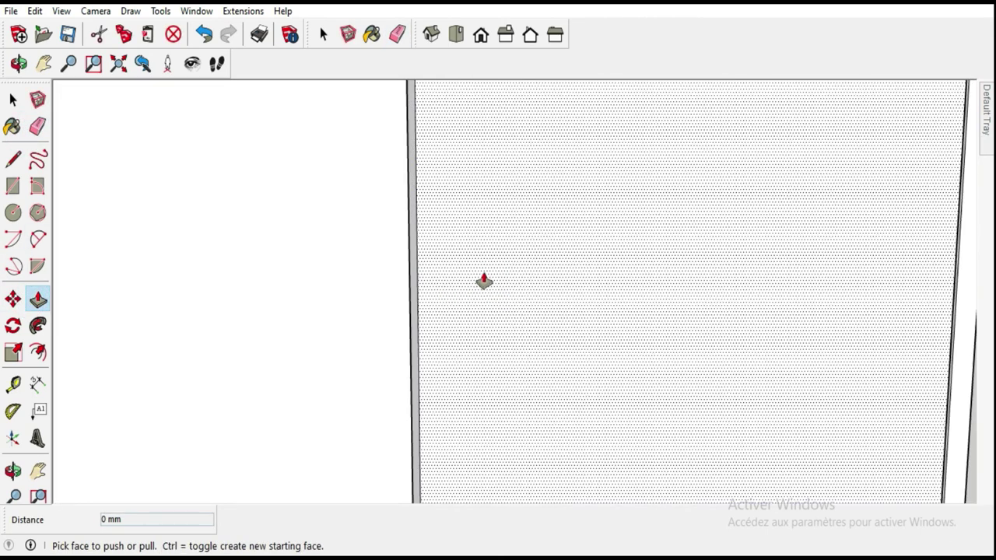
{"action": "scroll", "coordinate": [485, 282], "scroll_direction": "down", "scroll_amount": 3}
{"action": "scroll", "coordinate": [489, 303], "scroll_direction": "down", "scroll_amount": 2}
- Orbit to look into the niche and erase the stray edge at its top back
{"action": "left_click_drag", "start_coordinate": [428, 311], "coordinate": [392, 304]}
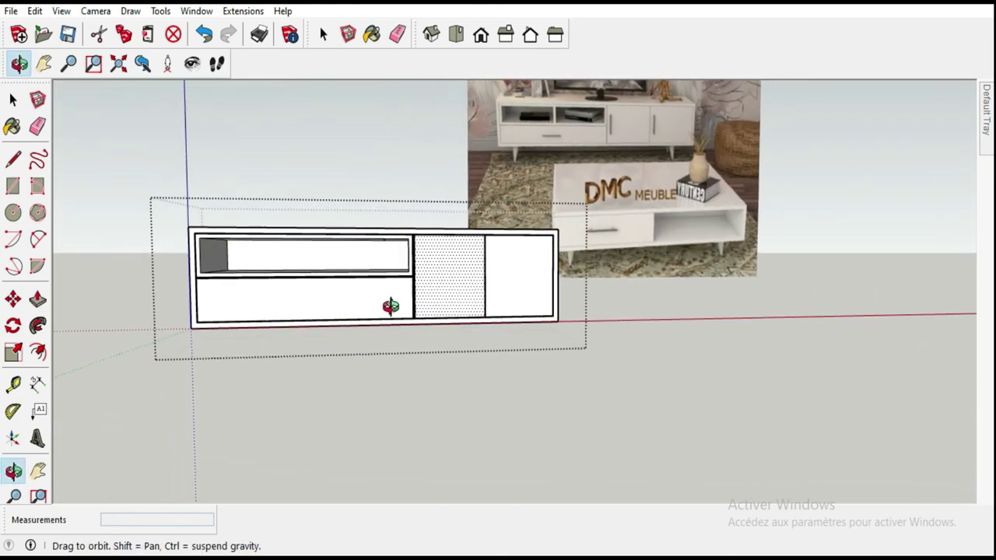
{"action": "key", "text": "p"}
{"action": "left_click", "coordinate": [12, 100]}
{"action": "scroll", "coordinate": [300, 296], "scroll_direction": "up", "scroll_amount": 2}
{"action": "scroll", "coordinate": [294, 205], "scroll_direction": "up", "scroll_amount": 3}
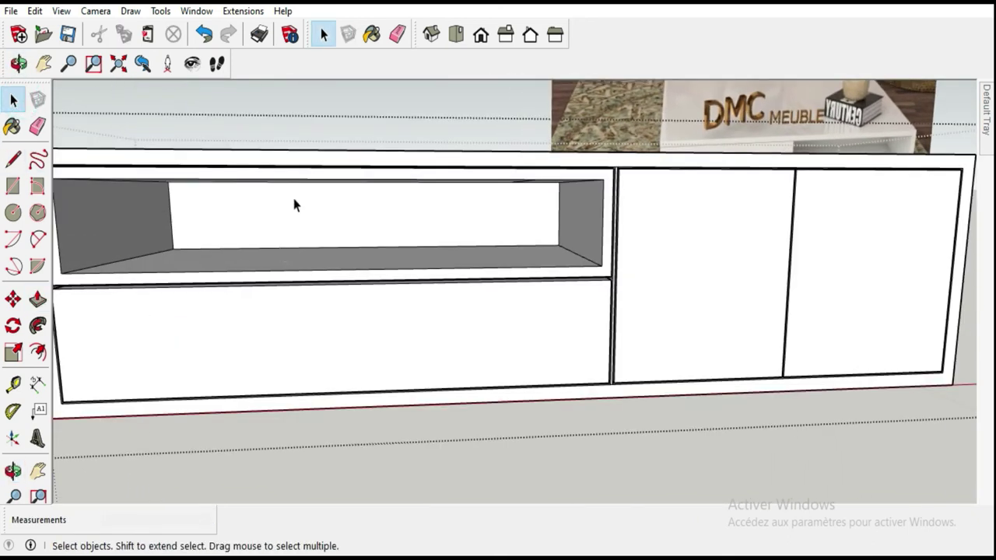
{"action": "middle_click_drag", "start_coordinate": [307, 187], "coordinate": [393, 204]}
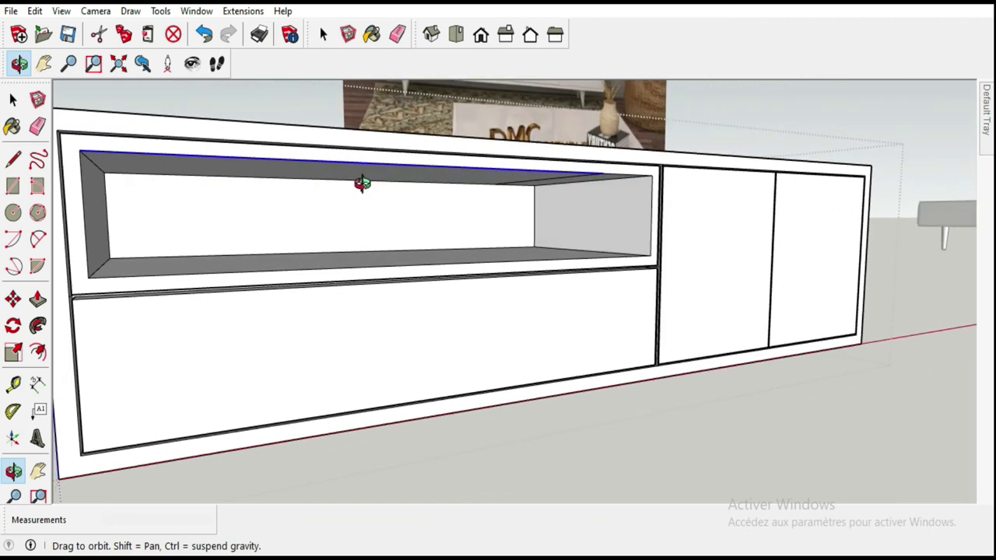
{"action": "left_click", "coordinate": [37, 126]}
{"action": "scroll", "coordinate": [404, 163], "scroll_direction": "up", "scroll_amount": 2}
{"action": "left_click", "coordinate": [579, 179]}
- Draw a vertical line down the front of the shelf niche
{"action": "left_click", "coordinate": [13, 99]}
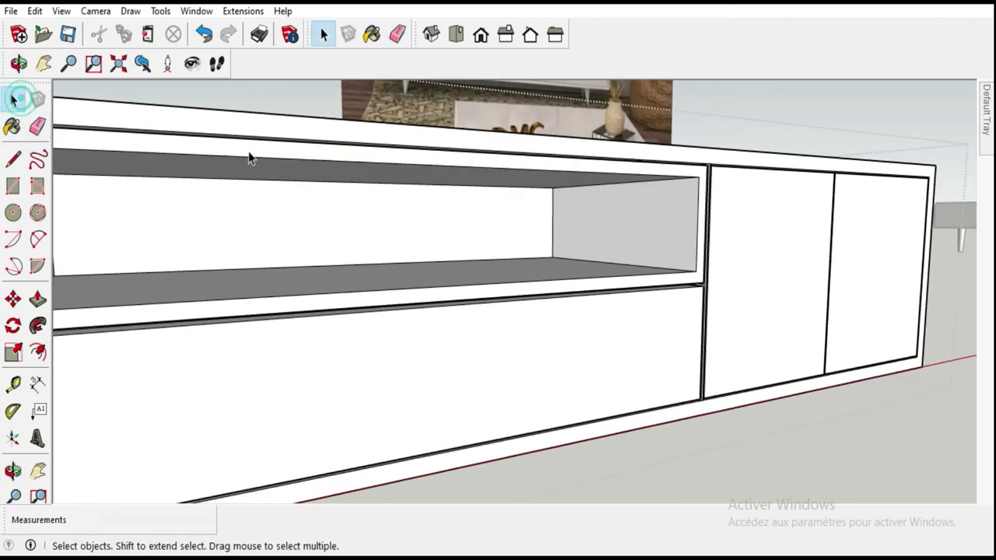
{"action": "left_click", "coordinate": [280, 161]}
{"action": "left_click", "coordinate": [14, 160]}
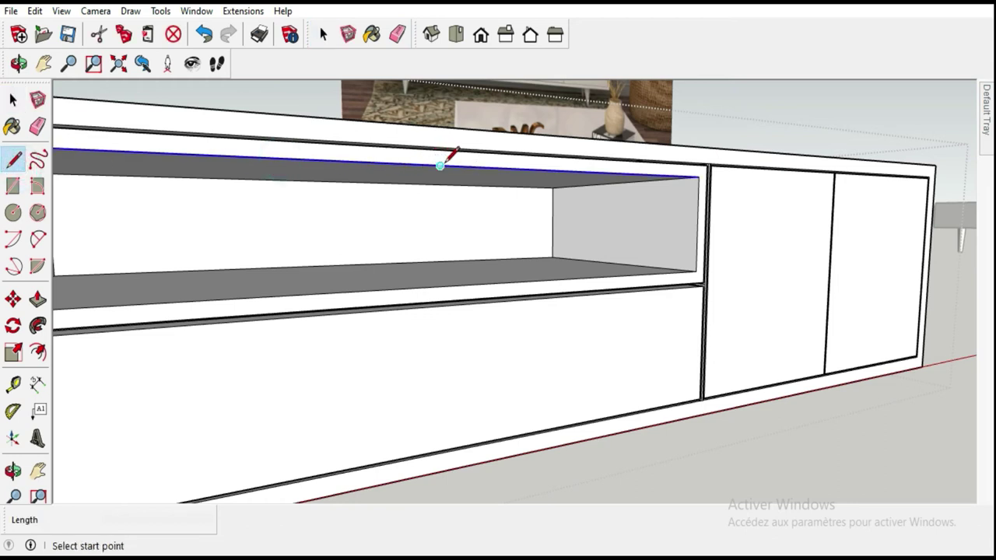
{"action": "left_click", "coordinate": [441, 284]}
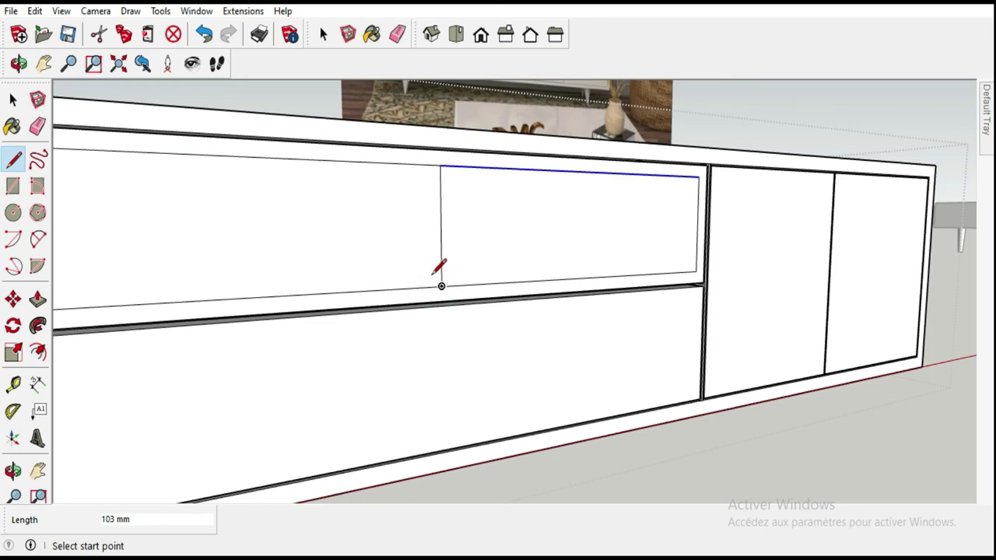
- Delete the left and right front faces so the niche stays open
{"action": "left_click", "coordinate": [13, 99]}
{"action": "left_click", "coordinate": [262, 231]}
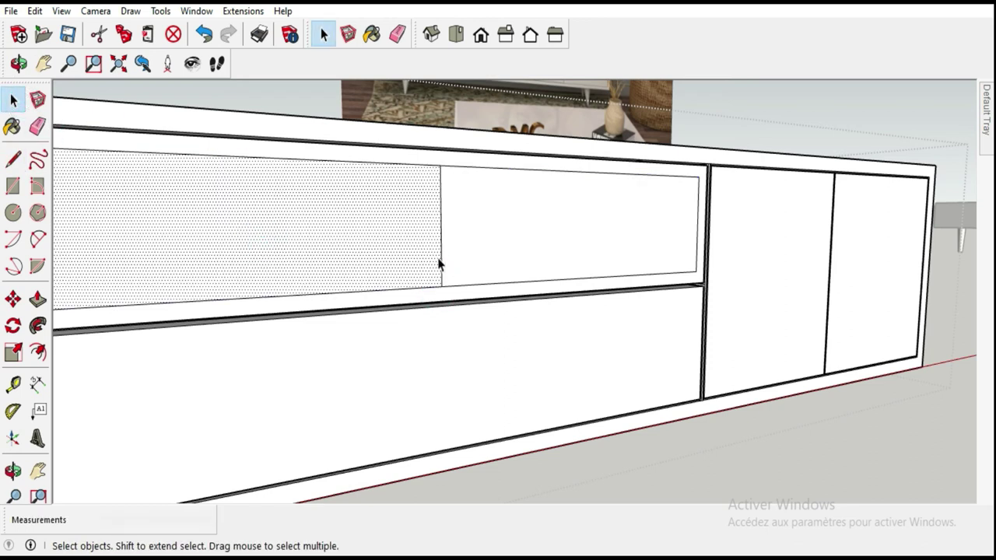
{"action": "key", "text": "Delete"}
{"action": "left_click", "coordinate": [470, 240]}
{"action": "key", "text": "Delete"}
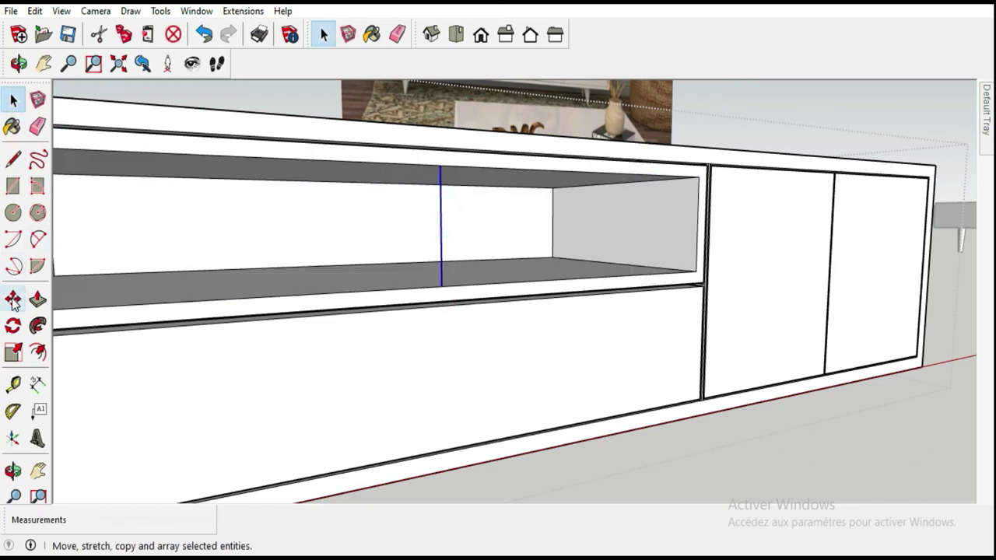
- Start a Move copy of the vertical line to place a 16 mm duplicate beside it
{"action": "left_click", "coordinate": [14, 299]}
{"action": "scroll", "coordinate": [467, 284], "scroll_direction": "up", "scroll_amount": 2}
{"action": "scroll", "coordinate": [407, 300], "scroll_direction": "up", "scroll_amount": 2}
{"action": "left_click", "coordinate": [407, 299]}
{"action": "key", "text": "ctrl"}
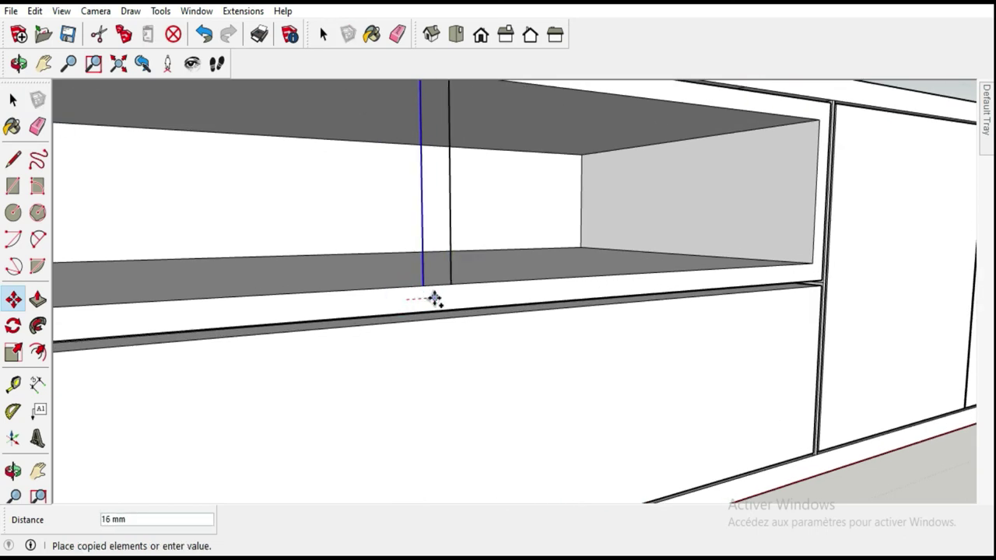
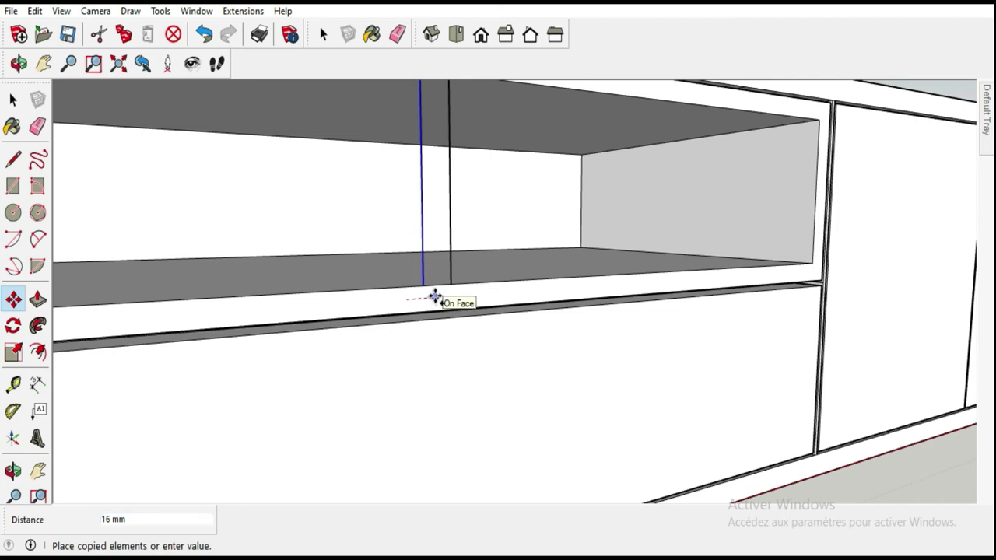
- Copy the vertical line 8 mm over in the middle of the open shelf
{"action": "key", "text": "Return"}
{"action": "left_click", "coordinate": [444, 290]}
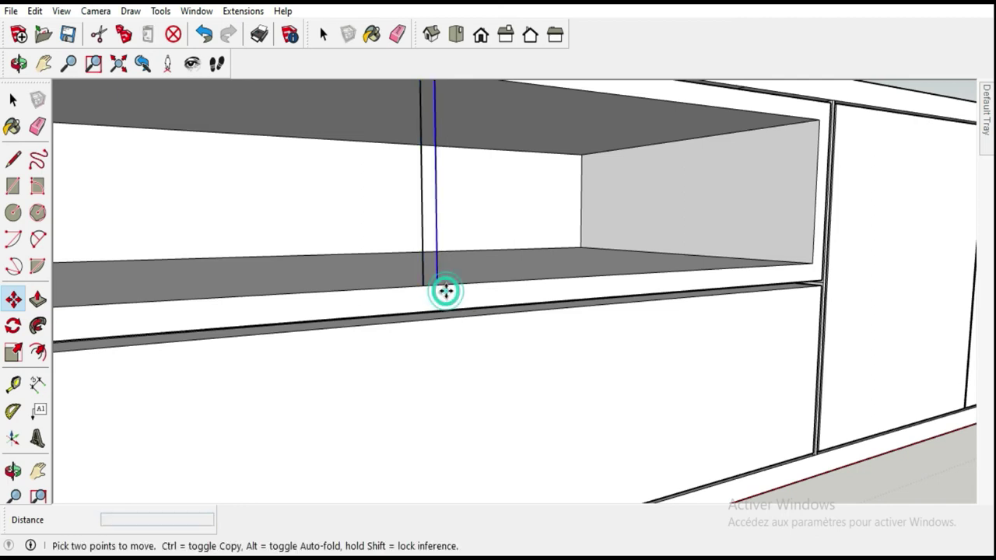
{"action": "left_click", "coordinate": [443, 290]}
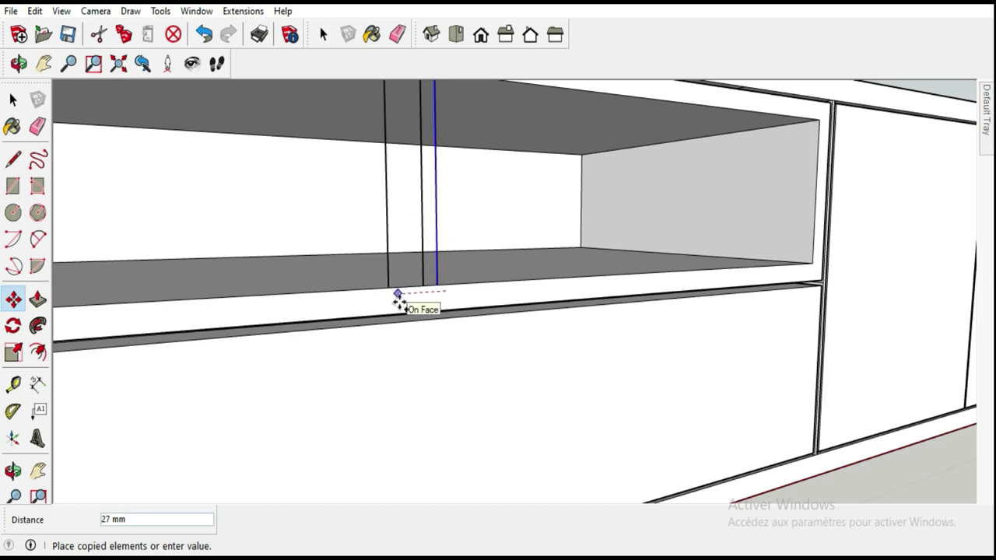
{"action": "type", "text": "8"}
{"action": "key", "text": "Return"}
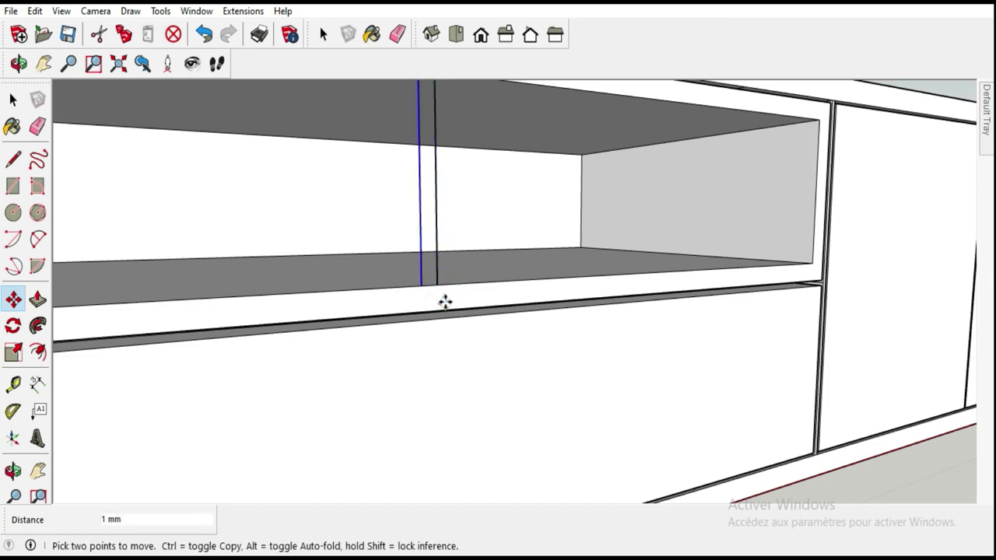
{"action": "left_click", "coordinate": [444, 301]}
{"action": "type", "text": "8"}
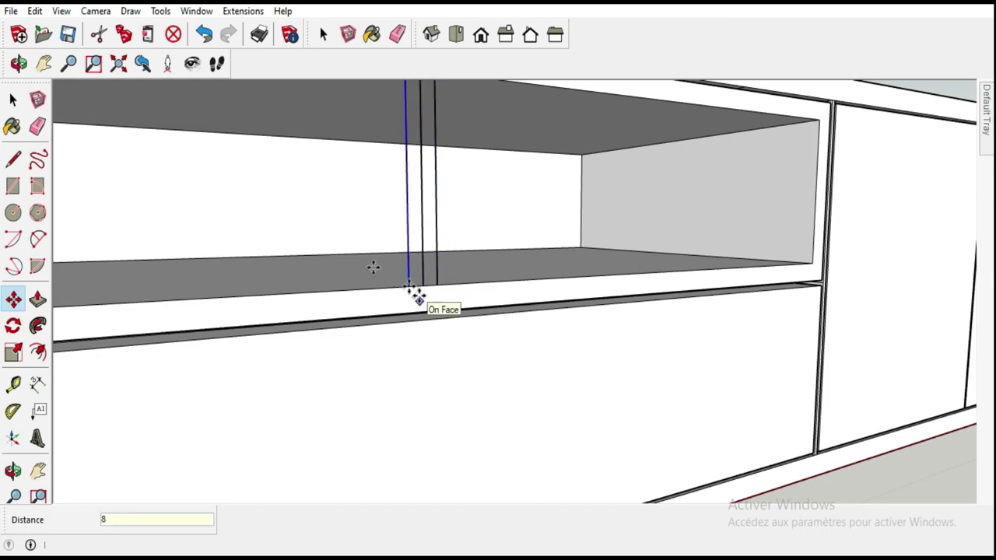
- Erase the extra vertical line and draw a rectangle covering the shelf opening
{"action": "left_click", "coordinate": [37, 126]}
{"action": "left_click", "coordinate": [422, 201]}
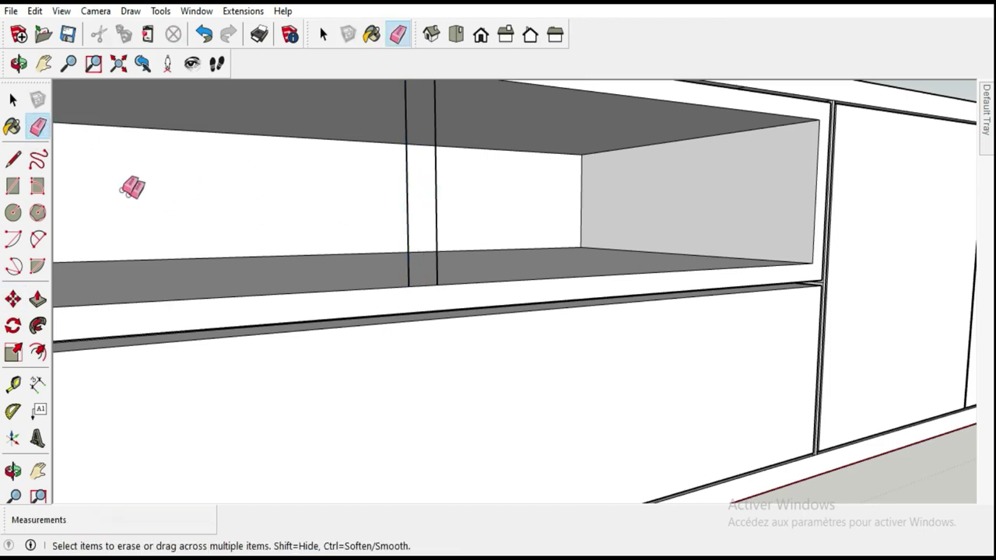
{"action": "left_click", "coordinate": [14, 186]}
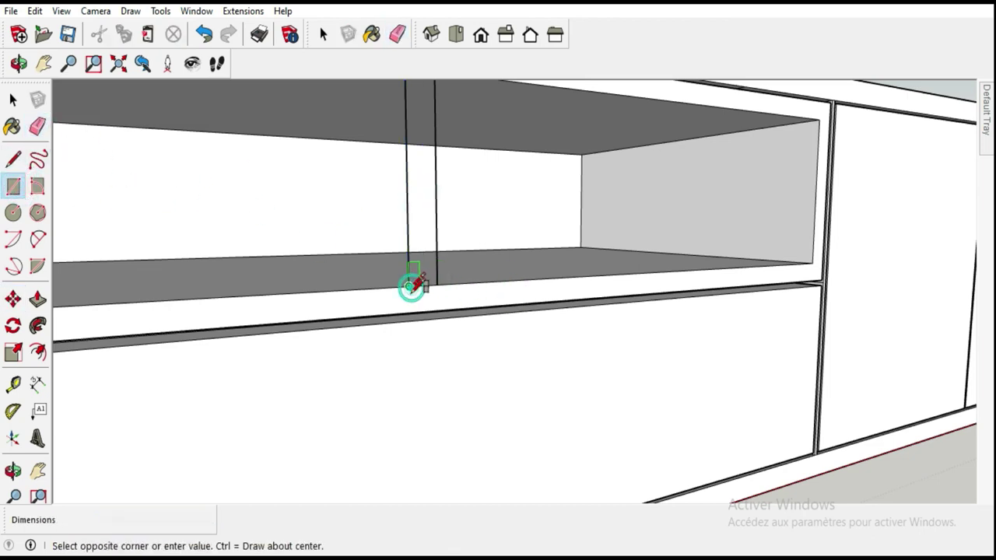
{"action": "scroll", "coordinate": [411, 287], "scroll_direction": "down", "scroll_amount": 2}
{"action": "left_click", "coordinate": [434, 146]}
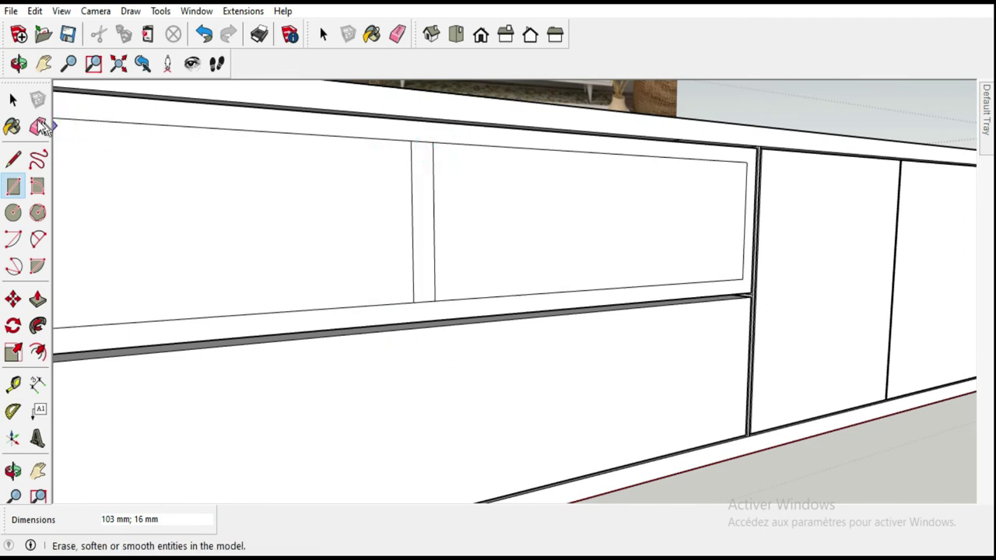
- Delete the left and right faces covering the shelf opening, keeping the narrow strip
{"action": "left_click", "coordinate": [13, 99]}
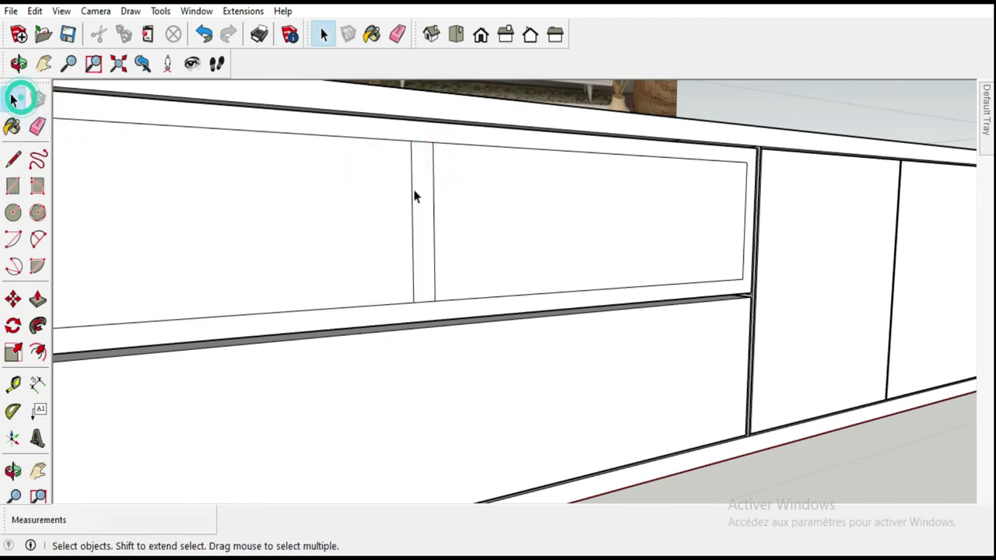
{"action": "left_click", "coordinate": [422, 198]}
{"action": "right_click", "coordinate": [422, 200]}
{"action": "left_click", "coordinate": [309, 217]}
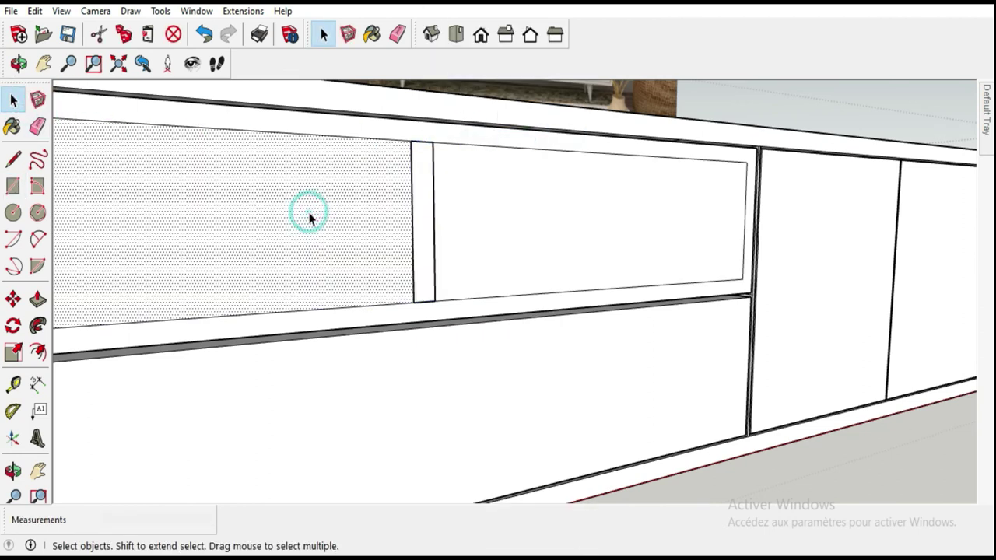
{"action": "key", "text": "Delete"}
{"action": "left_click", "coordinate": [467, 218]}
{"action": "key", "text": "Delete"}
- Push/Pull the divider strip 310 mm back into the cabinet
{"action": "double_click", "coordinate": [424, 216]}
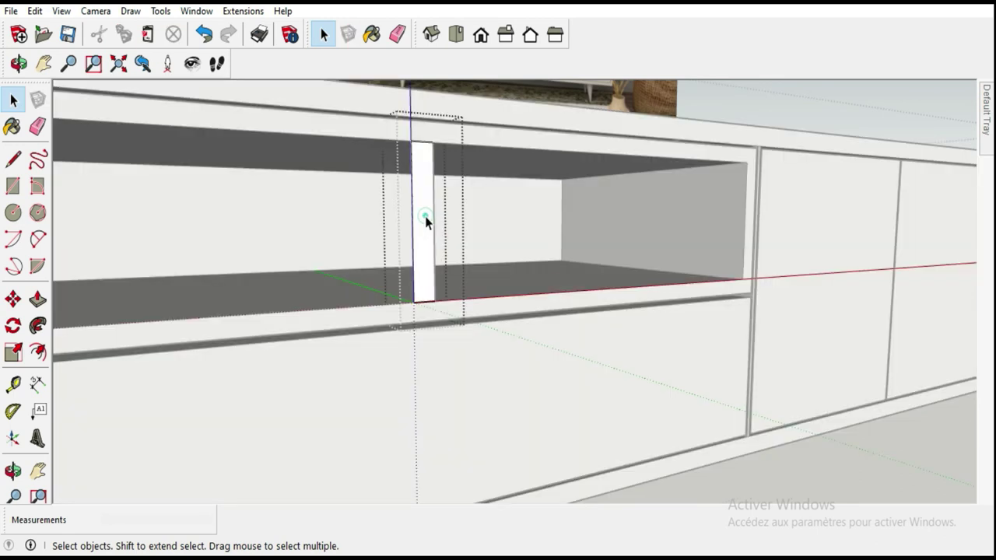
{"action": "left_click", "coordinate": [38, 298]}
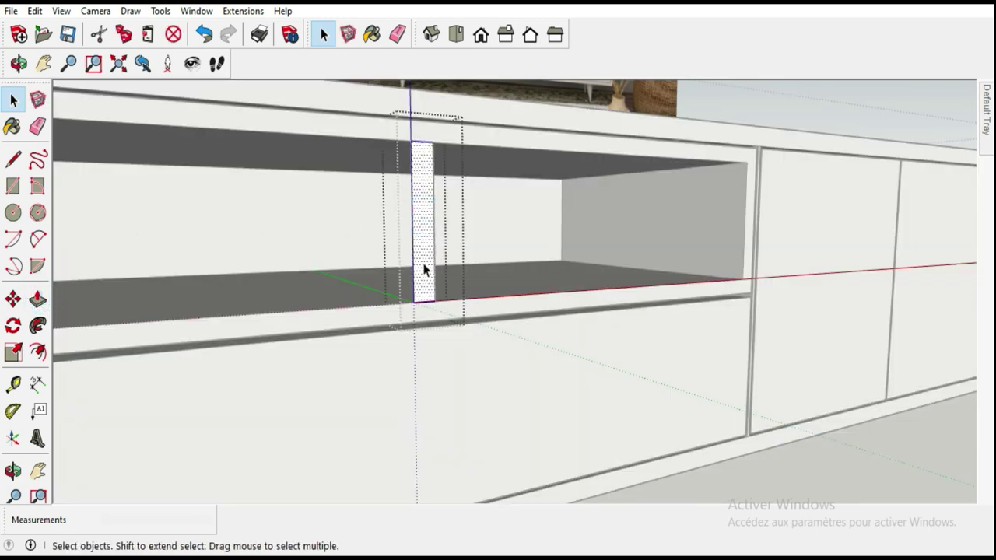
{"action": "left_click_drag", "start_coordinate": [422, 281], "coordinate": [299, 260]}
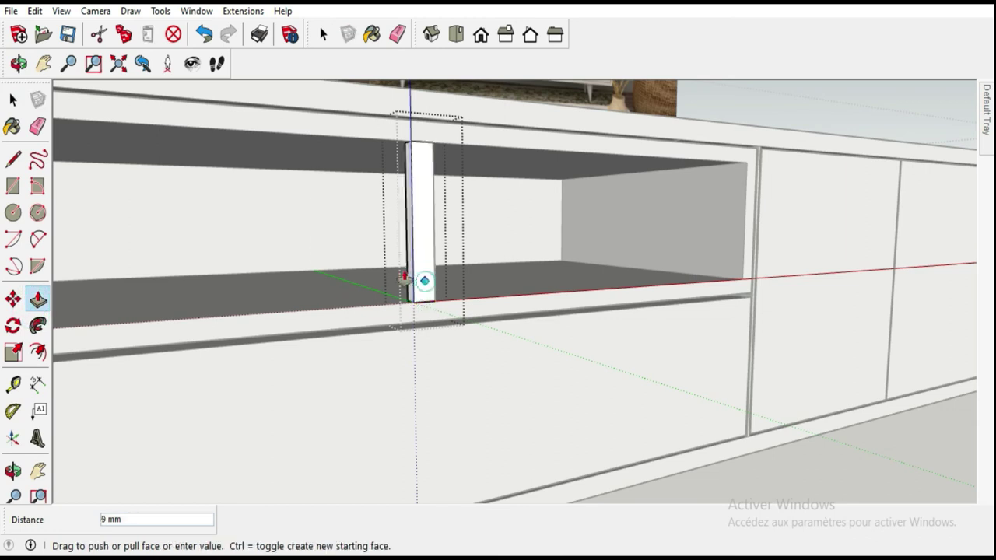
{"action": "left_click", "coordinate": [13, 98]}
{"action": "scroll", "coordinate": [311, 255], "scroll_direction": "down", "scroll_amount": 5}
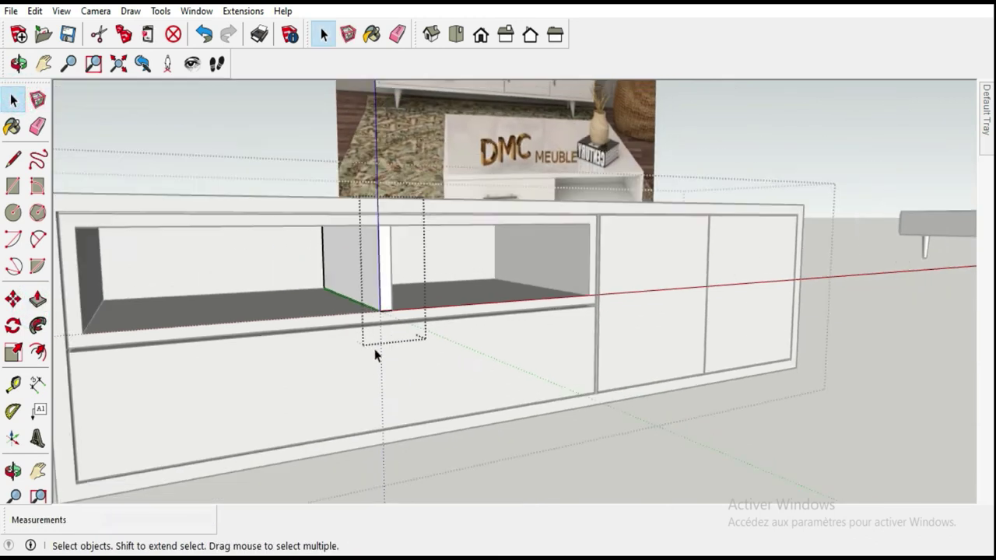
{"action": "scroll", "coordinate": [378, 355], "scroll_direction": "down", "scroll_amount": 3}
- Orbit over to the coffee table and inspect one of its tapered legs
{"action": "scroll", "coordinate": [536, 381], "scroll_direction": "down", "scroll_amount": 3}
{"action": "scroll", "coordinate": [943, 304], "scroll_direction": "up", "scroll_amount": 3}
{"action": "scroll", "coordinate": [932, 303], "scroll_direction": "down", "scroll_amount": 3}
{"action": "middle_click_drag", "start_coordinate": [932, 303], "coordinate": [651, 338]}
{"action": "scroll", "coordinate": [700, 315], "scroll_direction": "up", "scroll_amount": 3}
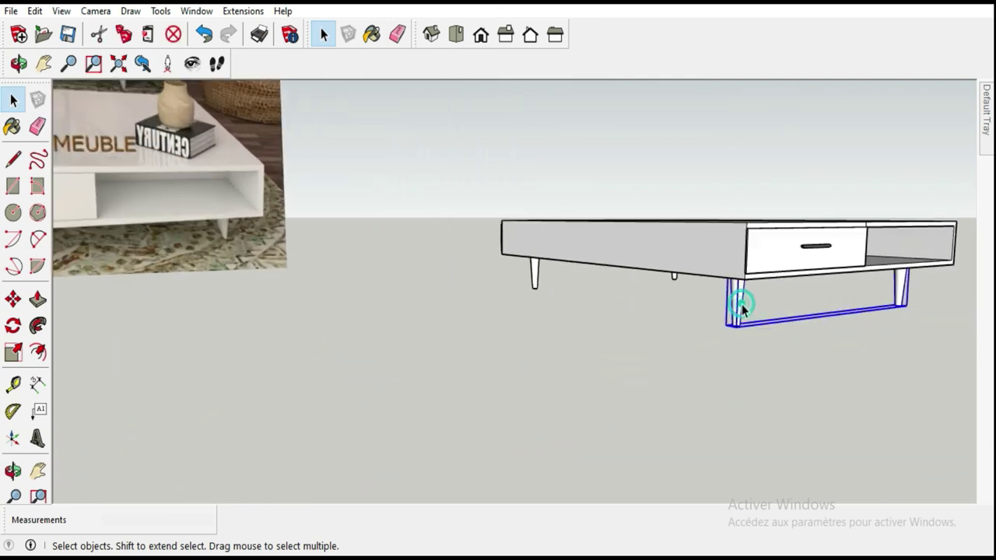
{"action": "right_click", "coordinate": [741, 308]}
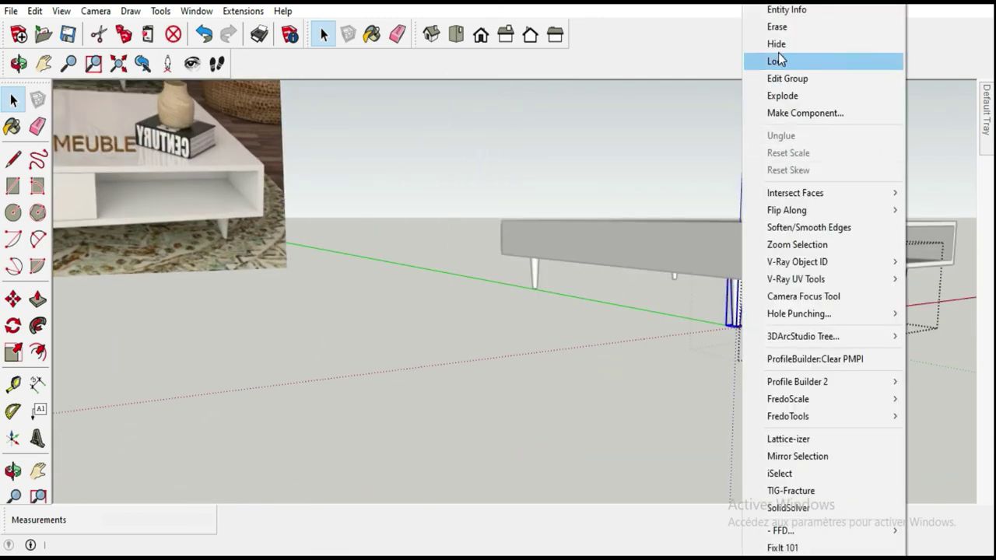
{"action": "left_click", "coordinate": [653, 119]}
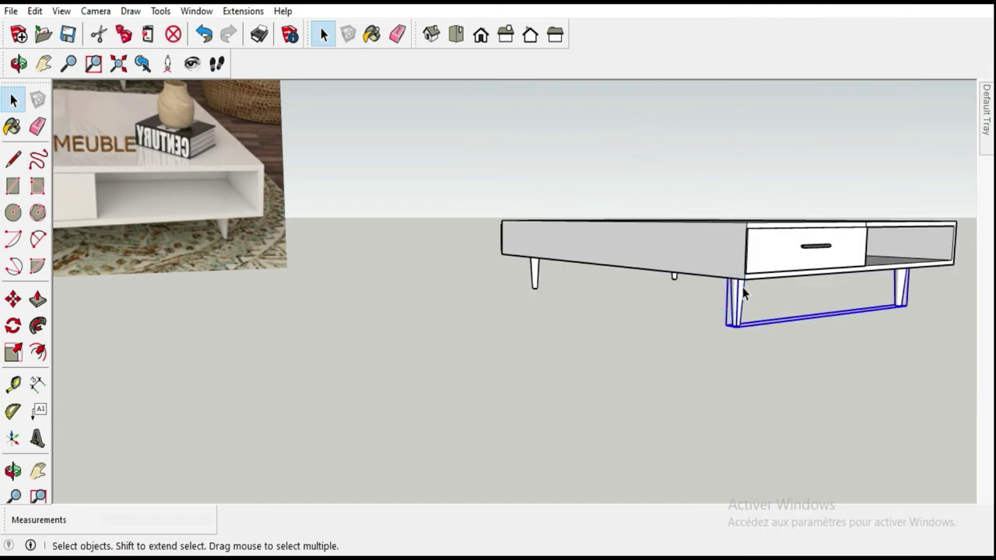
{"action": "scroll", "coordinate": [680, 289], "scroll_direction": "down", "scroll_amount": 3}
{"action": "scroll", "coordinate": [680, 290], "scroll_direction": "down", "scroll_amount": 3}
{"action": "middle_click_drag", "start_coordinate": [634, 269], "coordinate": [623, 278]}
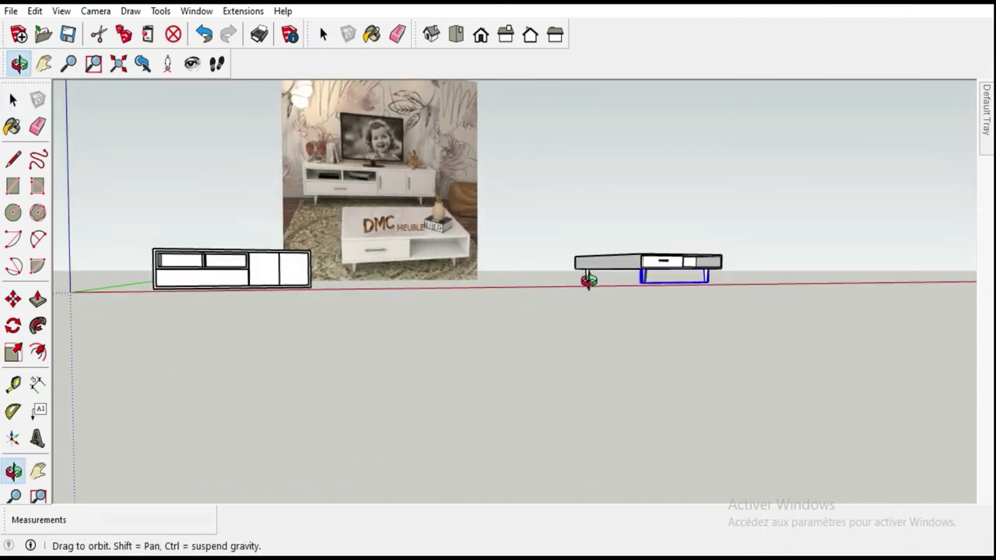
- Copy the coffee table's tapered leg and place it beside the TV cabinet
{"action": "double_click", "coordinate": [642, 278]}
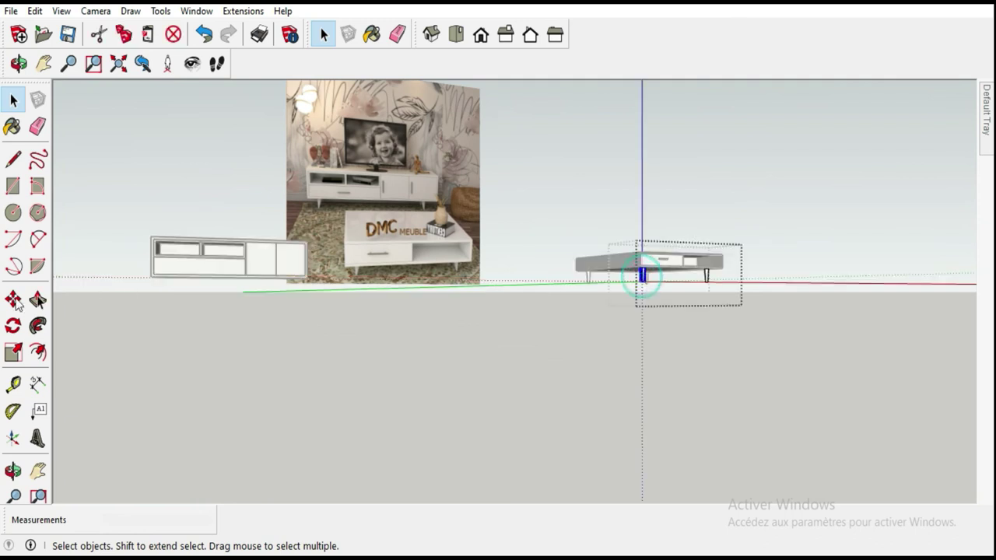
{"action": "left_click", "coordinate": [12, 303]}
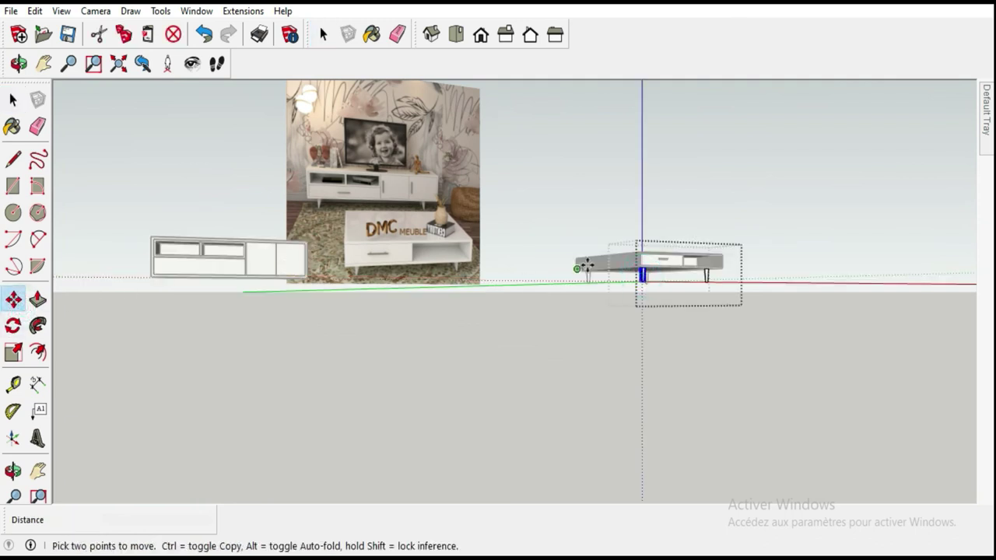
{"action": "left_click", "coordinate": [623, 299]}
{"action": "key", "text": "ctrl"}
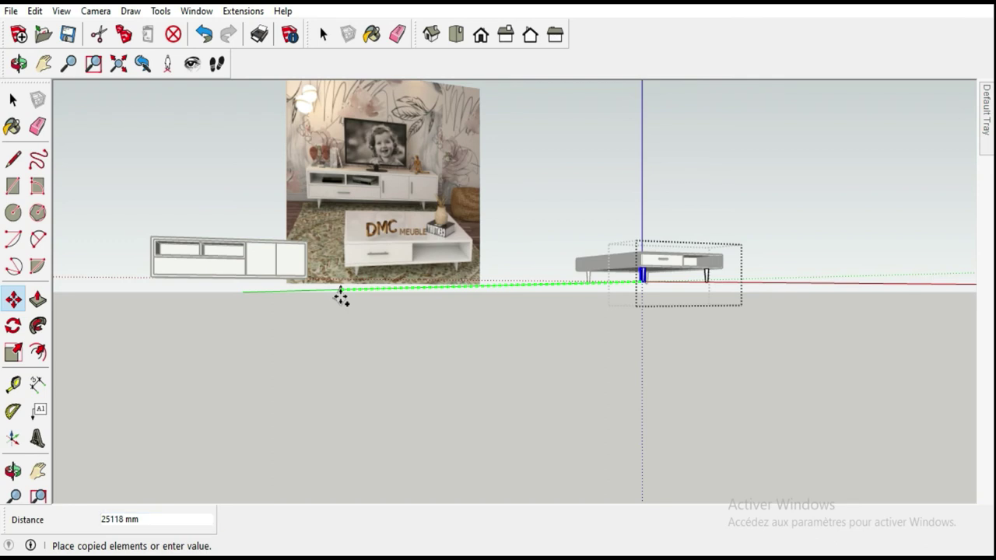
{"action": "left_click", "coordinate": [318, 291]}
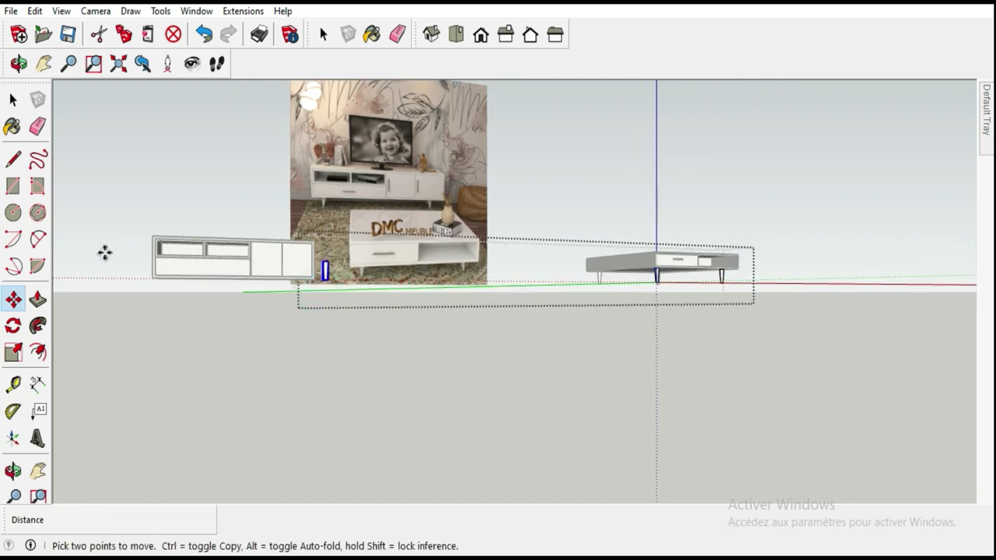
{"action": "scroll", "coordinate": [101, 251], "scroll_direction": "up", "scroll_amount": 5}
{"action": "middle_click_drag", "start_coordinate": [124, 287], "coordinate": [266, 298]}
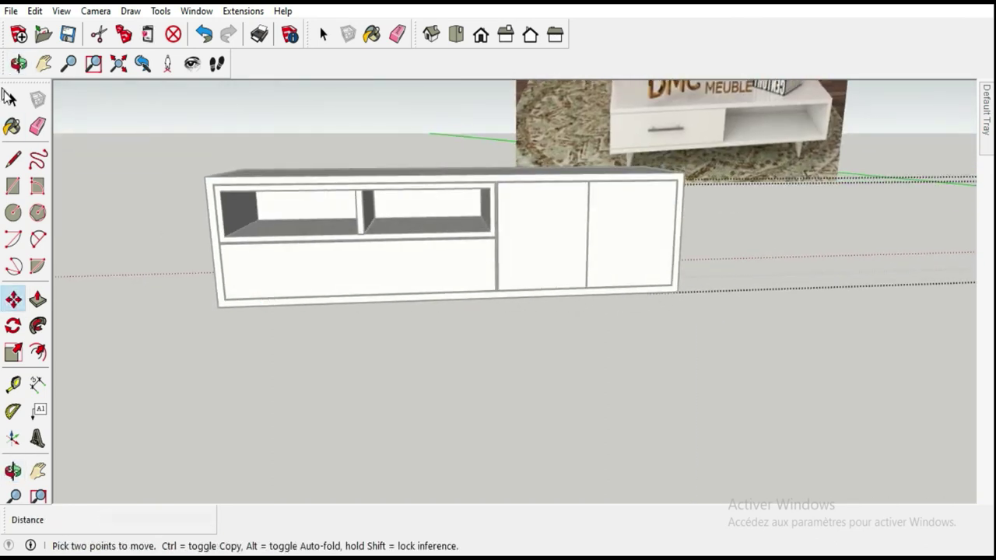
- Move the whole TV cabinet 160 mm straight up along the blue axis
{"action": "key", "text": "space"}
{"action": "middle_click_drag", "start_coordinate": [138, 144], "coordinate": [140, 148]}
{"action": "left_click", "coordinate": [328, 208]}
{"action": "right_click", "coordinate": [328, 208]}
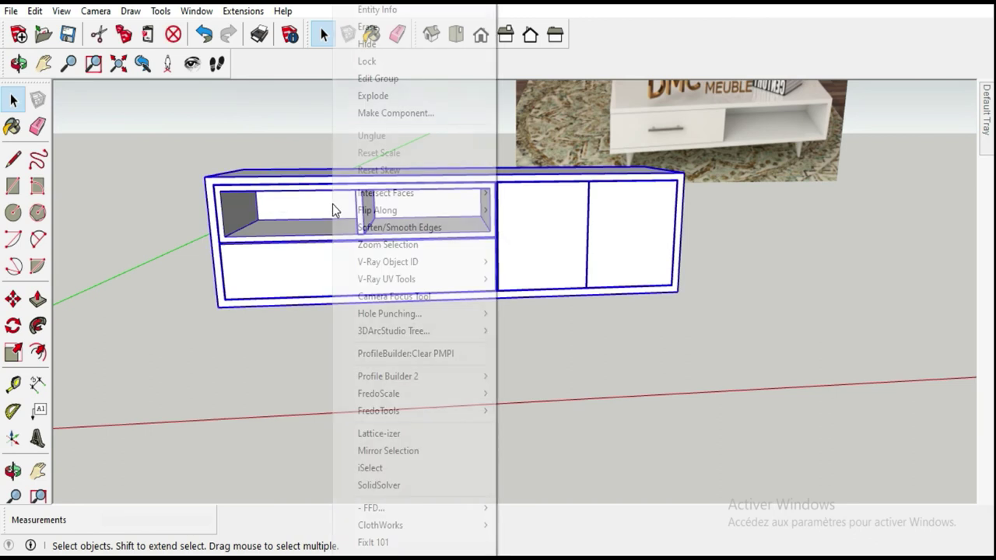
{"action": "left_click", "coordinate": [13, 298]}
{"action": "left_click", "coordinate": [154, 294]}
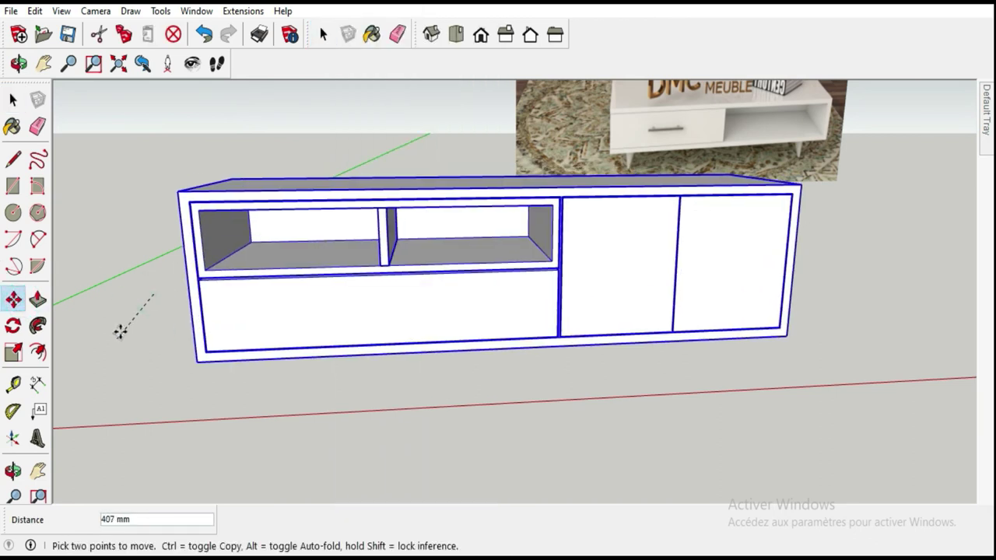
{"action": "type", "text": "160"}
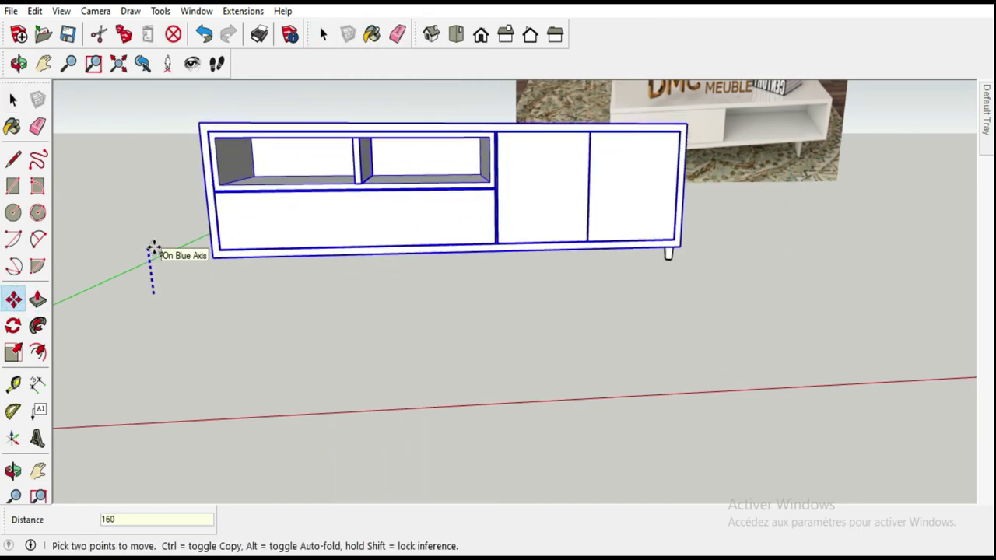
{"action": "key", "text": "Return"}
- Orbit steeply to inspect the underside of the raised cabinet
{"action": "left_click", "coordinate": [12, 99]}
{"action": "mouse_move", "coordinate": [526, 231]}
{"action": "middle_mouse_down"}
{"action": "mouse_move", "coordinate": [634, 126]}
{"action": "mouse_move", "coordinate": [630, 229]}
{"action": "middle_mouse_up"}
{"action": "left_click", "coordinate": [23, 301]}
{"action": "middle_click_drag", "start_coordinate": [642, 162], "coordinate": [553, 119]}
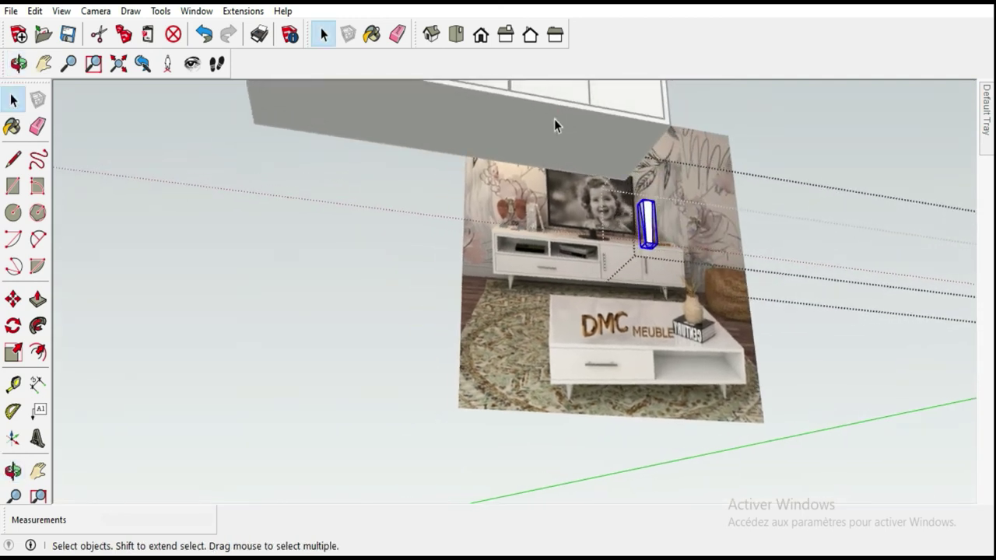
- Move the tapered leg toward the cabinet's underside
{"action": "mouse_move", "coordinate": [359, 174]}
{"action": "middle_mouse_down"}
{"action": "mouse_move", "coordinate": [344, 189]}
{"action": "mouse_move", "coordinate": [343, 180]}
{"action": "middle_mouse_up"}
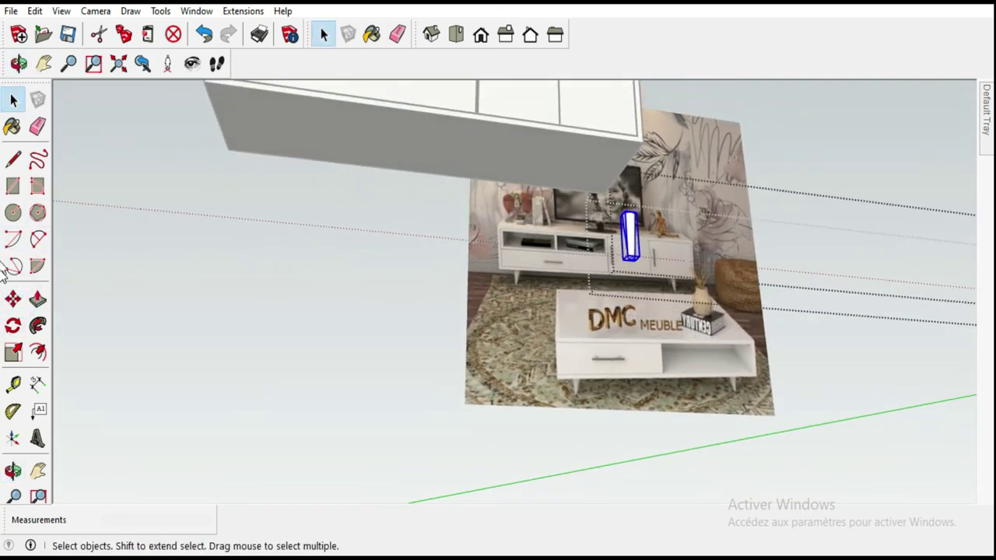
{"action": "left_click", "coordinate": [15, 299]}
{"action": "left_click", "coordinate": [537, 149]}
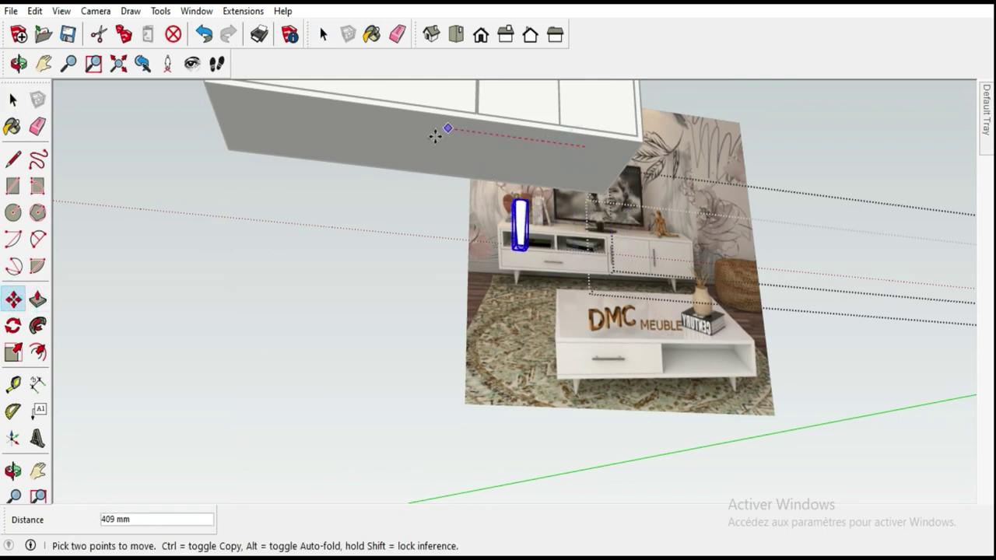
{"action": "left_click", "coordinate": [204, 34]}
{"action": "left_click", "coordinate": [597, 161]}
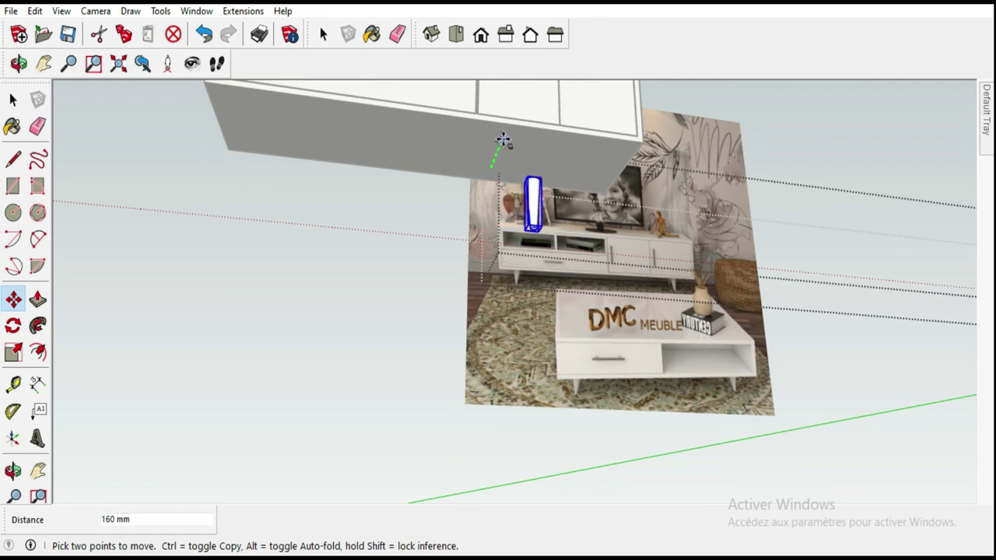
{"action": "mouse_move", "coordinate": [505, 133]}
{"action": "middle_mouse_down"}
{"action": "mouse_move", "coordinate": [528, 182]}
{"action": "mouse_move", "coordinate": [498, 244]}
{"action": "middle_mouse_up"}
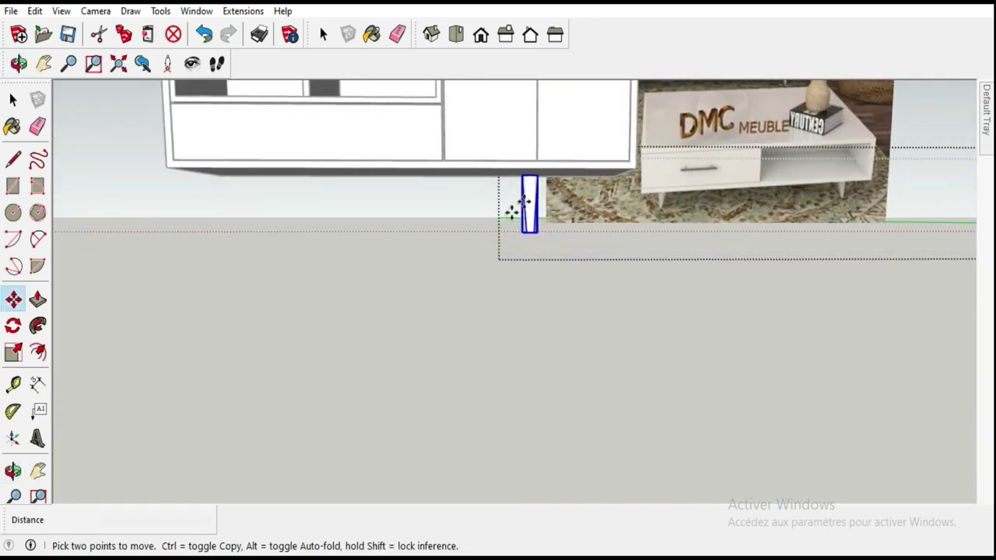
- Orbit to a low, level view of the leg beneath the cabinet
{"action": "scroll", "coordinate": [556, 177], "scroll_direction": "up", "scroll_amount": 3}
{"action": "middle_click_drag", "start_coordinate": [567, 173], "coordinate": [556, 179]}
{"action": "scroll", "coordinate": [555, 179], "scroll_direction": "down", "scroll_amount": 3}
{"action": "scroll", "coordinate": [547, 295], "scroll_direction": "down", "scroll_amount": 3}
{"action": "mouse_move", "coordinate": [498, 291]}
{"action": "middle_mouse_down"}
{"action": "mouse_move", "coordinate": [433, 222]}
{"action": "mouse_move", "coordinate": [241, 174]}
{"action": "mouse_move", "coordinate": [522, 241]}
{"action": "middle_mouse_up"}
{"action": "scroll", "coordinate": [513, 245], "scroll_direction": "up", "scroll_amount": 3}
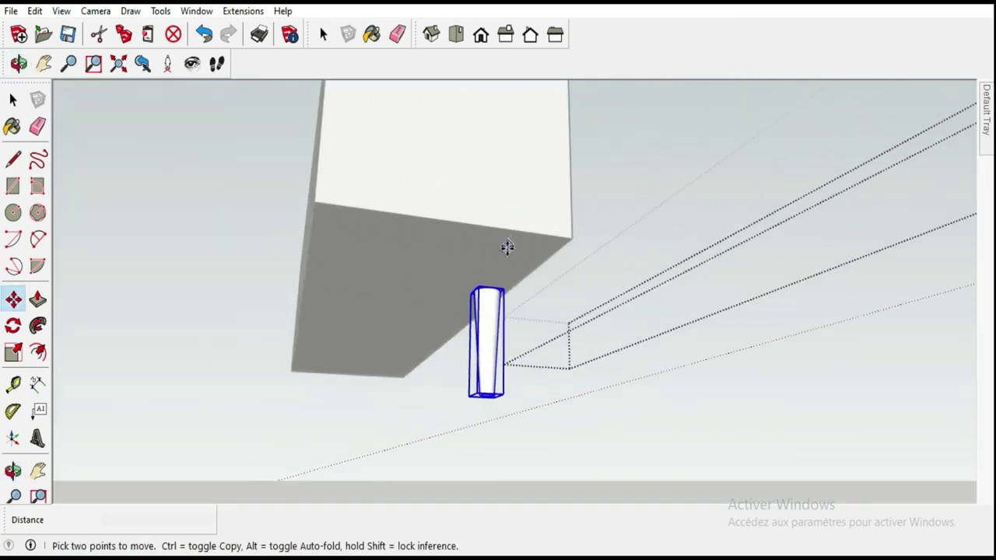
{"action": "scroll", "coordinate": [490, 264], "scroll_direction": "up", "scroll_amount": 2}
{"action": "mouse_move", "coordinate": [481, 287]}
{"action": "middle_mouse_down"}
{"action": "mouse_move", "coordinate": [464, 317]}
{"action": "mouse_move", "coordinate": [495, 297]}
{"action": "middle_mouse_up"}
- Copy the leg 265 mm along the red axis to form a second leg
{"action": "left_click", "coordinate": [496, 298]}
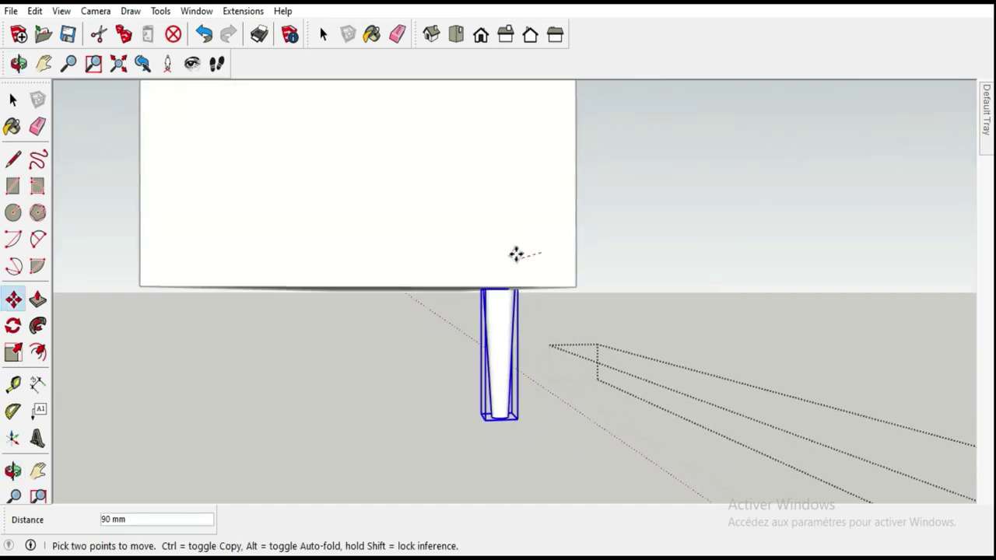
{"action": "left_click", "coordinate": [504, 249]}
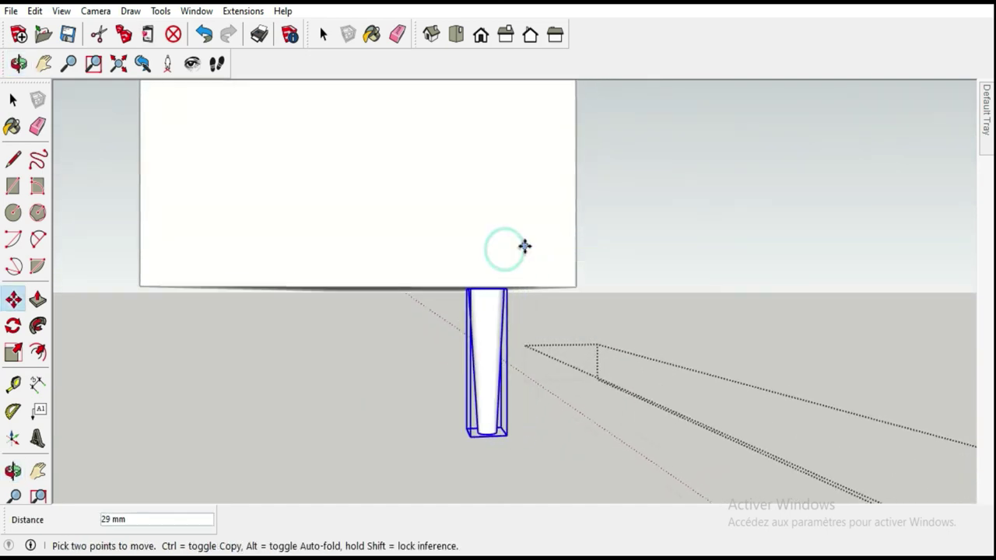
{"action": "key", "text": "ctrl"}
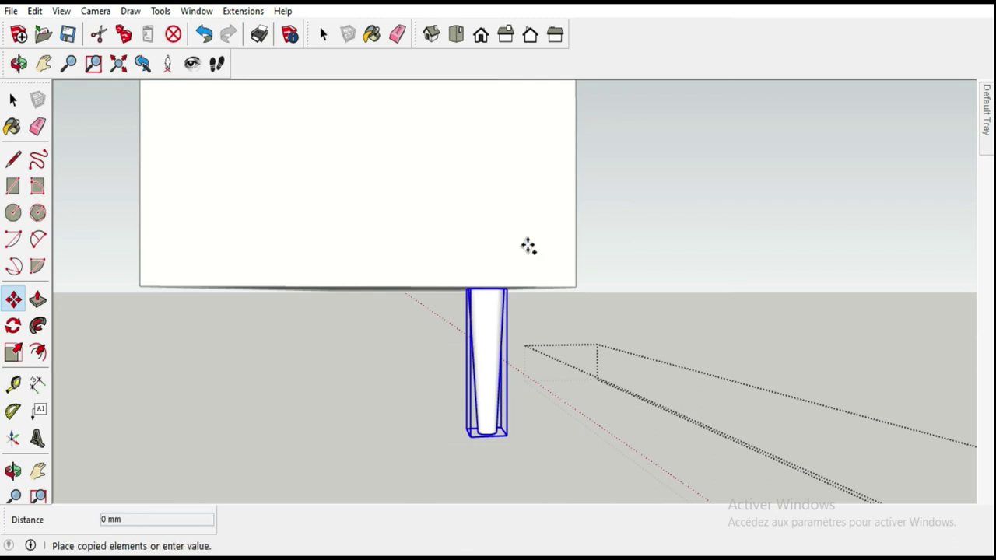
{"action": "mouse_move", "coordinate": [161, 244]}
{"action": "middle_mouse_down"}
{"action": "mouse_move", "coordinate": [515, 272]}
{"action": "mouse_move", "coordinate": [651, 267]}
{"action": "middle_mouse_up"}
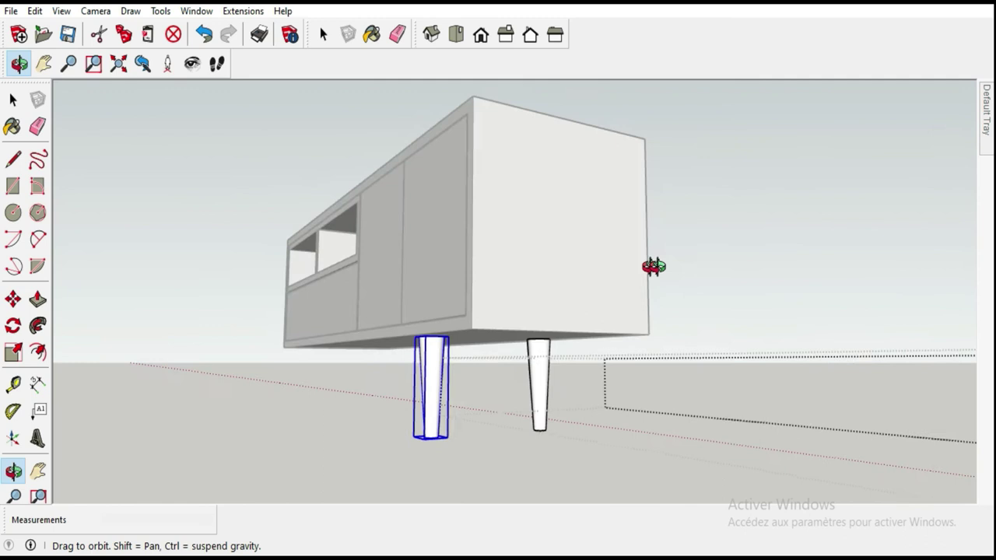
- Zoom and orbit around the cabinet to view the legs underneath
{"action": "scroll", "coordinate": [762, 334], "scroll_direction": "down", "scroll_amount": 5}
{"action": "scroll", "coordinate": [767, 342], "scroll_direction": "up", "scroll_amount": 2}
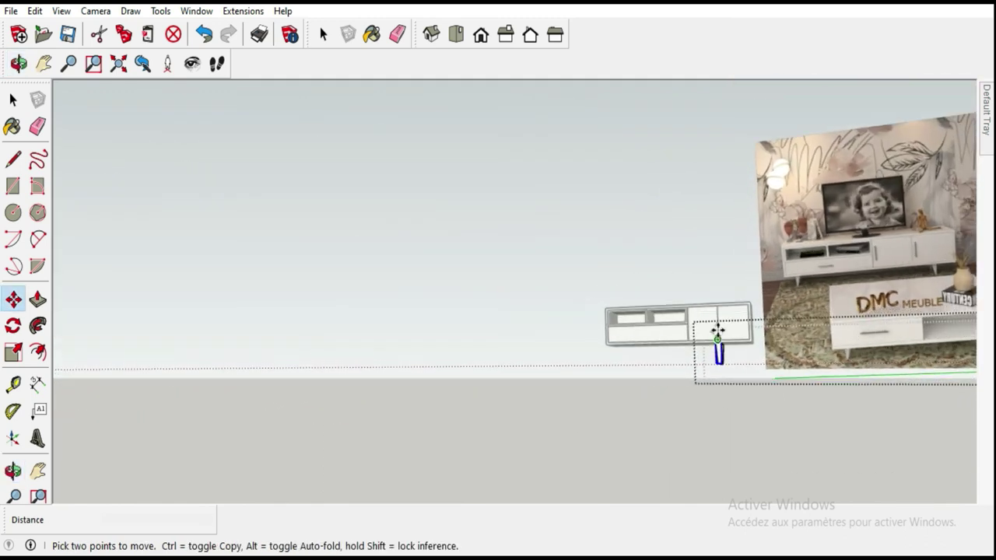
{"action": "scroll", "coordinate": [718, 329], "scroll_direction": "up", "scroll_amount": 2}
{"action": "scroll", "coordinate": [695, 356], "scroll_direction": "up", "scroll_amount": 2}
{"action": "scroll", "coordinate": [758, 358], "scroll_direction": "up", "scroll_amount": 2}
{"action": "middle_click_drag", "start_coordinate": [729, 362], "coordinate": [804, 384]}
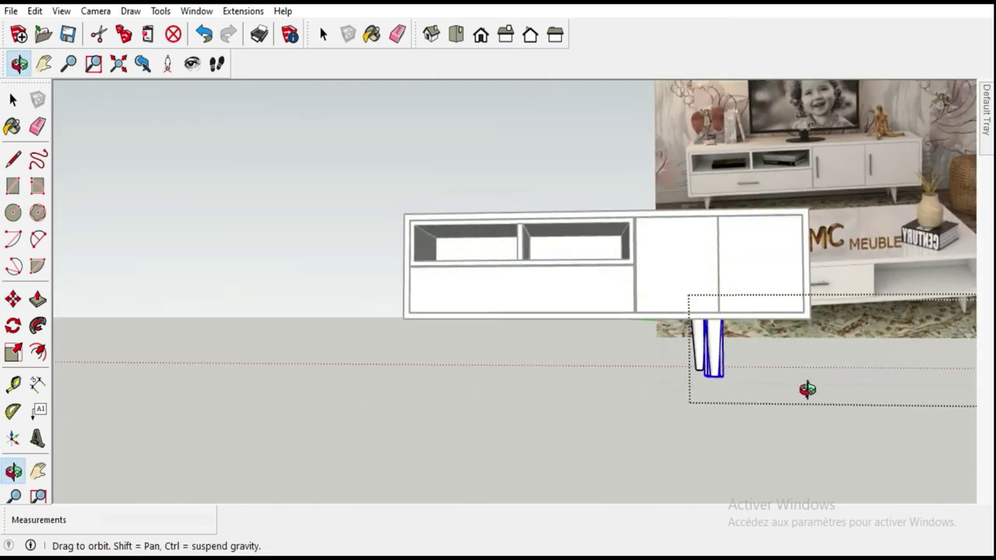
{"action": "scroll", "coordinate": [771, 409], "scroll_direction": "down", "scroll_amount": 3}
{"action": "scroll", "coordinate": [711, 376], "scroll_direction": "down", "scroll_amount": 2}
{"action": "scroll", "coordinate": [692, 358], "scroll_direction": "up", "scroll_amount": 2}
{"action": "scroll", "coordinate": [680, 360], "scroll_direction": "up", "scroll_amount": 3}
{"action": "middle_click", "coordinate": [590, 346]}
{"action": "middle_click_drag", "start_coordinate": [590, 346], "coordinate": [544, 334]}
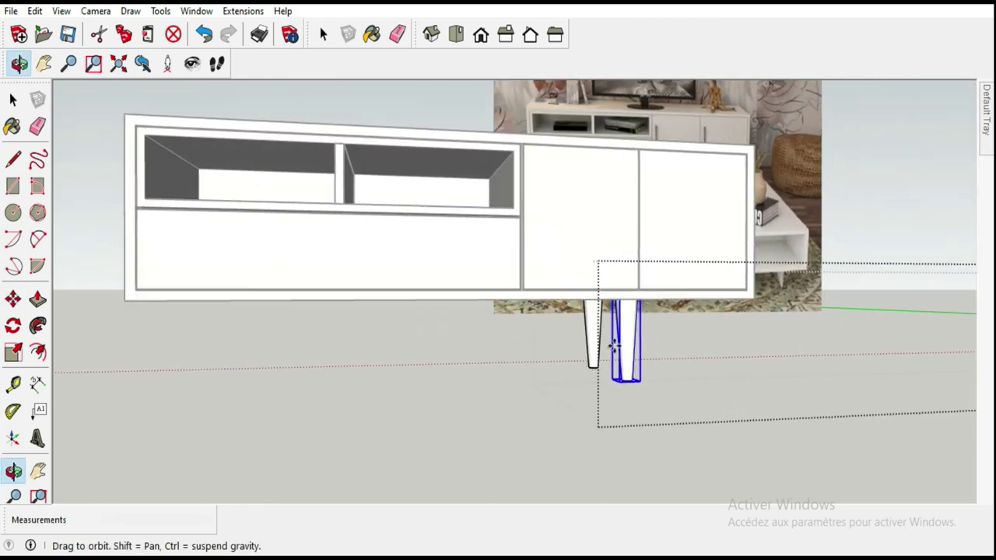
- Copy the leg pair to the cabinet's opposite end, then view it from the front
{"action": "key", "text": "space"}
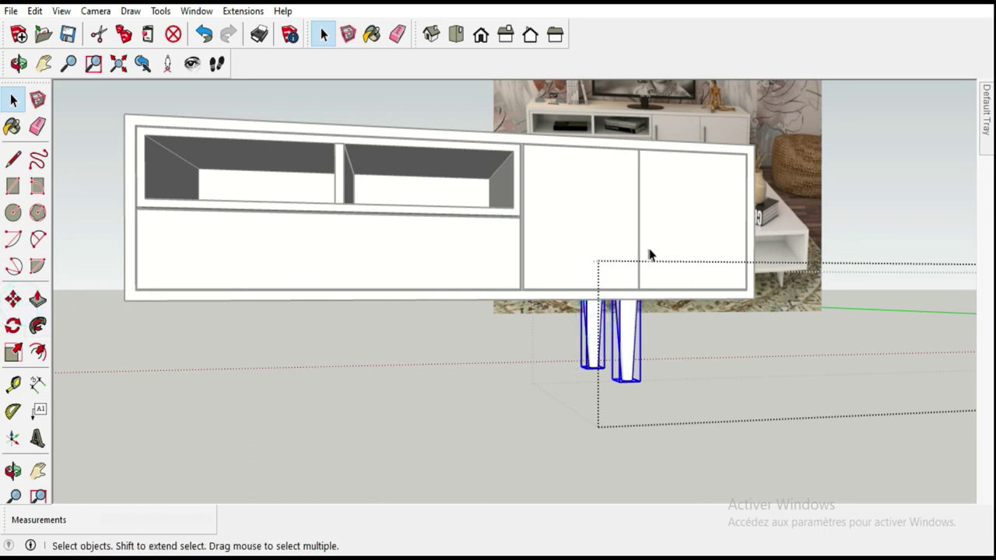
{"action": "scroll", "coordinate": [477, 316], "scroll_direction": "down", "scroll_amount": 3}
{"action": "mouse_move", "coordinate": [477, 316]}
{"action": "middle_mouse_down"}
{"action": "mouse_move", "coordinate": [507, 262]}
{"action": "mouse_move", "coordinate": [370, 273]}
{"action": "middle_mouse_up"}
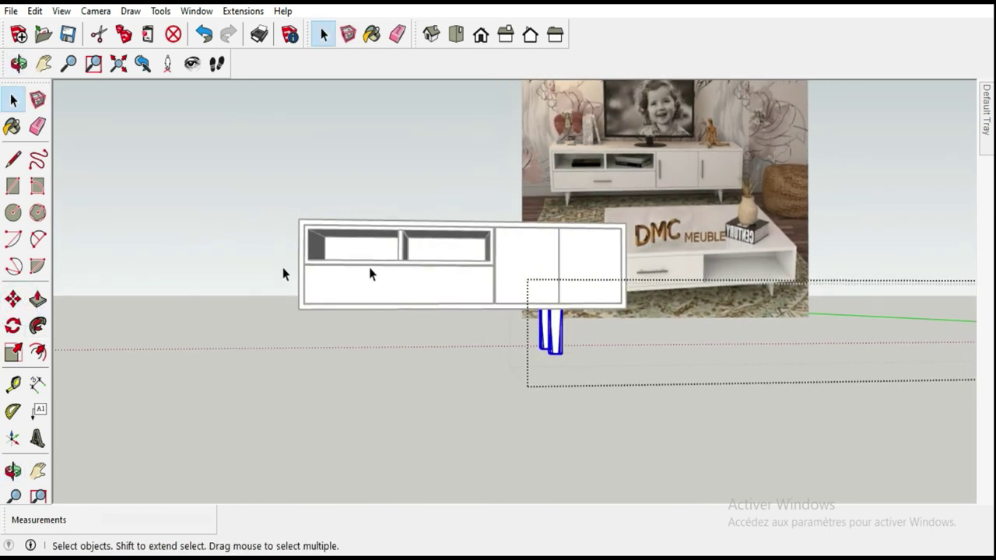
{"action": "left_click", "coordinate": [13, 298]}
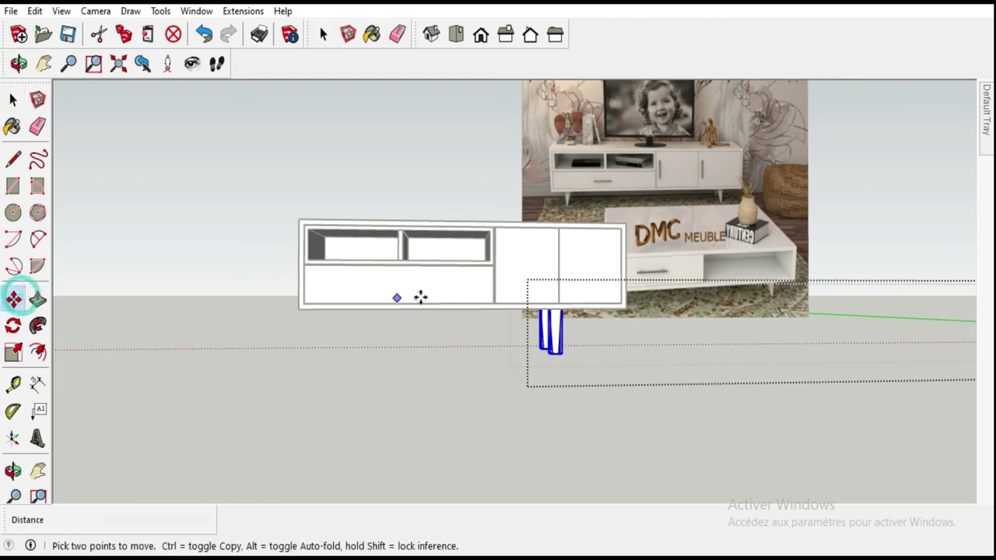
{"action": "left_click", "coordinate": [588, 278]}
{"action": "key", "text": "ctrl"}
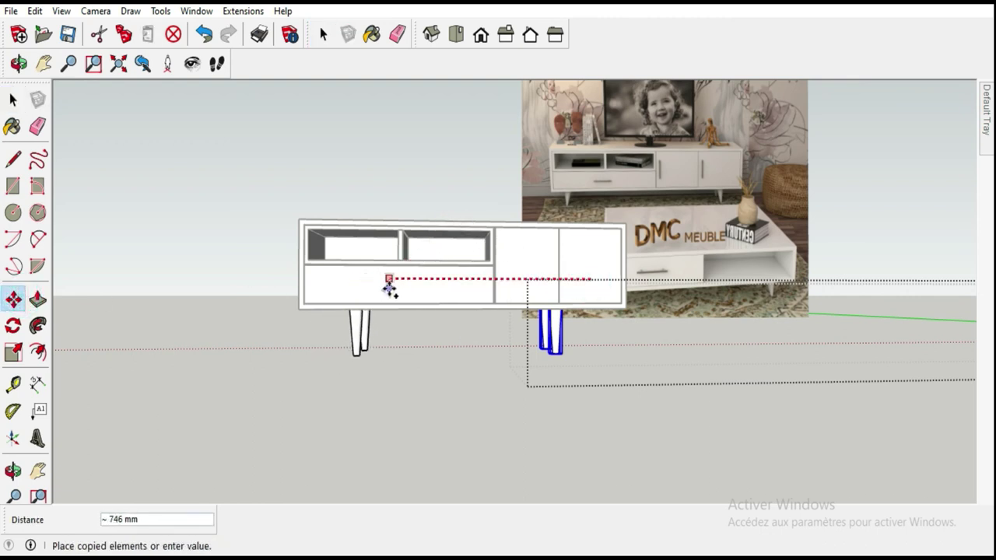
{"action": "mouse_move", "coordinate": [389, 290]}
{"action": "middle_mouse_down"}
{"action": "mouse_move", "coordinate": [503, 269]}
{"action": "mouse_move", "coordinate": [506, 277]}
{"action": "mouse_move", "coordinate": [507, 269]}
{"action": "mouse_move", "coordinate": [489, 272]}
{"action": "mouse_move", "coordinate": [449, 328]}
{"action": "mouse_move", "coordinate": [410, 351]}
{"action": "middle_mouse_up"}
{"action": "left_click", "coordinate": [320, 28]}
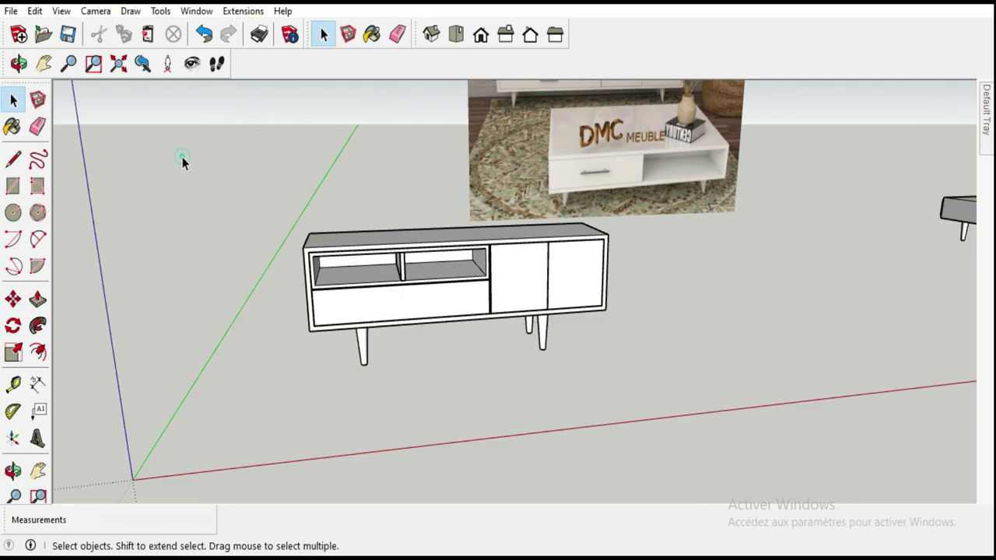
{"action": "middle_click_drag", "start_coordinate": [182, 161], "coordinate": [589, 311]}
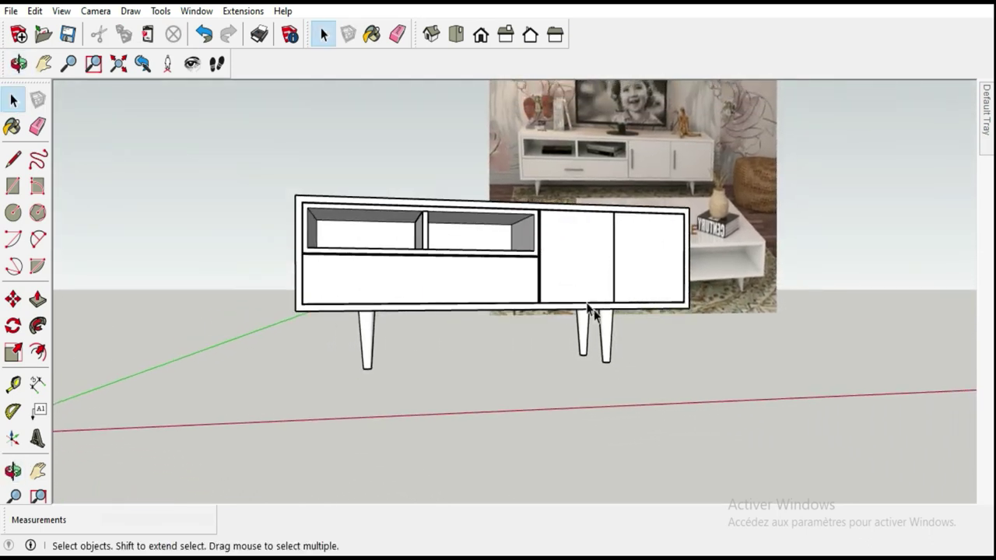
- Scale the four legs inside their group to 0.67 of their height along blue
{"action": "double_click", "coordinate": [609, 333]}
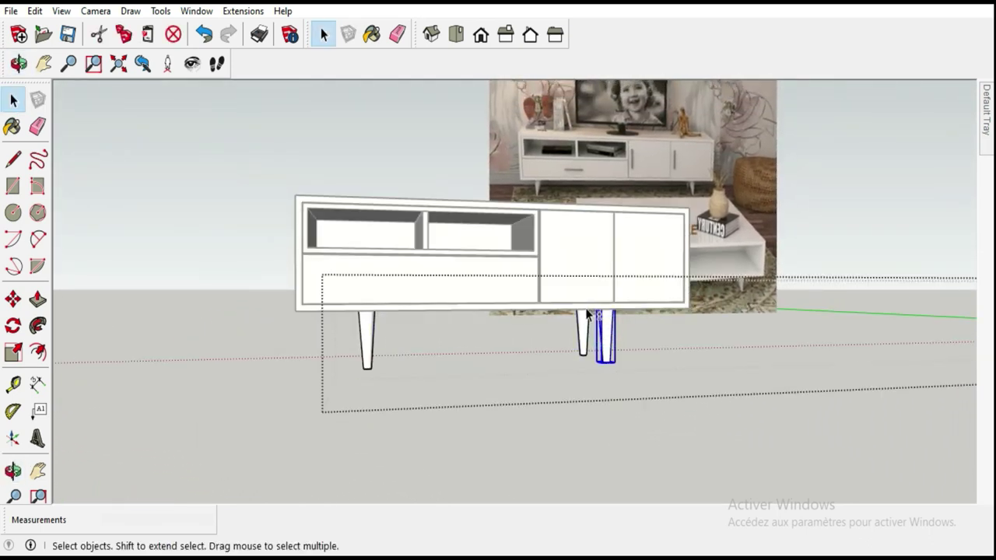
{"action": "left_click", "coordinate": [365, 325]}
{"action": "middle_click_drag", "start_coordinate": [366, 325], "coordinate": [376, 325]}
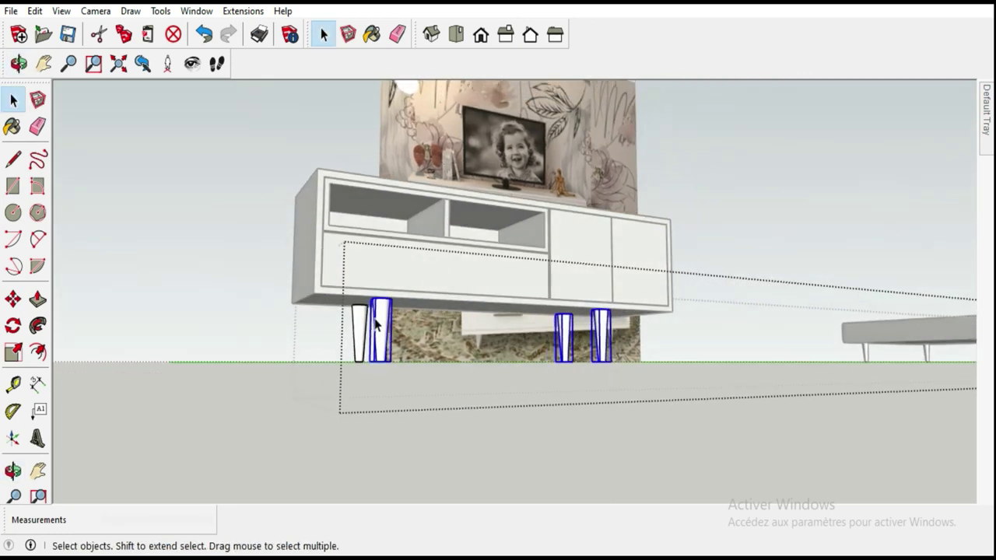
{"action": "left_click", "coordinate": [12, 351]}
{"action": "scroll", "coordinate": [436, 327], "scroll_direction": "up", "scroll_amount": 2}
{"action": "scroll", "coordinate": [510, 302], "scroll_direction": "up", "scroll_amount": 4}
{"action": "scroll", "coordinate": [510, 302], "scroll_direction": "down", "scroll_amount": 5}
{"action": "left_click_drag", "start_coordinate": [506, 282], "coordinate": [506, 235]}
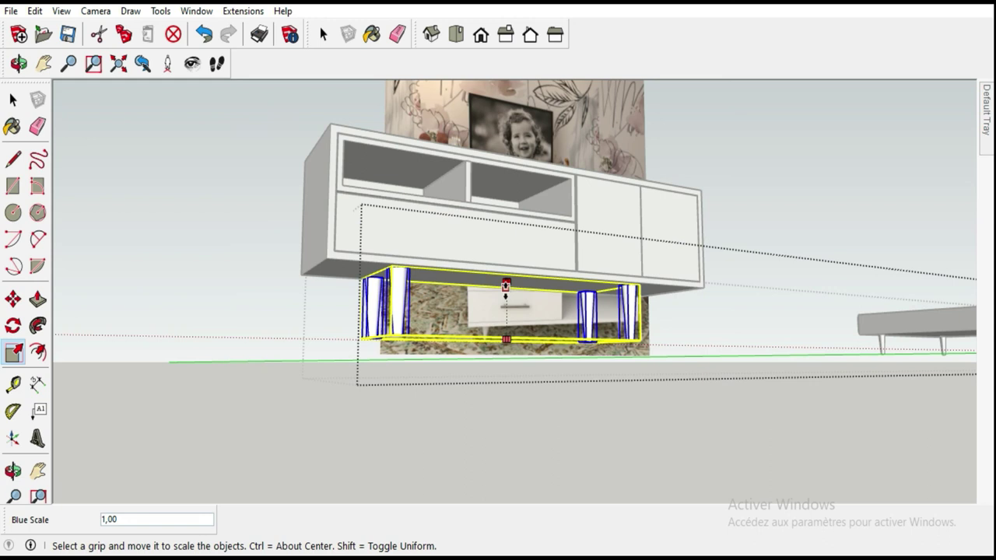
{"action": "left_click_drag", "start_coordinate": [502, 320], "coordinate": [506, 349]}
- Lower the cabinet body about 55 mm so it rests on the legs
{"action": "left_click", "coordinate": [319, 31]}
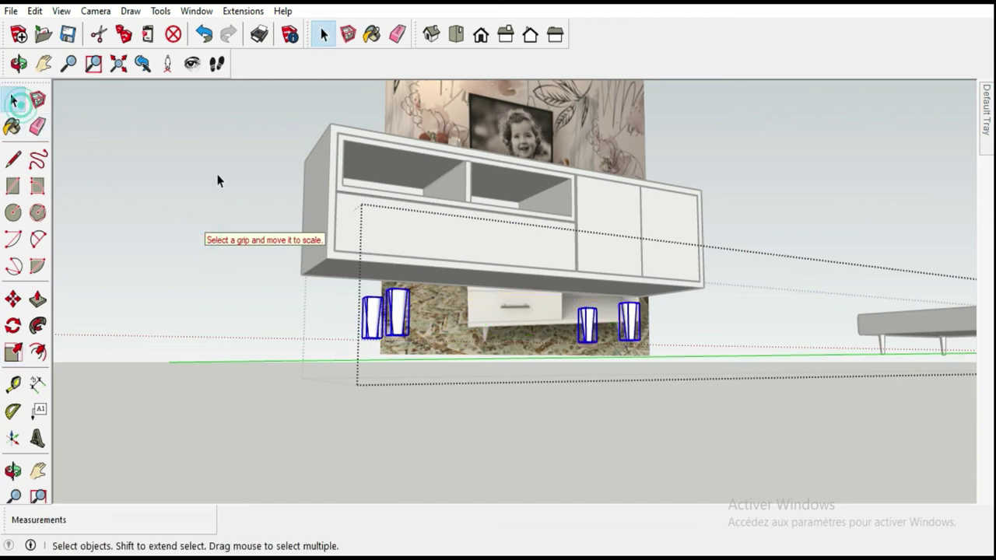
{"action": "middle_click_drag", "start_coordinate": [218, 178], "coordinate": [266, 234]}
{"action": "left_click", "coordinate": [258, 229]}
{"action": "left_click", "coordinate": [324, 224]}
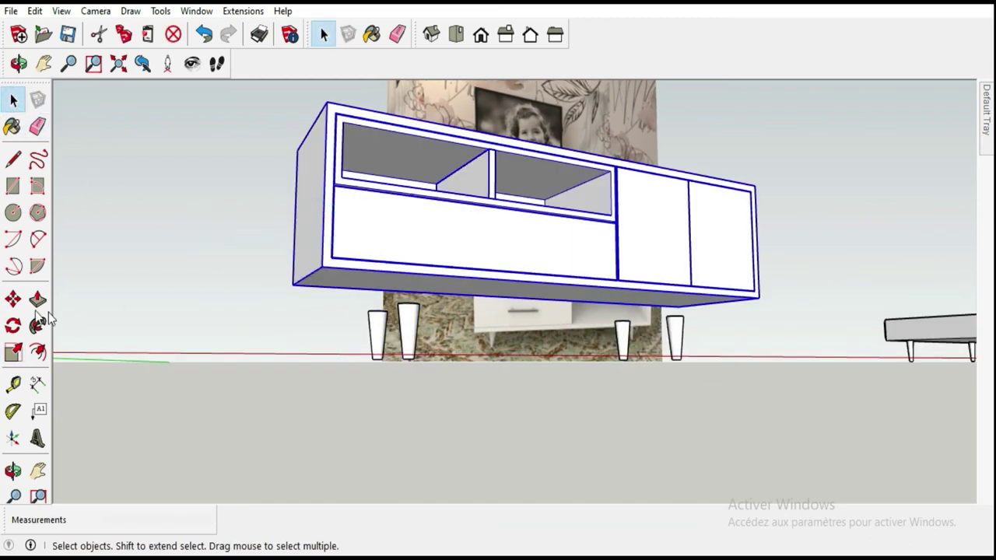
{"action": "left_click", "coordinate": [13, 299]}
{"action": "scroll", "coordinate": [416, 276], "scroll_direction": "up", "scroll_amount": 2}
{"action": "scroll", "coordinate": [415, 267], "scroll_direction": "up", "scroll_amount": 1}
{"action": "left_click_drag", "start_coordinate": [414, 267], "coordinate": [410, 319]}
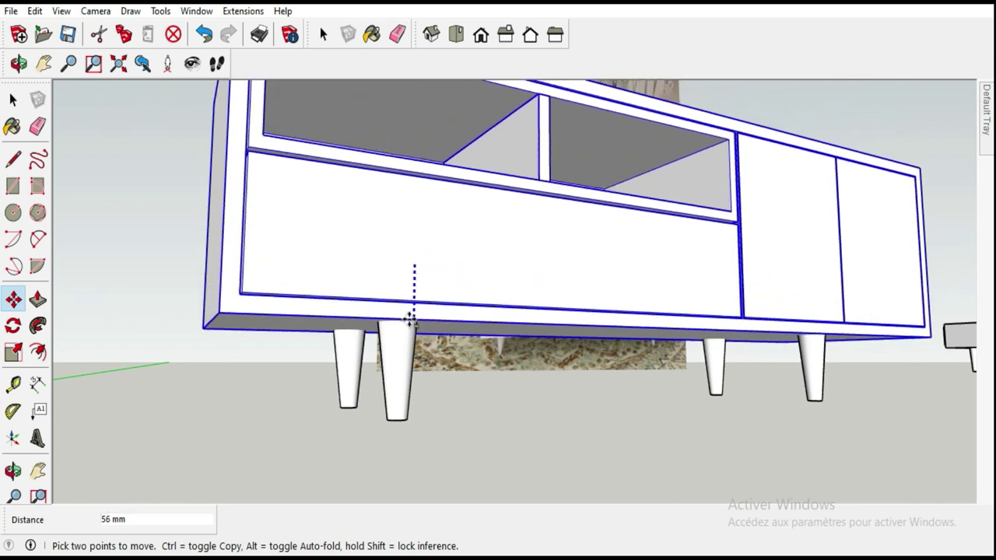
{"action": "left_click", "coordinate": [407, 319]}
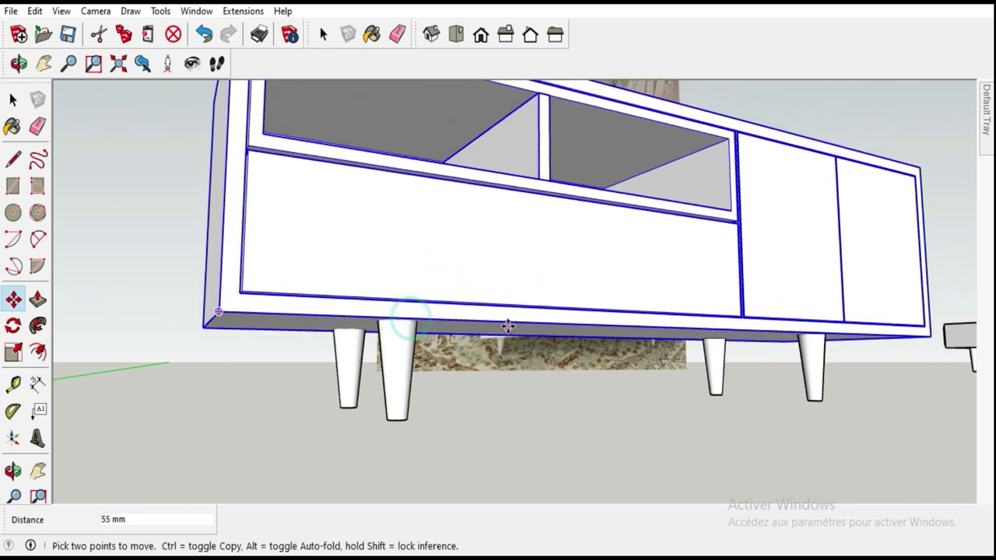
- Deselect and orbit to a three-quarter view of the cabinet on its legs
{"action": "middle_click_drag", "start_coordinate": [507, 327], "coordinate": [427, 389]}
{"action": "scroll", "coordinate": [209, 277], "scroll_direction": "down", "scroll_amount": 3}
{"action": "left_click", "coordinate": [13, 100]}
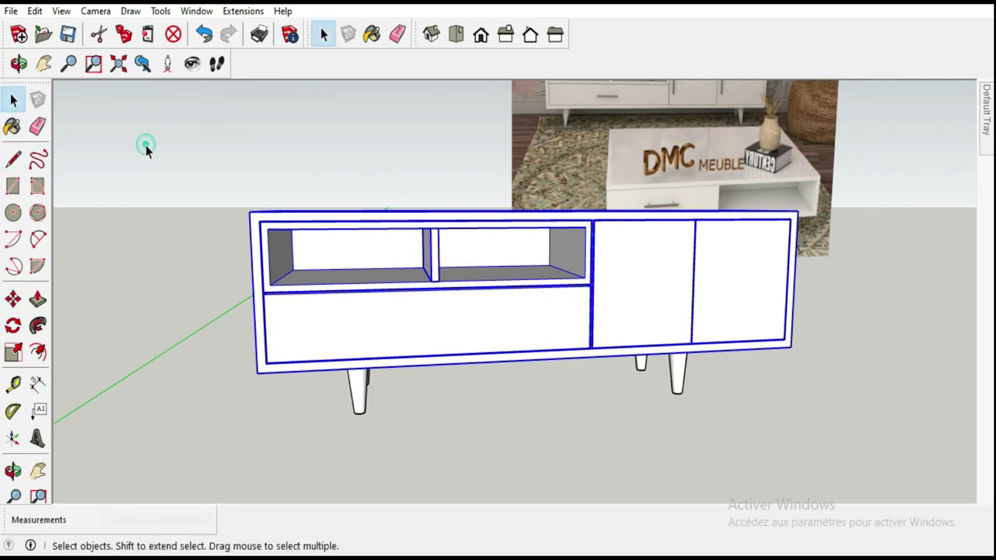
{"action": "left_click", "coordinate": [145, 149]}
{"action": "scroll", "coordinate": [141, 187], "scroll_direction": "down", "scroll_amount": 3}
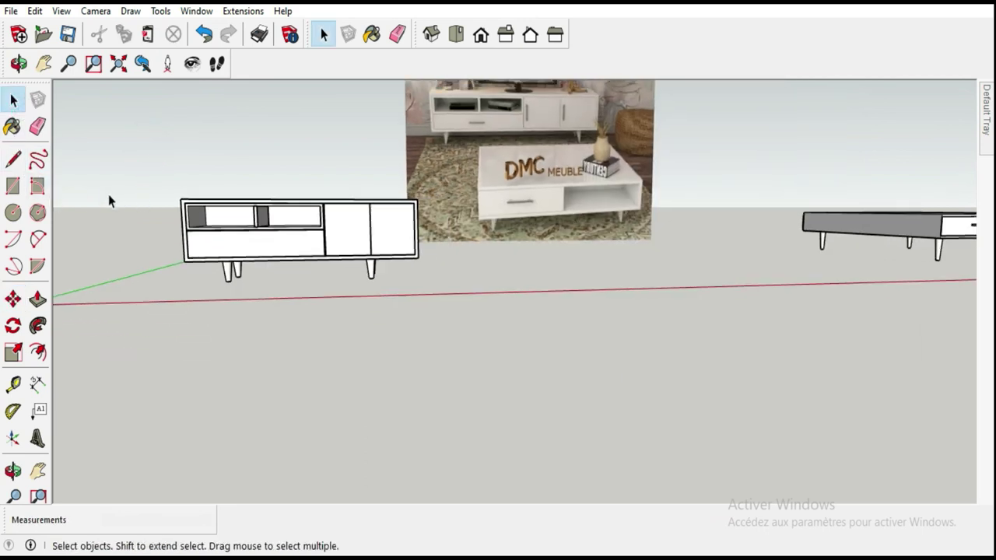
{"action": "scroll", "coordinate": [109, 201], "scroll_direction": "up", "scroll_amount": 2}
{"action": "mouse_move", "coordinate": [111, 205]}
{"action": "middle_mouse_down"}
{"action": "mouse_move", "coordinate": [207, 249]}
{"action": "mouse_move", "coordinate": [215, 238]}
{"action": "mouse_move", "coordinate": [210, 222]}
{"action": "mouse_move", "coordinate": [96, 251]}
{"action": "middle_mouse_up"}
{"action": "scroll", "coordinate": [129, 291], "scroll_direction": "up", "scroll_amount": 2}
{"action": "scroll", "coordinate": [129, 290], "scroll_direction": "up", "scroll_amount": 2}
{"action": "mouse_move", "coordinate": [129, 290]}
{"action": "middle_mouse_down"}
{"action": "mouse_move", "coordinate": [216, 293]}
{"action": "mouse_move", "coordinate": [229, 258]}
{"action": "middle_mouse_up"}
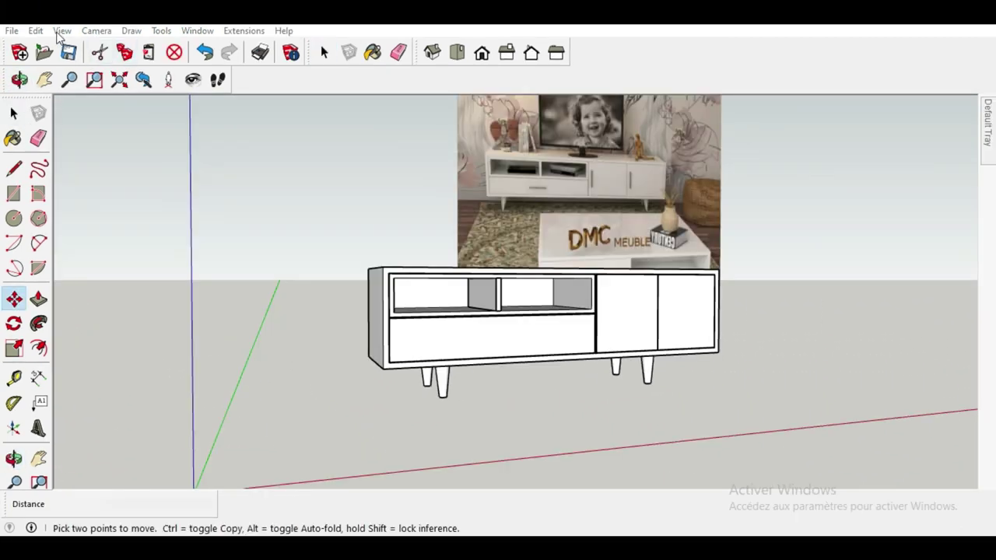
- Paste the copied bar handle and drop it onto the cabinet top
{"action": "left_click", "coordinate": [36, 31]}
{"action": "left_click", "coordinate": [61, 31]}
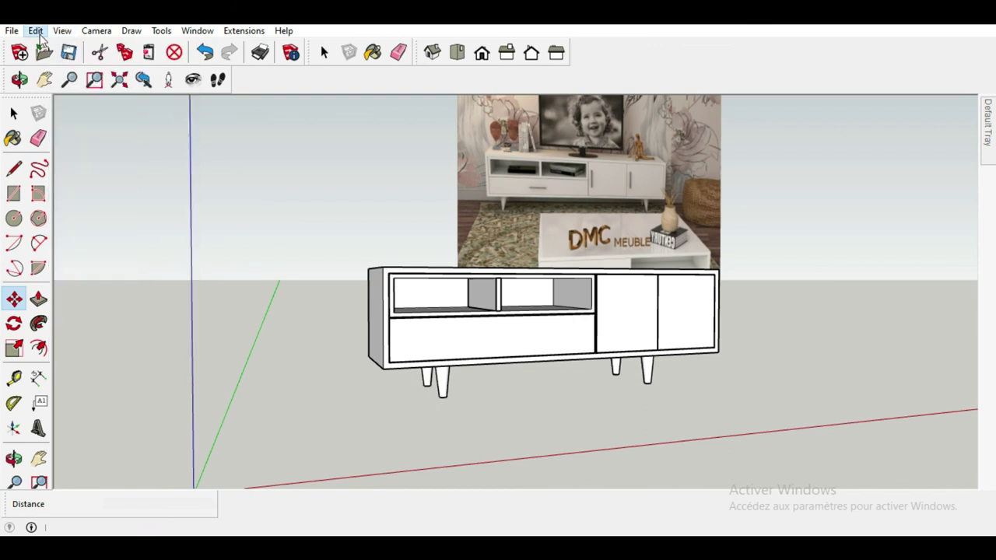
{"action": "left_click", "coordinate": [35, 31]}
{"action": "left_click", "coordinate": [59, 117]}
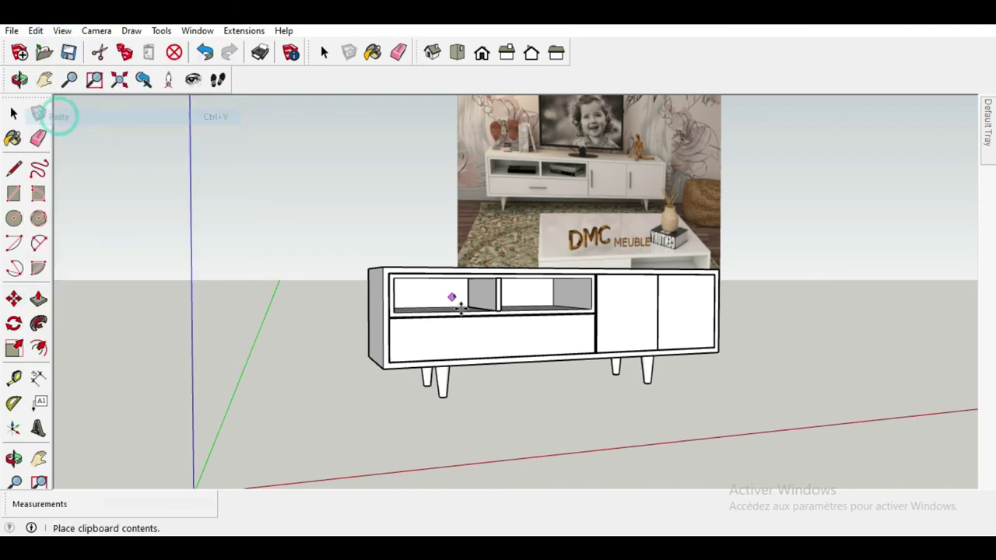
{"action": "scroll", "coordinate": [504, 331], "scroll_direction": "up", "scroll_amount": 2}
{"action": "scroll", "coordinate": [489, 331], "scroll_direction": "up", "scroll_amount": 2}
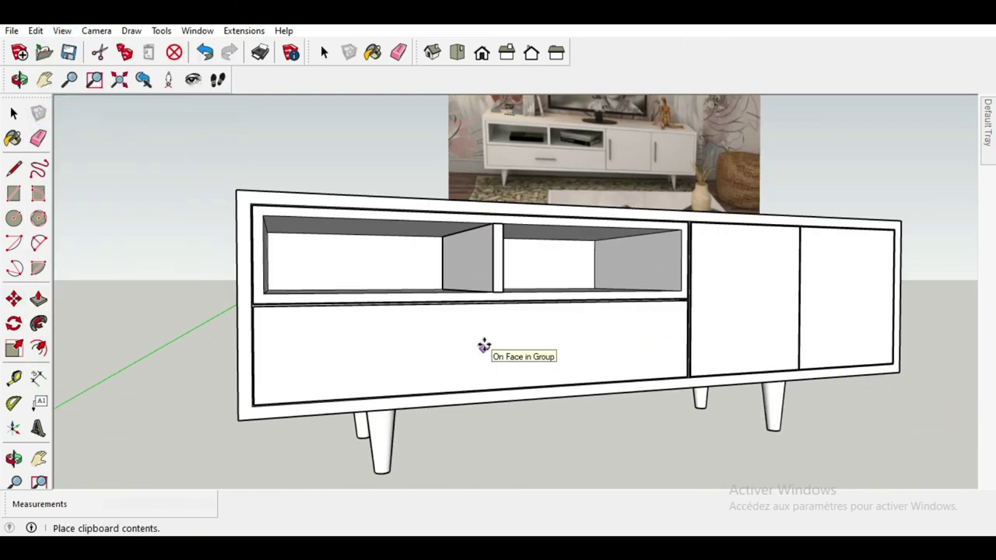
{"action": "left_click", "coordinate": [478, 204]}
{"action": "middle_click_drag", "start_coordinate": [479, 204], "coordinate": [461, 363]}
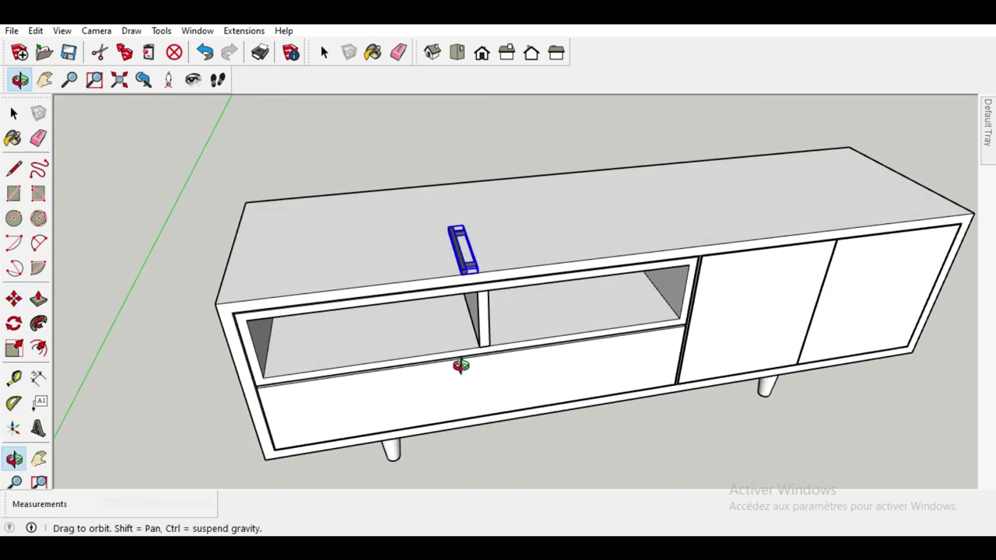
- Rotate the handle 90° so it lies along the cabinet's front edge
{"action": "left_click", "coordinate": [14, 324]}
{"action": "scroll", "coordinate": [482, 249], "scroll_direction": "up", "scroll_amount": 2}
{"action": "scroll", "coordinate": [466, 245], "scroll_direction": "up", "scroll_amount": 2}
{"action": "left_click", "coordinate": [515, 241]}
{"action": "left_click", "coordinate": [608, 232]}
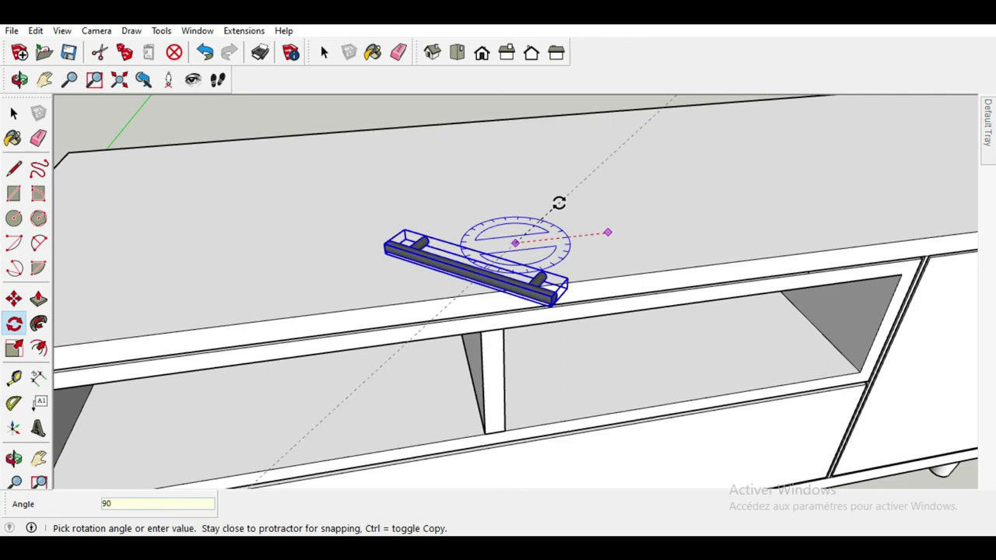
{"action": "key", "text": "Return"}
{"action": "middle_click_drag", "start_coordinate": [485, 256], "coordinate": [661, 249]}
{"action": "scroll", "coordinate": [375, 231], "scroll_direction": "up", "scroll_amount": 3}
- Pick up the handle by its corner with Move, viewing the whole cabinet
{"action": "left_click", "coordinate": [14, 298]}
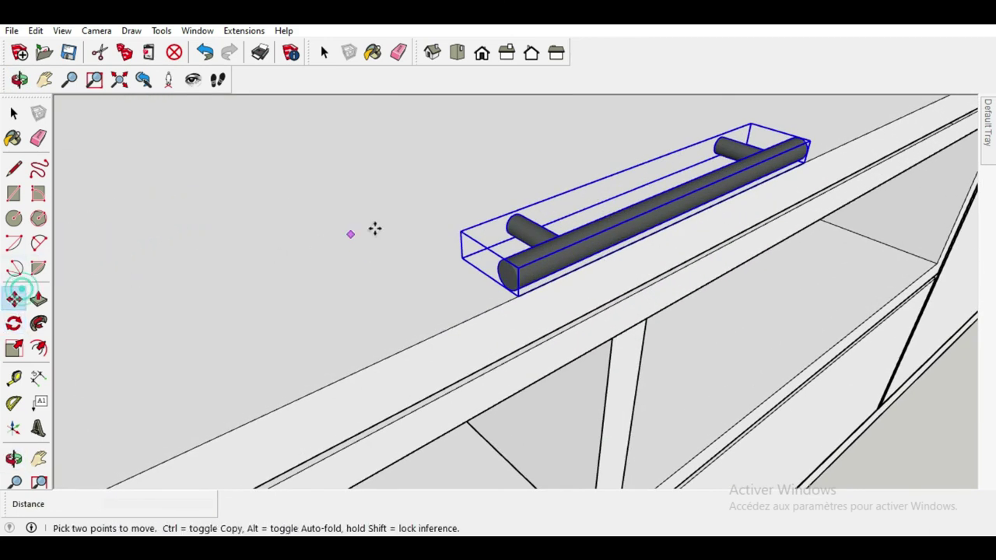
{"action": "left_click", "coordinate": [505, 217]}
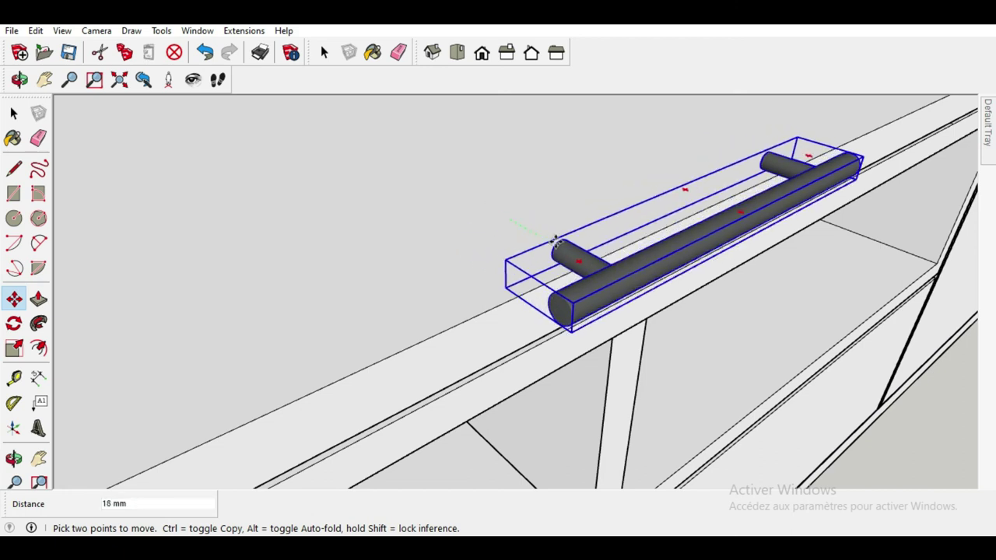
{"action": "scroll", "coordinate": [526, 300], "scroll_direction": "down", "scroll_amount": 5}
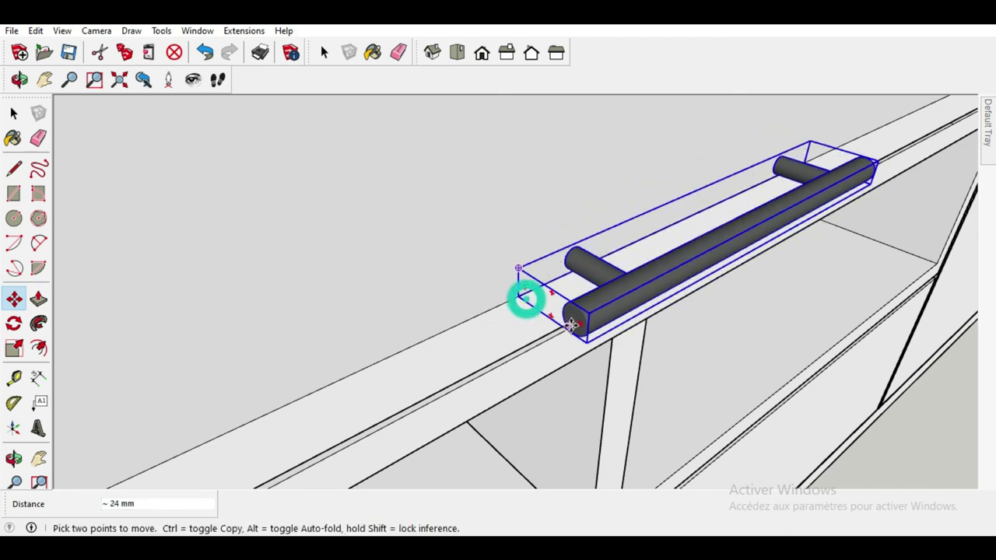
{"action": "middle_click_drag", "start_coordinate": [524, 297], "coordinate": [395, 210]}
{"action": "scroll", "coordinate": [350, 198], "scroll_direction": "down", "scroll_amount": 3}
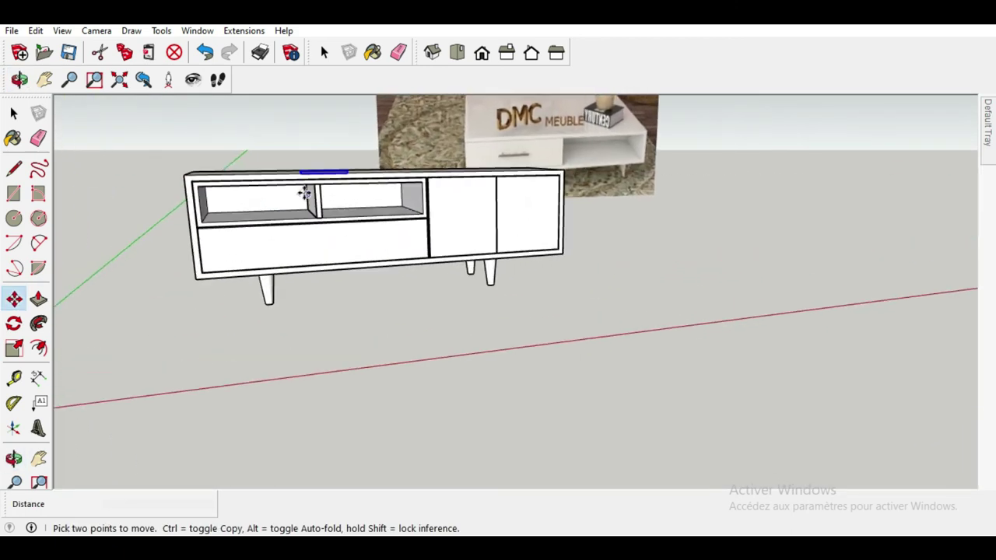
- Lower the bar handle onto the drawer front and centre it there
{"action": "scroll", "coordinate": [318, 210], "scroll_direction": "up", "scroll_amount": 2}
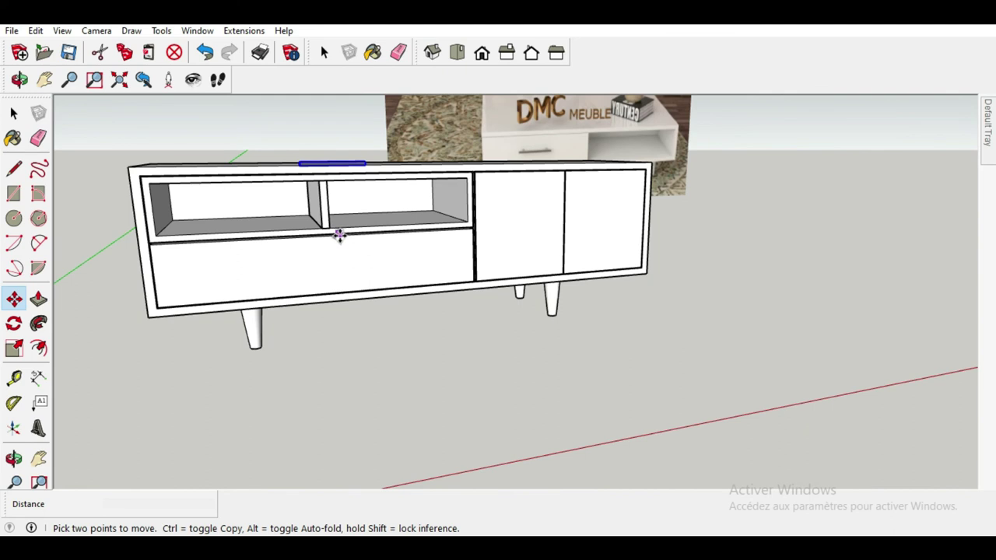
{"action": "middle_click_drag", "start_coordinate": [338, 233], "coordinate": [370, 285]}
{"action": "scroll", "coordinate": [389, 311], "scroll_direction": "down", "scroll_amount": 3}
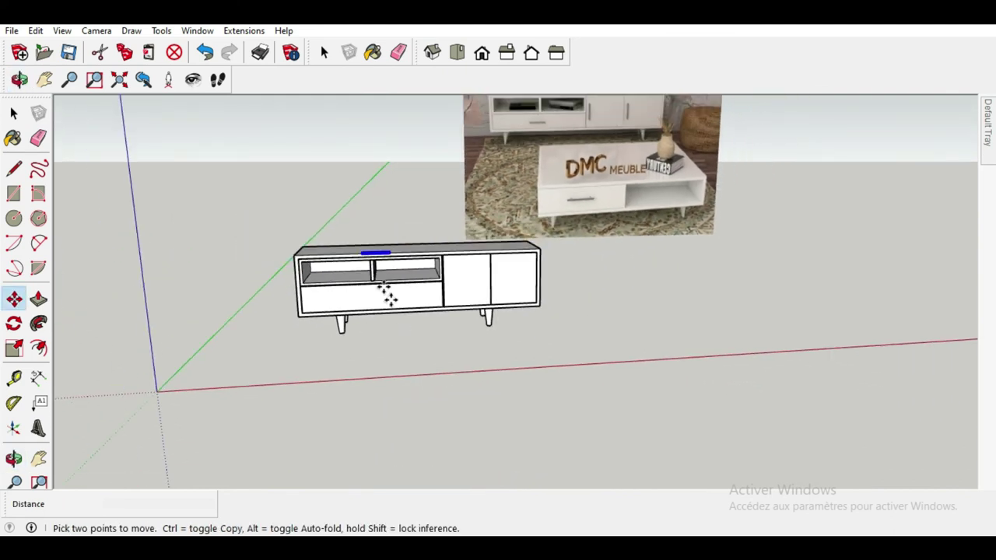
{"action": "scroll", "coordinate": [387, 293], "scroll_direction": "up", "scroll_amount": 3}
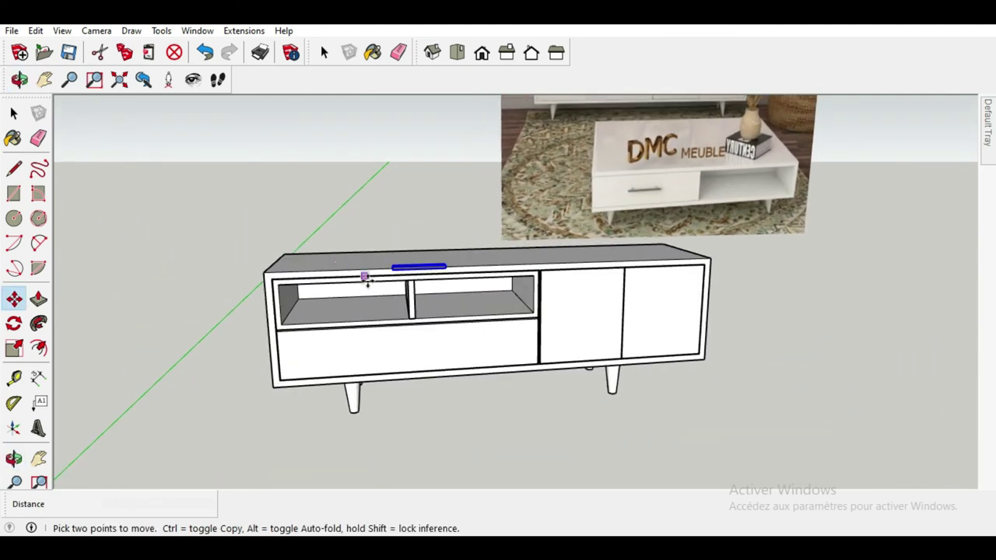
{"action": "scroll", "coordinate": [364, 278], "scroll_direction": "up", "scroll_amount": 2}
{"action": "left_click", "coordinate": [519, 267]}
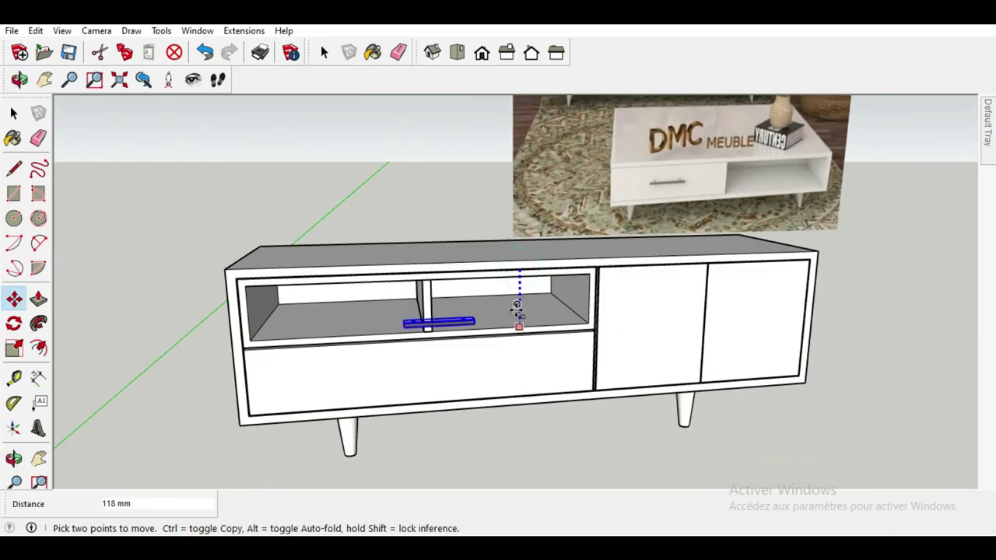
{"action": "left_click", "coordinate": [507, 374]}
{"action": "scroll", "coordinate": [288, 393], "scroll_direction": "up", "scroll_amount": 3}
{"action": "mouse_move", "coordinate": [288, 393]}
{"action": "middle_mouse_down"}
{"action": "mouse_move", "coordinate": [384, 356]}
{"action": "mouse_move", "coordinate": [500, 352]}
{"action": "middle_mouse_up"}
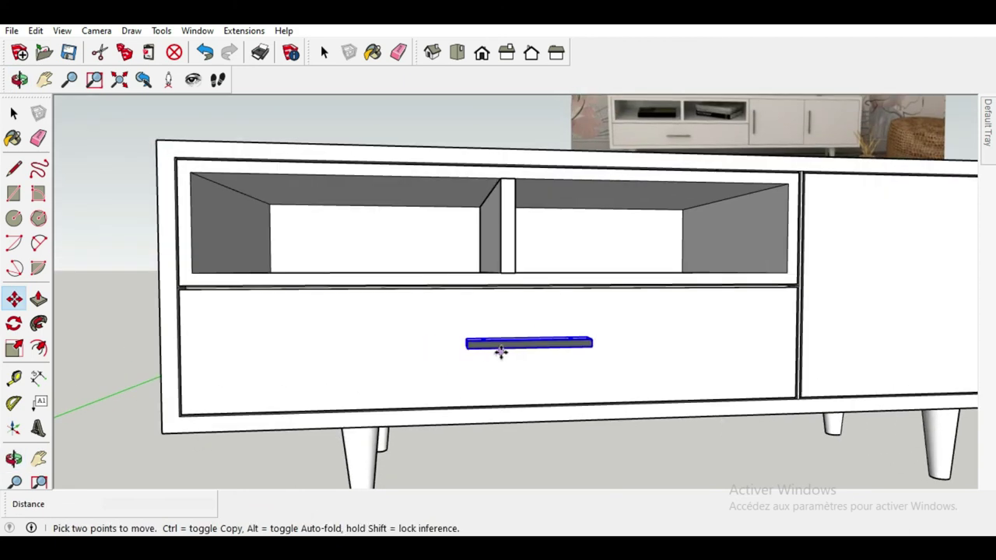
{"action": "left_click", "coordinate": [527, 346]}
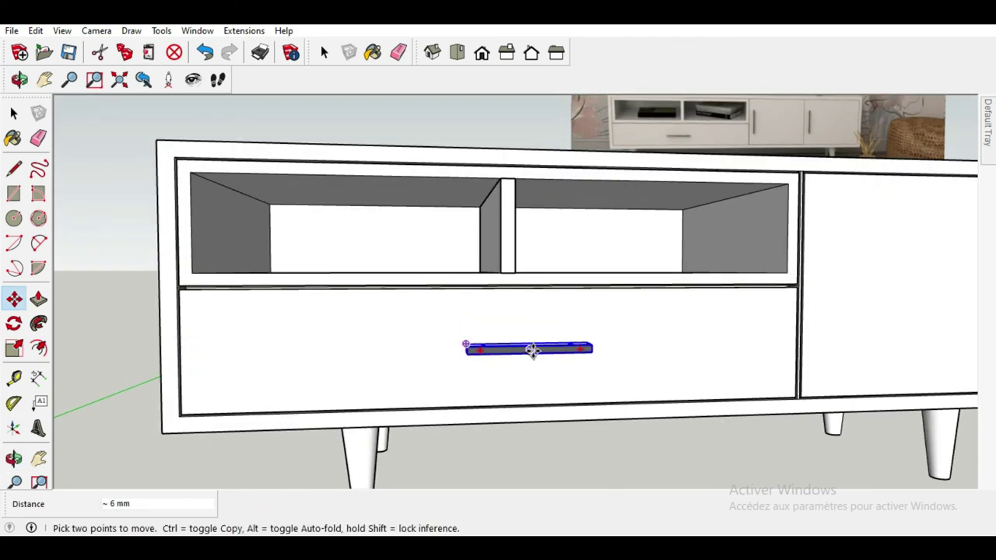
{"action": "left_click_drag", "start_coordinate": [532, 350], "coordinate": [492, 351]}
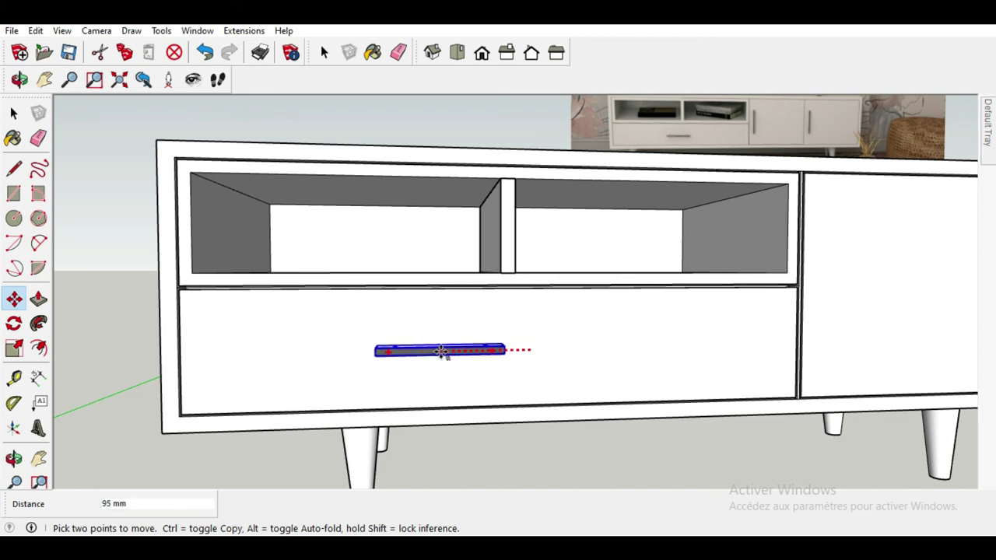
{"action": "left_click", "coordinate": [499, 289]}
{"action": "scroll", "coordinate": [345, 373], "scroll_direction": "down", "scroll_amount": 2}
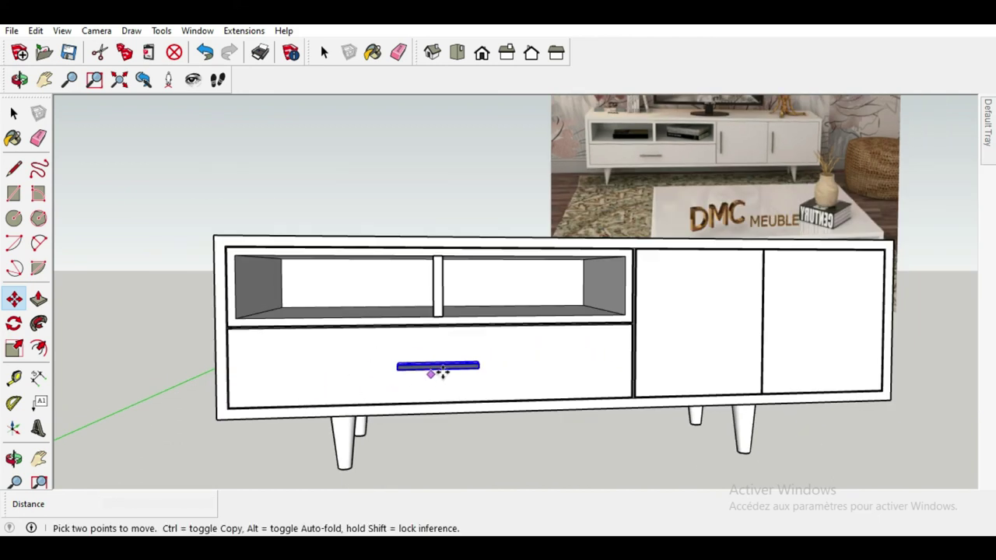
- Place a Ctrl-copy of the drawer handle on the left door
{"action": "key", "text": "ctrl"}
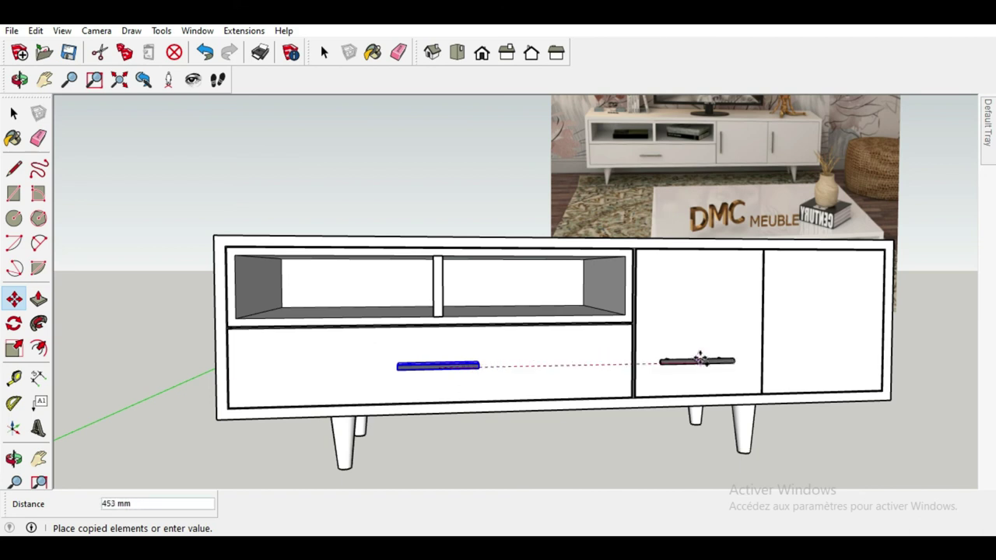
{"action": "left_click", "coordinate": [720, 360]}
{"action": "scroll", "coordinate": [625, 349], "scroll_direction": "down", "scroll_amount": 3}
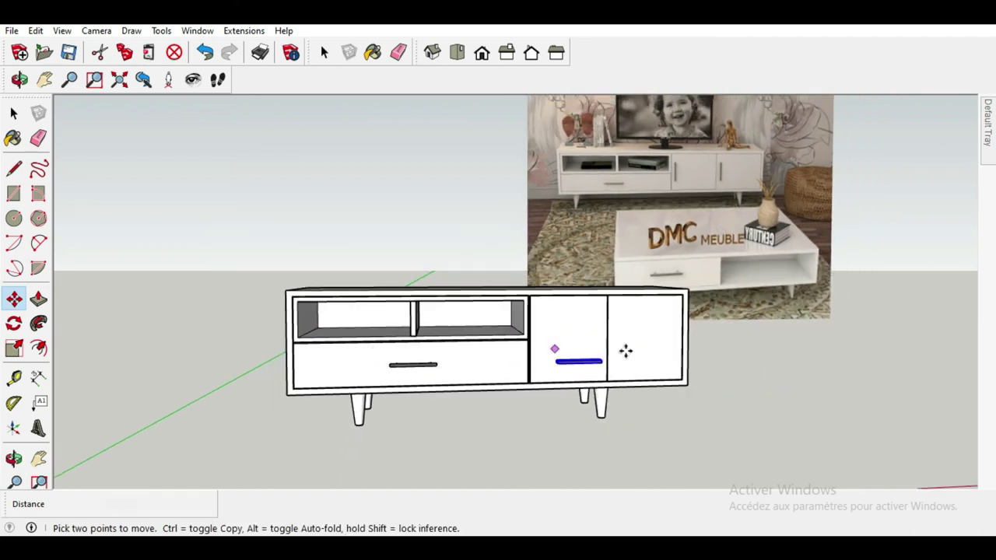
{"action": "scroll", "coordinate": [633, 349], "scroll_direction": "up", "scroll_amount": 3}
{"action": "scroll", "coordinate": [630, 344], "scroll_direction": "up", "scroll_amount": 2}
{"action": "scroll", "coordinate": [630, 344], "scroll_direction": "down", "scroll_amount": 3}
{"action": "scroll", "coordinate": [669, 249], "scroll_direction": "up", "scroll_amount": 1}
{"action": "scroll", "coordinate": [693, 194], "scroll_direction": "down", "scroll_amount": 1}
{"action": "scroll", "coordinate": [704, 155], "scroll_direction": "down", "scroll_amount": 2}
{"action": "scroll", "coordinate": [705, 111], "scroll_direction": "up", "scroll_amount": 3}
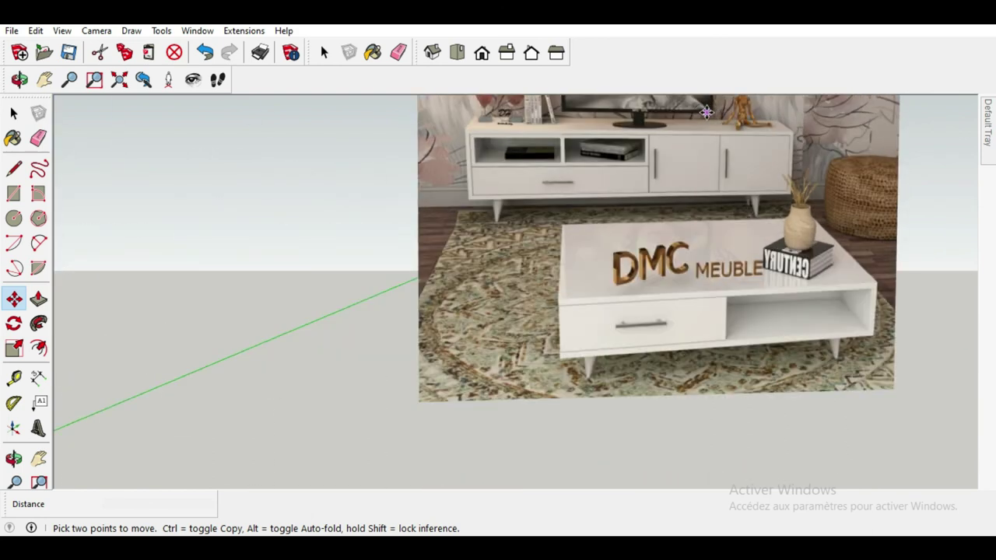
{"action": "scroll", "coordinate": [706, 115], "scroll_direction": "up", "scroll_amount": 2}
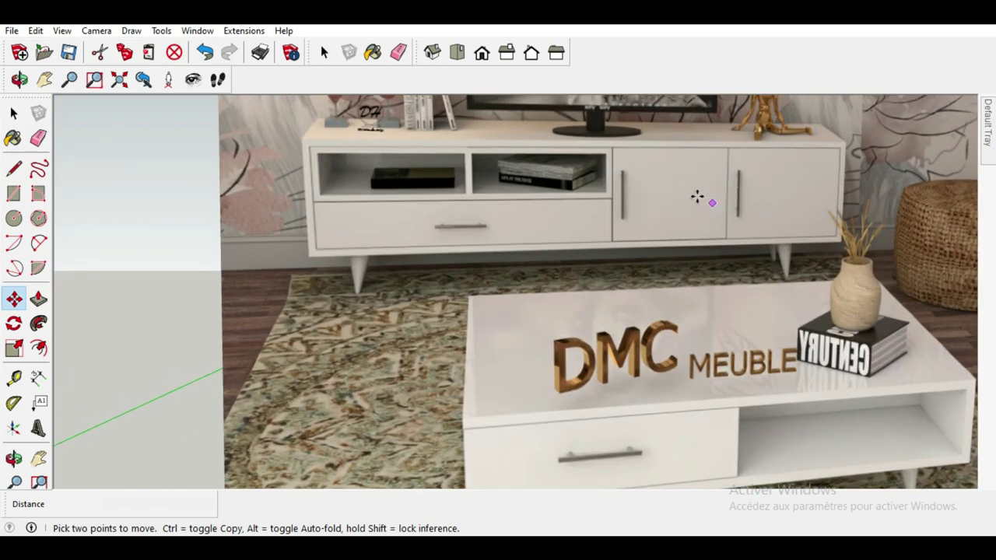
{"action": "scroll", "coordinate": [647, 151], "scroll_direction": "down", "scroll_amount": 3}
- Rotate the left door's handle 90° so it stands upright
{"action": "scroll", "coordinate": [500, 296], "scroll_direction": "down", "scroll_amount": 2}
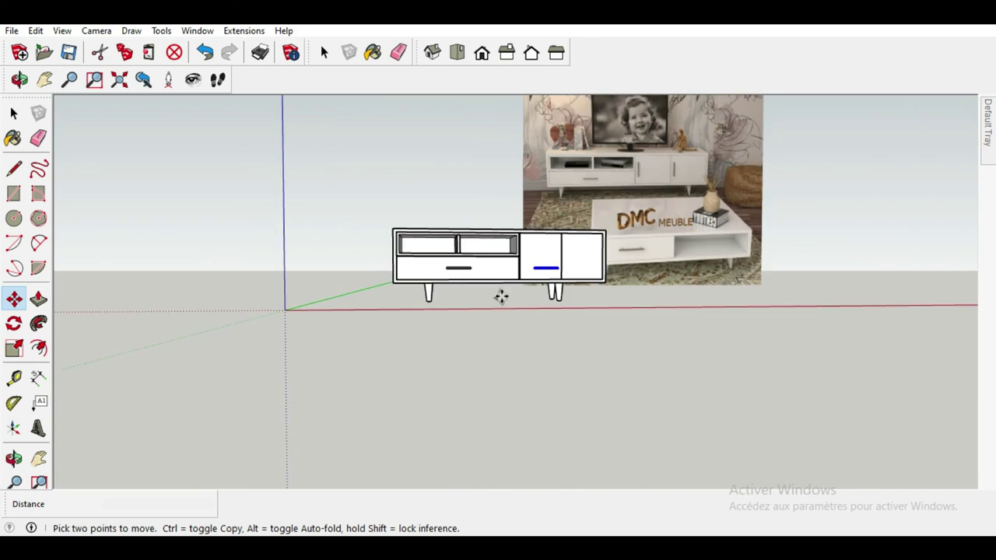
{"action": "scroll", "coordinate": [551, 265], "scroll_direction": "up", "scroll_amount": 2}
{"action": "scroll", "coordinate": [557, 266], "scroll_direction": "up", "scroll_amount": 2}
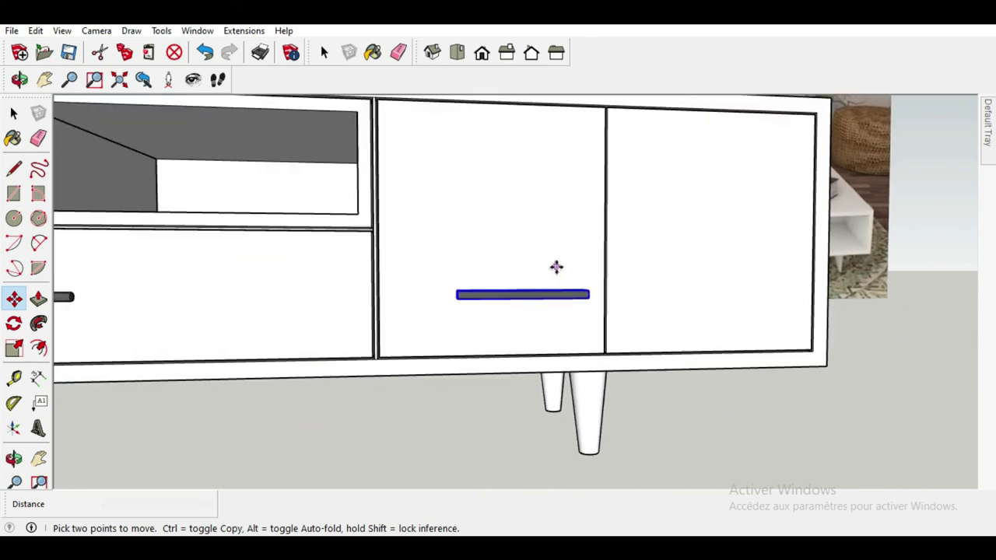
{"action": "left_click", "coordinate": [13, 323]}
{"action": "left_click", "coordinate": [549, 240]}
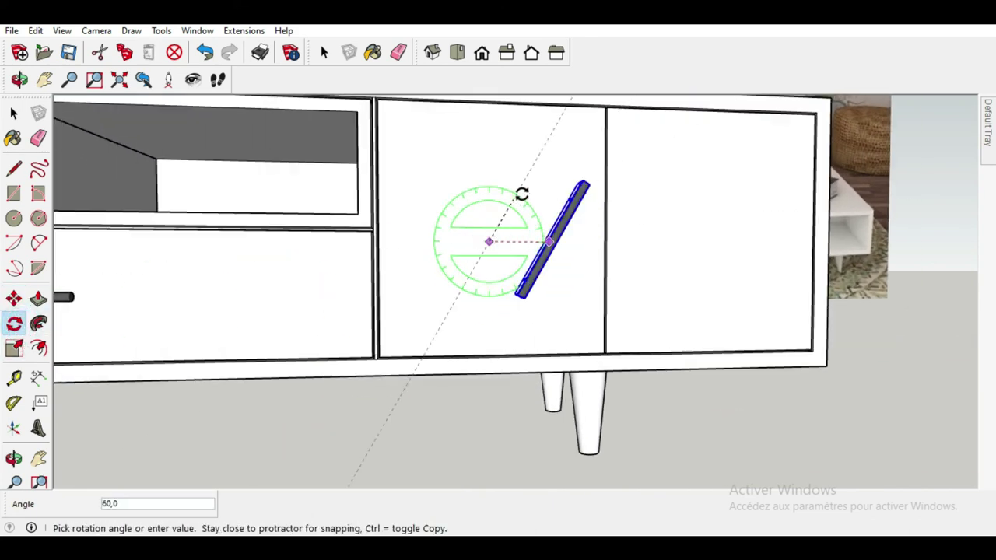
{"action": "type", "text": "0"}
{"action": "key", "text": "Return"}
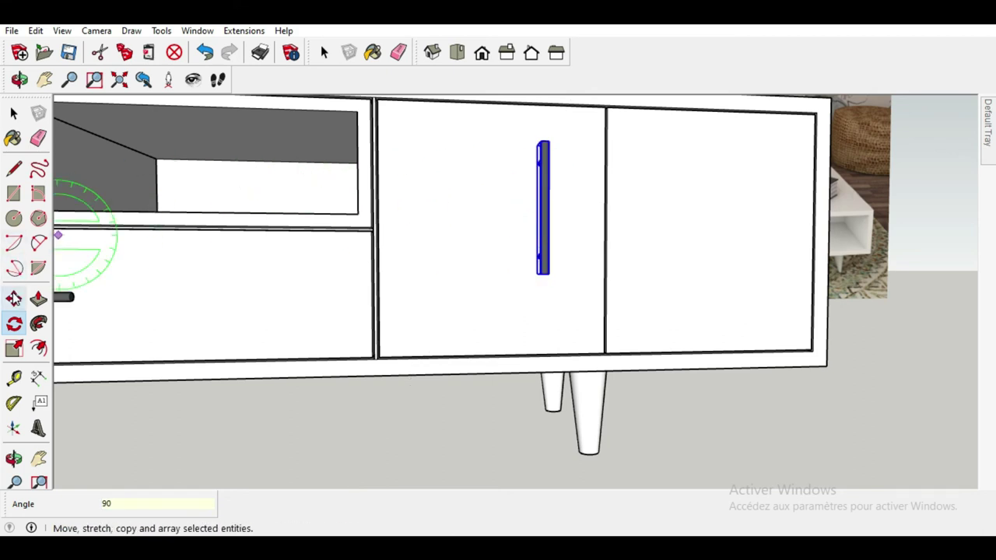
- Move the upright handle to the left door's edge
{"action": "left_click", "coordinate": [13, 298]}
{"action": "scroll", "coordinate": [379, 440], "scroll_direction": "down", "scroll_amount": 1}
{"action": "scroll", "coordinate": [412, 417], "scroll_direction": "down", "scroll_amount": 2}
{"action": "scroll", "coordinate": [448, 333], "scroll_direction": "up", "scroll_amount": 2}
{"action": "left_click", "coordinate": [468, 314]}
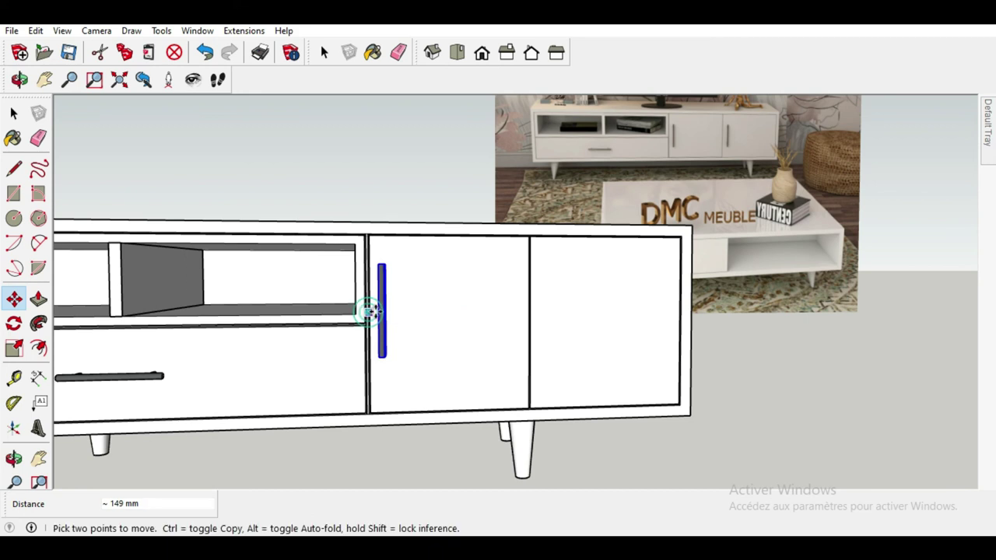
- Copy the upright handle 236 mm across onto the right door
{"action": "key", "text": "ctrl"}
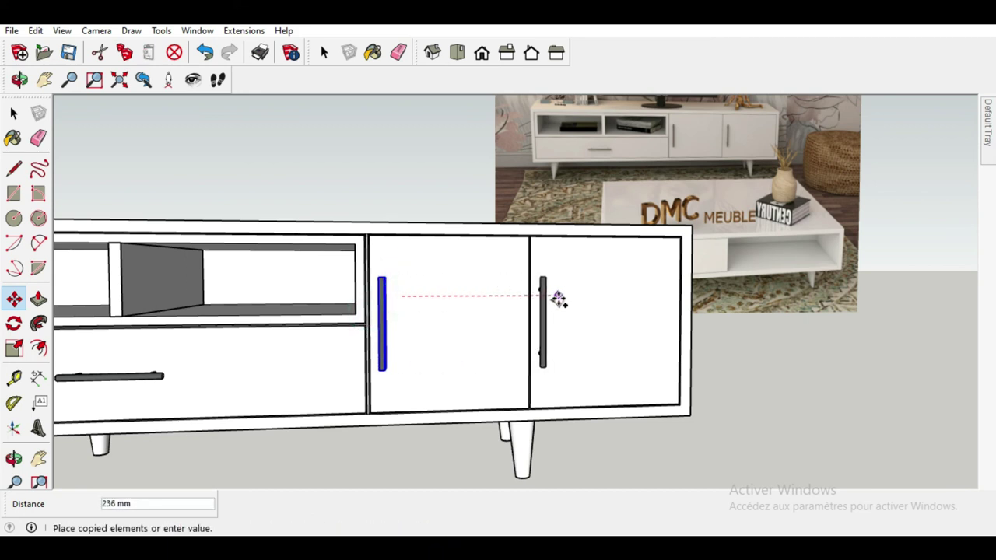
{"action": "left_click", "coordinate": [560, 298]}
{"action": "scroll", "coordinate": [811, 362], "scroll_direction": "down", "scroll_amount": 3}
{"action": "middle_click_drag", "start_coordinate": [812, 363], "coordinate": [771, 331]}
- Move the coffee table across to sit beside the TV cabinet
{"action": "left_click", "coordinate": [13, 113]}
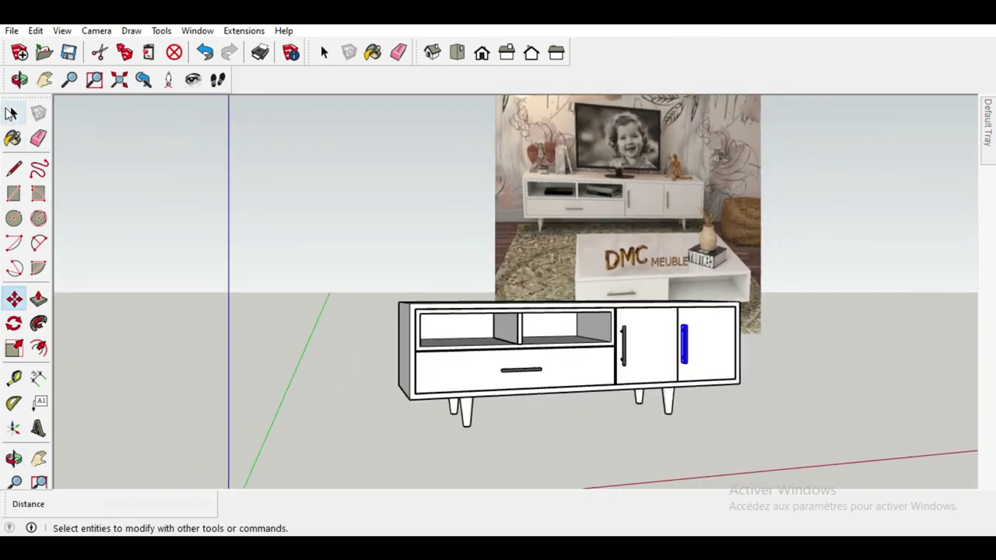
{"action": "scroll", "coordinate": [537, 311], "scroll_direction": "up", "scroll_amount": 2}
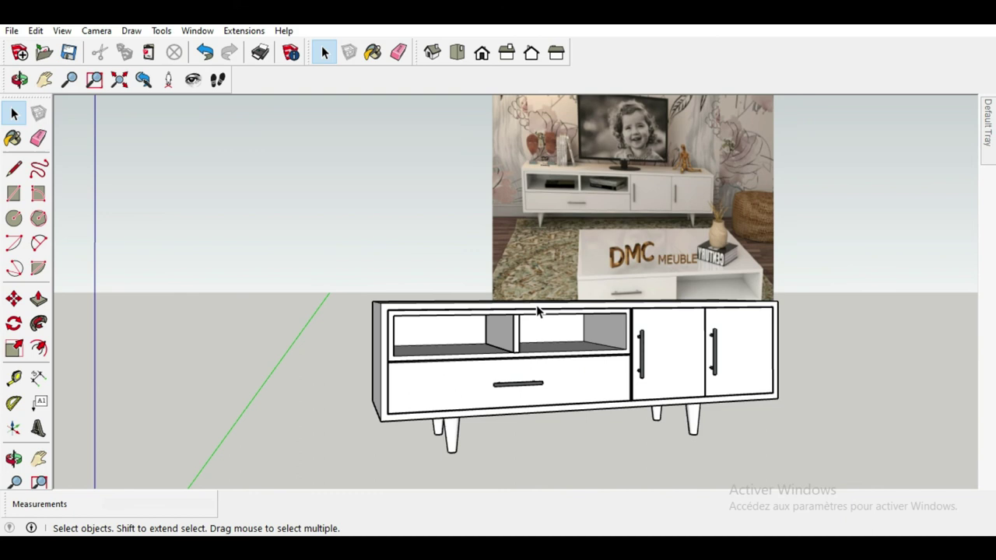
{"action": "scroll", "coordinate": [537, 326], "scroll_direction": "down", "scroll_amount": 2}
{"action": "middle_click_drag", "start_coordinate": [537, 342], "coordinate": [390, 372]}
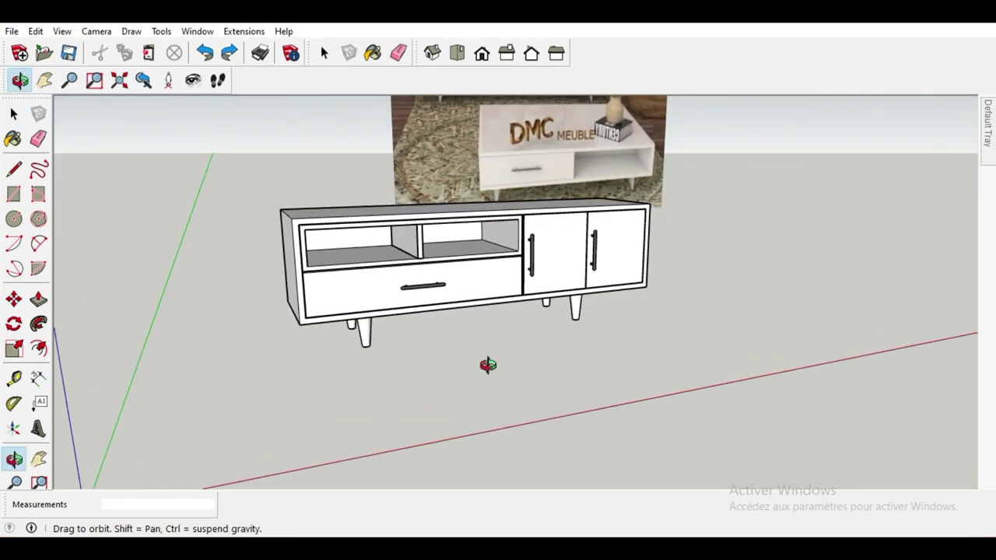
{"action": "scroll", "coordinate": [365, 370], "scroll_direction": "down", "scroll_amount": 2}
{"action": "scroll", "coordinate": [311, 354], "scroll_direction": "down", "scroll_amount": 3}
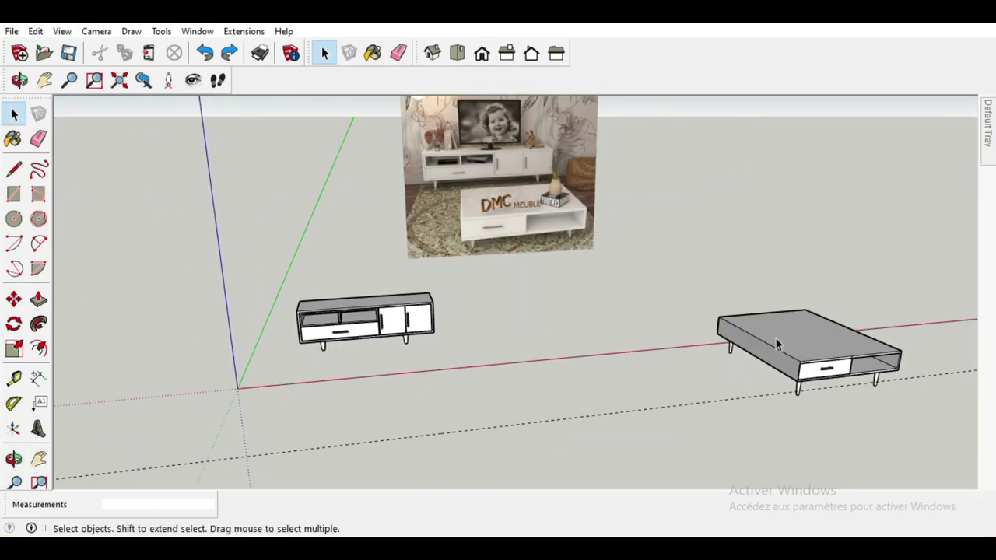
{"action": "left_click", "coordinate": [19, 303]}
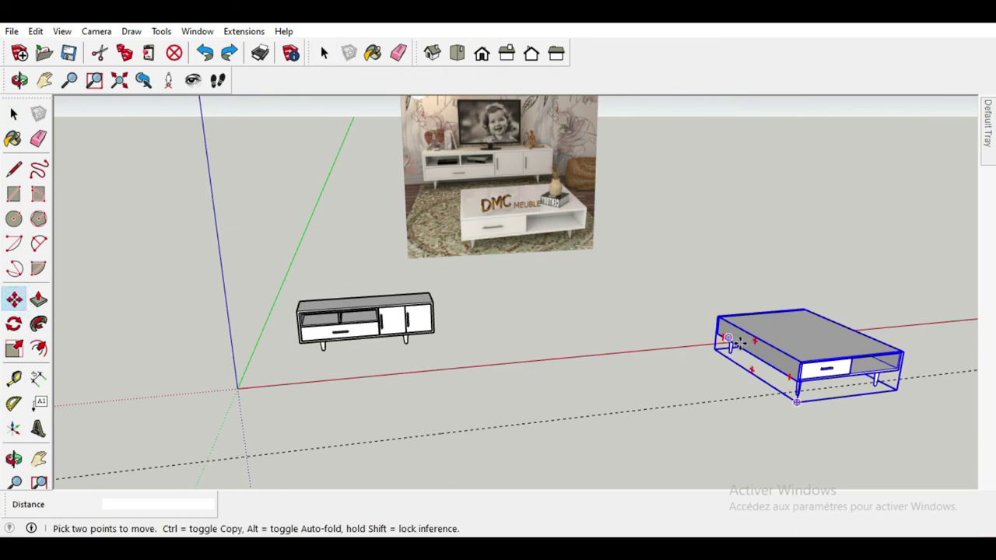
{"action": "left_click", "coordinate": [697, 354]}
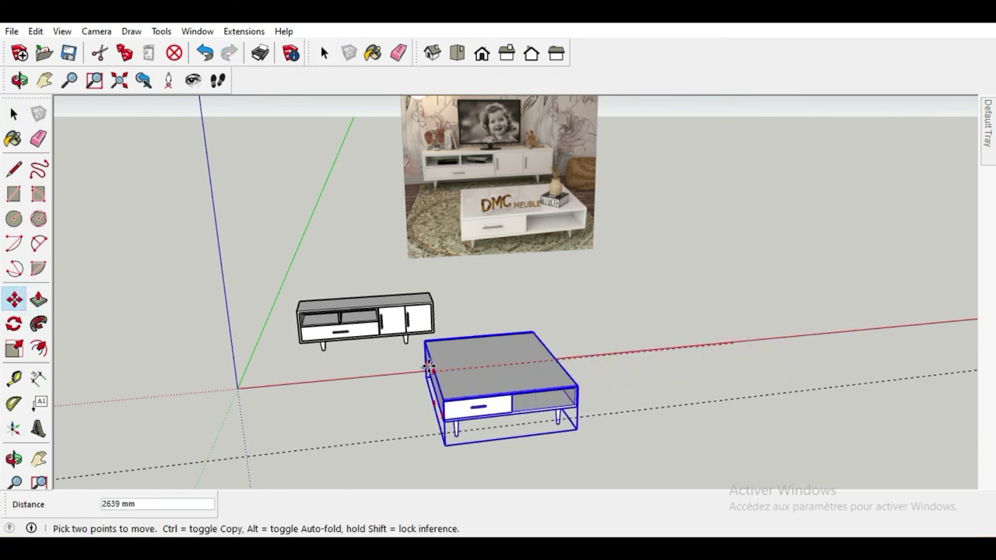
{"action": "scroll", "coordinate": [355, 396], "scroll_direction": "up", "scroll_amount": 2}
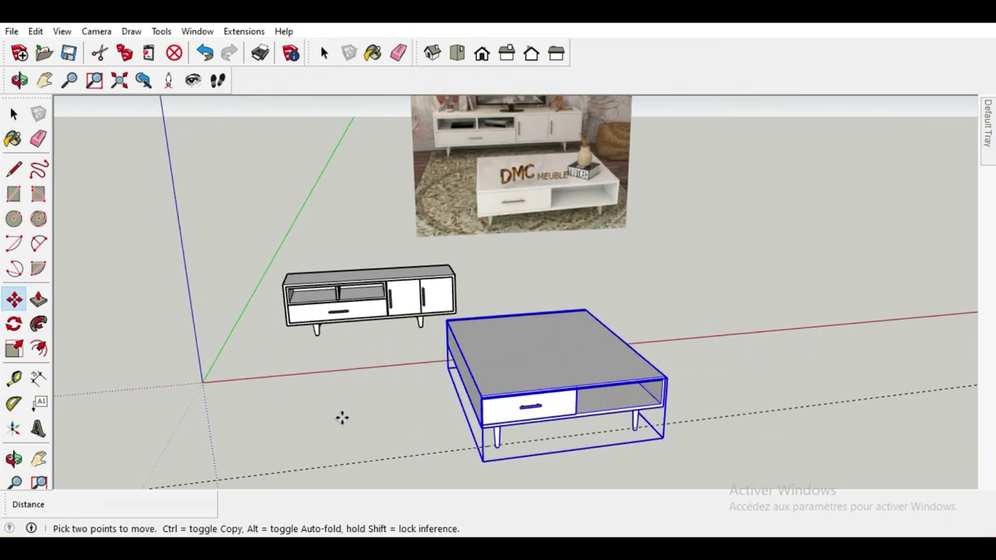
{"action": "middle_click_drag", "start_coordinate": [342, 417], "coordinate": [392, 381]}
- Deselect the coffee table and view both pieces of furniture from lower down
{"action": "left_click", "coordinate": [14, 113]}
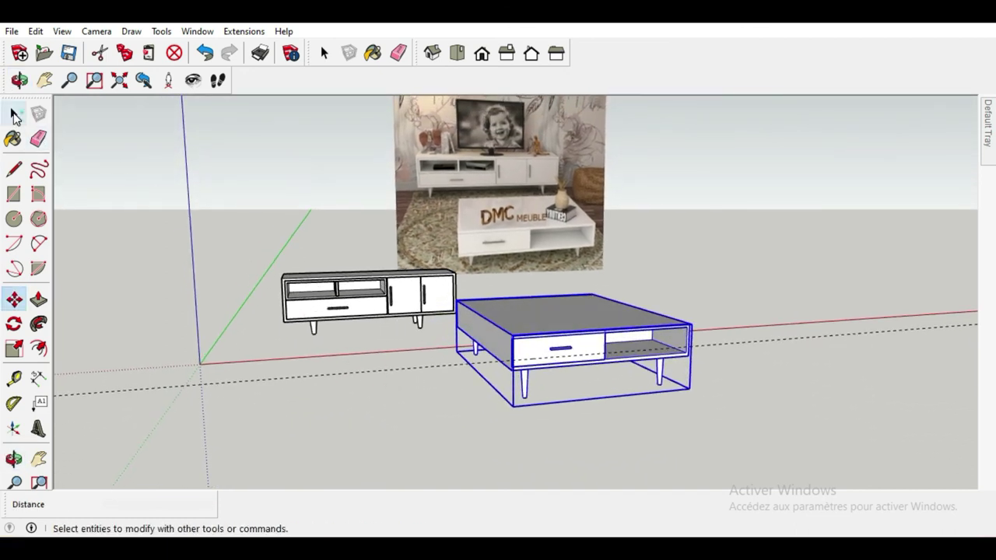
{"action": "left_click", "coordinate": [166, 229]}
{"action": "scroll", "coordinate": [303, 350], "scroll_direction": "up", "scroll_amount": 1}
{"action": "scroll", "coordinate": [304, 350], "scroll_direction": "up", "scroll_amount": 1}
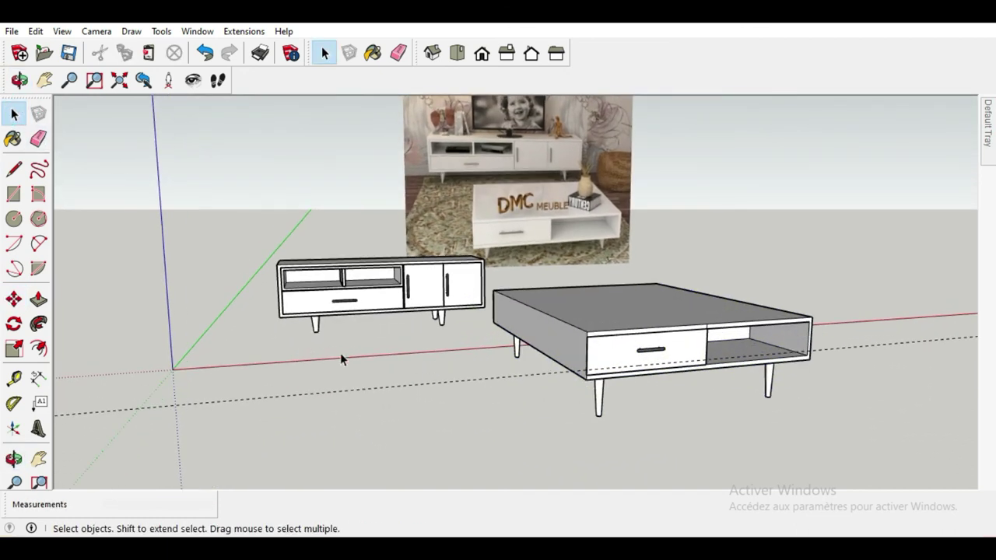
{"action": "middle_click_drag", "start_coordinate": [348, 342], "coordinate": [355, 333]}
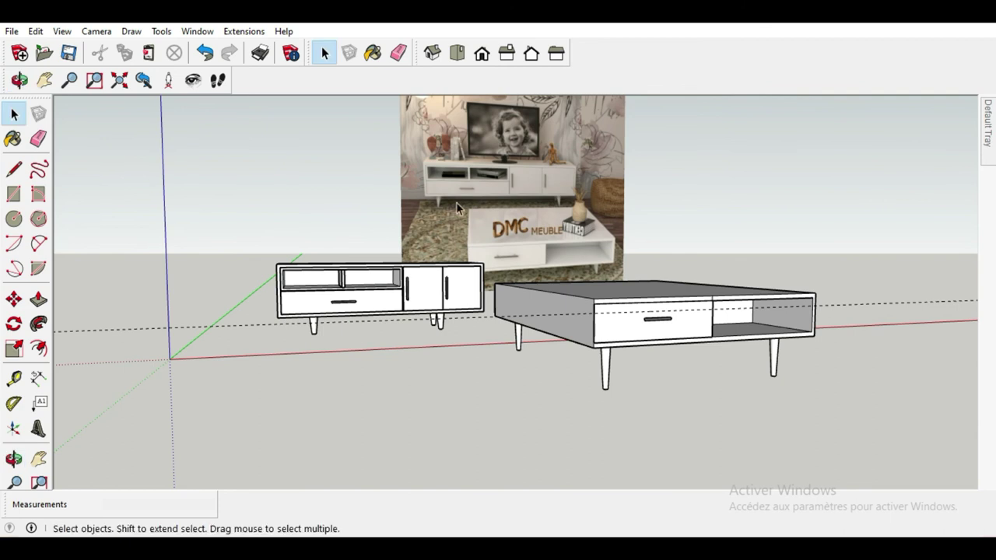
{"action": "scroll", "coordinate": [548, 149], "scroll_direction": "up", "scroll_amount": 2}
{"action": "scroll", "coordinate": [548, 149], "scroll_direction": "up", "scroll_amount": 2}
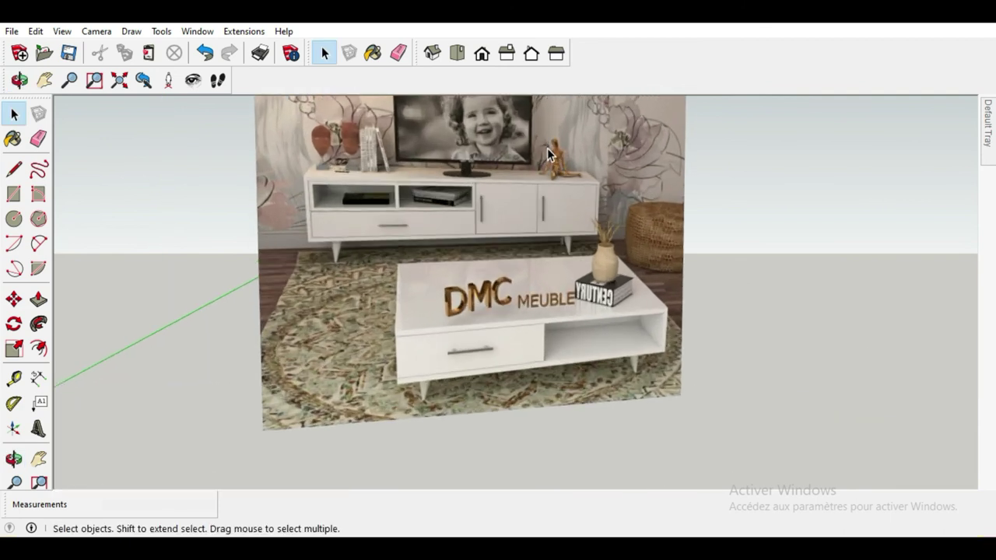
{"action": "left_click_drag", "start_coordinate": [376, 187], "coordinate": [412, 244]}
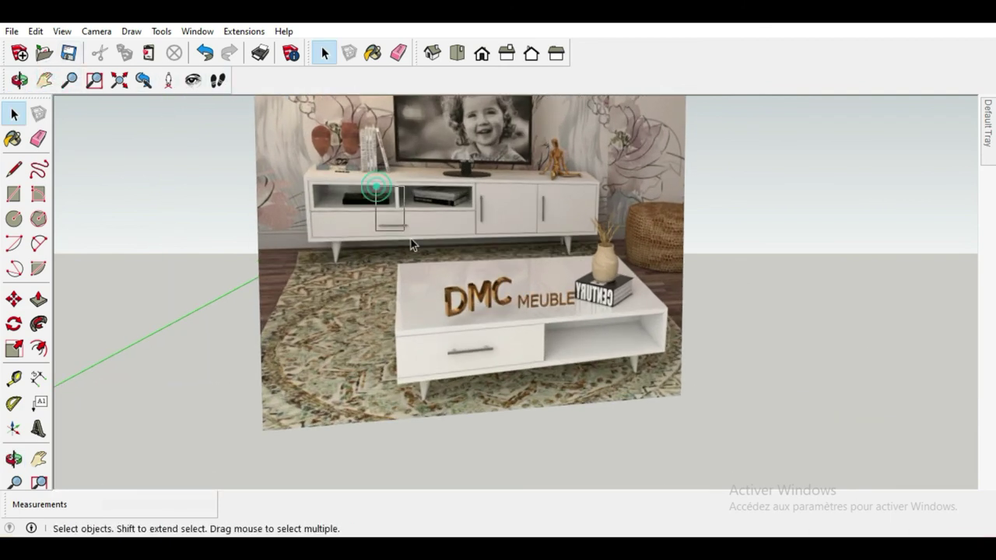
{"action": "left_click", "coordinate": [44, 80]}
{"action": "mouse_move", "coordinate": [479, 233]}
{"action": "left_mouse_down"}
{"action": "mouse_move", "coordinate": [485, 288]}
{"action": "mouse_move", "coordinate": [308, 302]}
{"action": "mouse_move", "coordinate": [378, 231]}
{"action": "mouse_move", "coordinate": [358, 272]}
{"action": "left_mouse_up"}
{"action": "key", "text": "o"}
{"action": "key", "text": "h"}
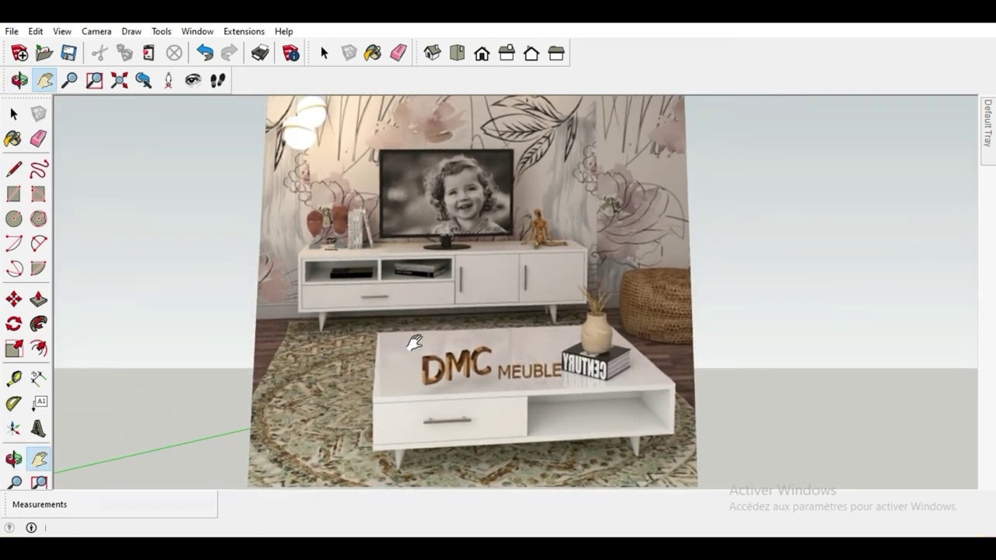
{"action": "scroll", "coordinate": [416, 344], "scroll_direction": "up", "scroll_amount": 2}
{"action": "scroll", "coordinate": [418, 346], "scroll_direction": "up", "scroll_amount": 2}
{"action": "scroll", "coordinate": [418, 347], "scroll_direction": "up", "scroll_amount": 2}
{"action": "scroll", "coordinate": [430, 347], "scroll_direction": "up", "scroll_amount": 2}
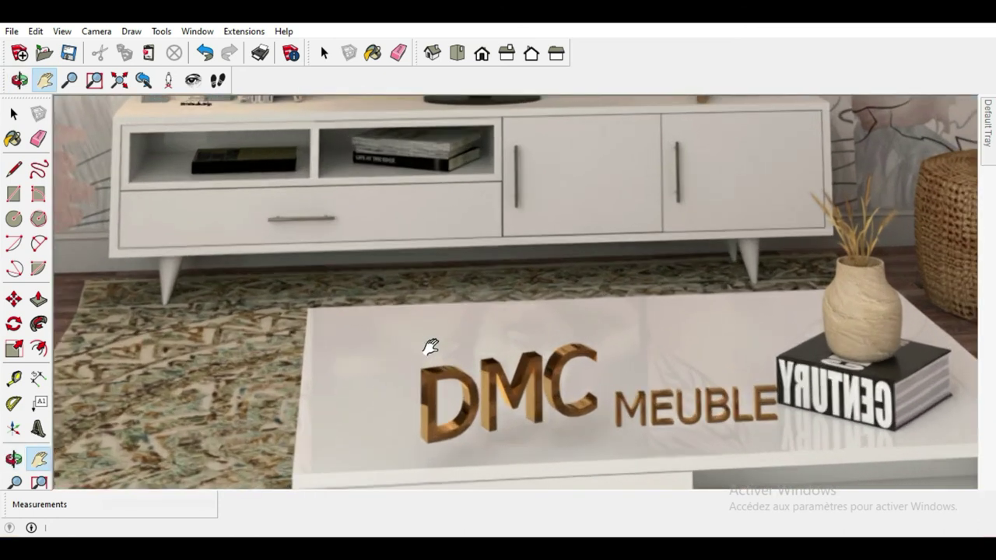
{"action": "scroll", "coordinate": [430, 347], "scroll_direction": "up", "scroll_amount": 2}
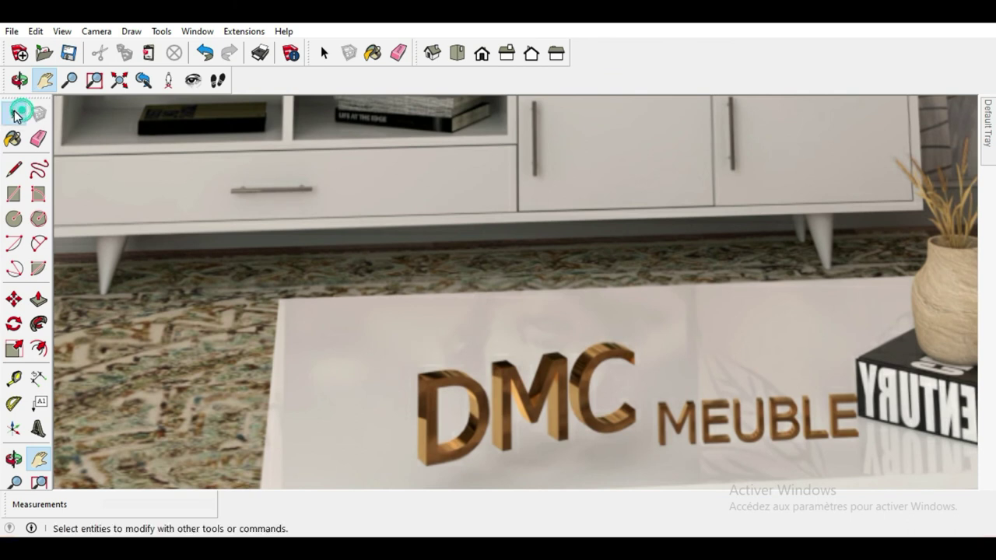